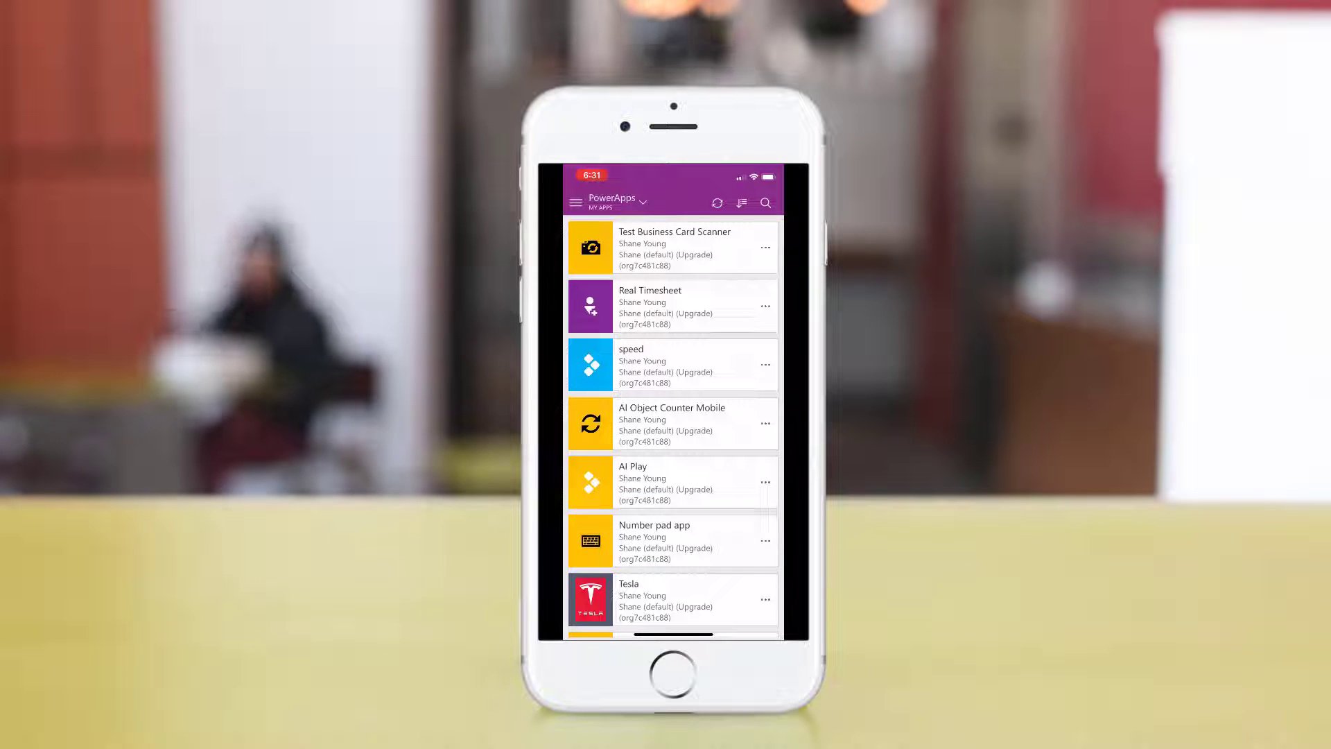
- Open the Test Business Card Scanner app and scan the Bold Zebras business card with a newly taken photo
left_click(674, 247)
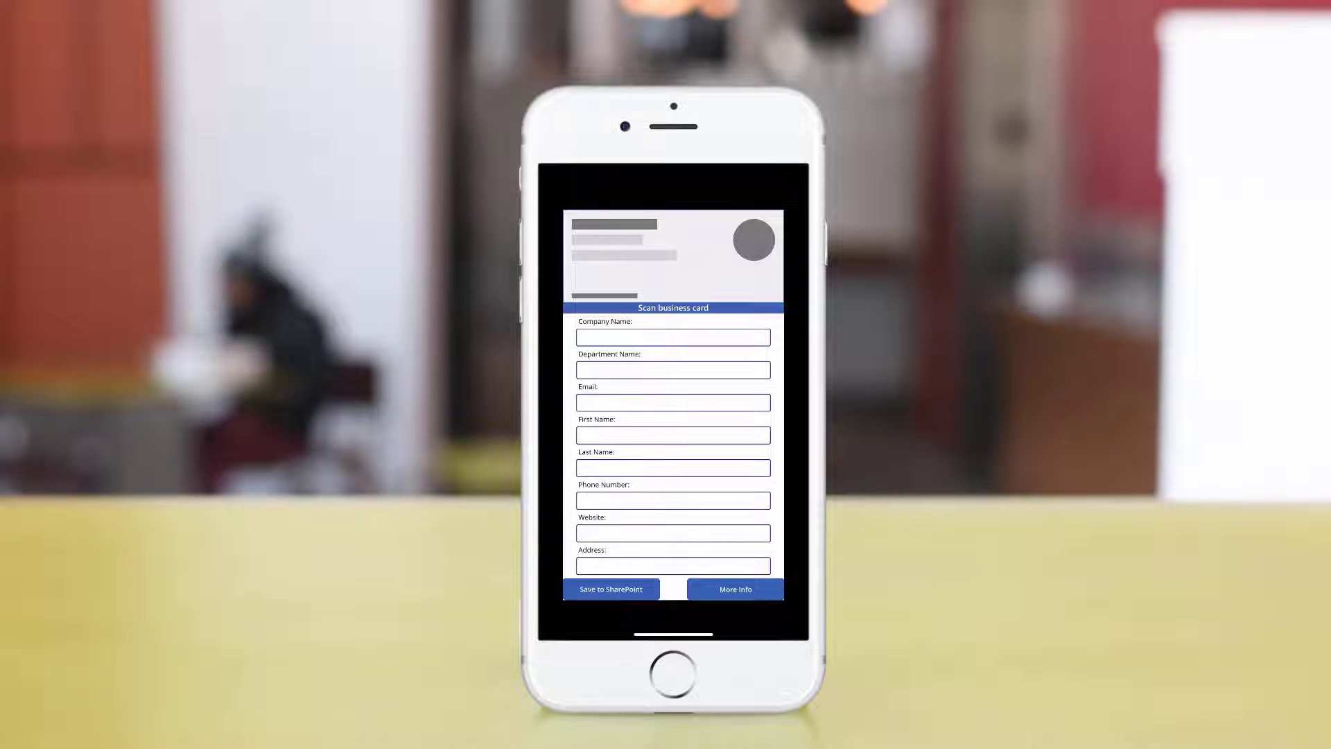
left_click(673, 308)
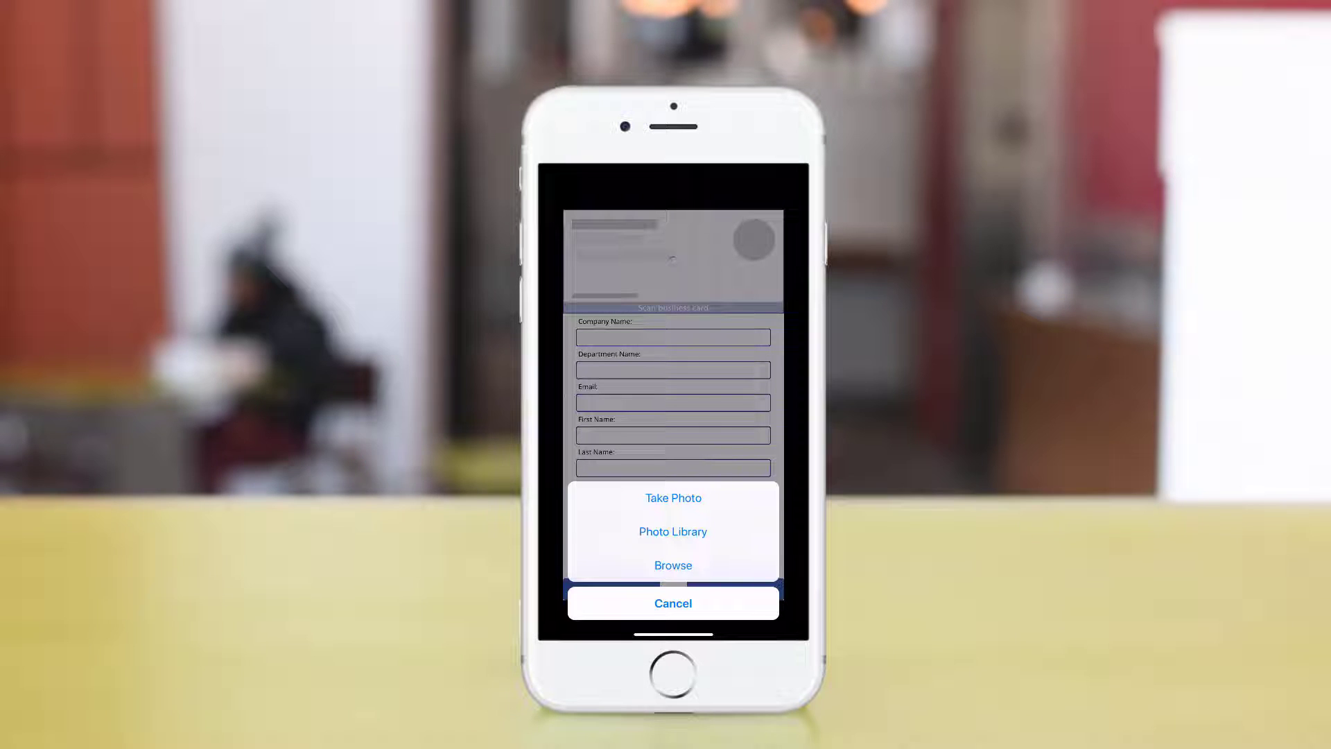
left_click(673, 497)
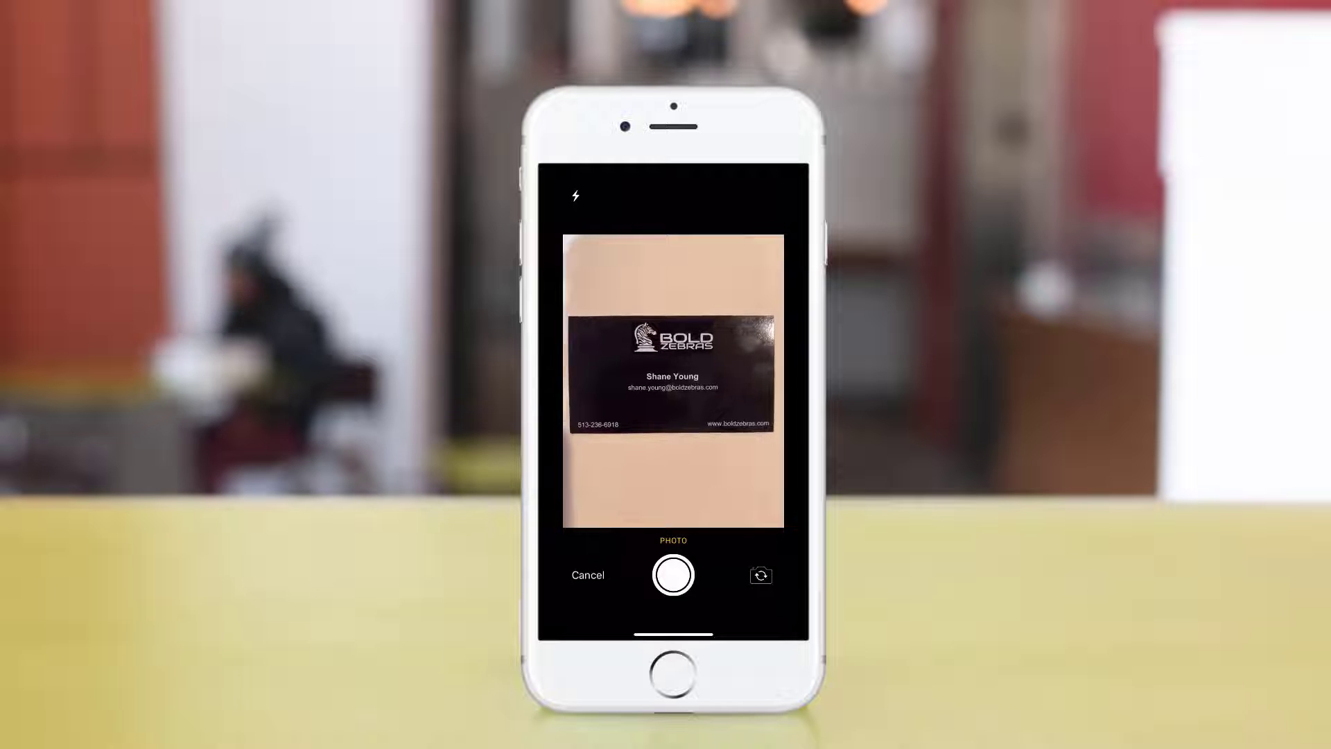
left_click(673, 575)
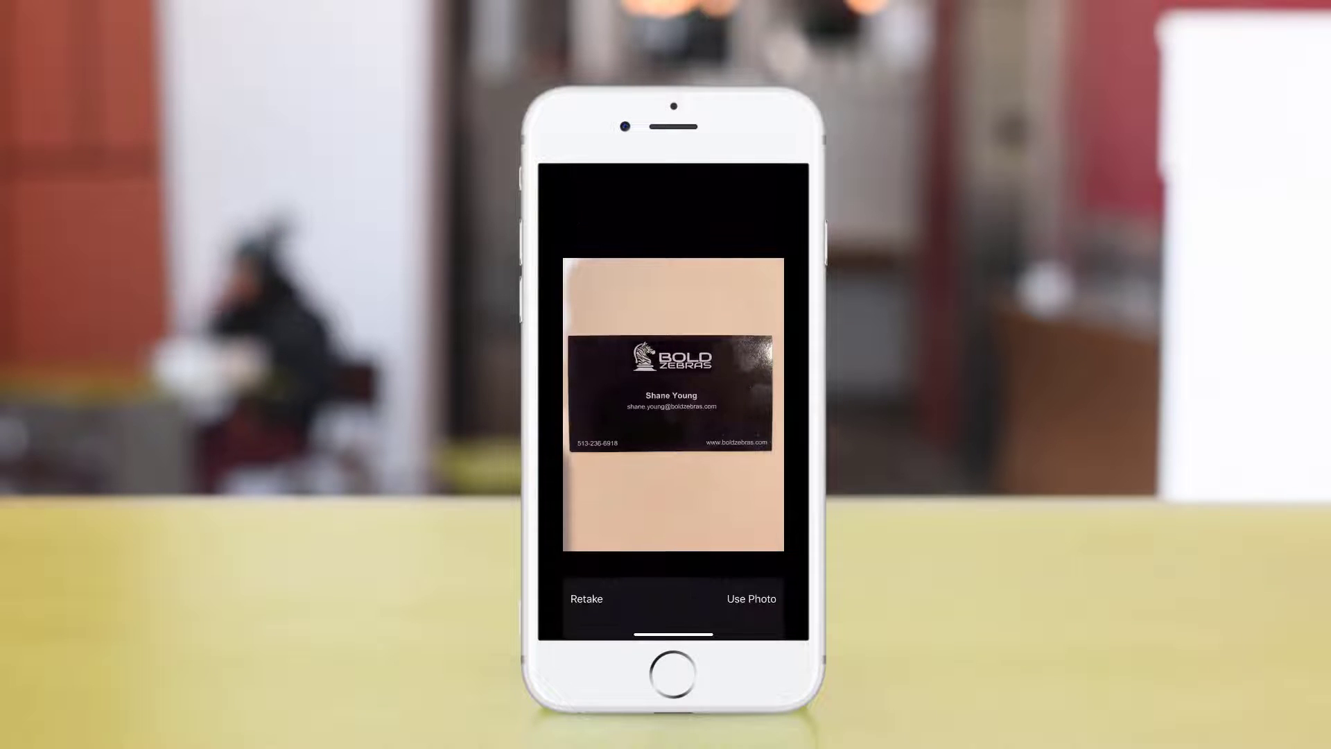
left_click(751, 599)
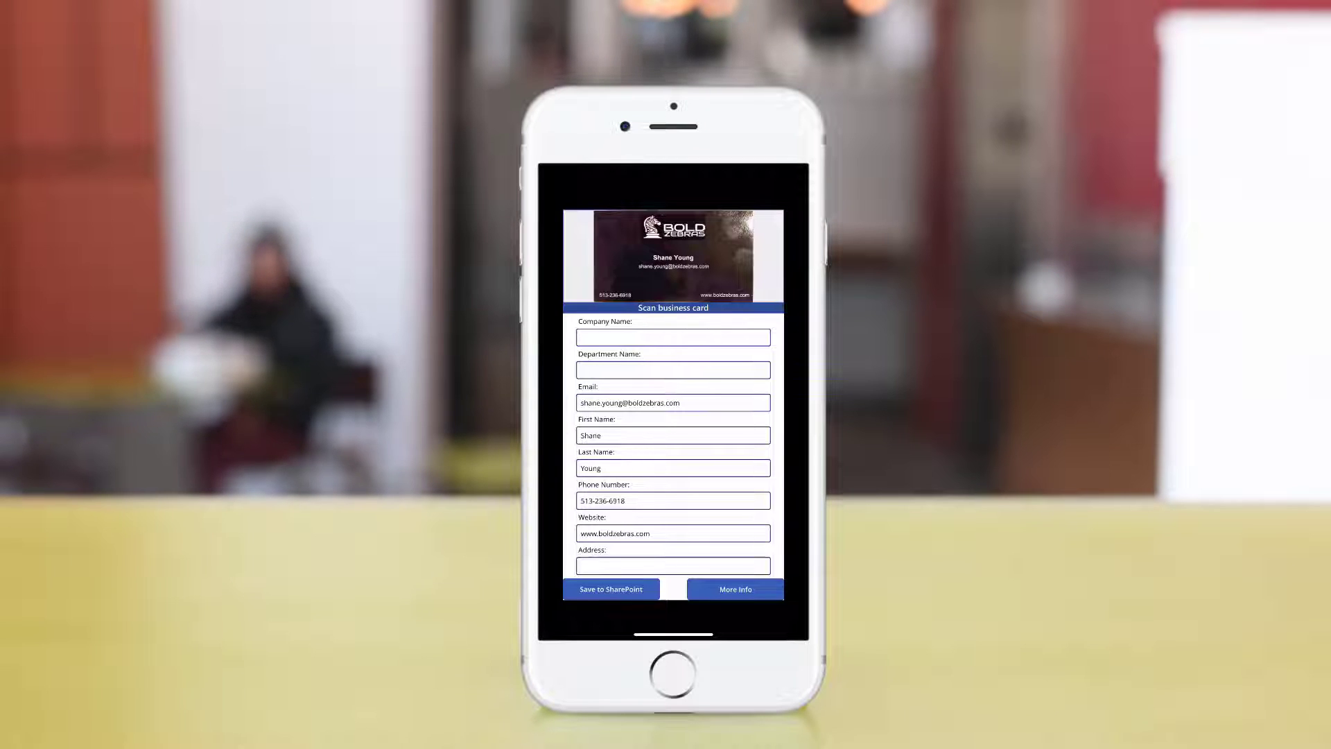
- Fill in the company name as Bold Zebras, save the contact to SharePoint and request more info
left_click(673, 338)
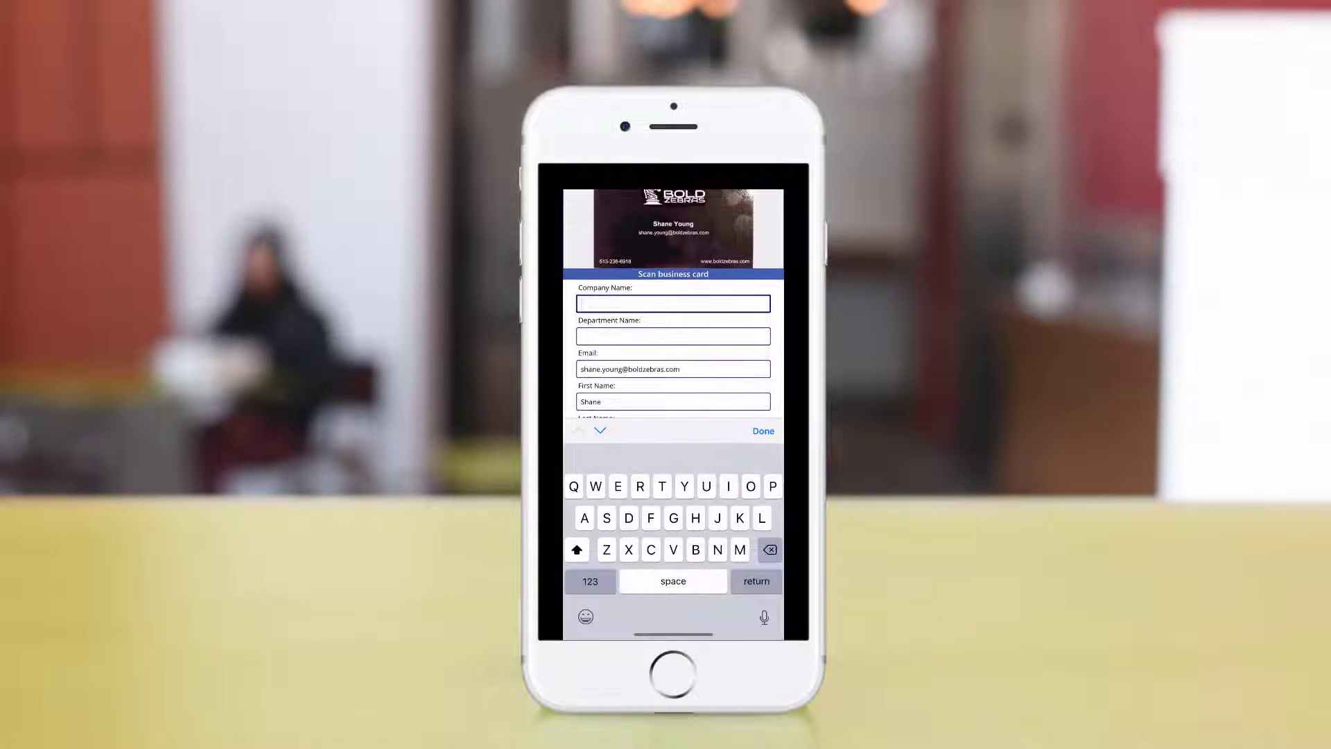
type("Bold ")
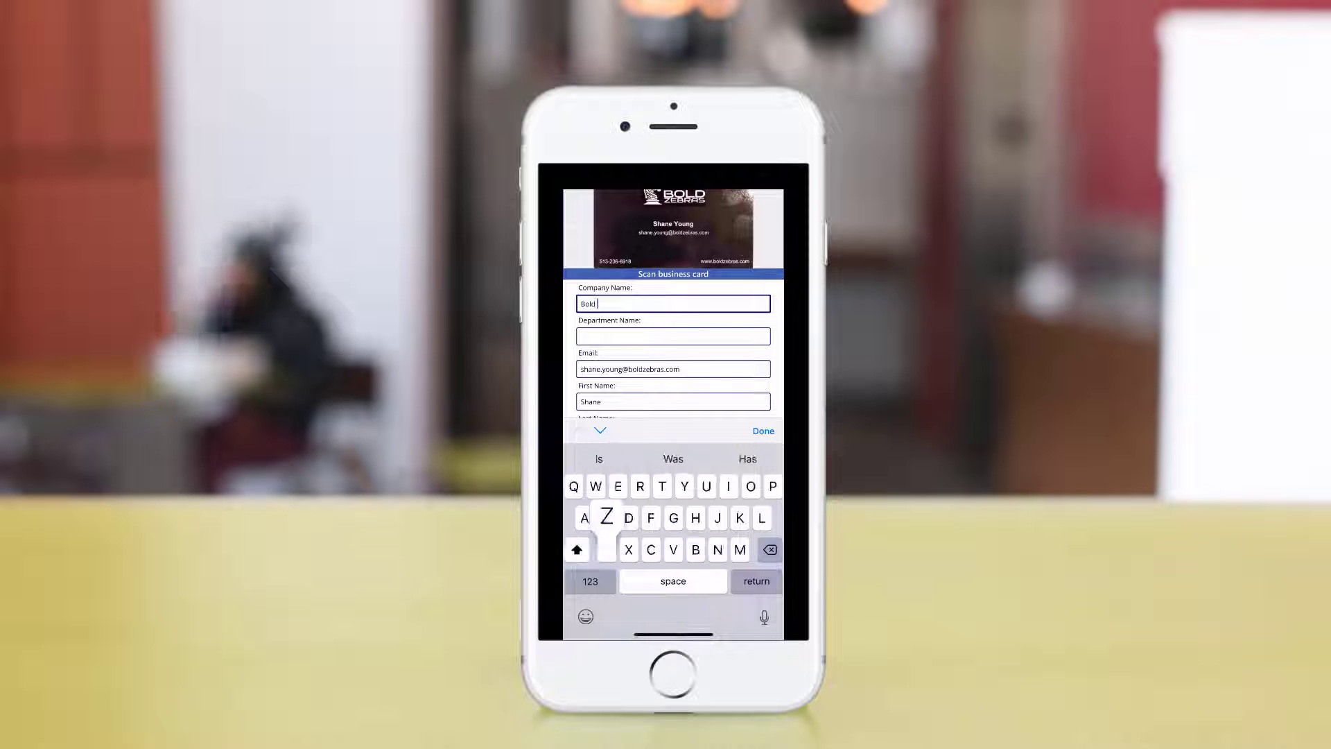
type("Zebr")
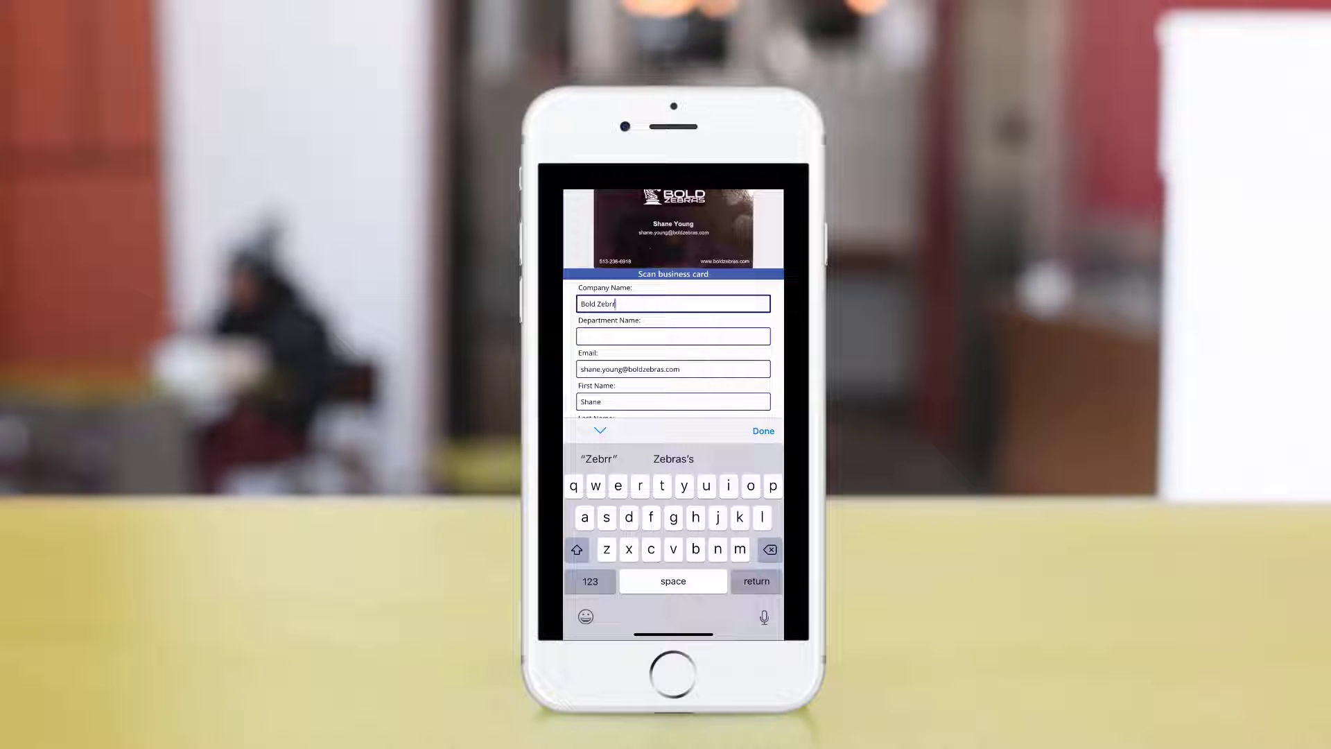
type("as")
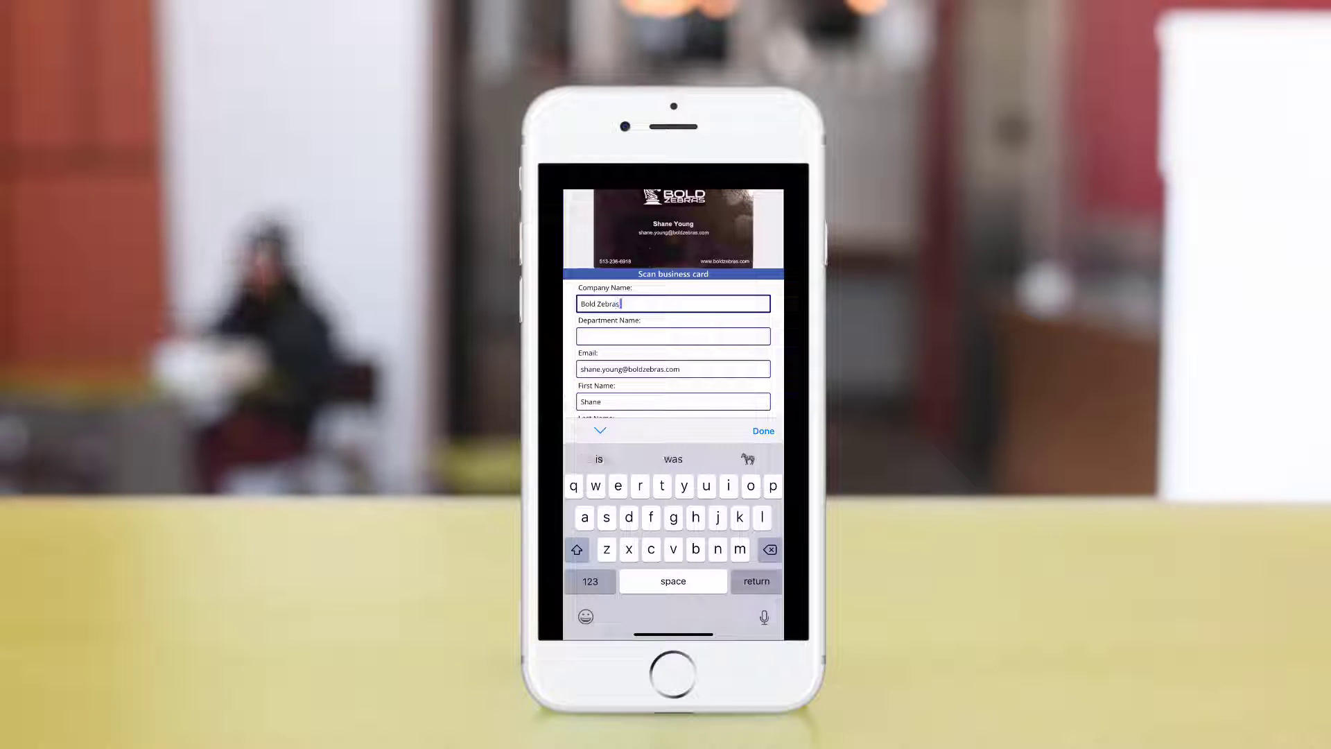
left_click(763, 431)
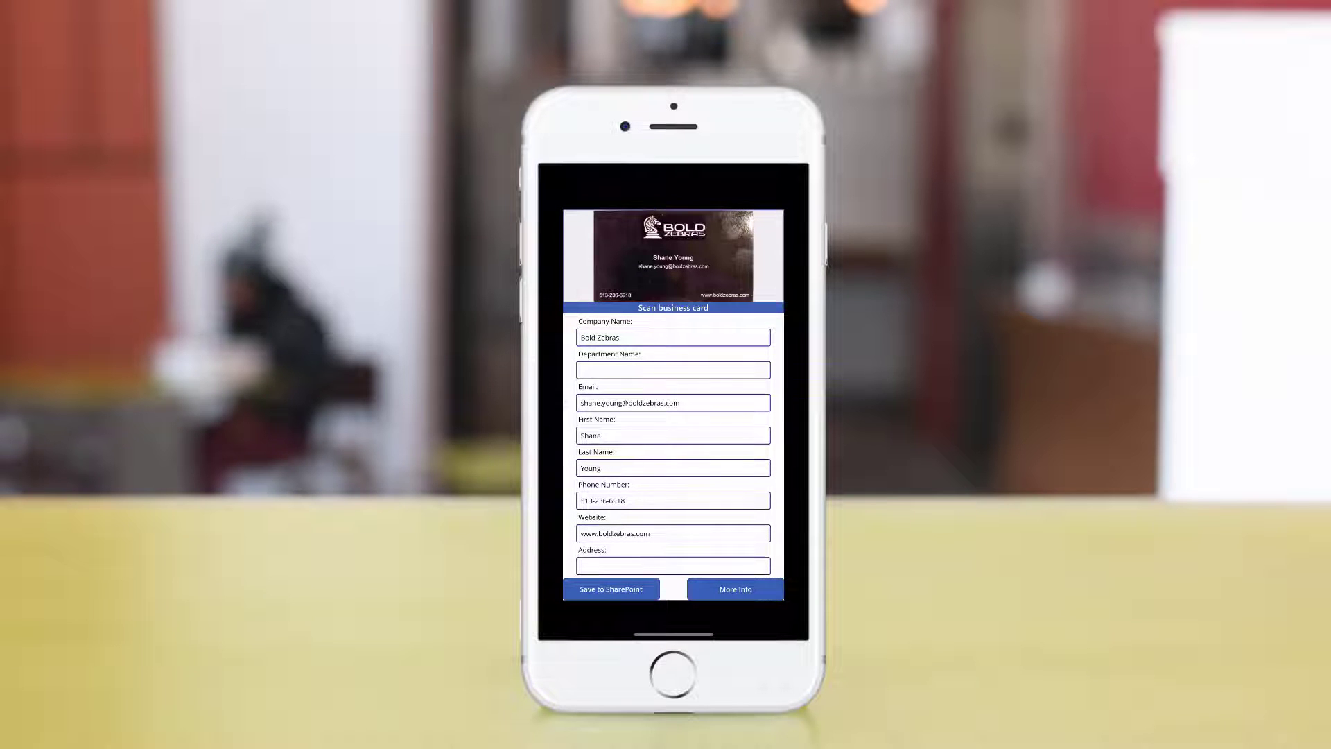
left_click(611, 590)
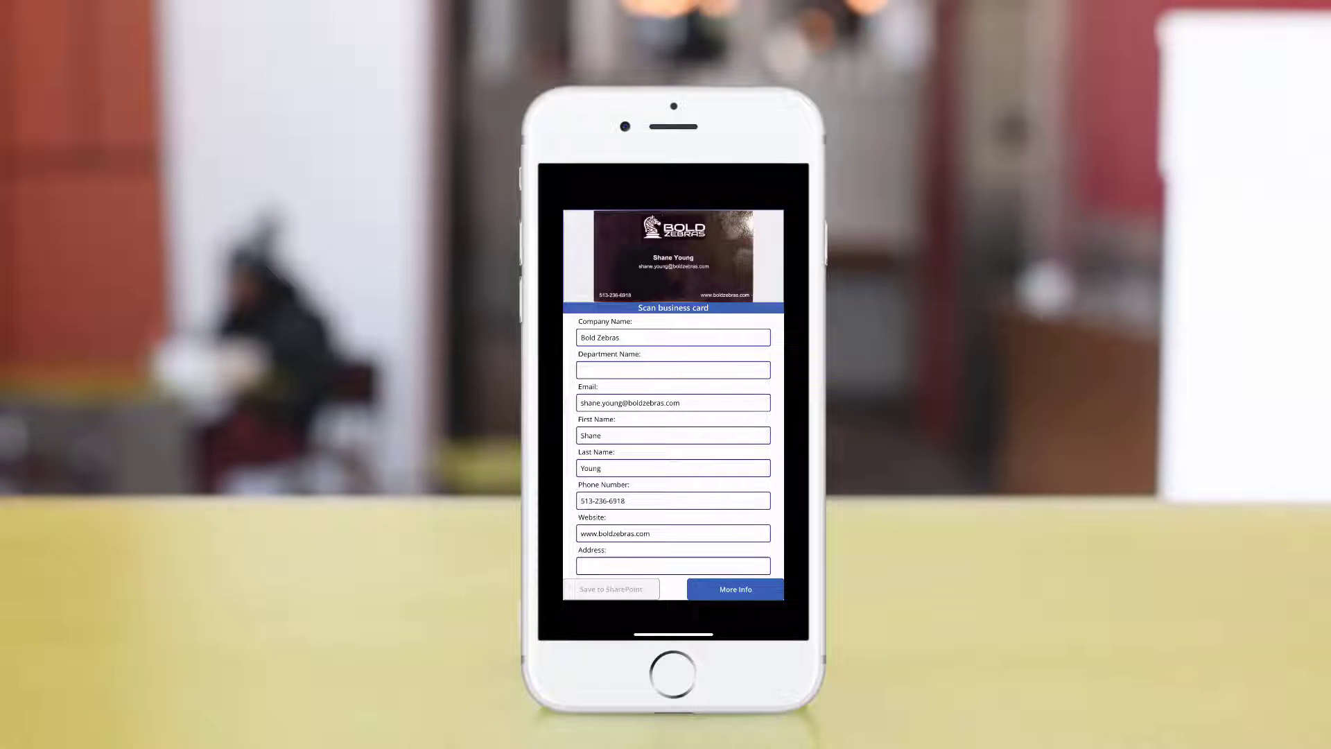
left_click(736, 590)
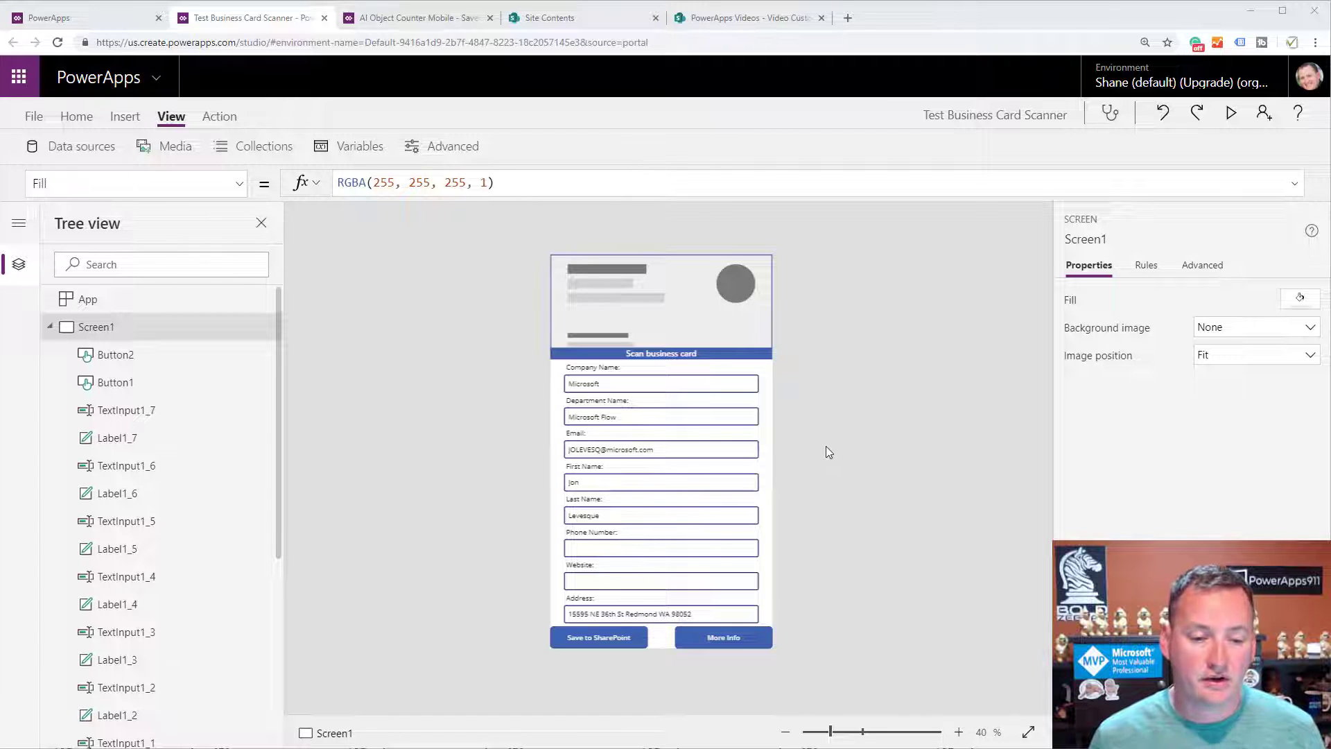
- Preview the Test Business Card Scanner app in the studio and scan the Microsoft business card image from the Desktop folder
left_click(1231, 115)
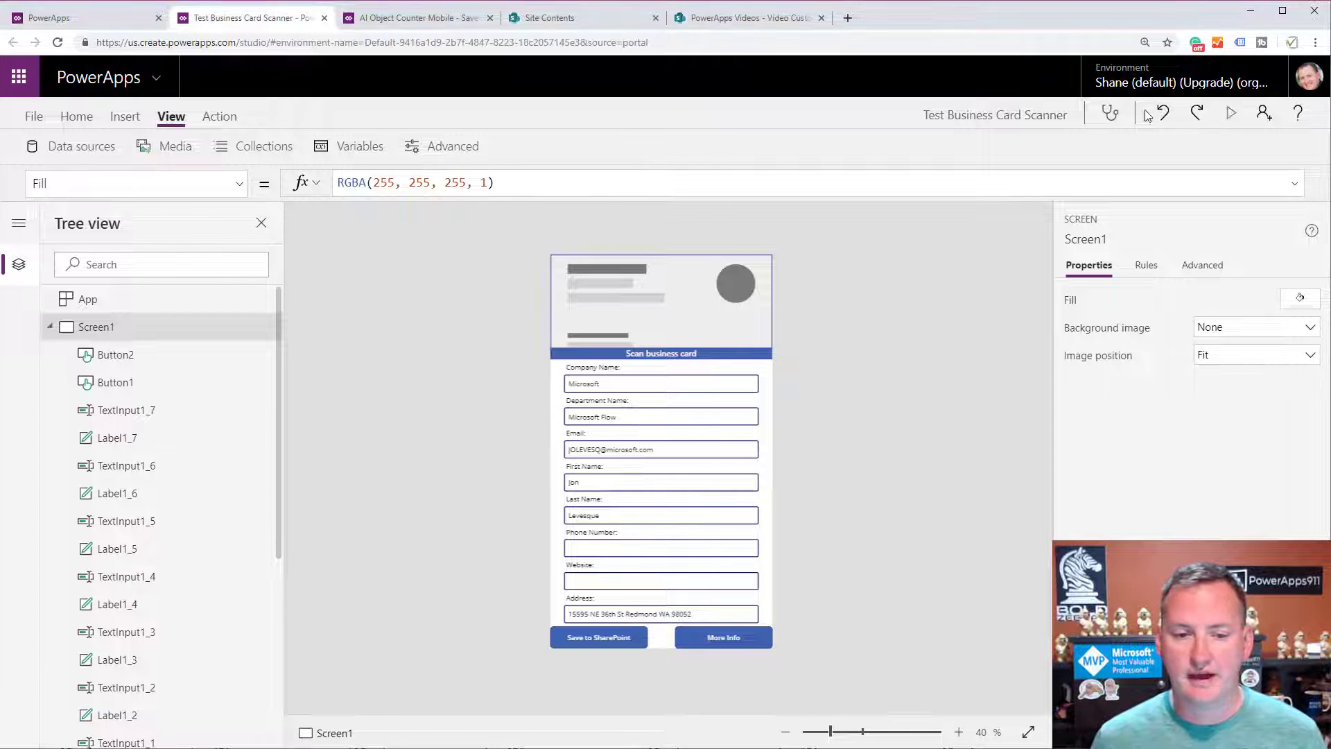
left_click(654, 138)
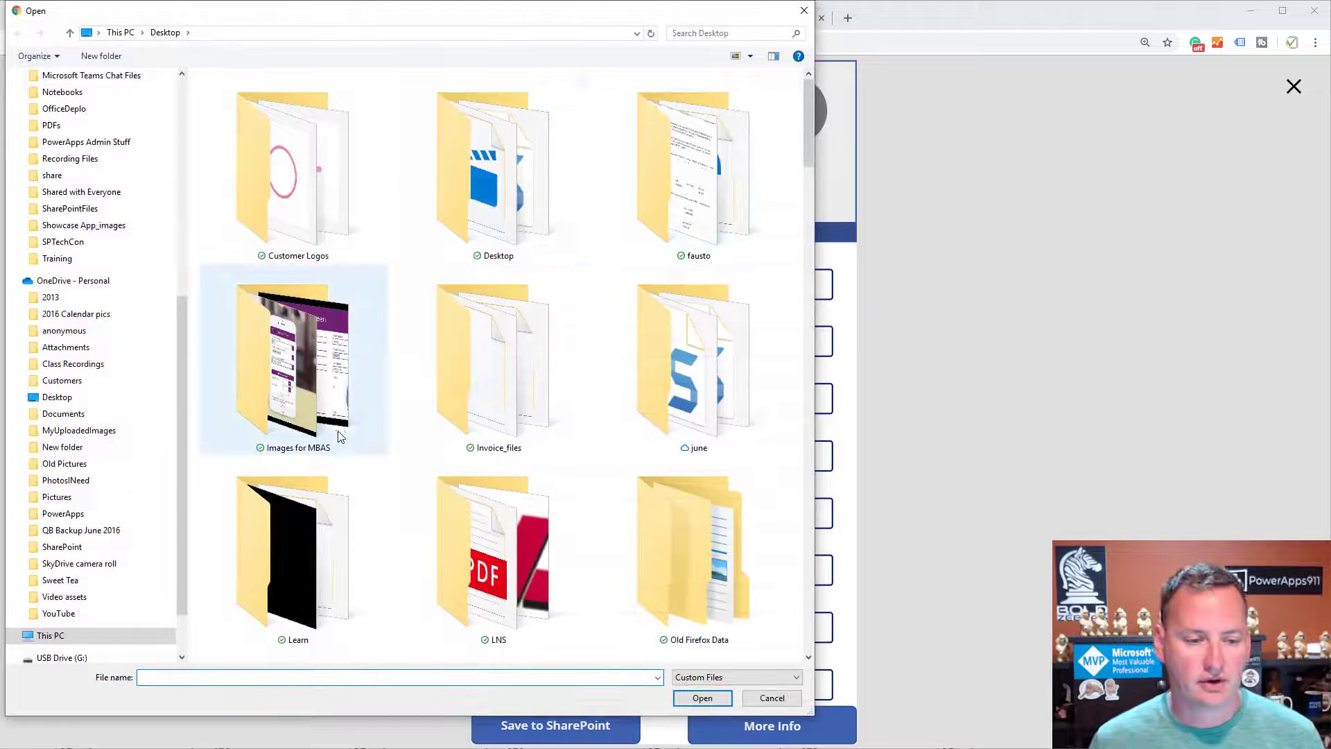
scroll(380, 541, "down", 10)
scroll(381, 466, "down", 5)
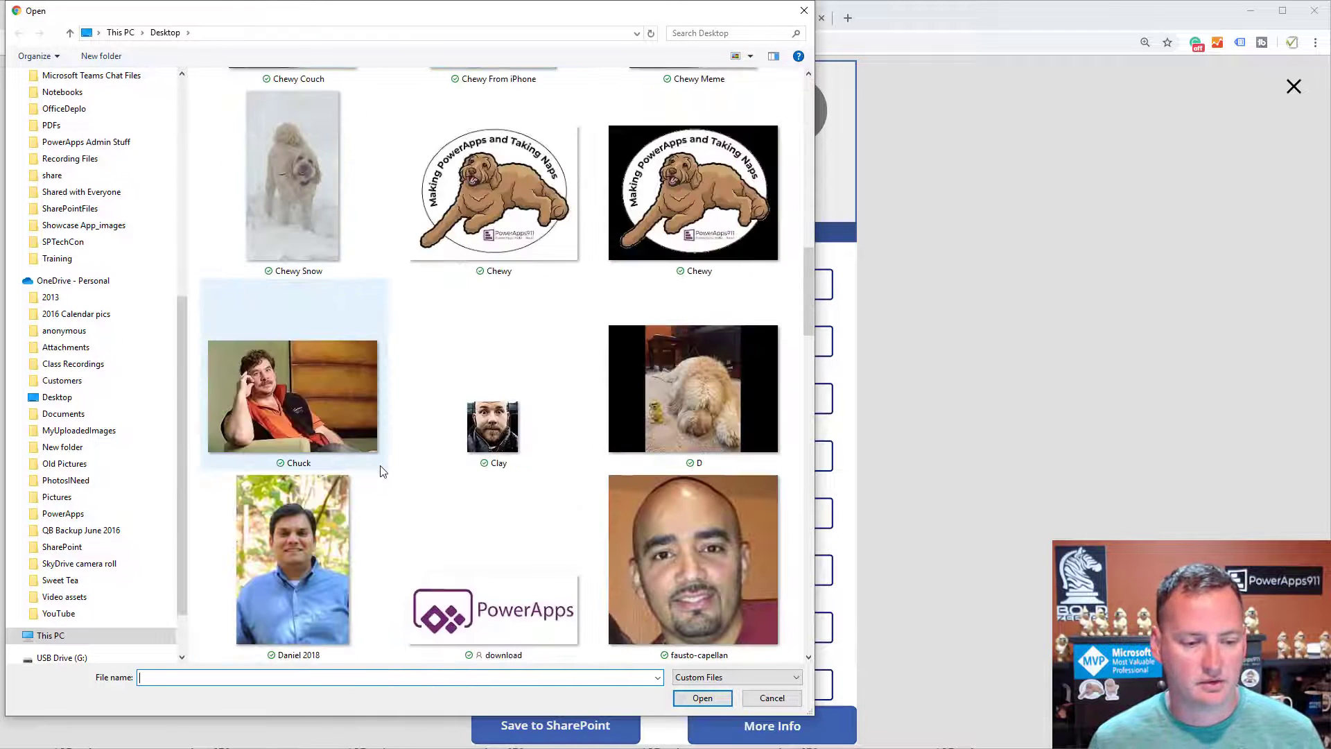
scroll(476, 392, "down", 3)
scroll(478, 380, "down", 3)
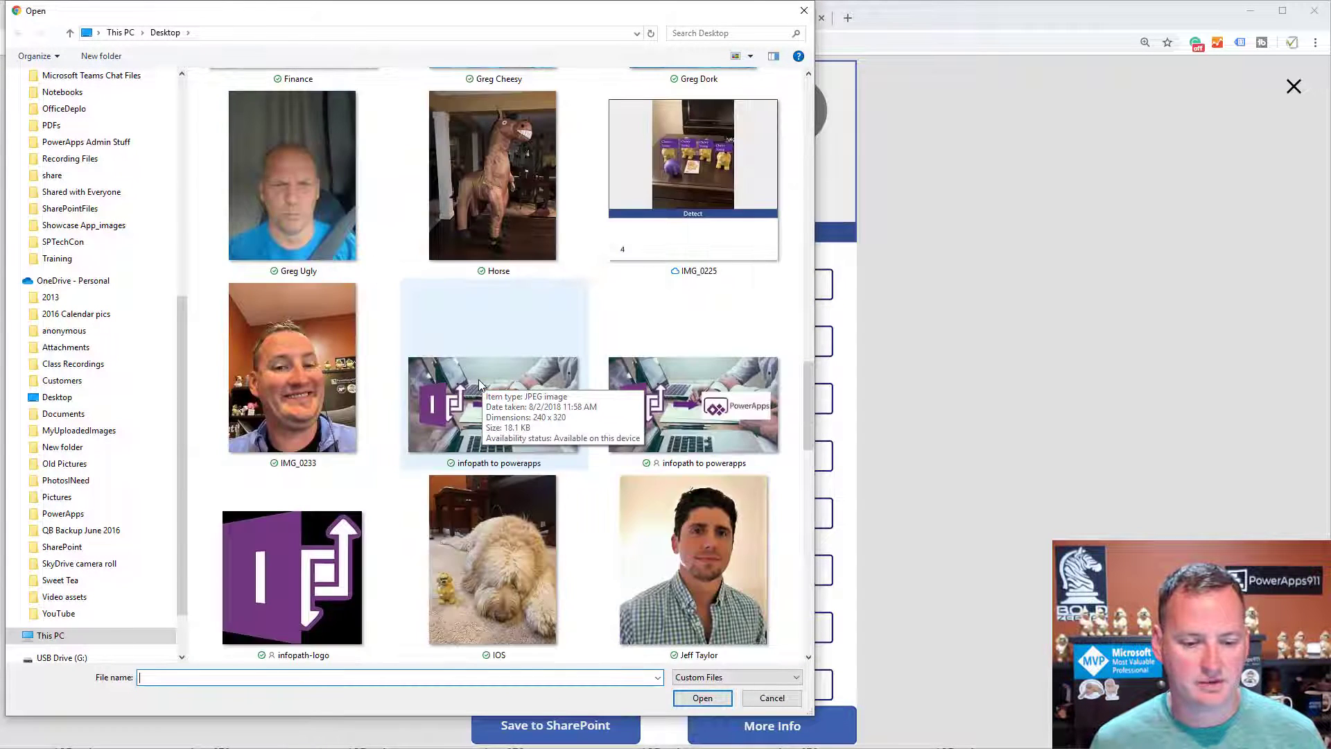
scroll(479, 380, "down", 10)
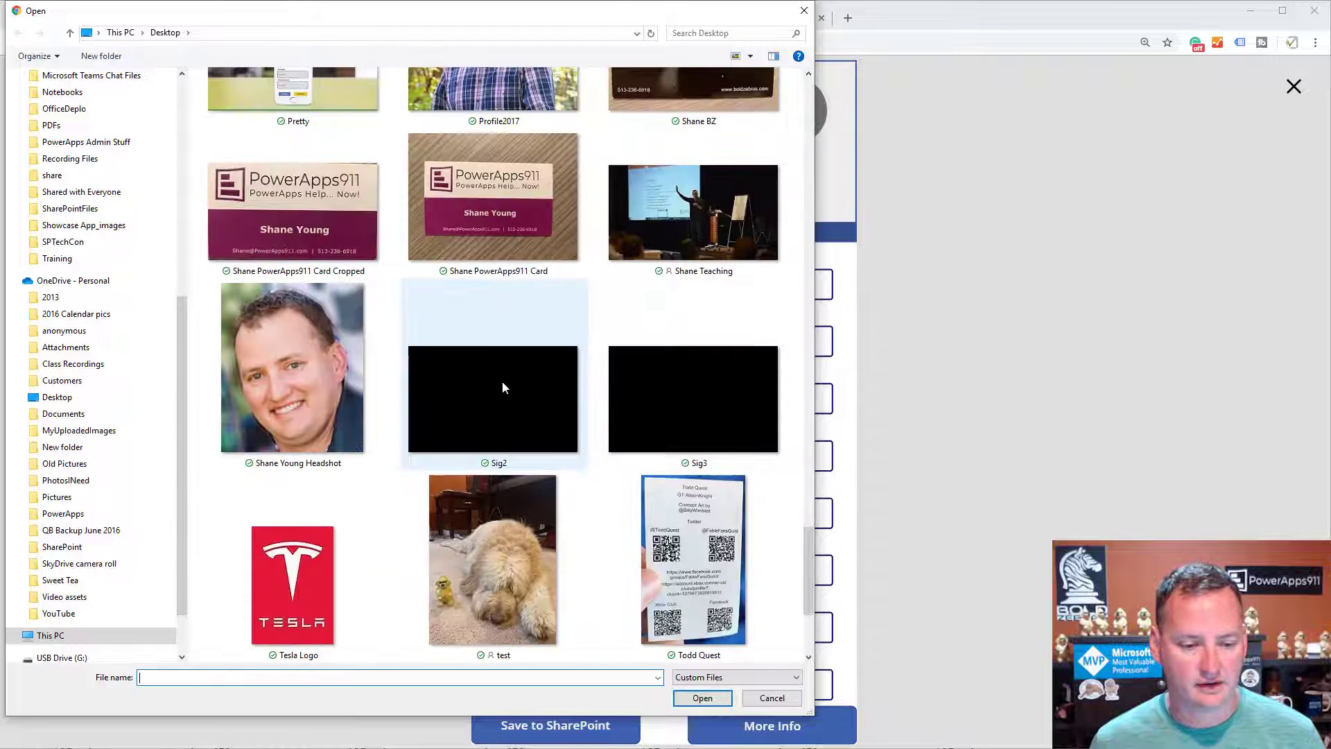
scroll(501, 381, "up", 8)
left_click(324, 522)
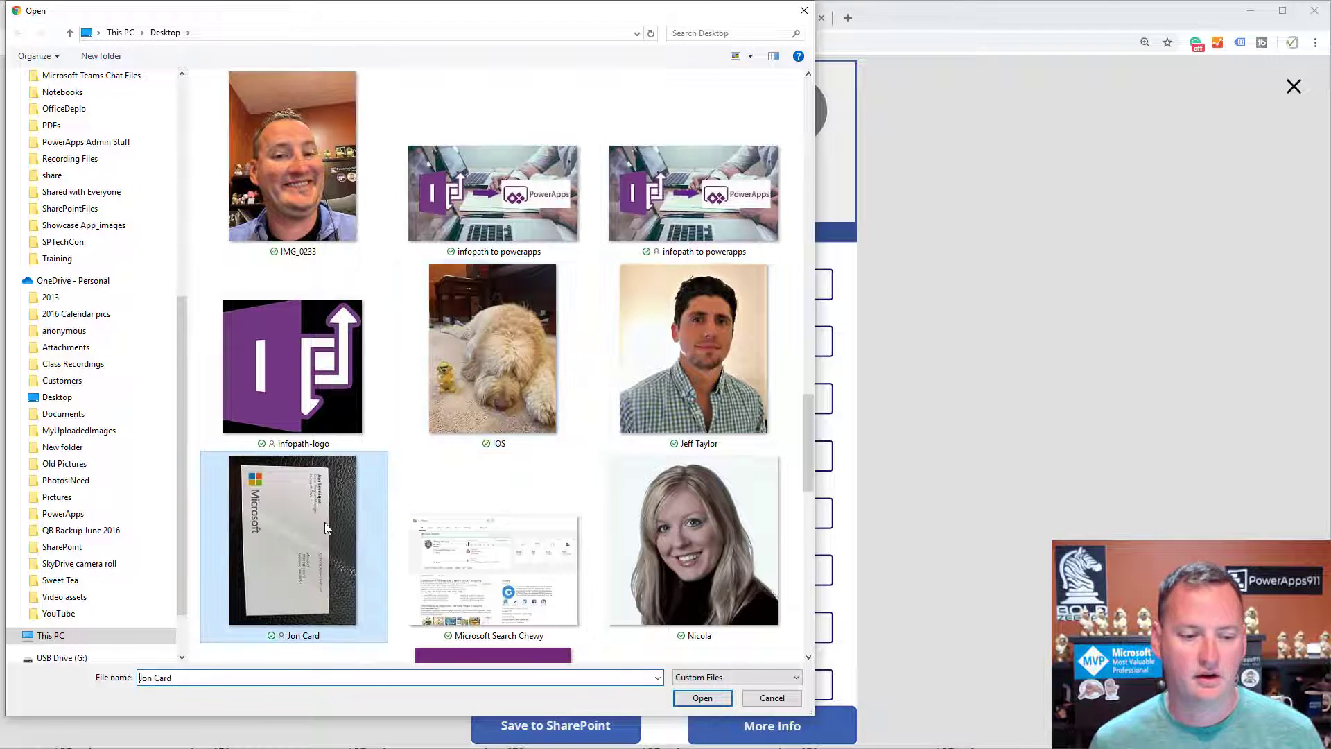
left_click(714, 696)
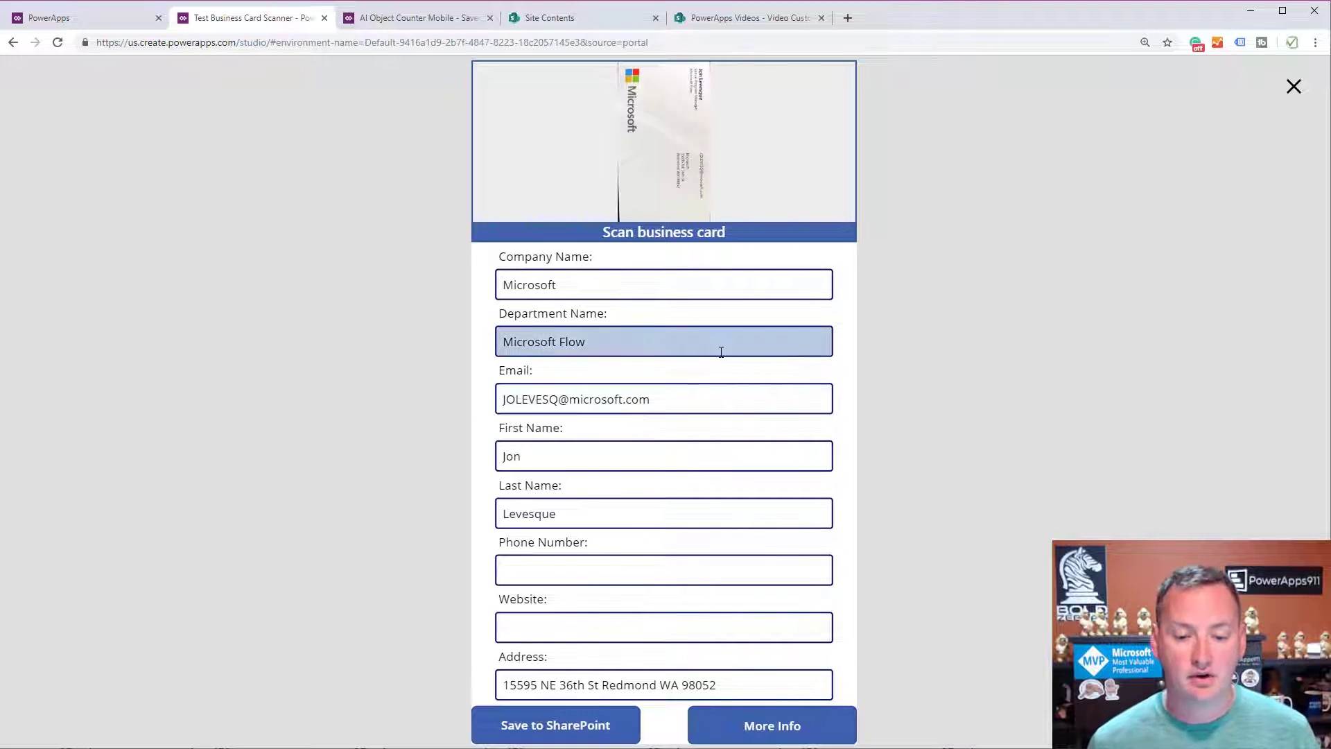
- Save the scanned contact to SharePoint, check the Video Customer Contacts list, and exit the app preview
left_click(608, 728)
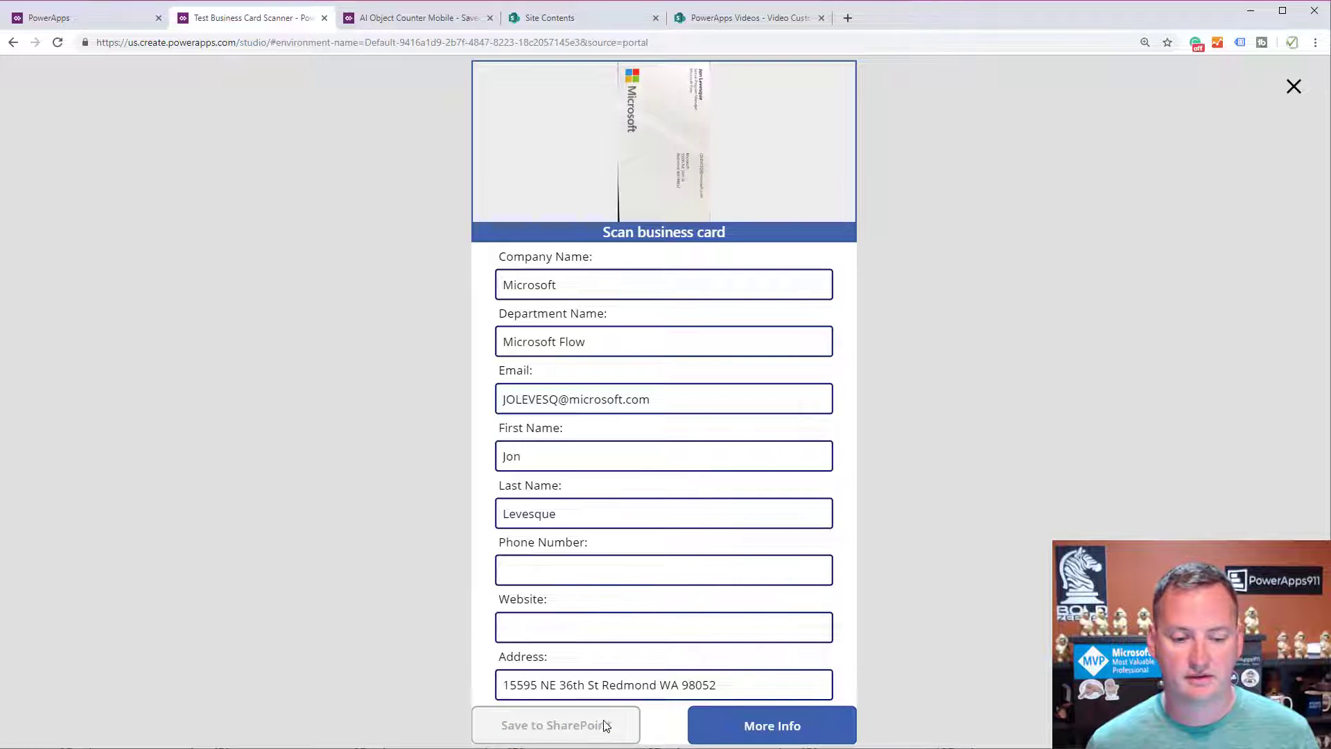
left_click(750, 18)
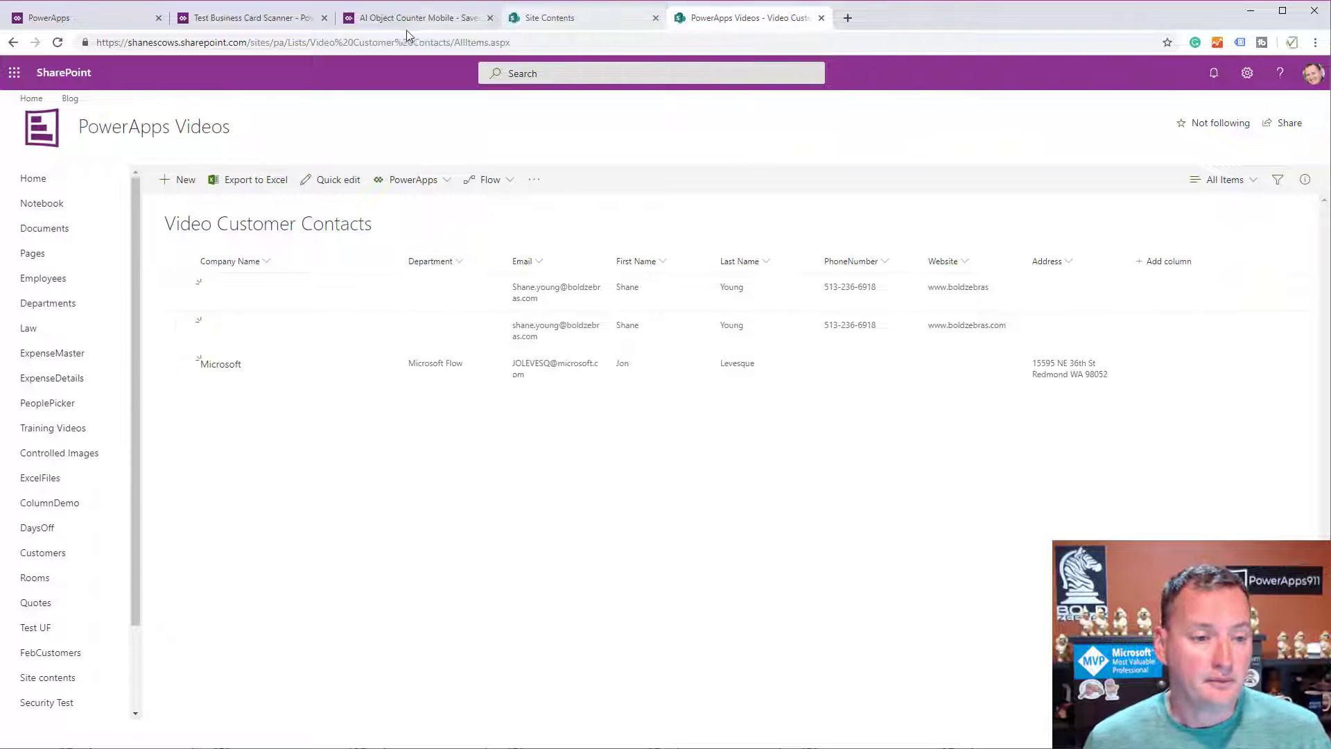
left_click(270, 19)
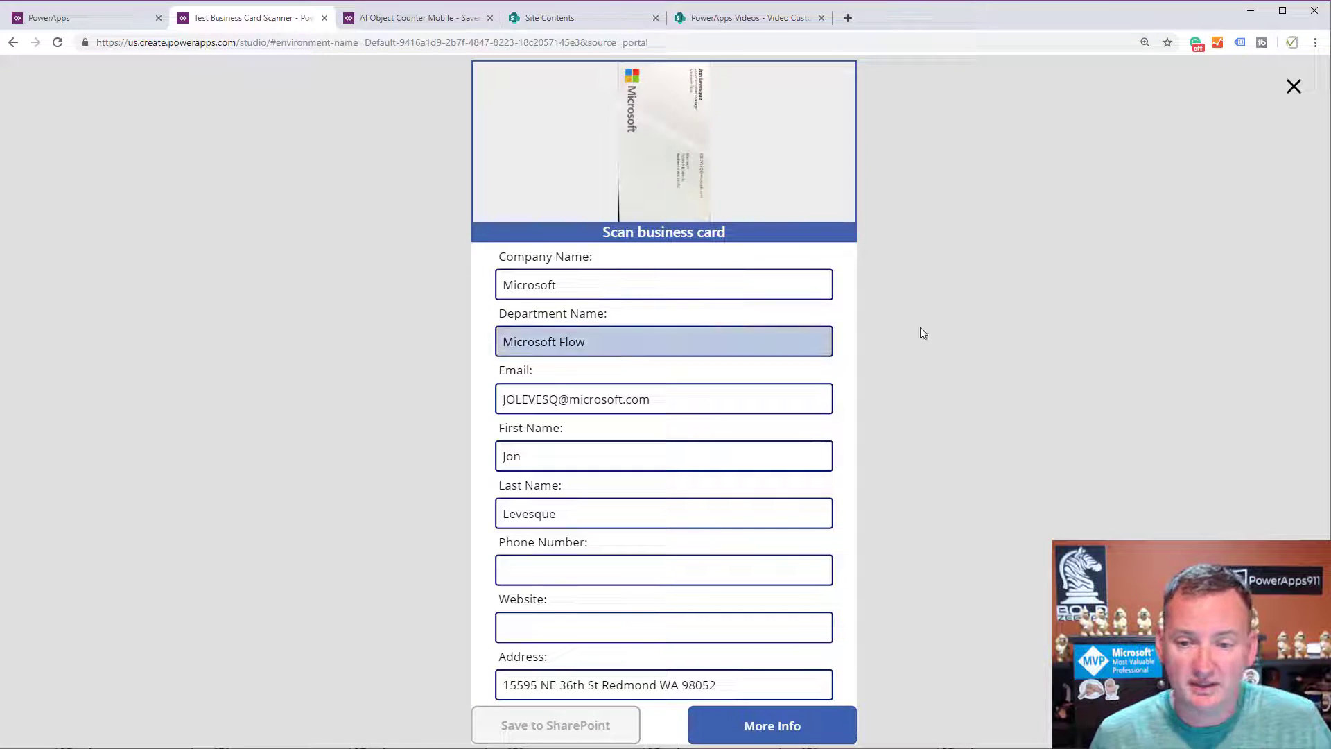
left_click(1294, 86)
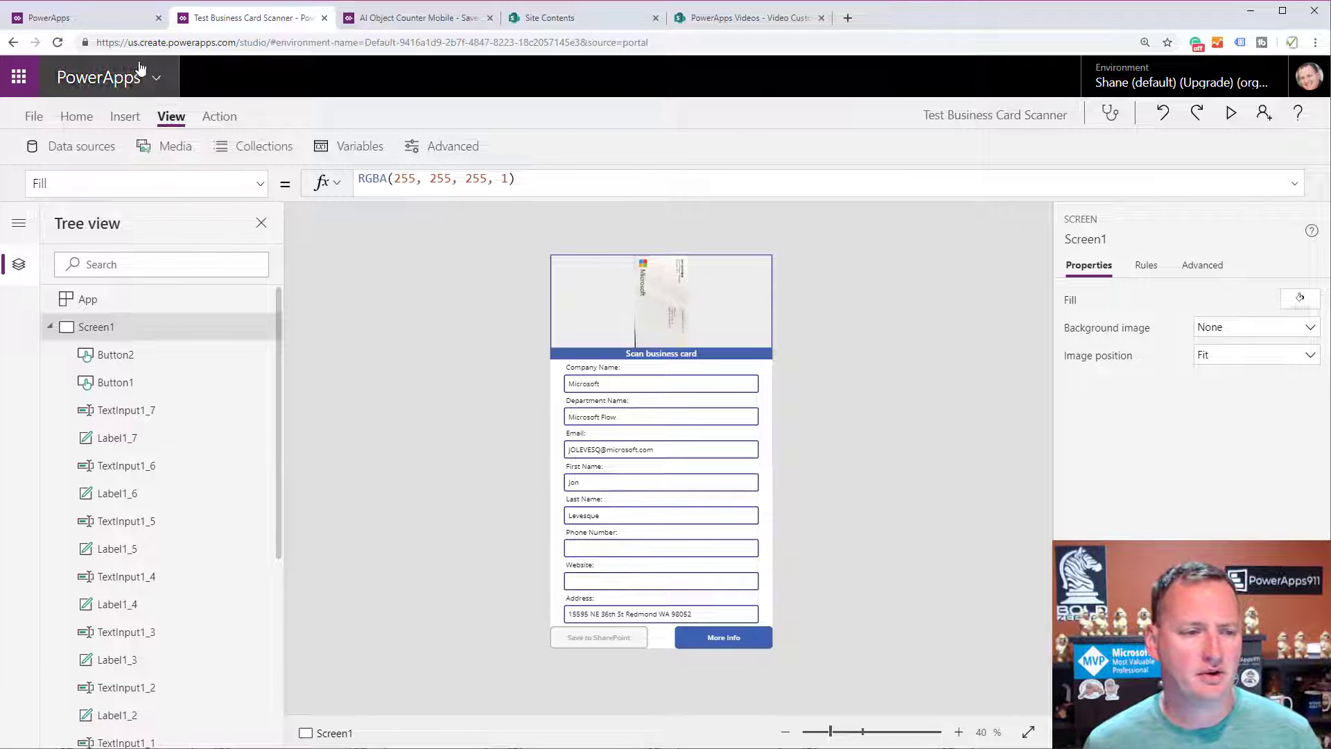
- Create a new blank canvas app with the phone layout
left_click(120, 20)
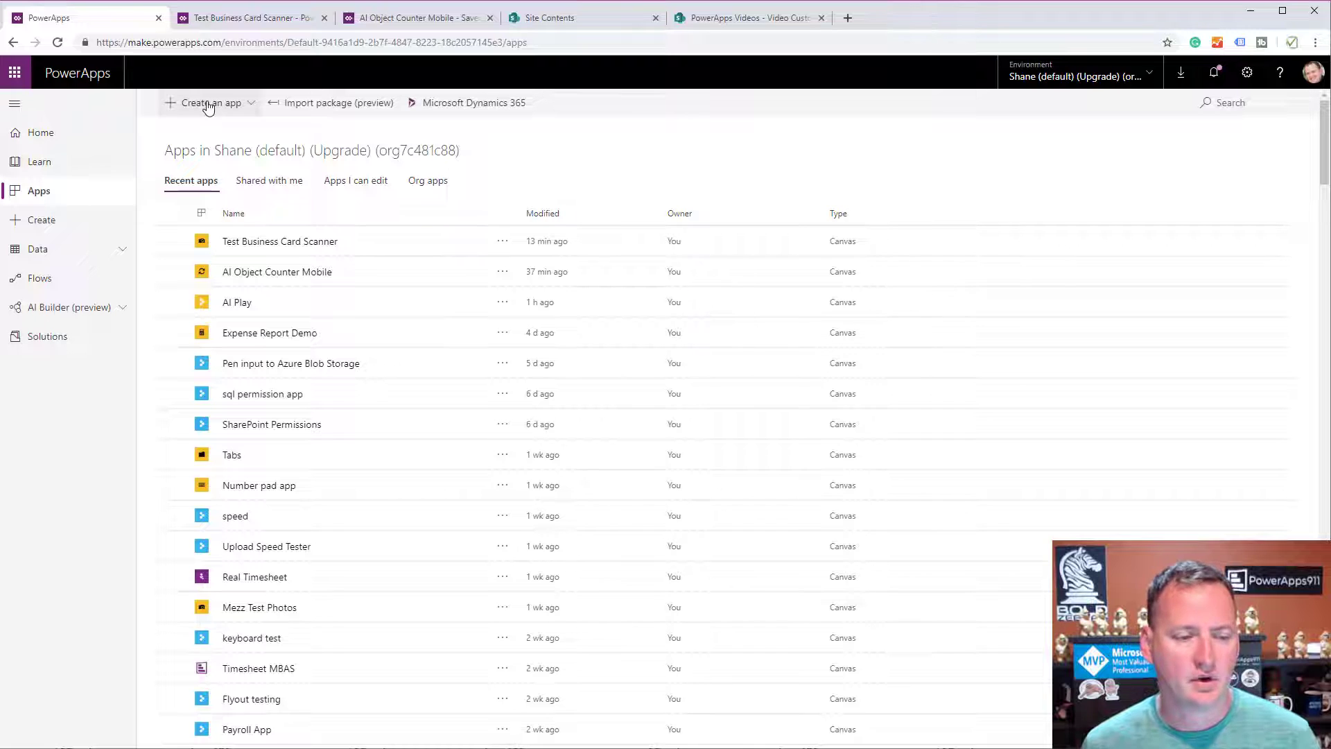
left_click(208, 108)
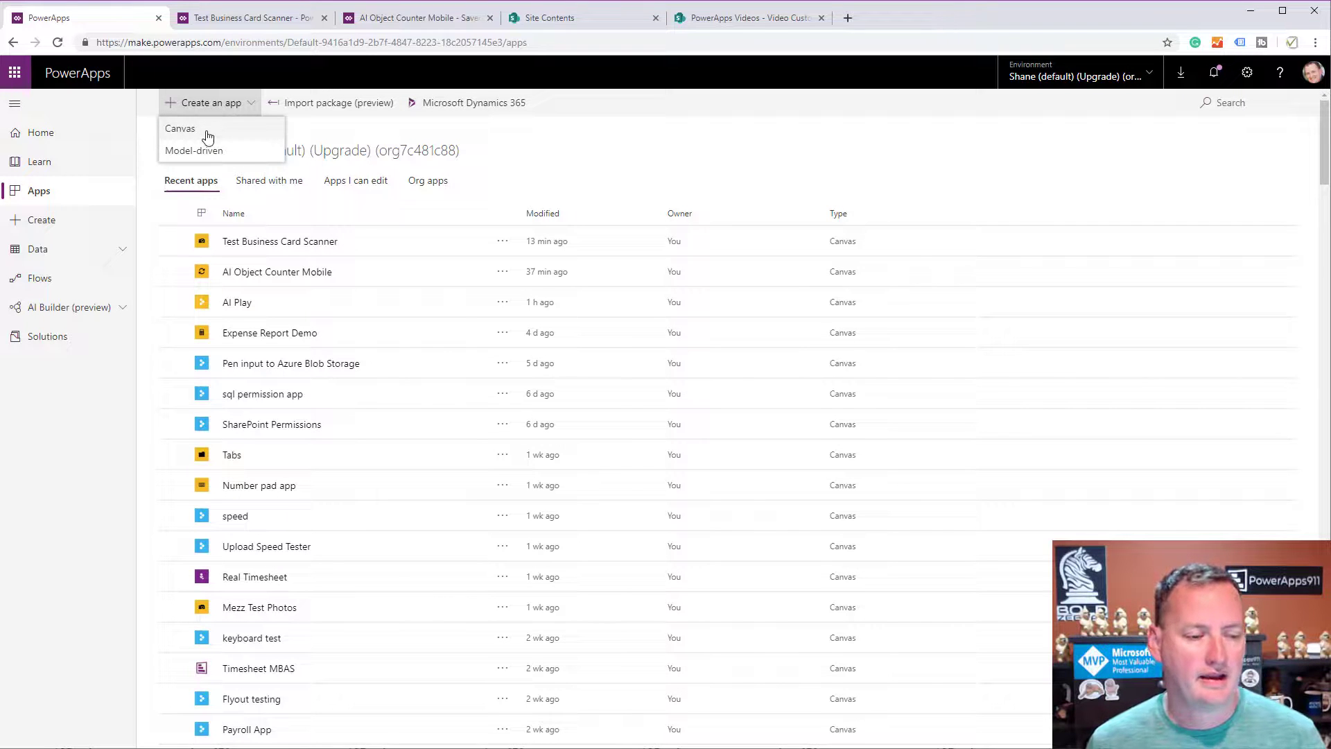
left_click(208, 135)
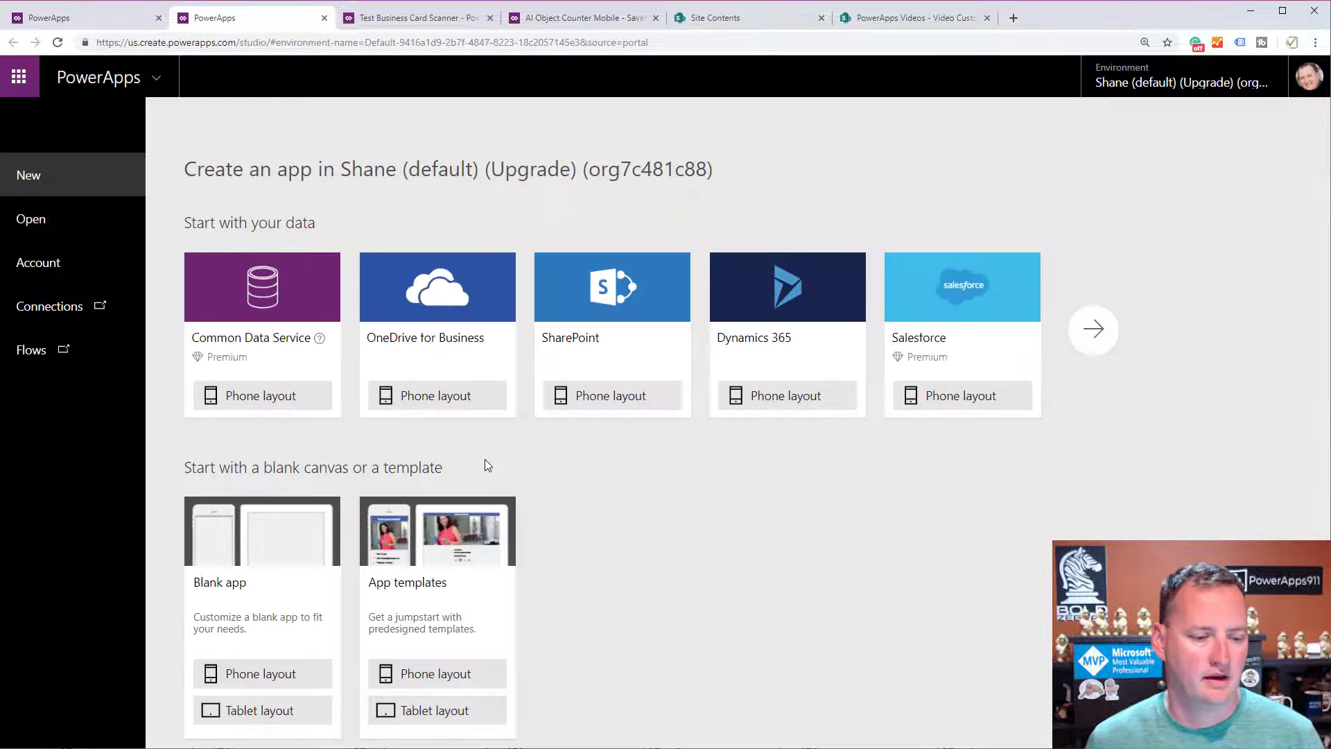
left_click(294, 680)
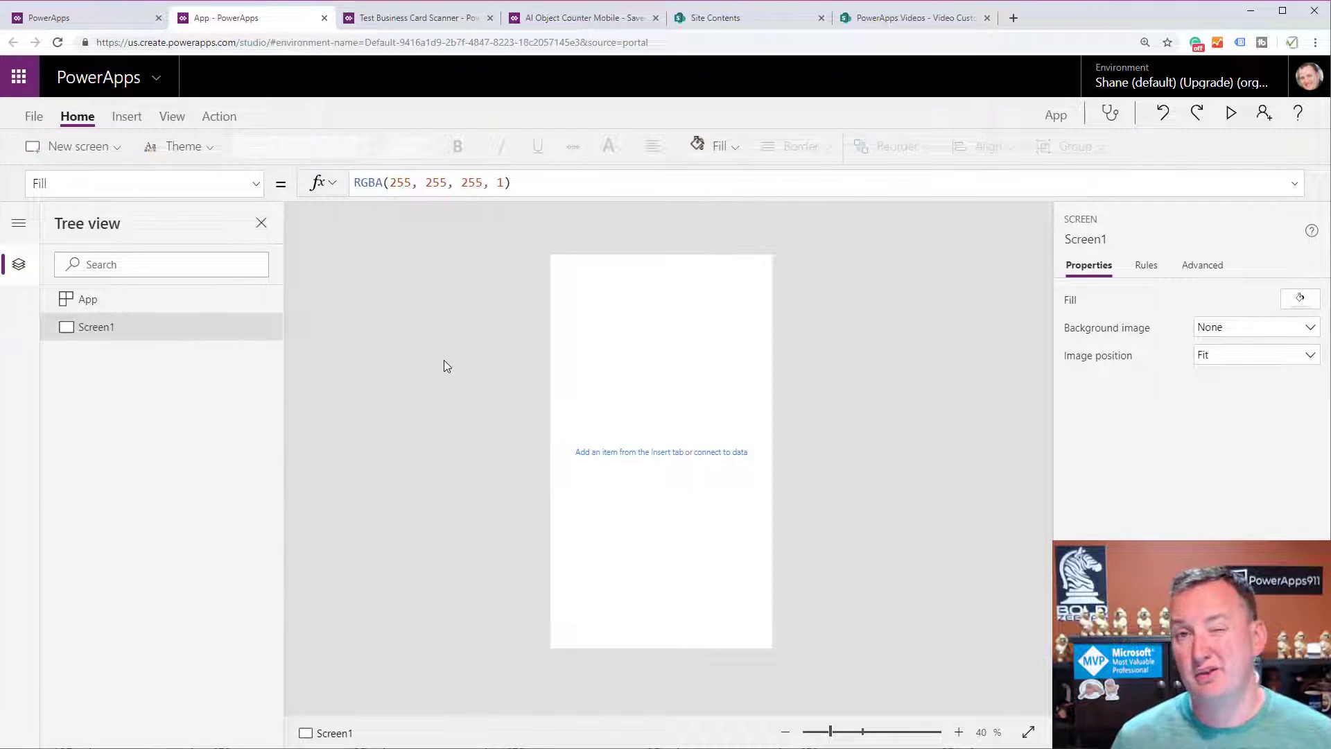
- Insert an AI Builder business card reader at the top of Screen1 and widen it to the full screen width of 640
left_click(135, 119)
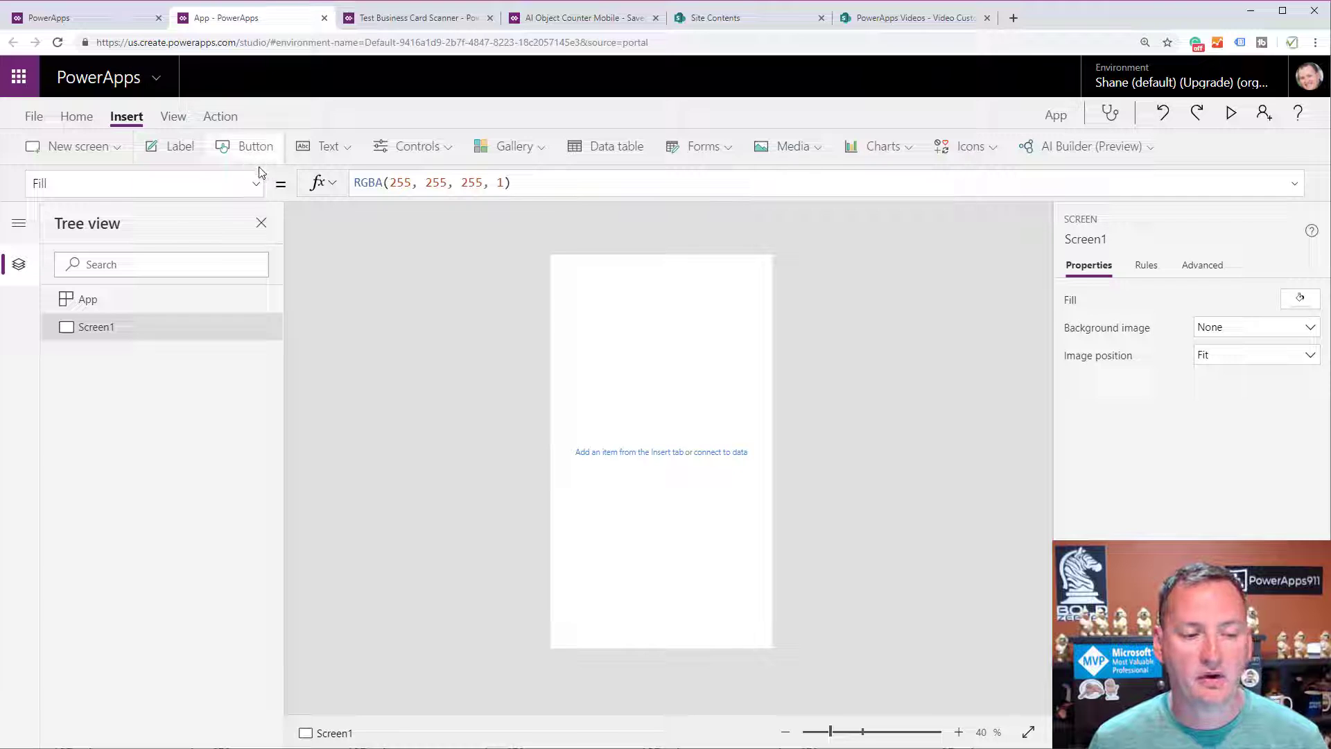
left_click(1121, 156)
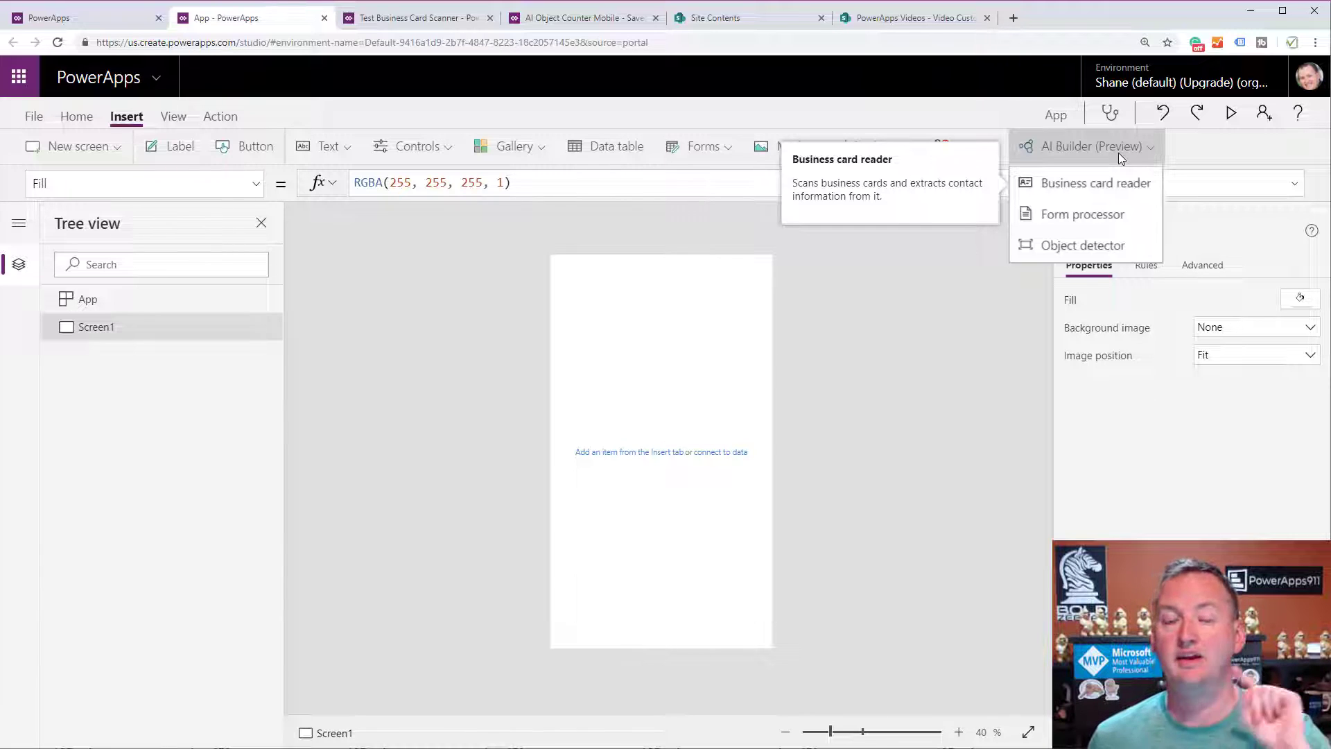
left_click(1123, 189)
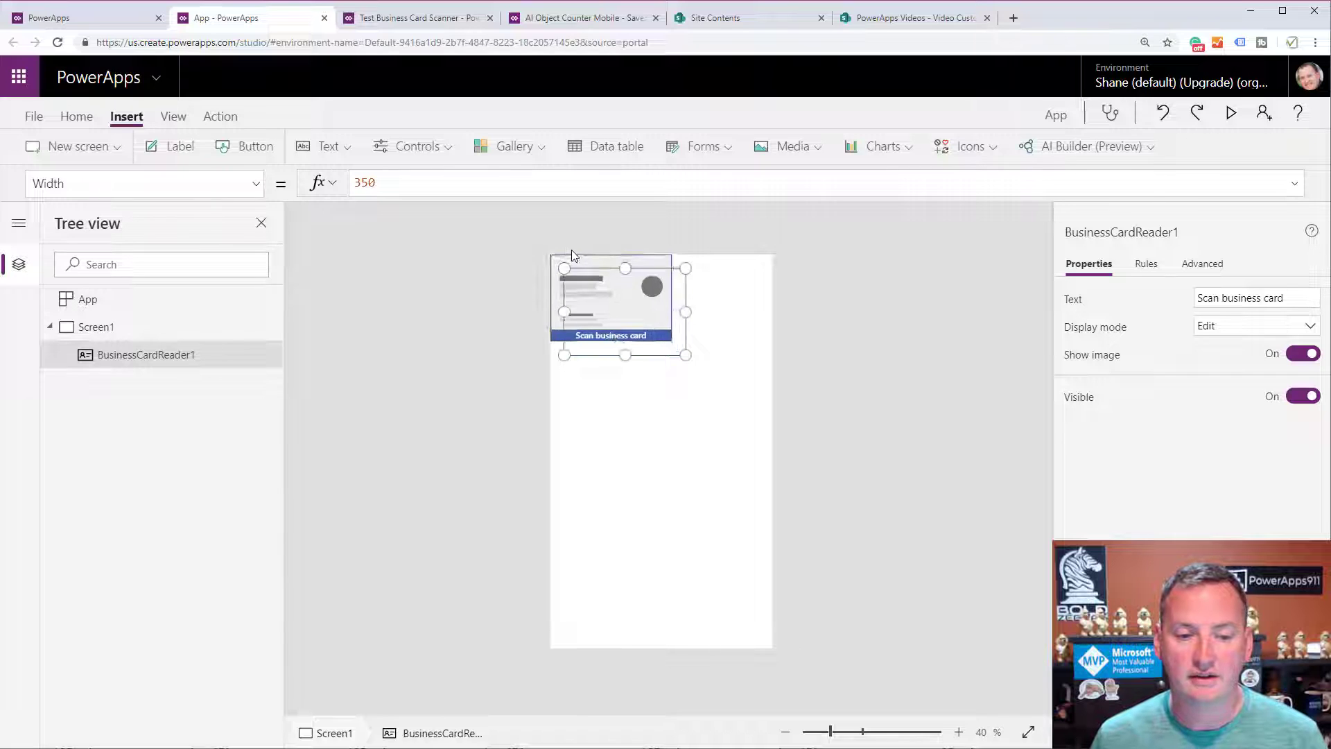
left_click_drag(683, 353, 777, 360)
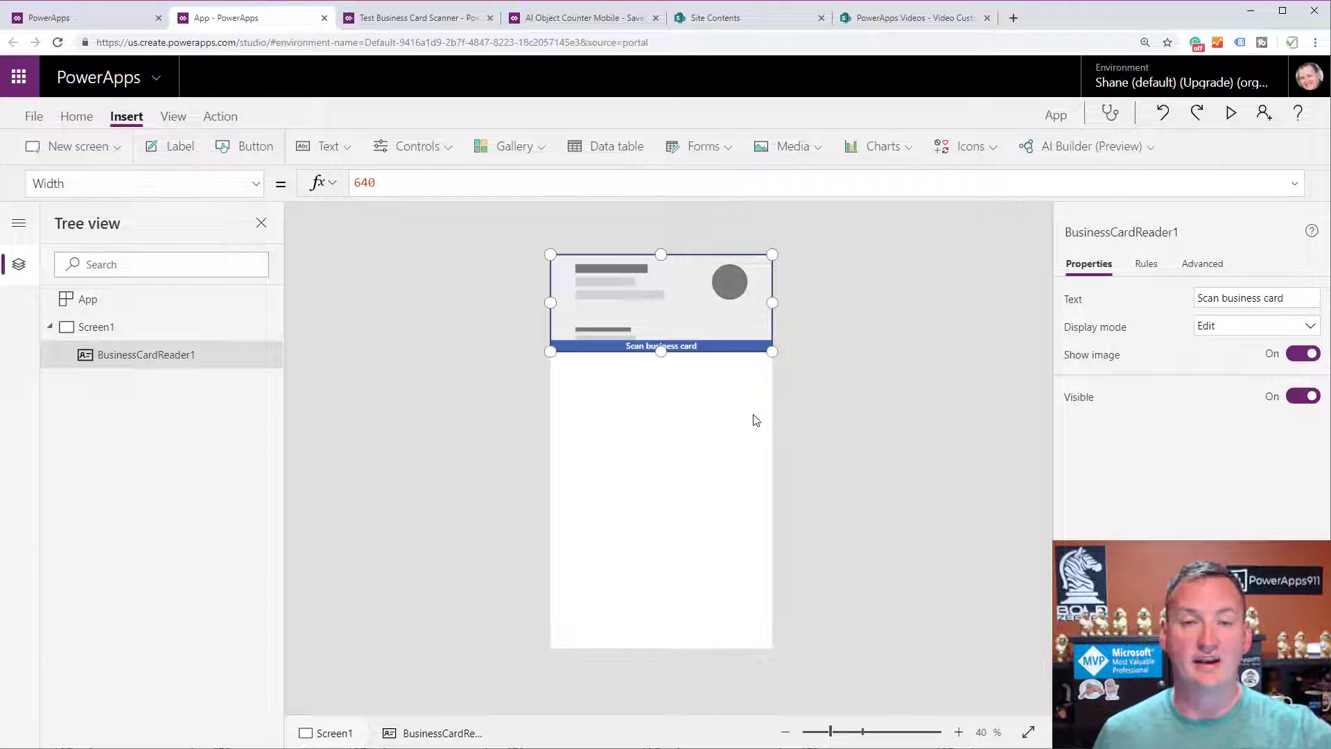
left_click(685, 444)
- Preview the new app and scan the Bold Zebras card image 20190610_014715474_iOS from the Desktop folder
left_click(1231, 112)
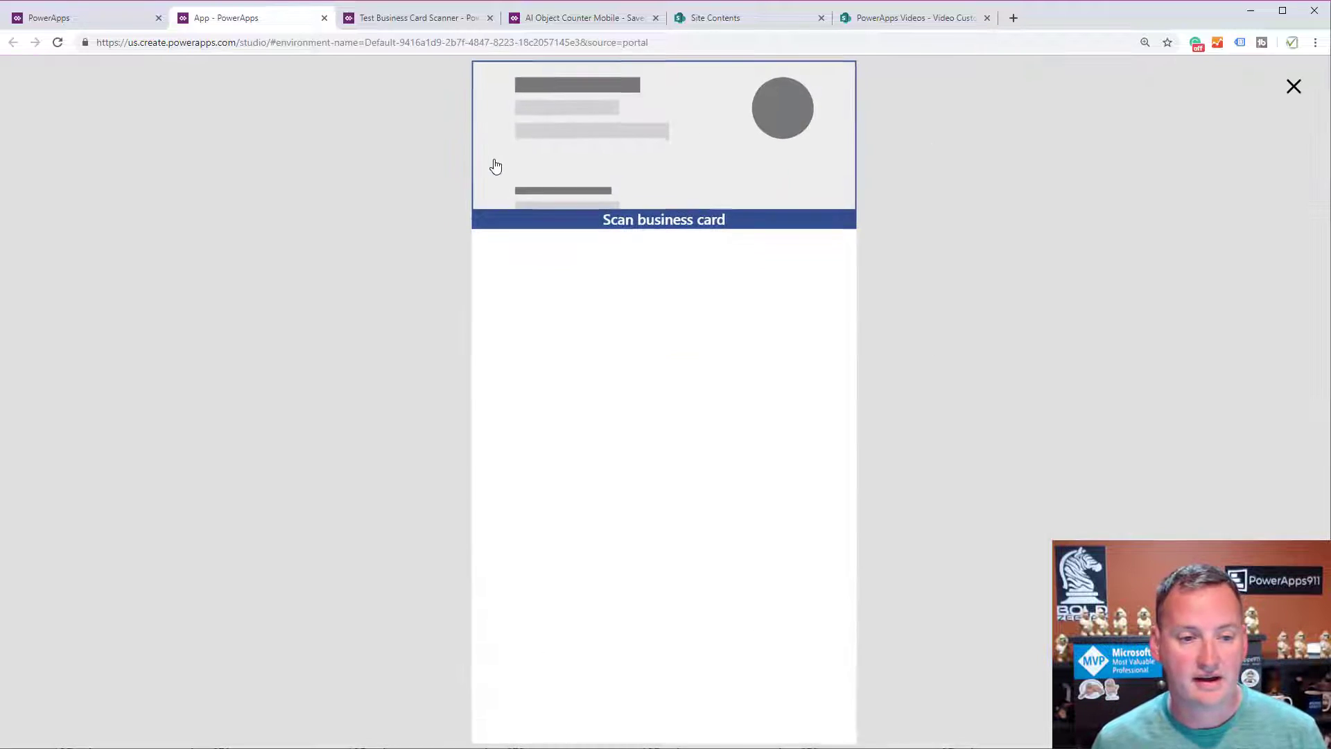
left_click(651, 142)
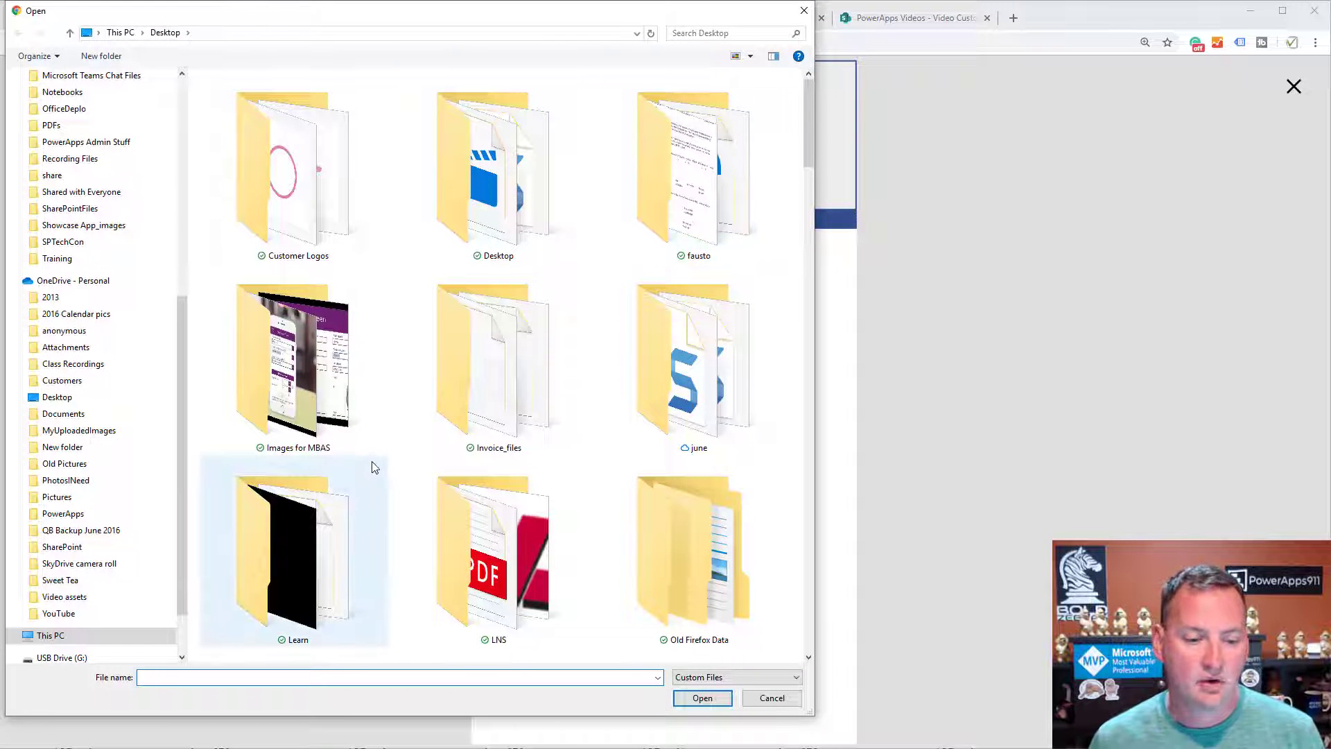
scroll(372, 466, "down", 5)
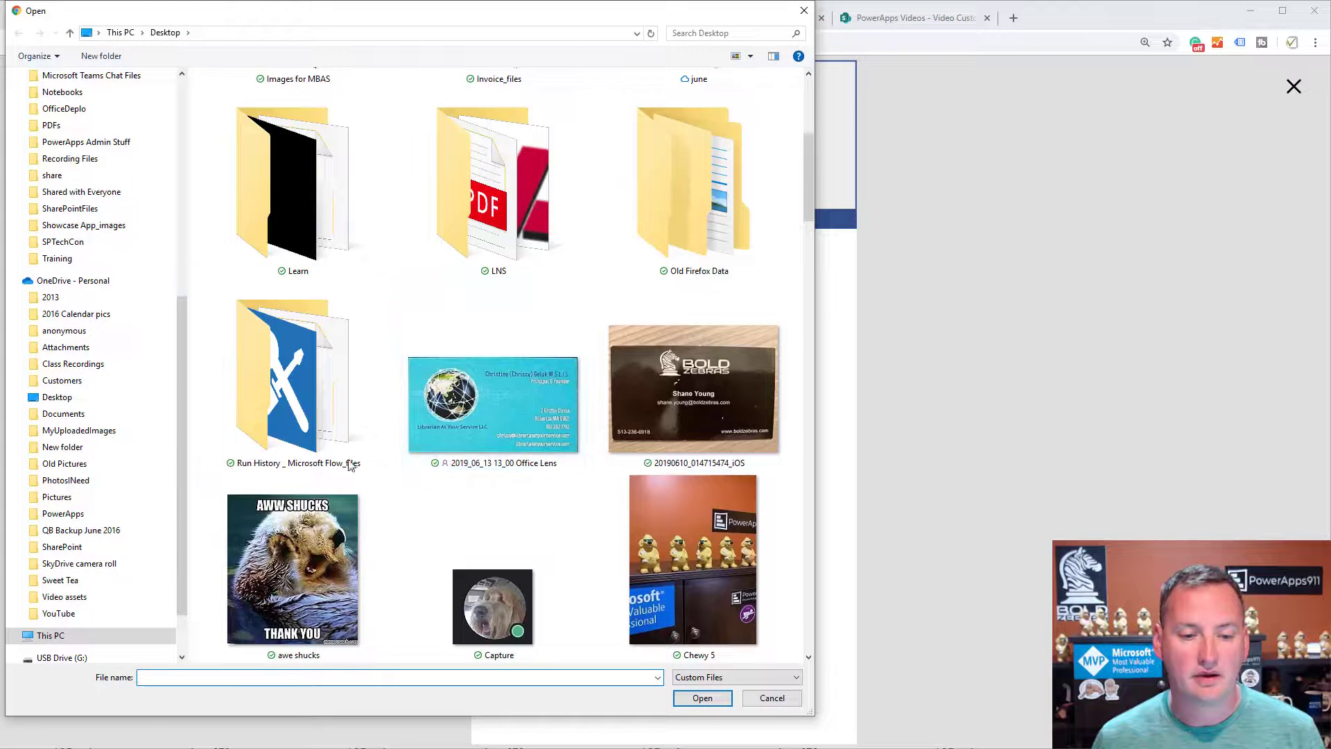
double_click(684, 406)
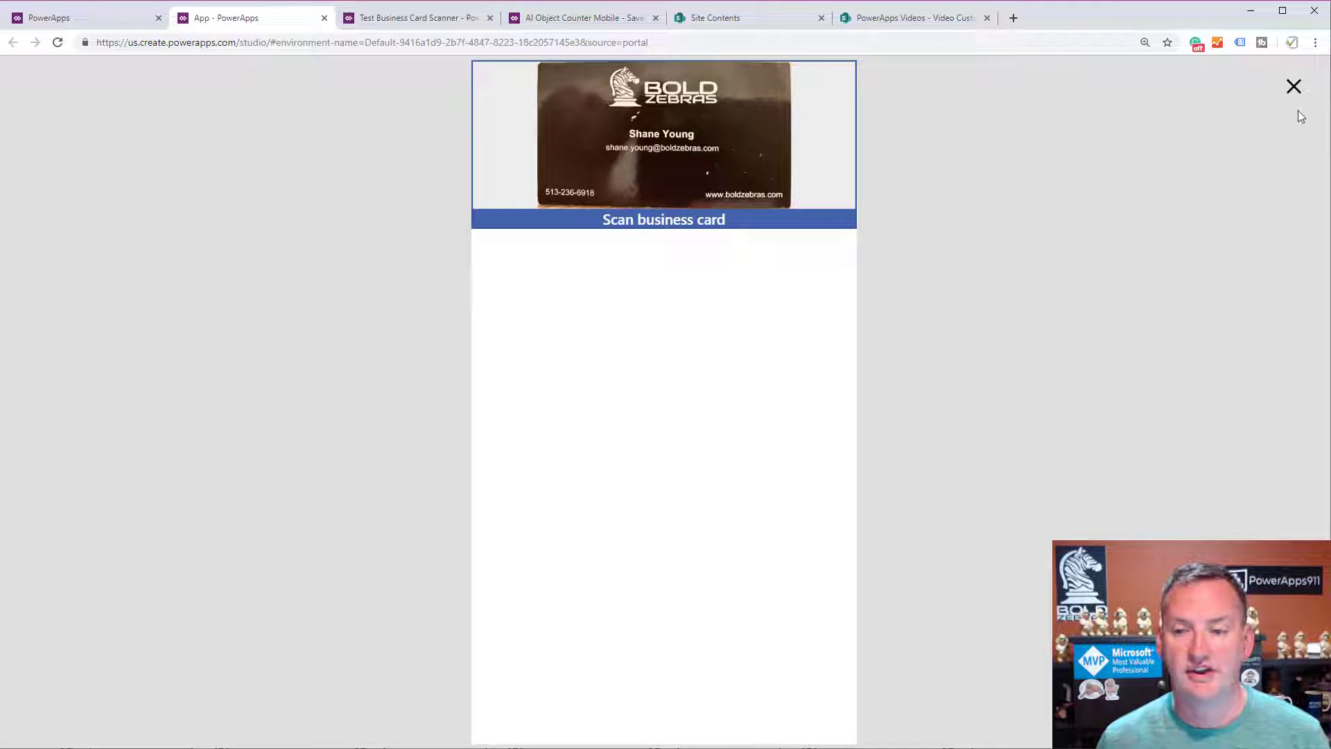
- Exit the app preview
left_click(1293, 86)
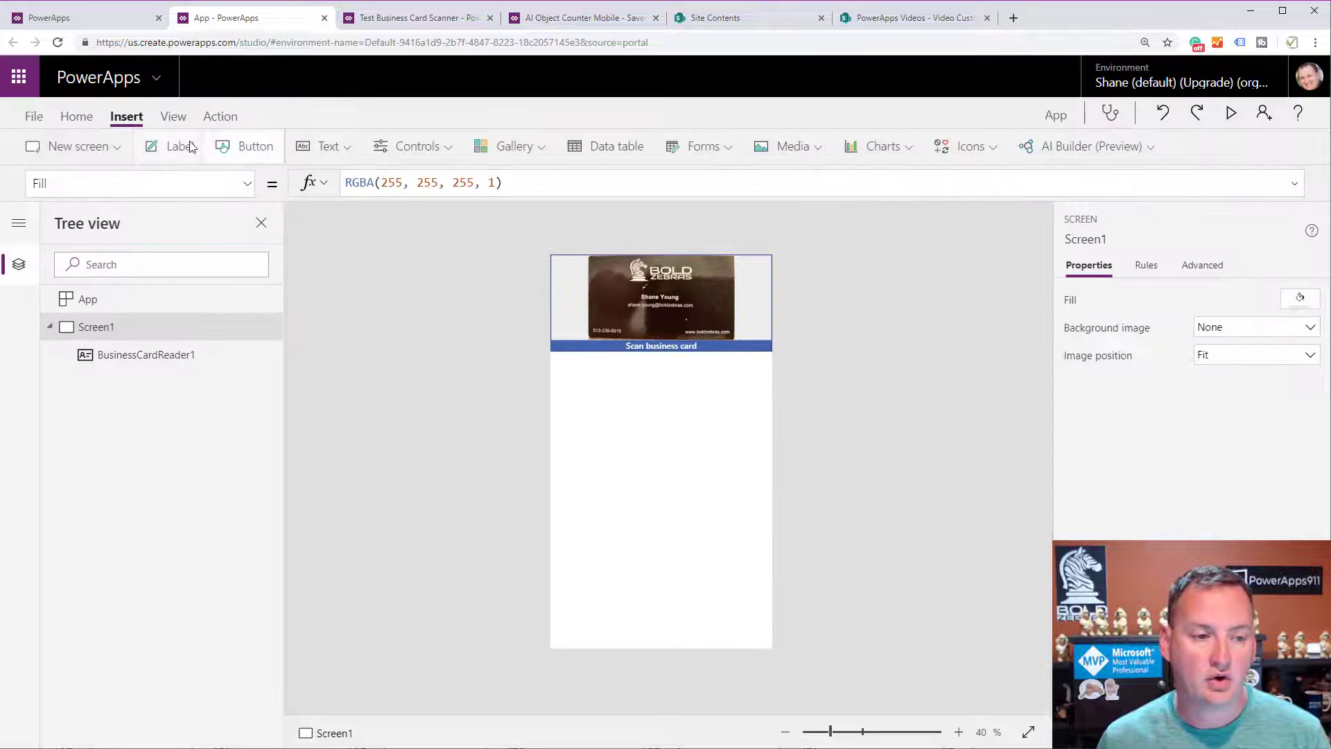
- Insert a label below the card reader, try BusinessCardReader1.FullName as its text, and delete the label
left_click(178, 146)
left_click_drag(596, 262, 601, 398)
left_click_drag(419, 183, 309, 196)
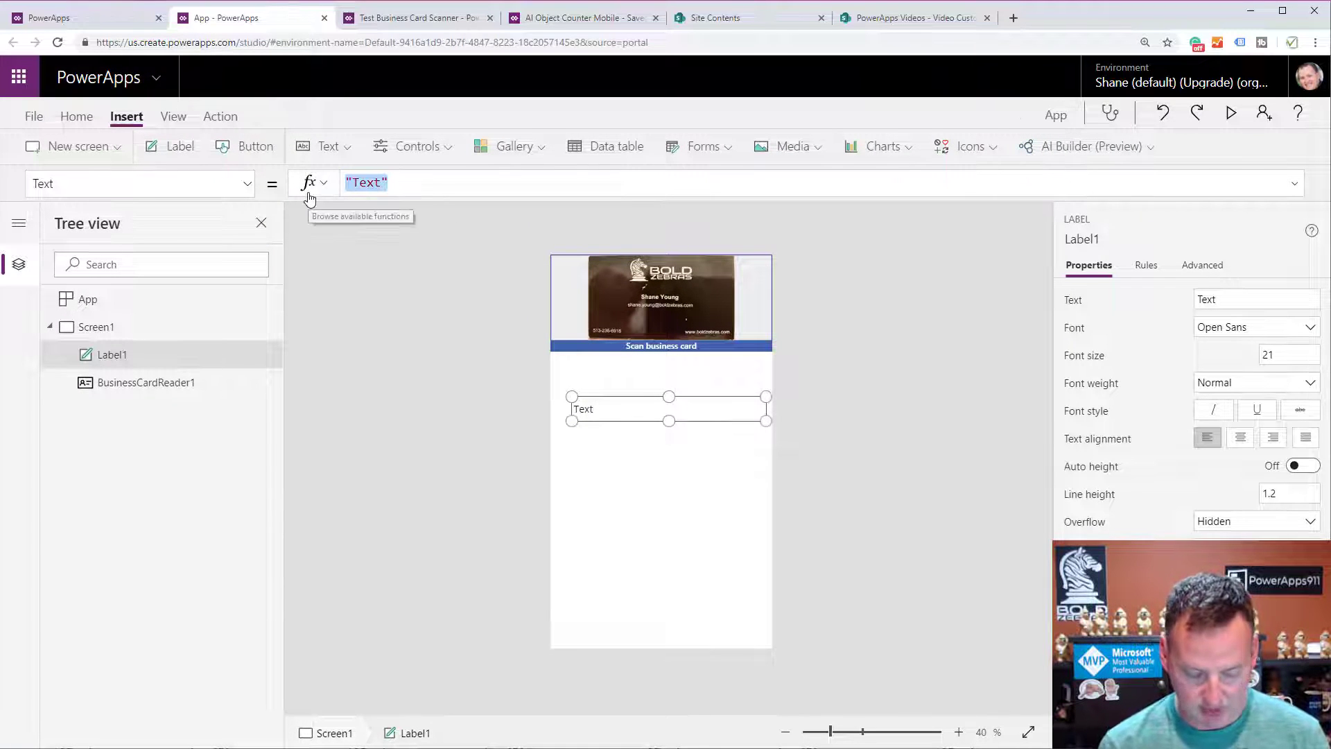
type("BusinessCardReader1")
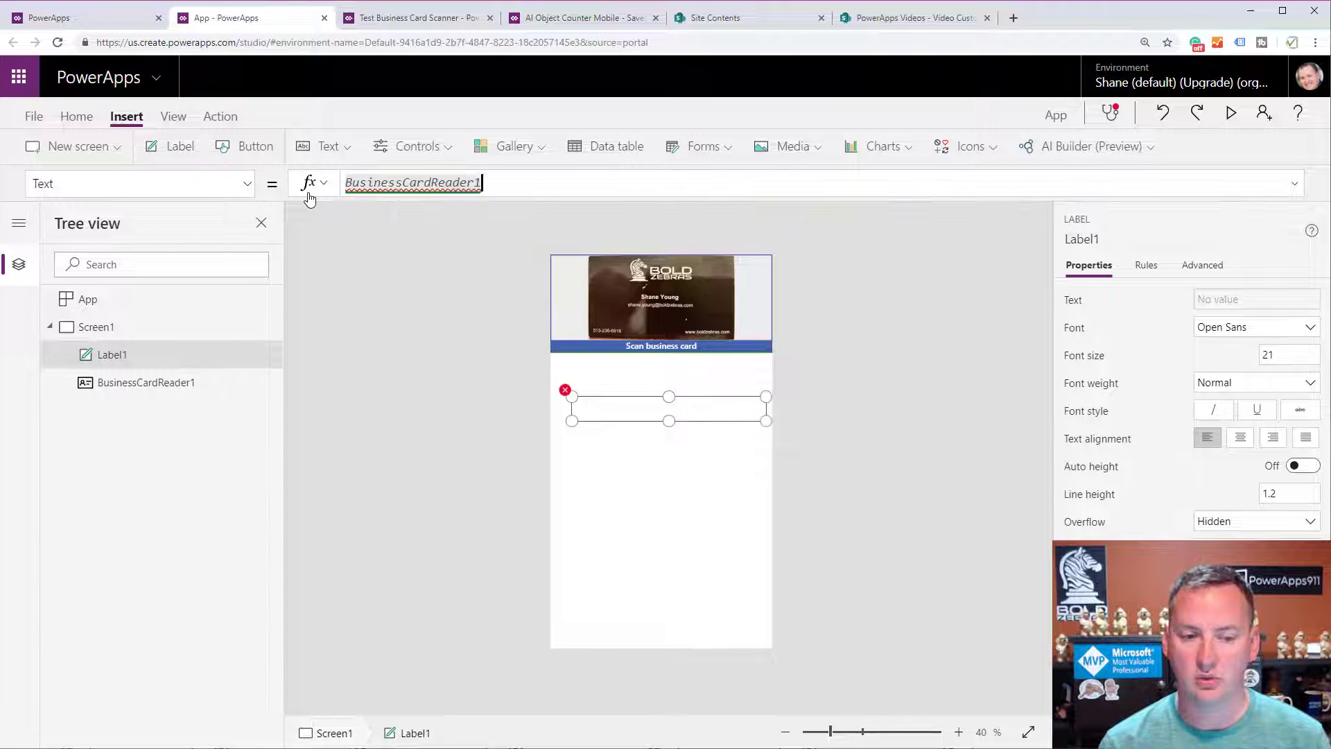
type(".")
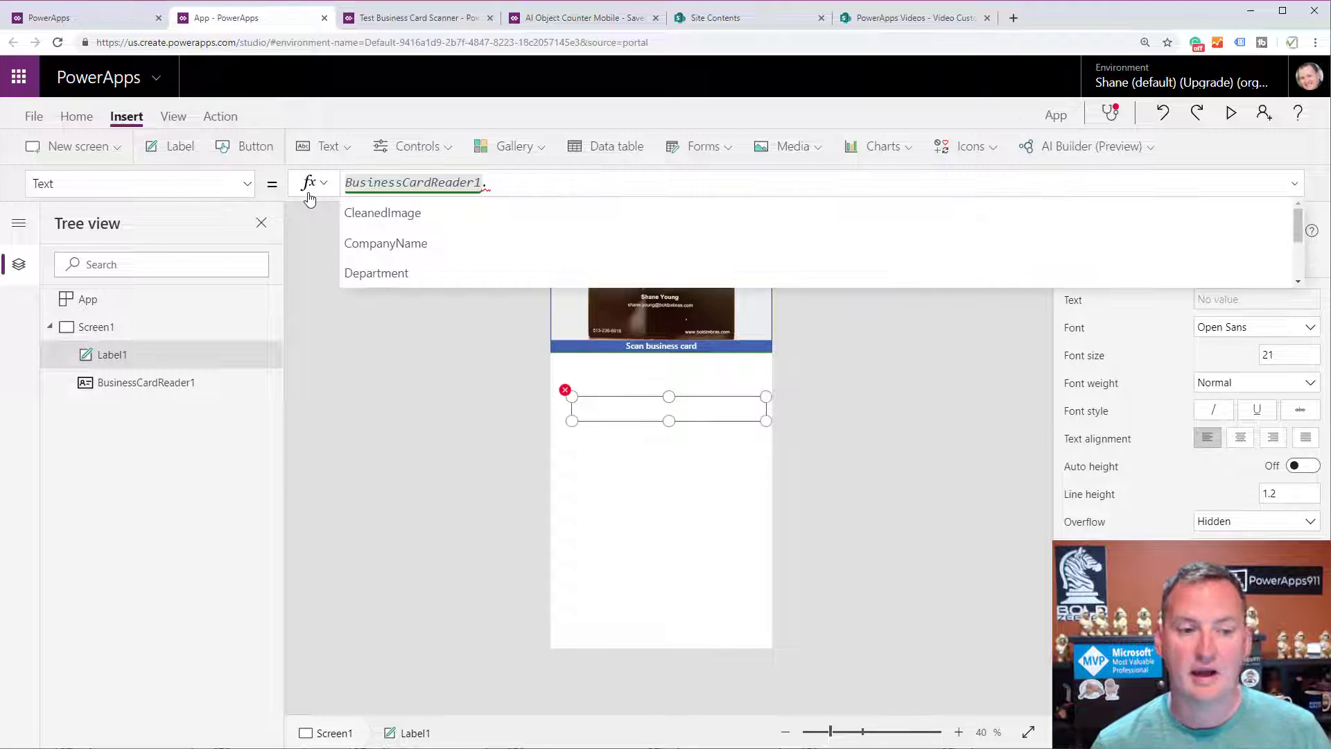
key("Down")
key("Down")
key("Down")
key("Down")
key("Down")
key("Down")
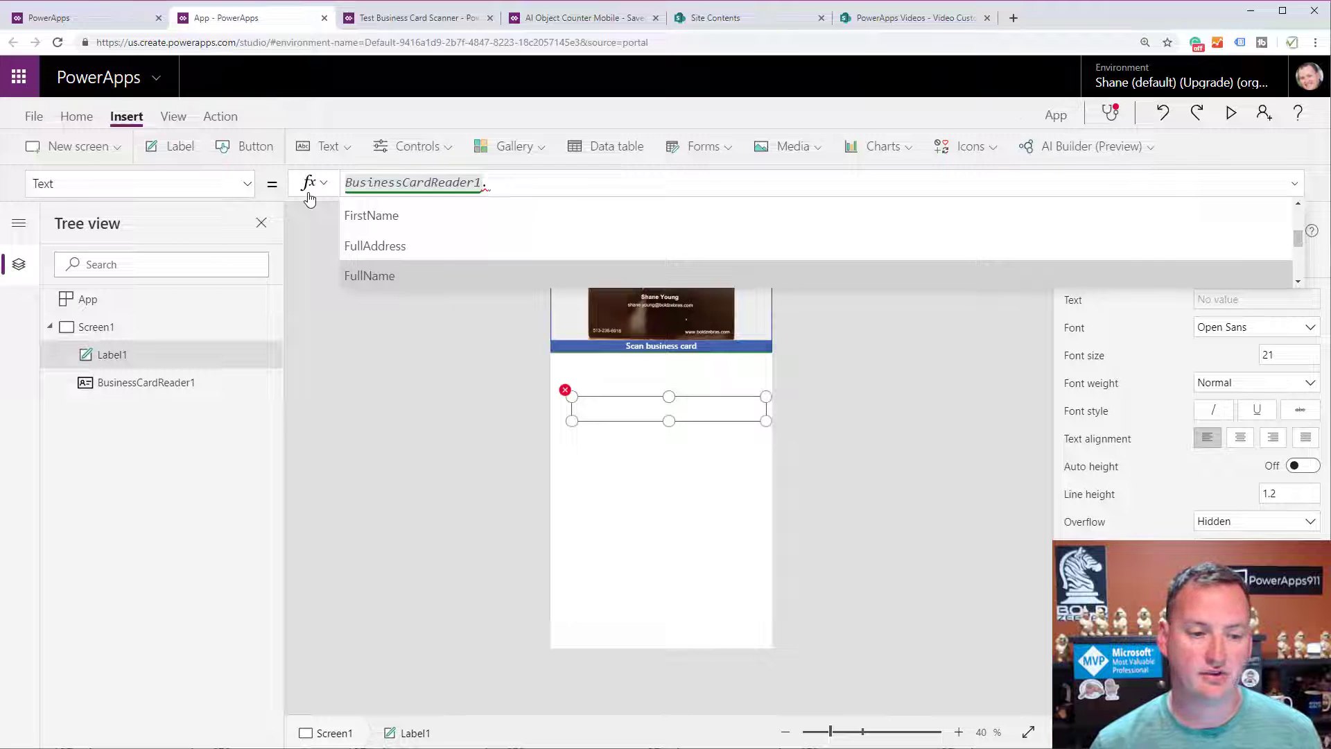
key("Up")
key("Down")
key("Tab")
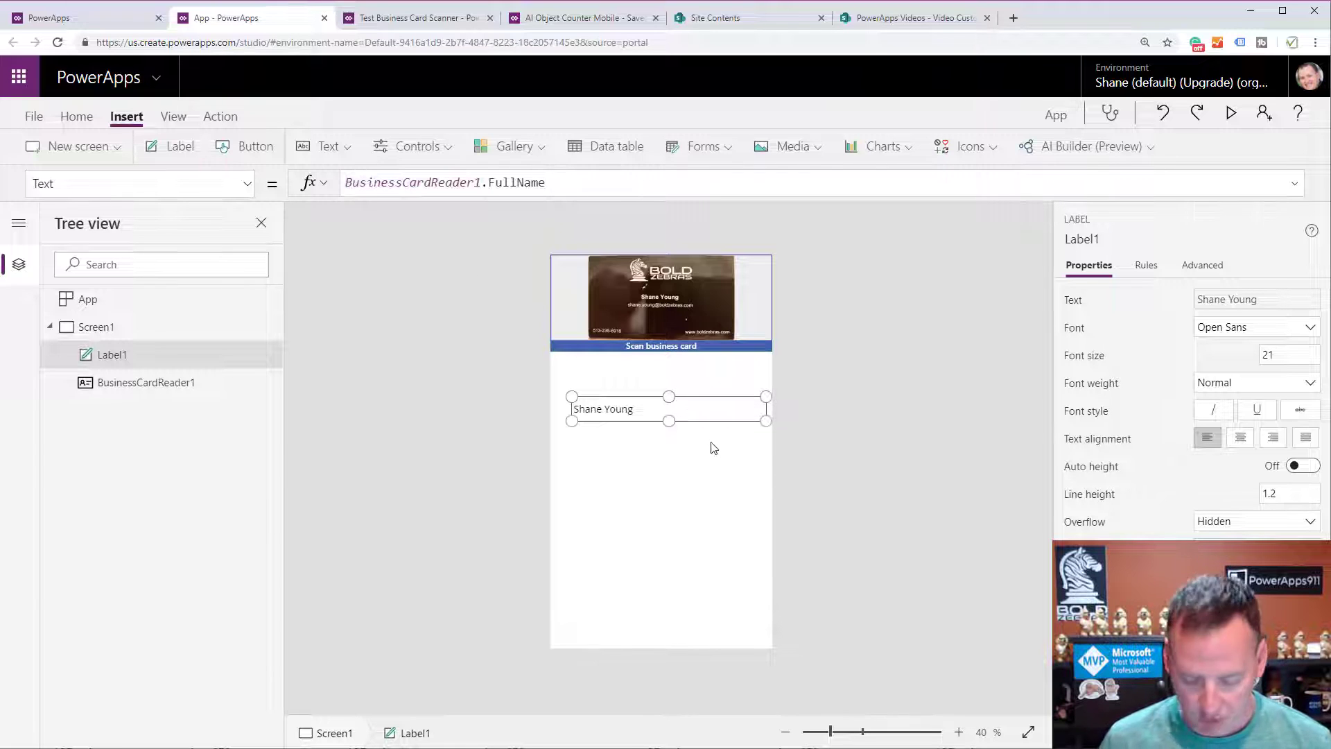
key("Delete")
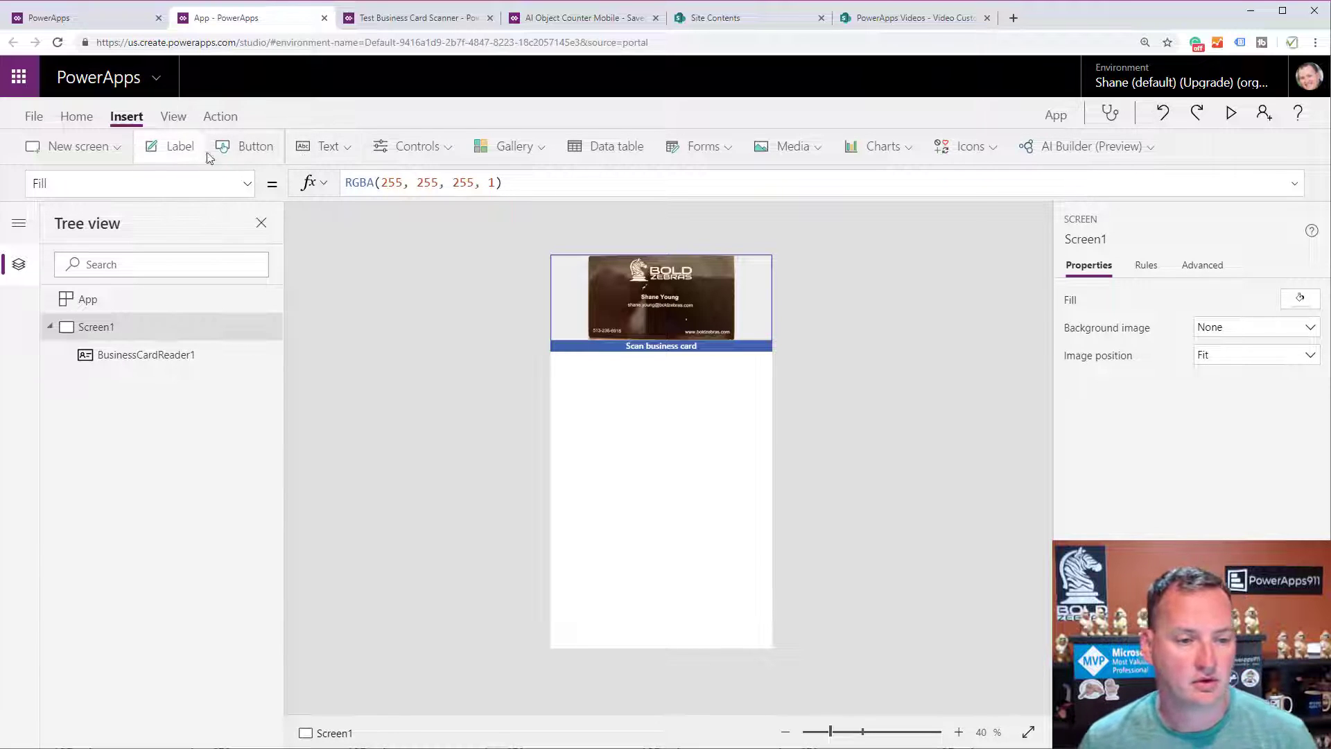
- Insert a label below the business card reader and set its text to "Company"
left_click(186, 148)
left_click_drag(638, 268, 639, 360)
left_click(365, 184)
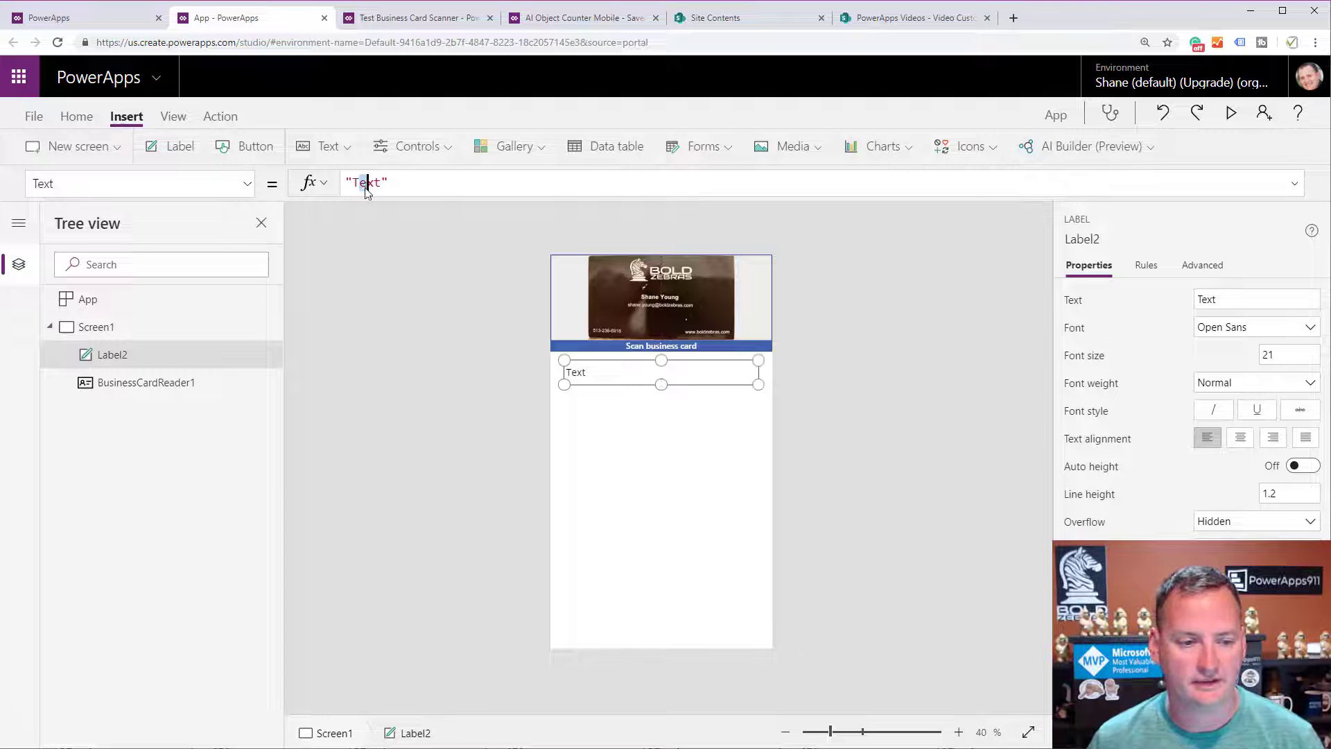
double_click(366, 184)
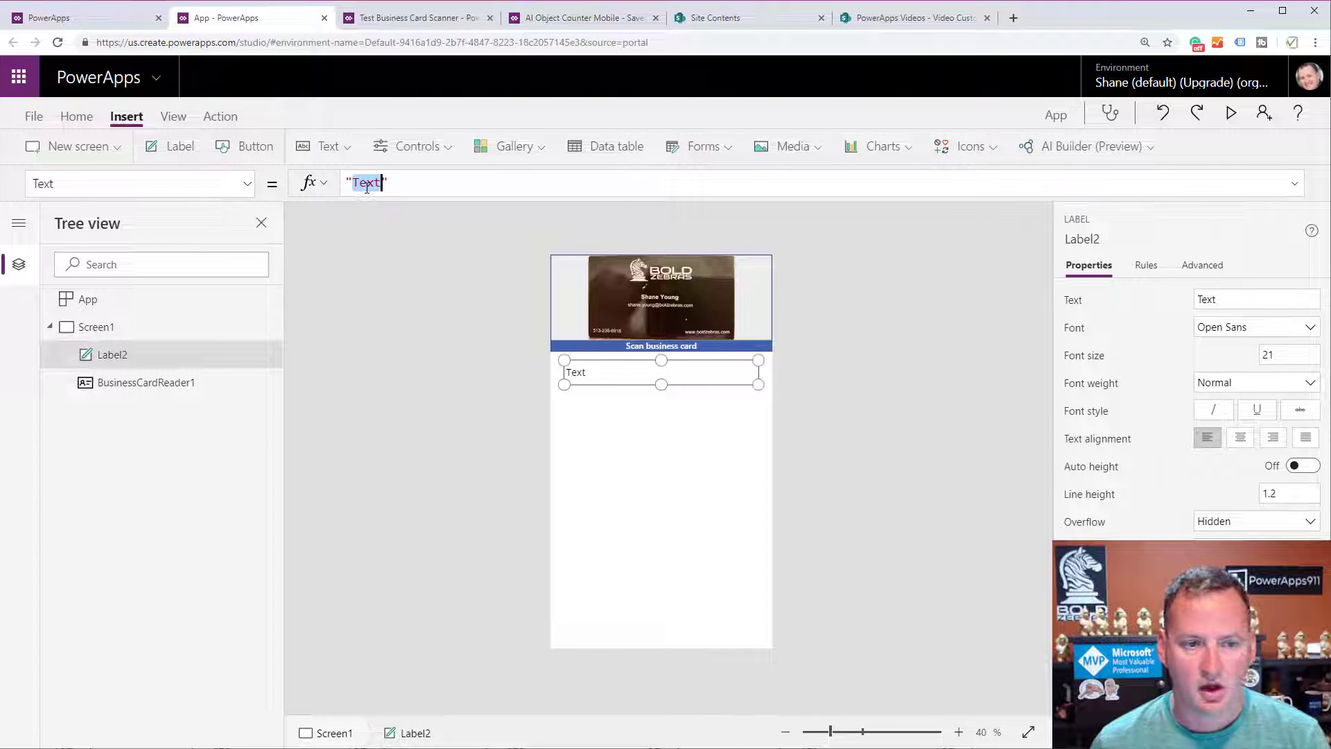
type("Company")
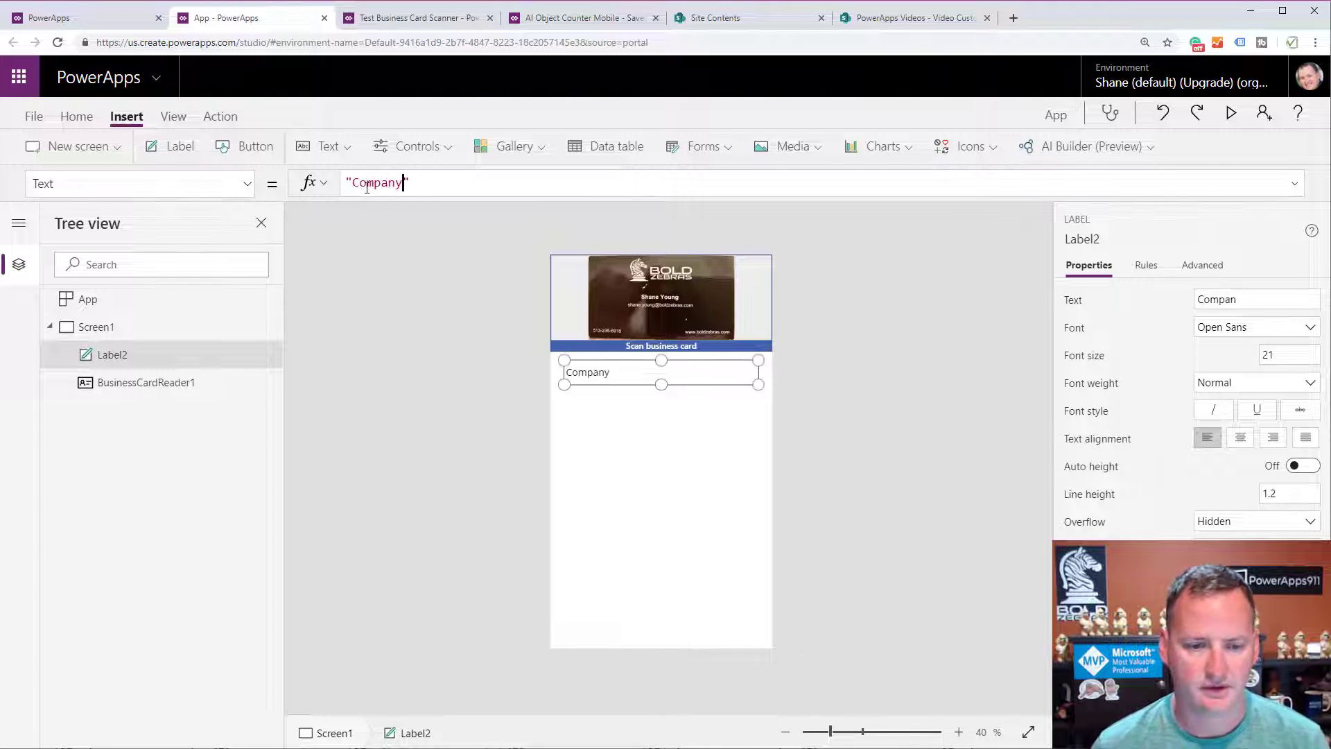
- Set the Company label's font size to 15, reduce its height, and place it directly beneath the card reader
left_click(665, 409)
left_click(615, 377)
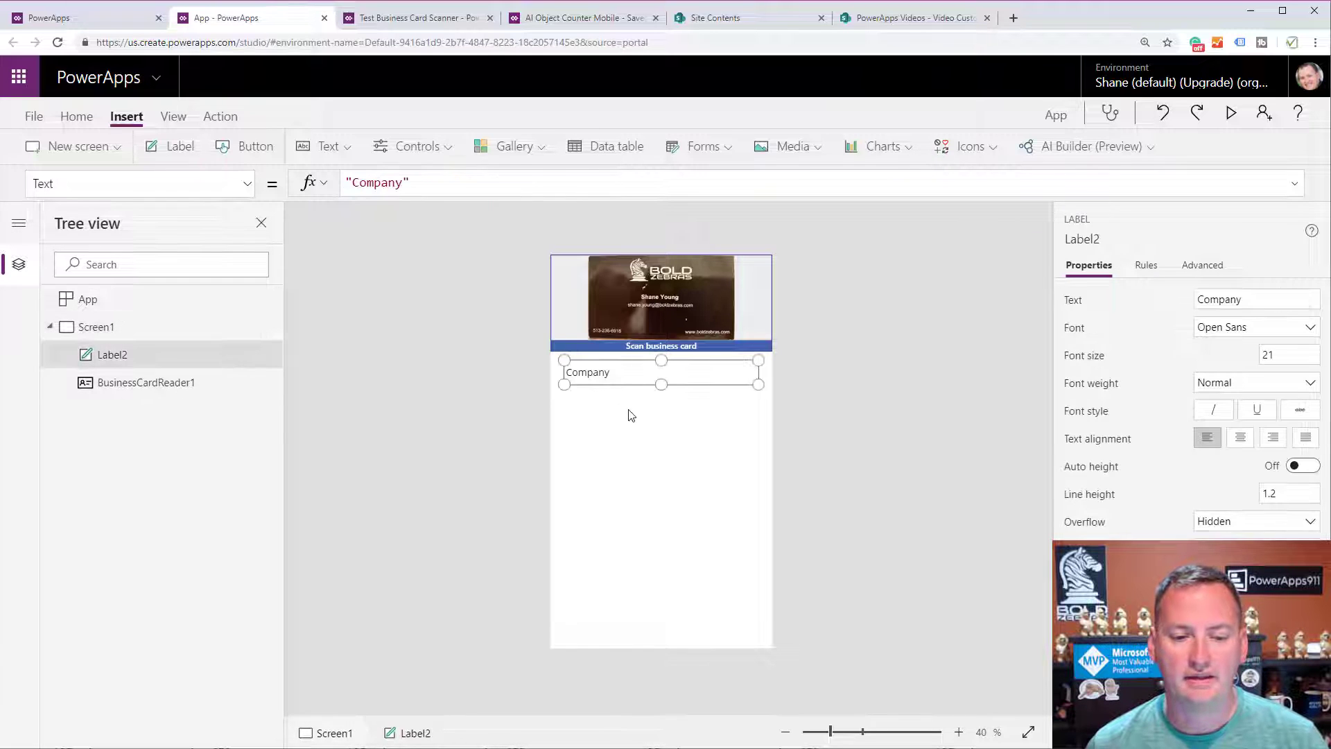
left_click(633, 408)
left_click(645, 376)
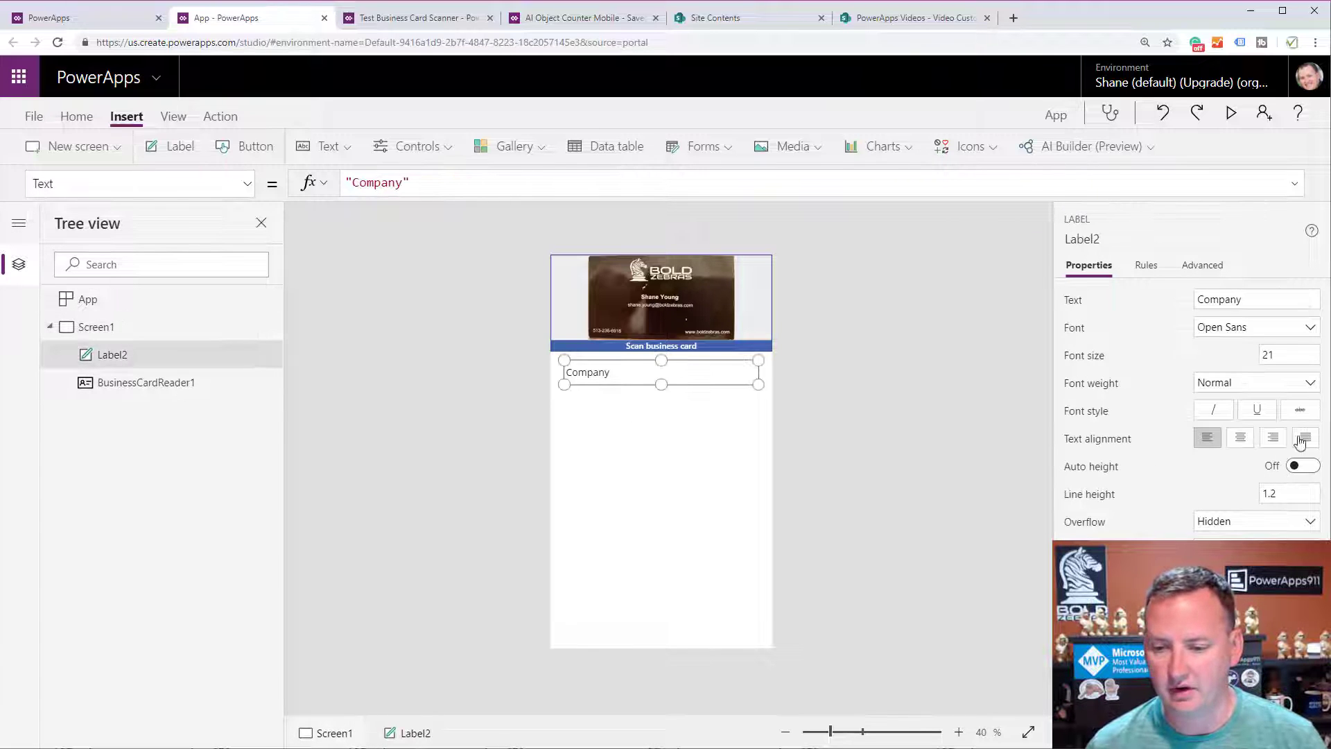
left_click(1288, 352)
double_click(1288, 352)
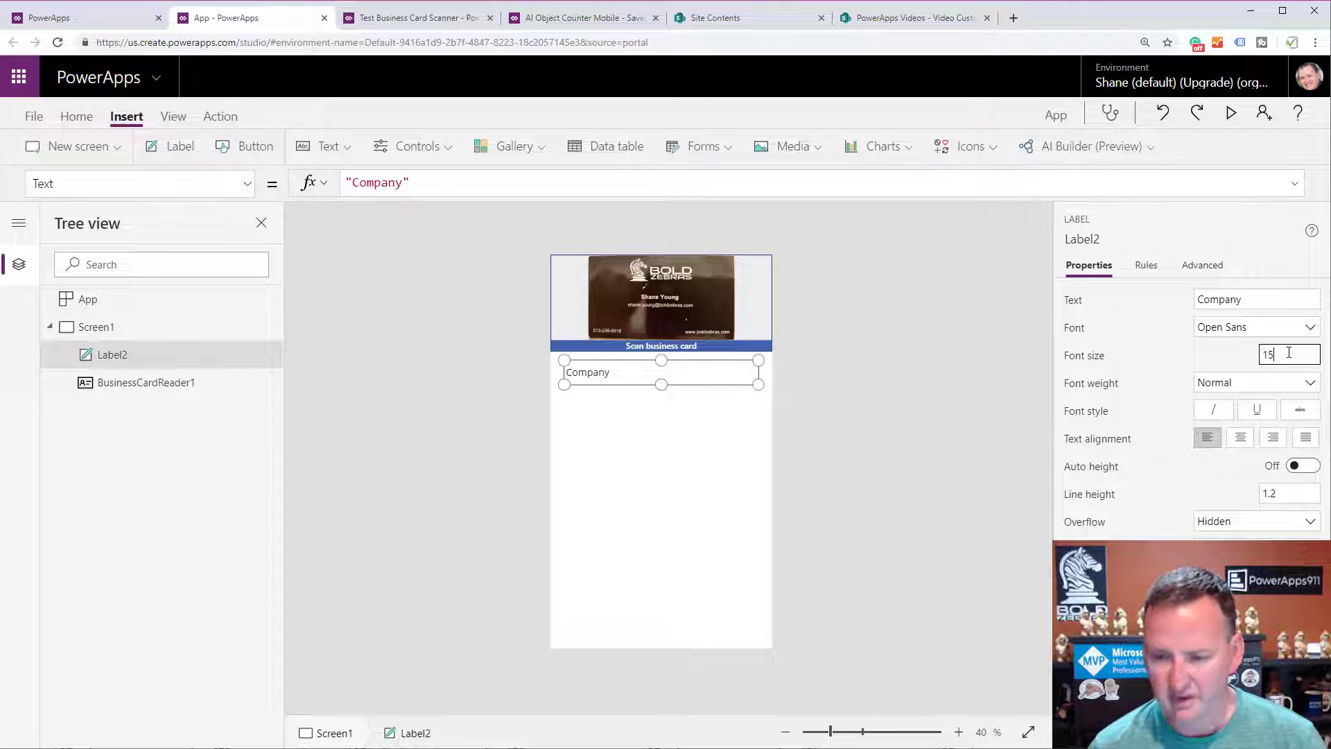
type("15")
left_click(642, 449)
left_click(605, 378)
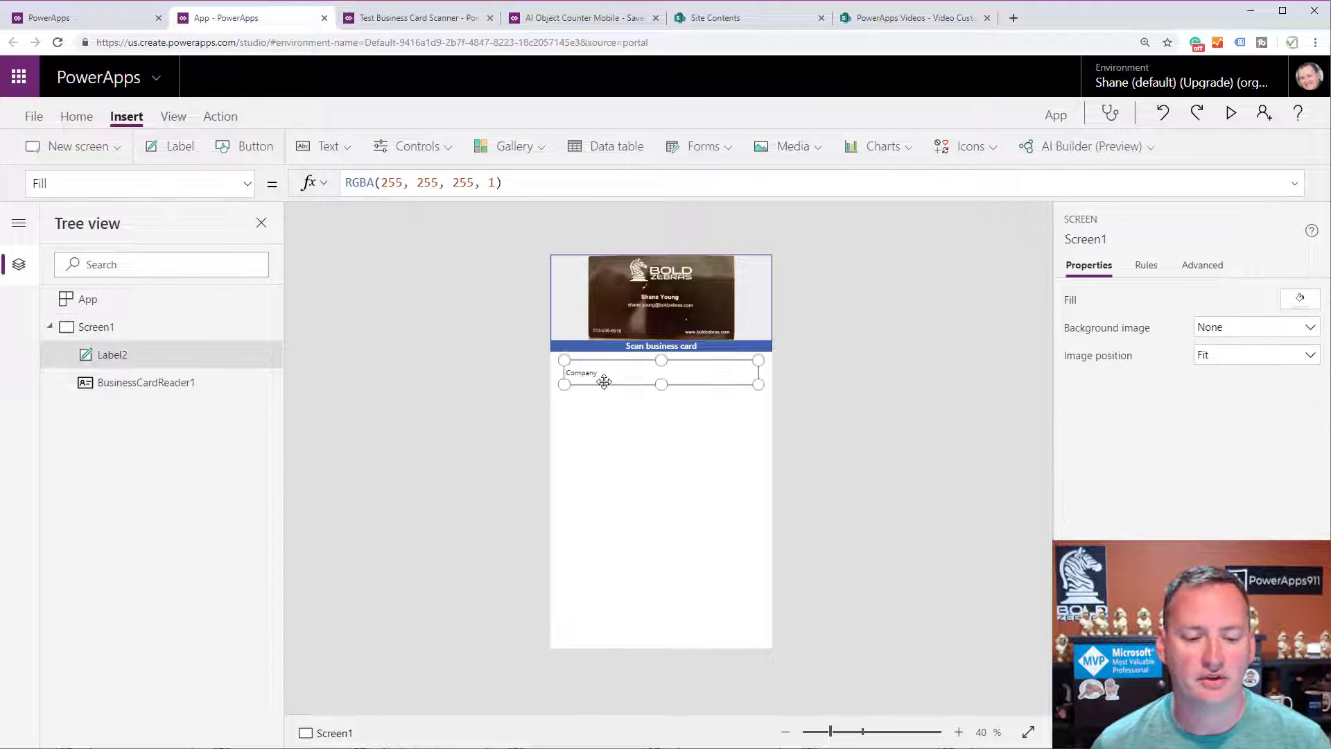
left_click_drag(650, 384, 637, 350)
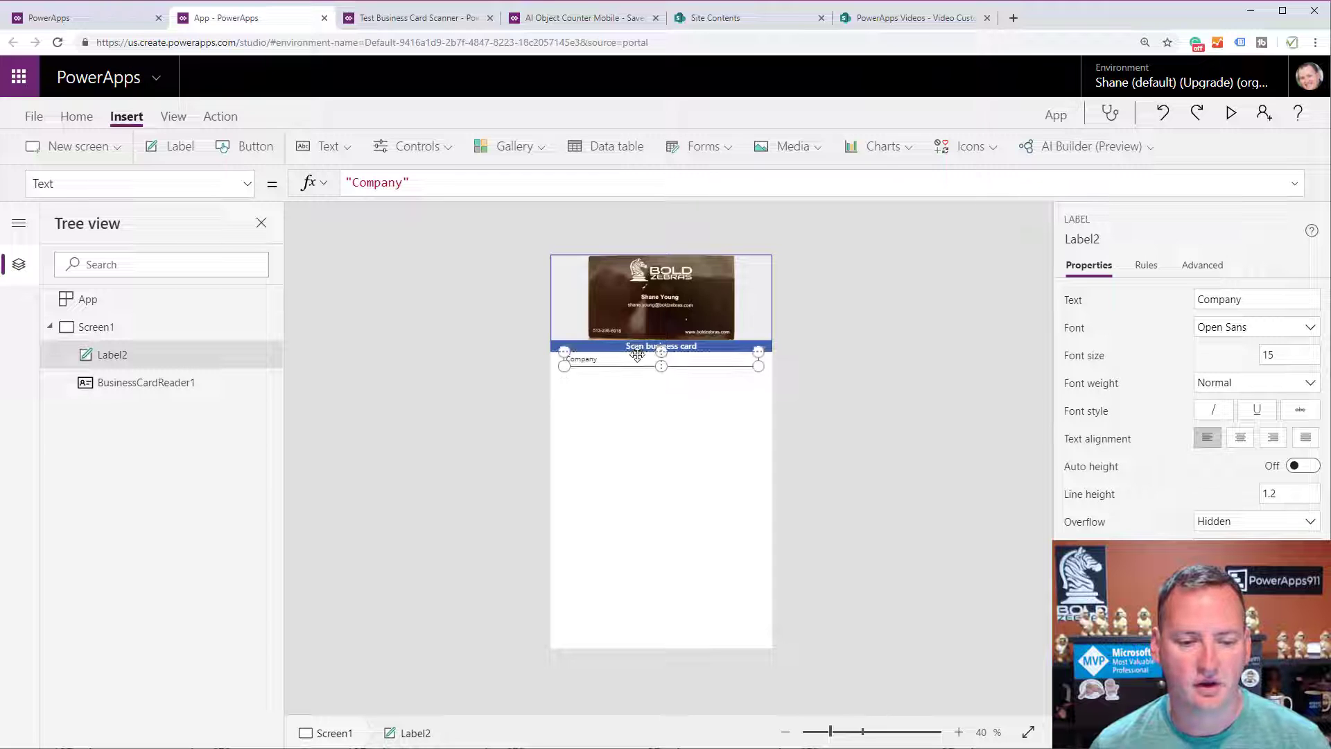
- Insert a text input and place it directly below the Company label, aligned with it
left_click(351, 147)
left_click(367, 216)
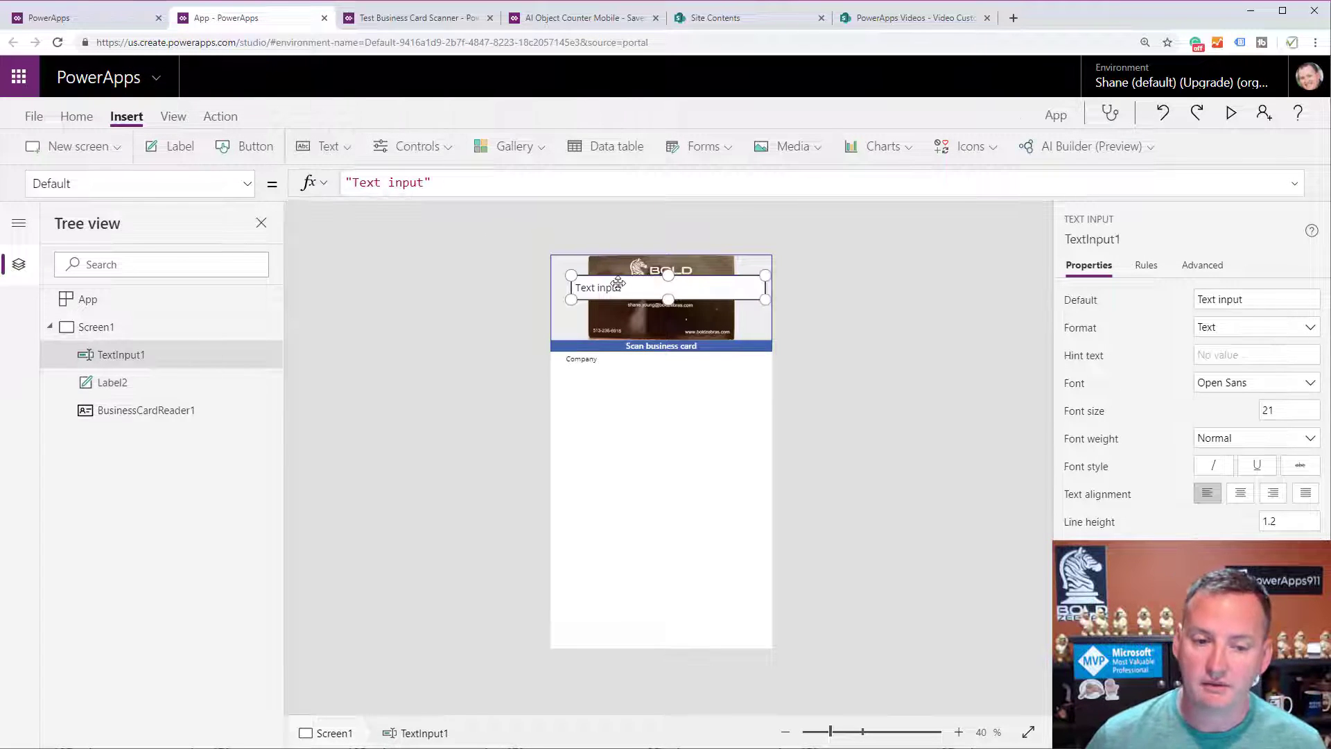
left_click_drag(622, 277, 615, 368)
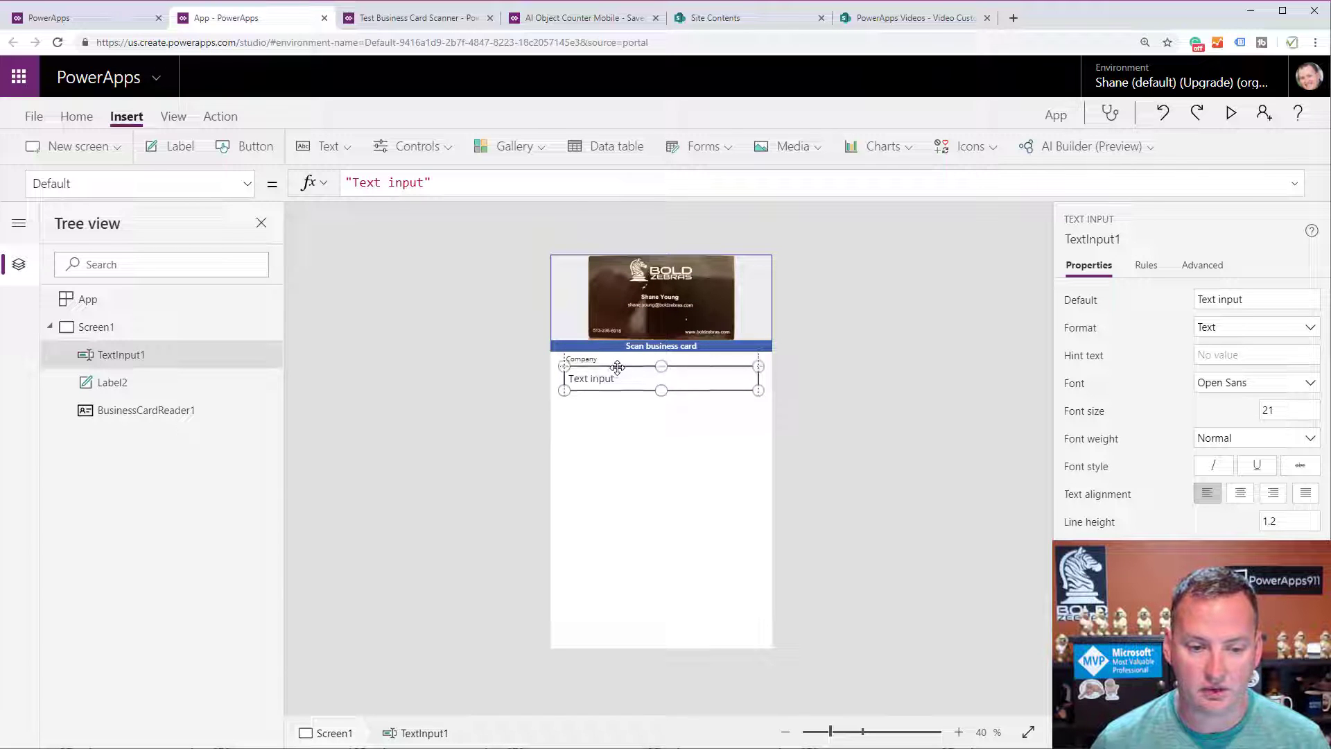
- Set the text input's font size to 15 and reduce its height to suit the smaller text
left_click(1279, 415)
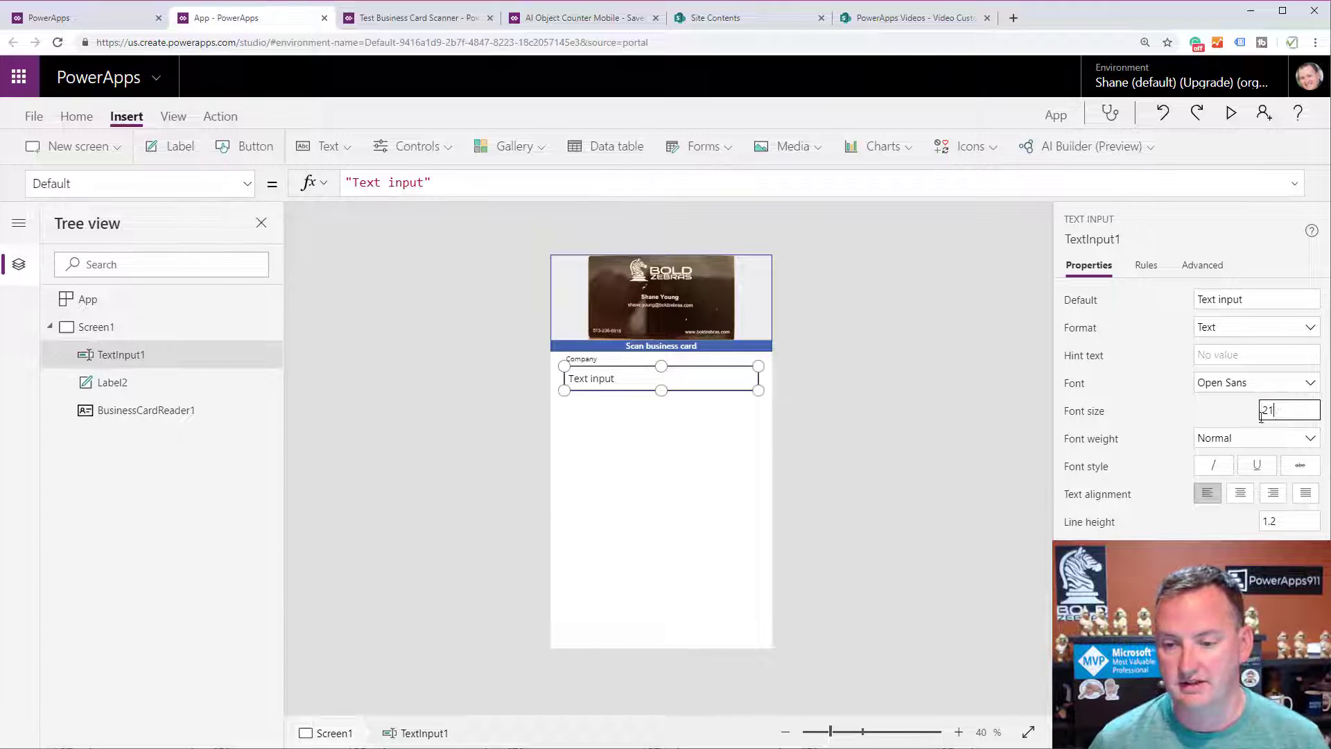
left_click(681, 497)
left_click(652, 377)
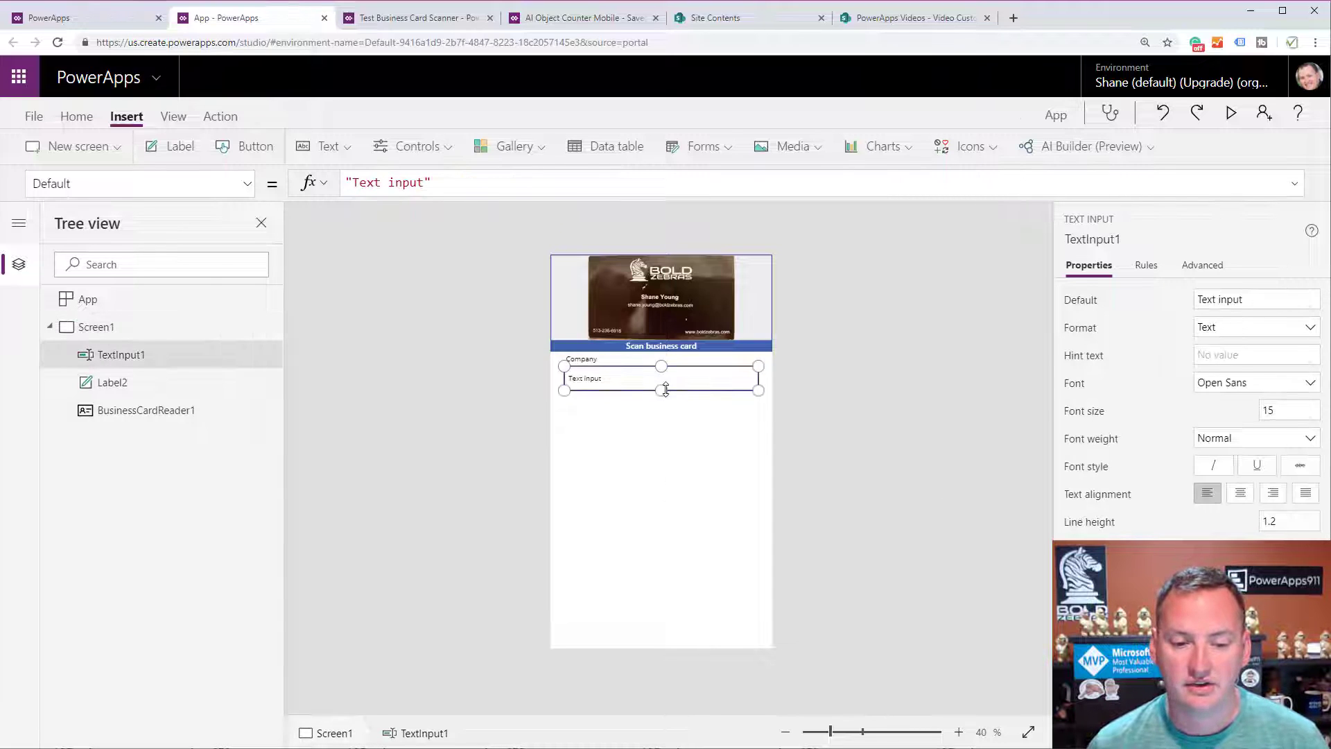
left_click_drag(662, 390, 659, 381)
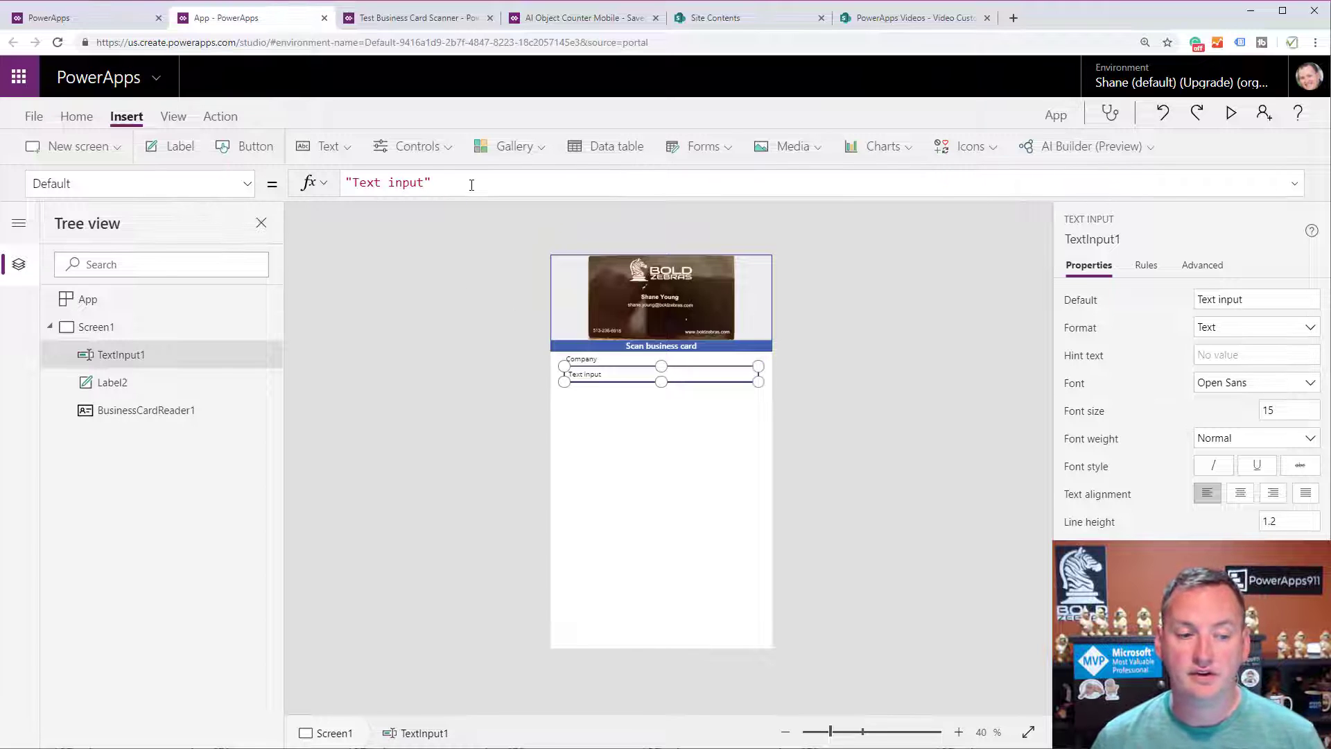
- Set the Company text input's default value to BusinessCardReader1.CompanyName
left_click_drag(471, 186, 404, 207)
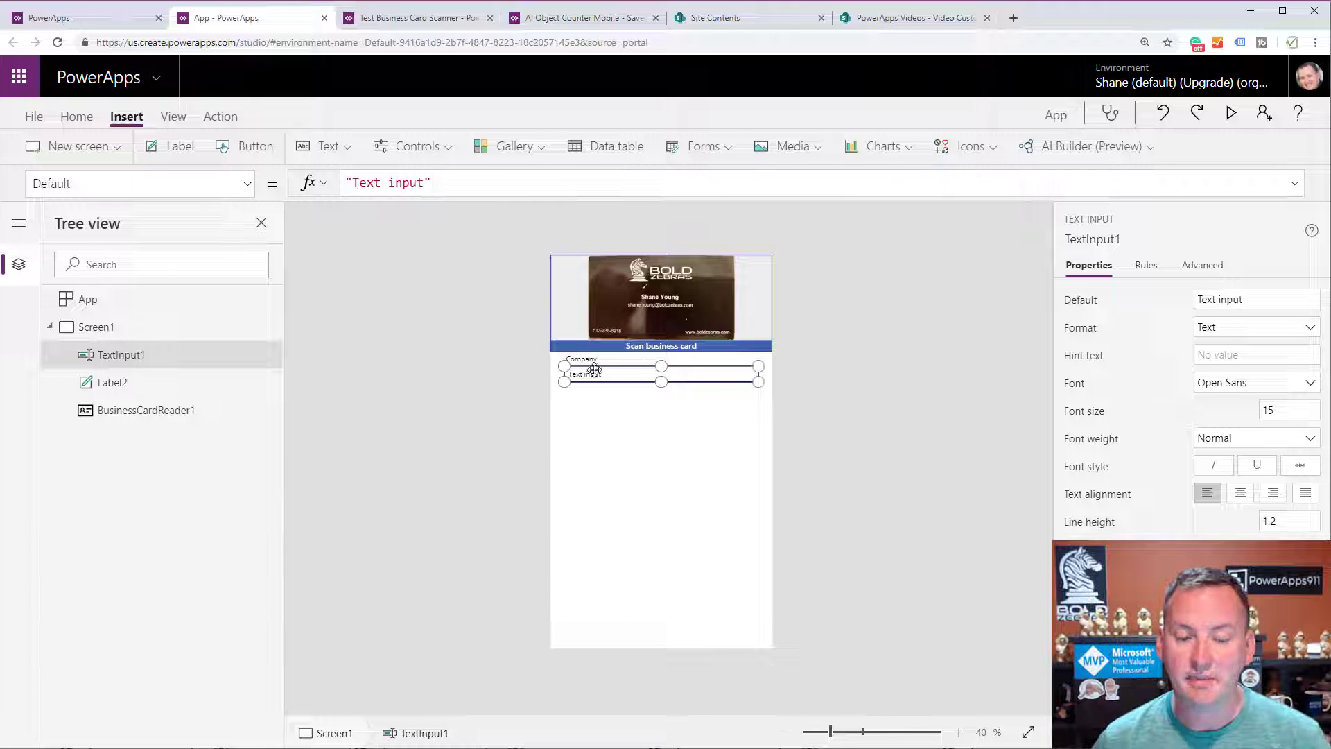
left_click_drag(472, 183, 326, 199)
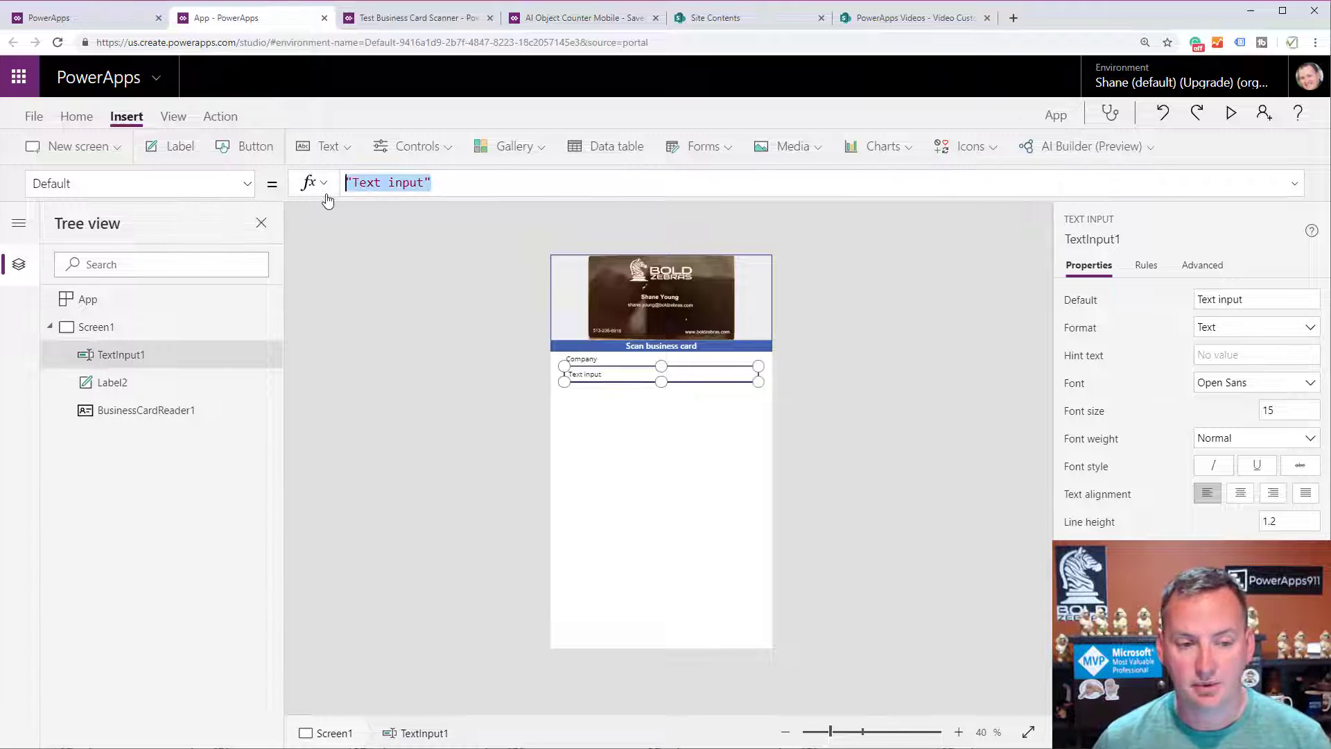
key("BackSpace")
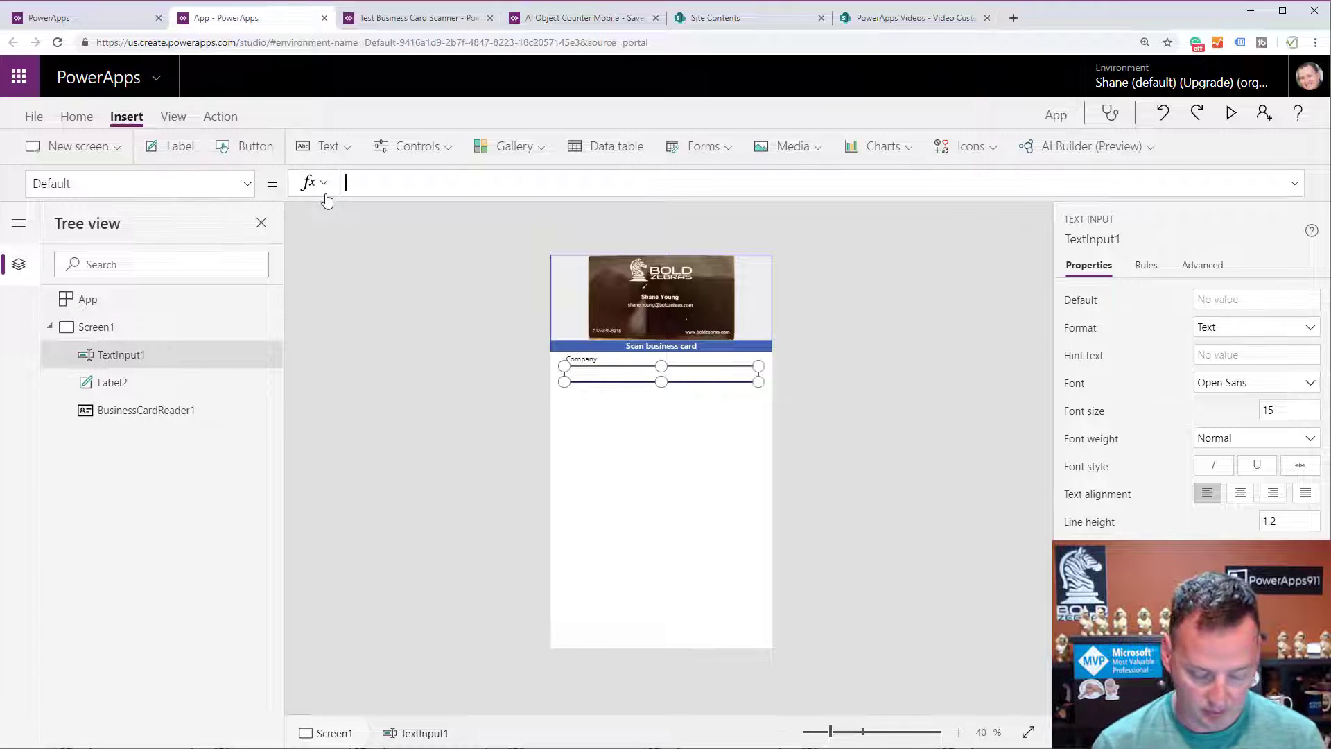
type("bus")
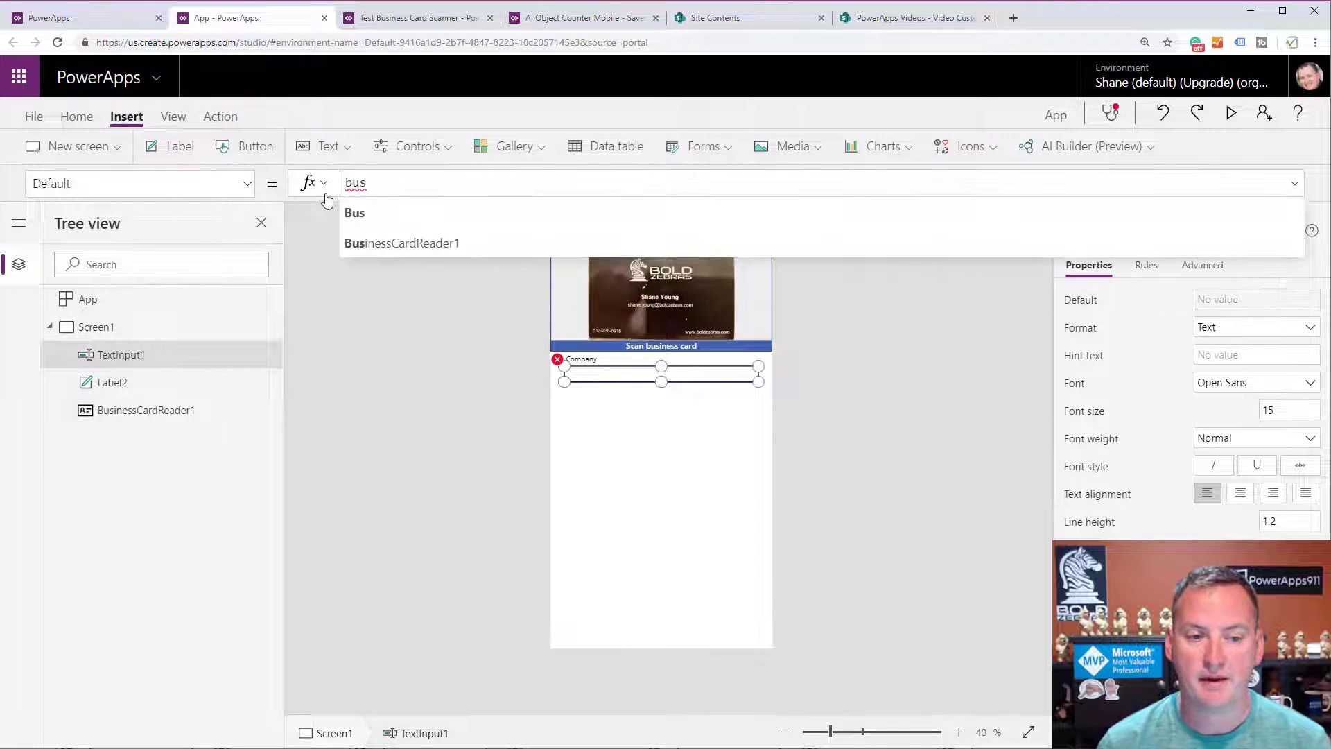
key("Tab")
type(".")
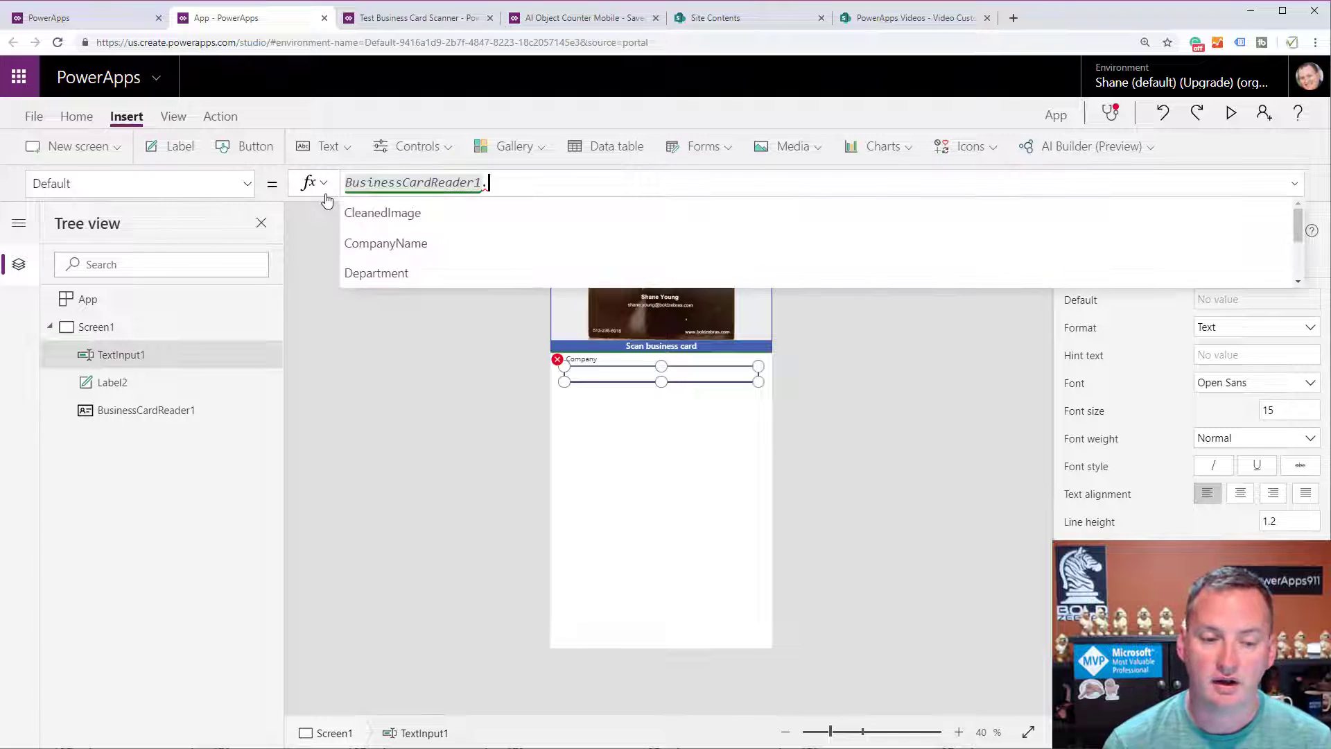
type("com")
key("Tab")
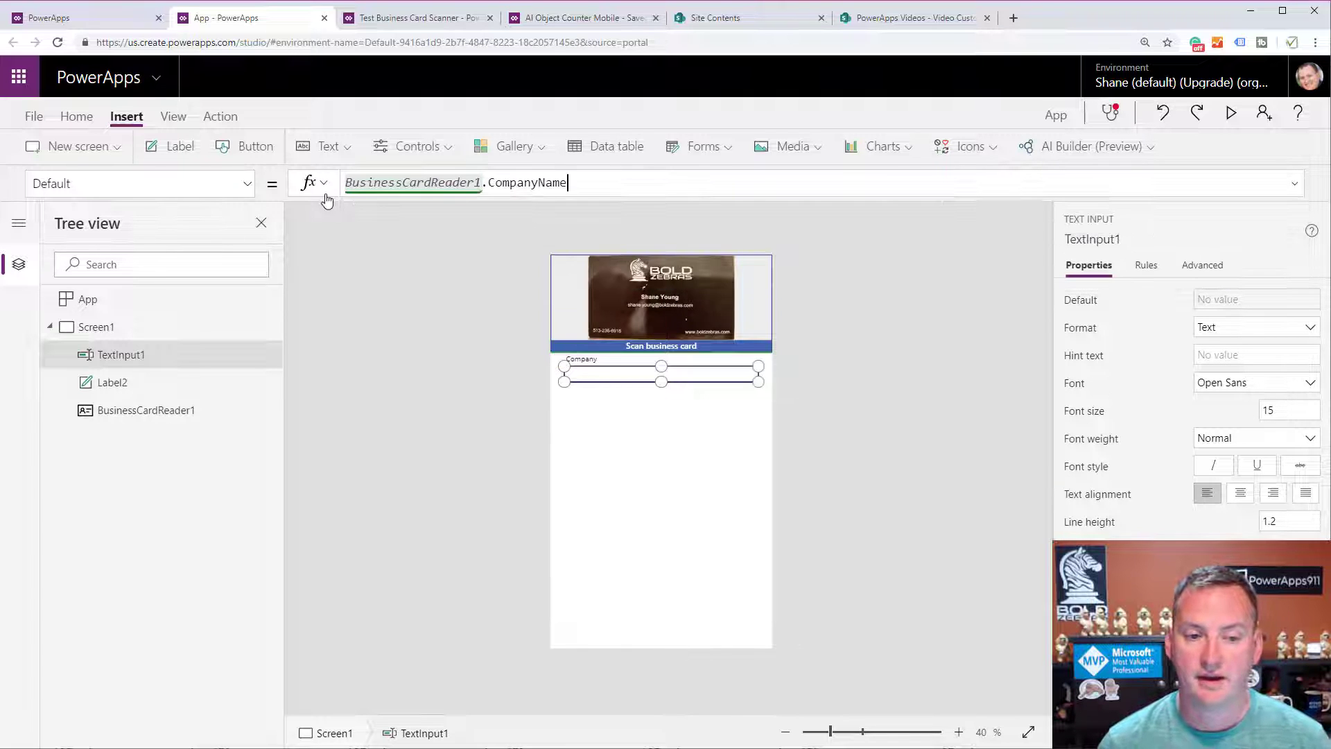
left_click(651, 394)
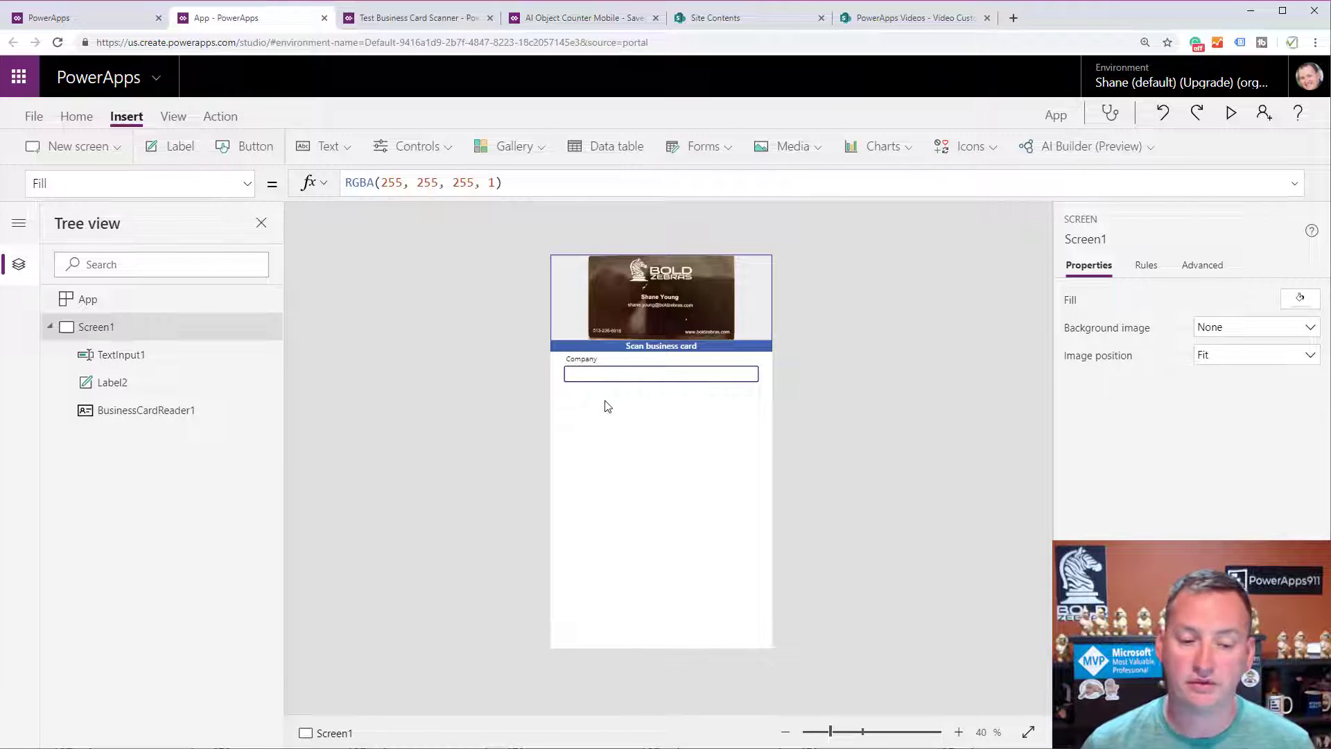
- Duplicate the Company label and its text input together and place the copies directly below the originals
left_click(579, 358)
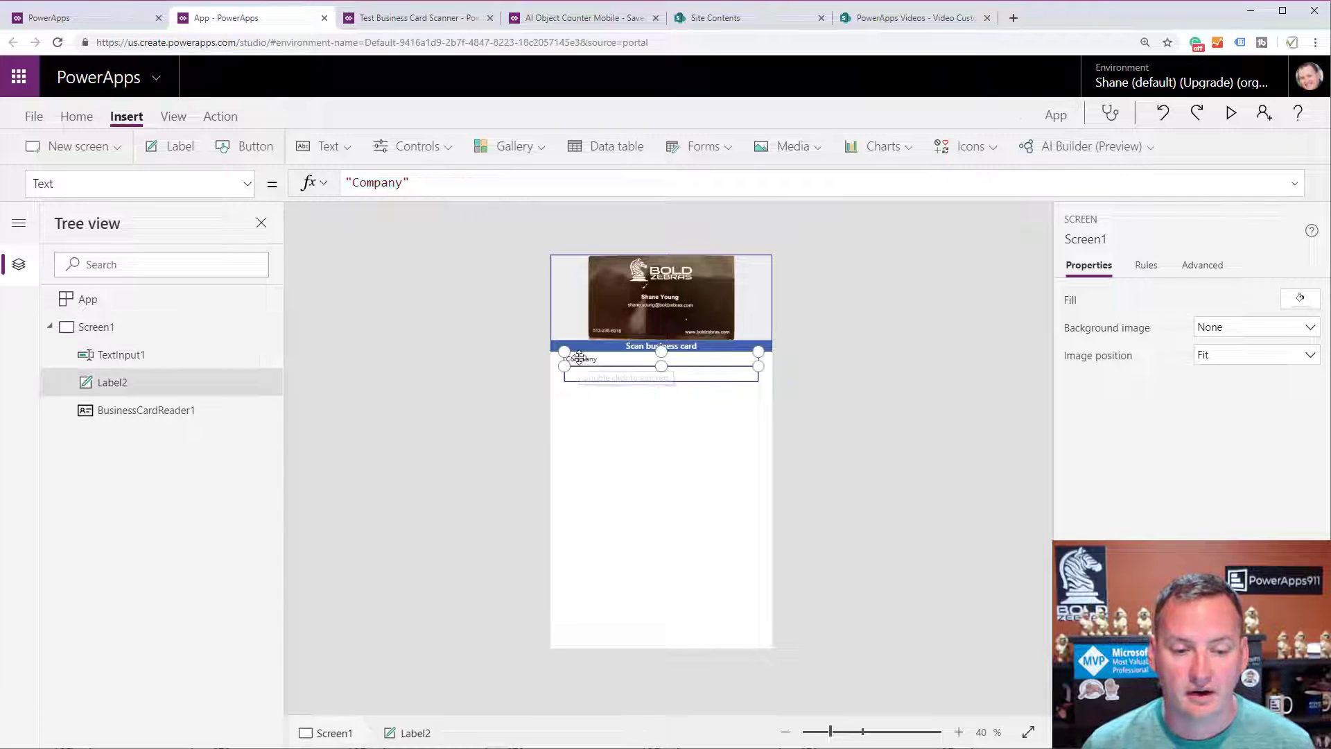
left_click(588, 375, "shift")
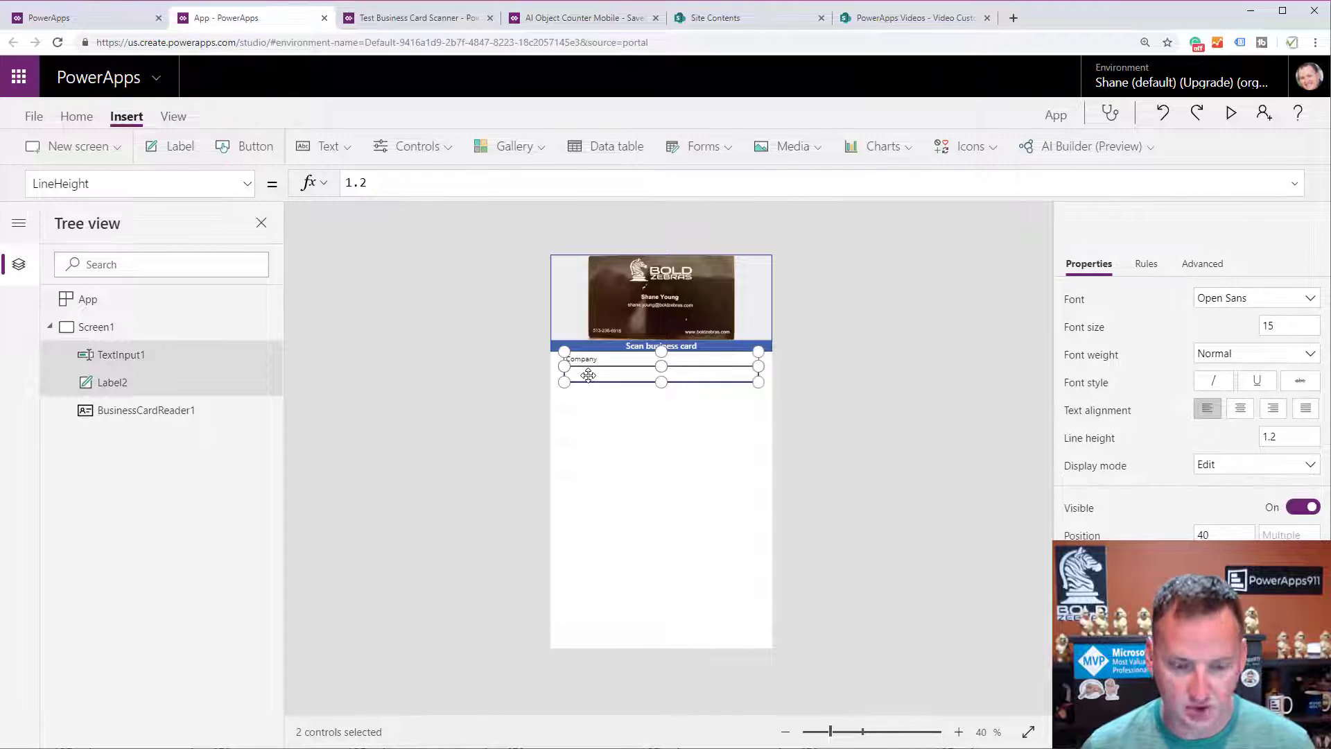
key("ctrl+c")
key("ctrl+v")
left_click_drag(619, 290, 613, 398)
left_click(707, 526)
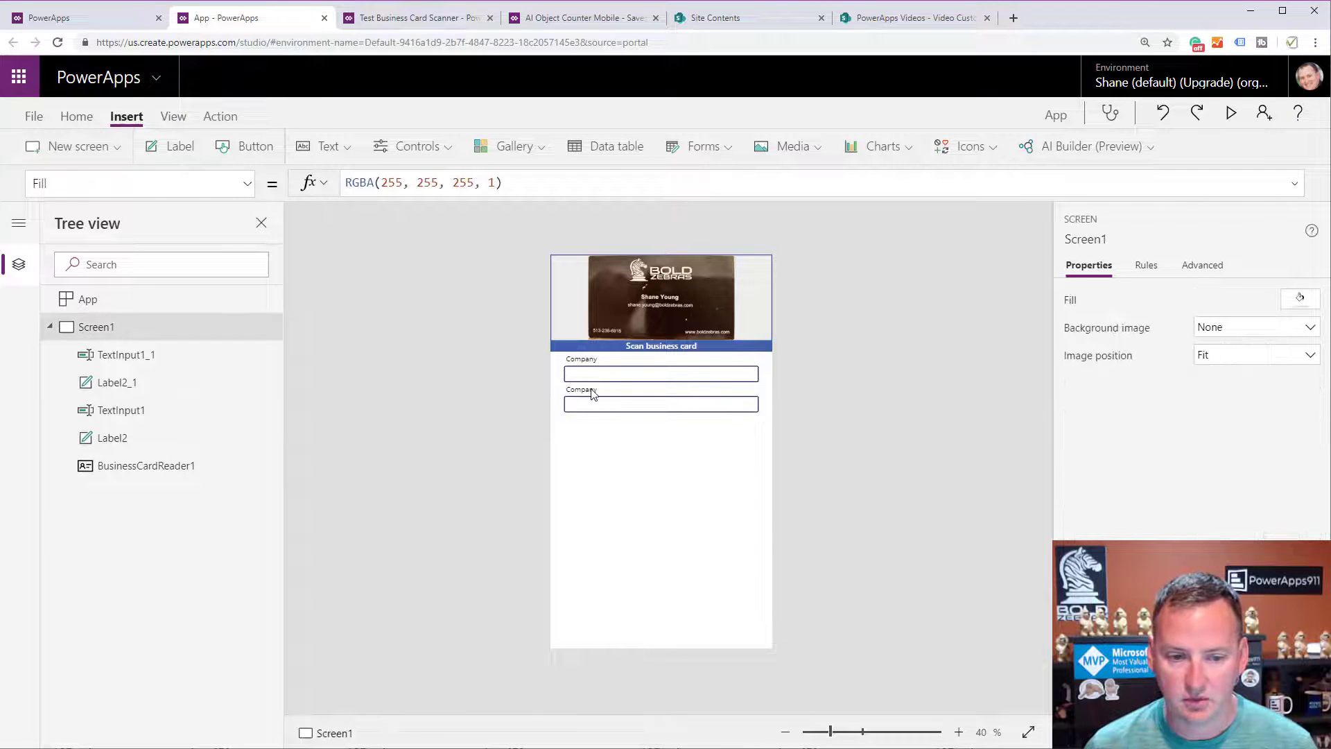
- Change the text of the duplicated label to "Email"
double_click(582, 389)
type("Email")
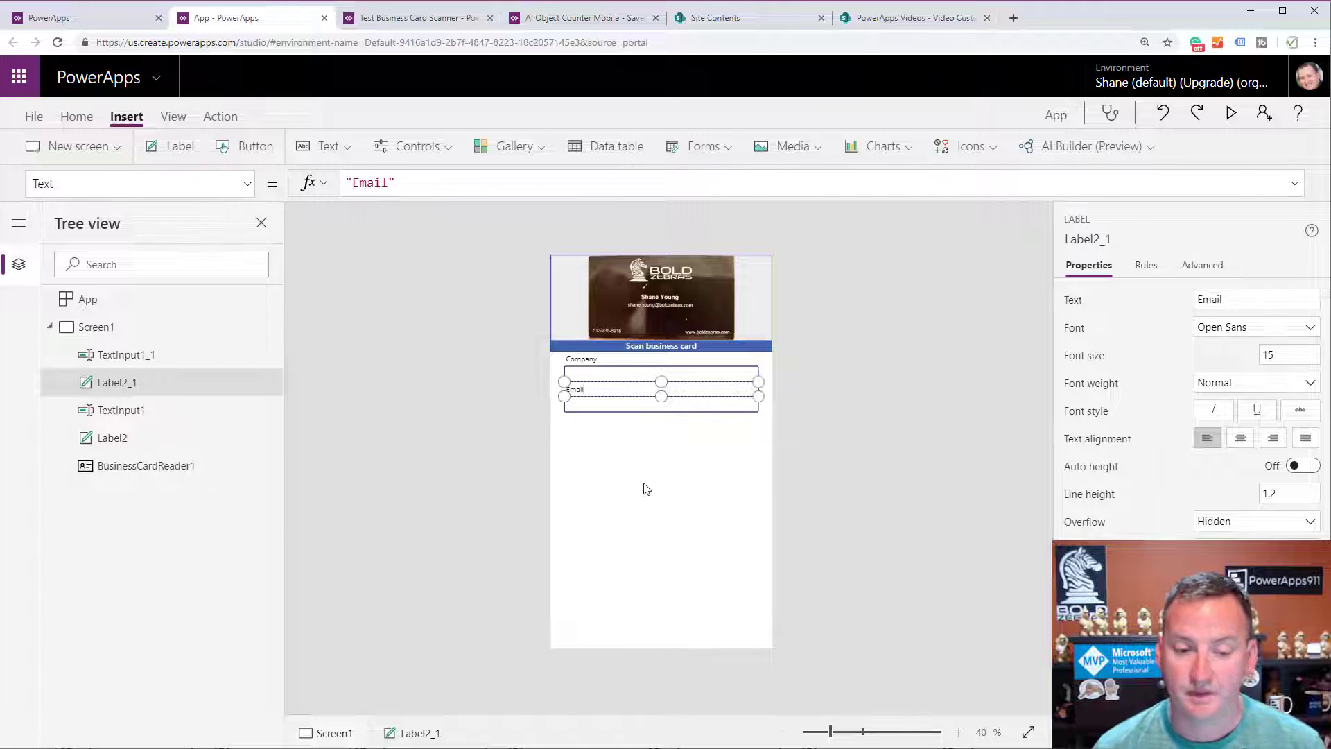
left_click(612, 439)
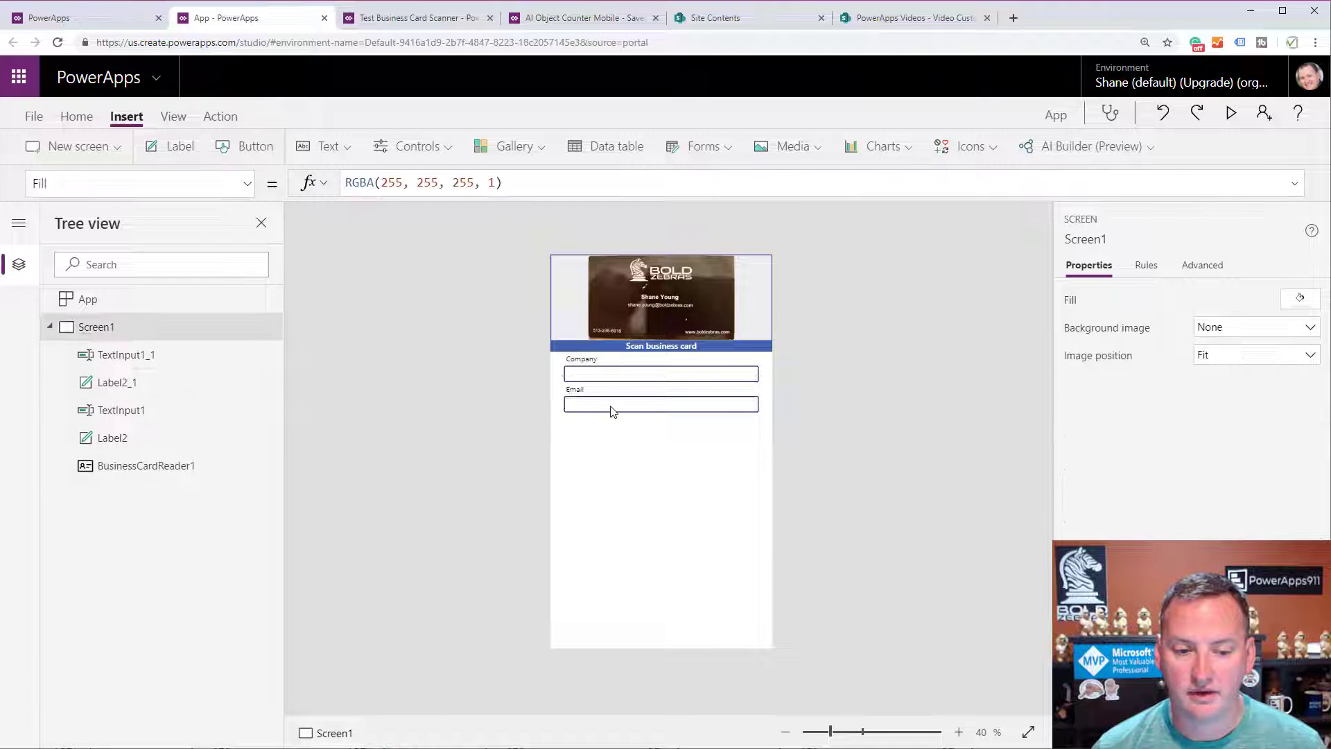
- Set the default value of the text input under the Email label to BusinessCardReader1.Email
left_click(612, 410)
double_click(513, 183)
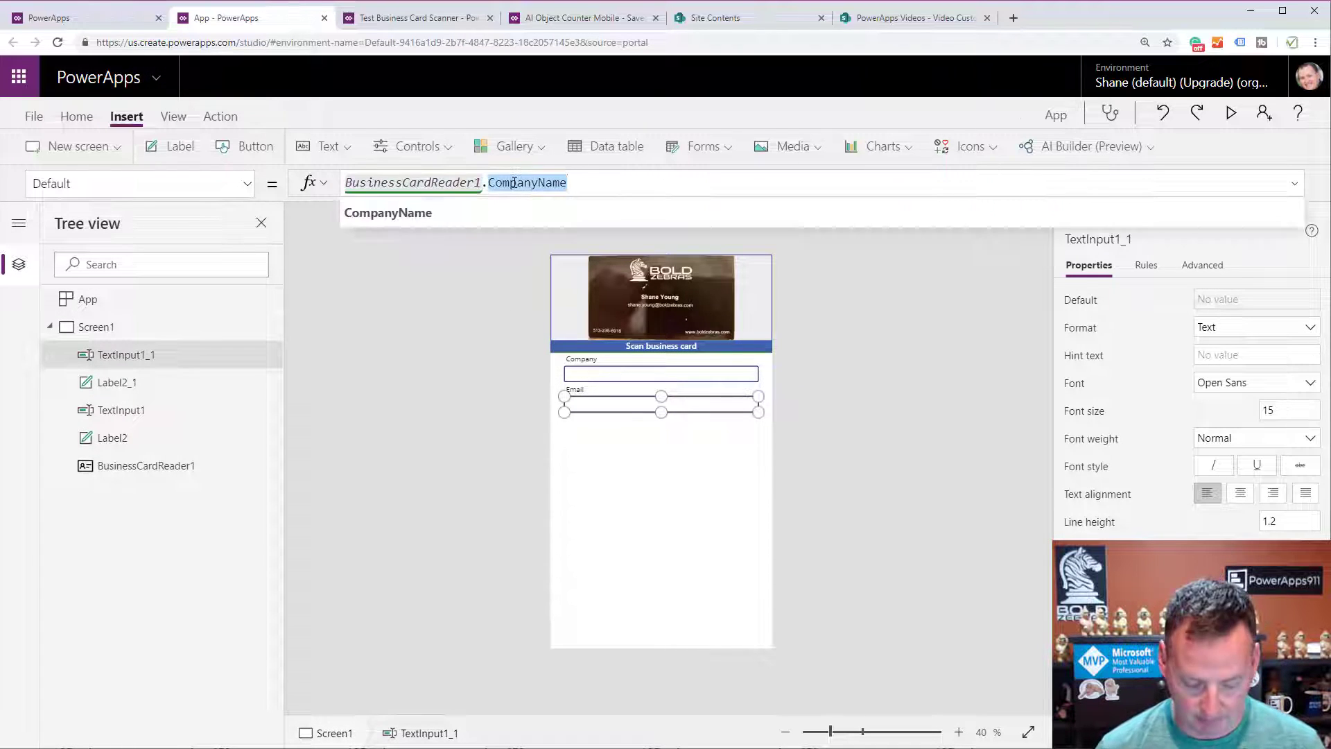
type("Email")
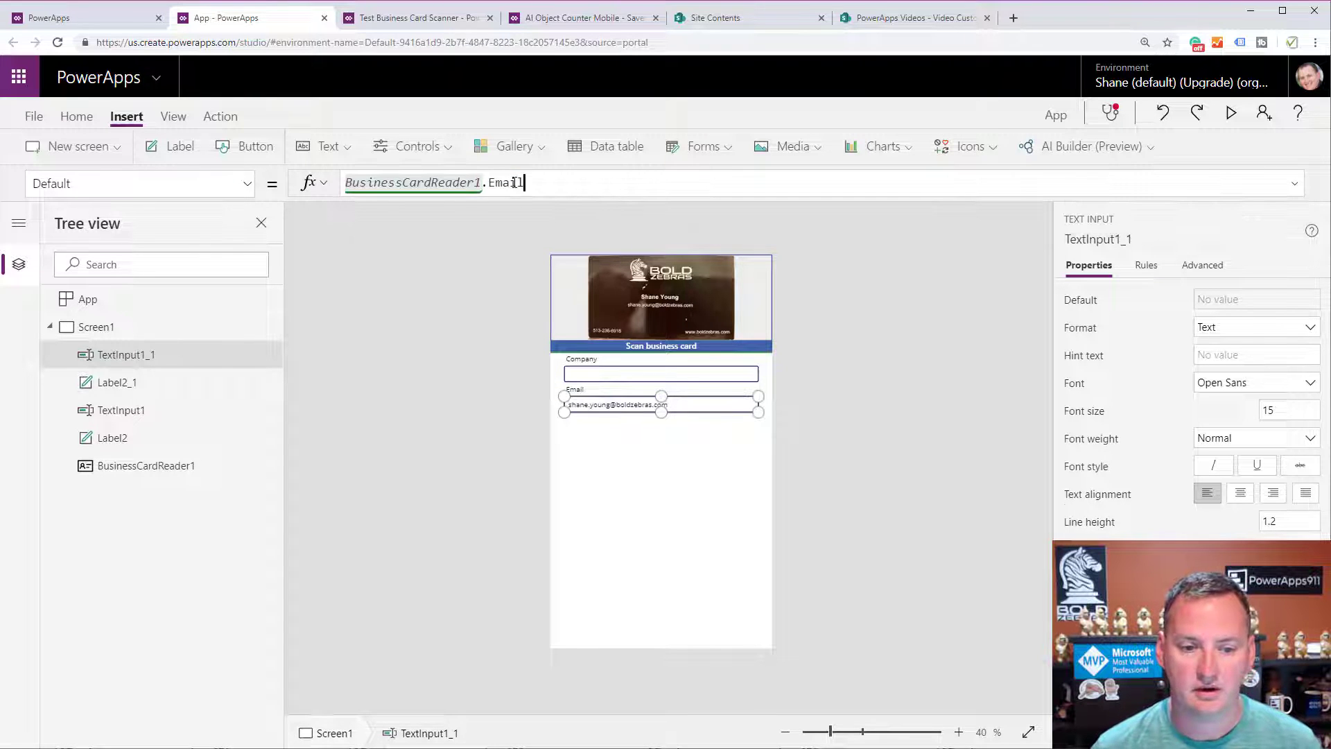
left_click(670, 476)
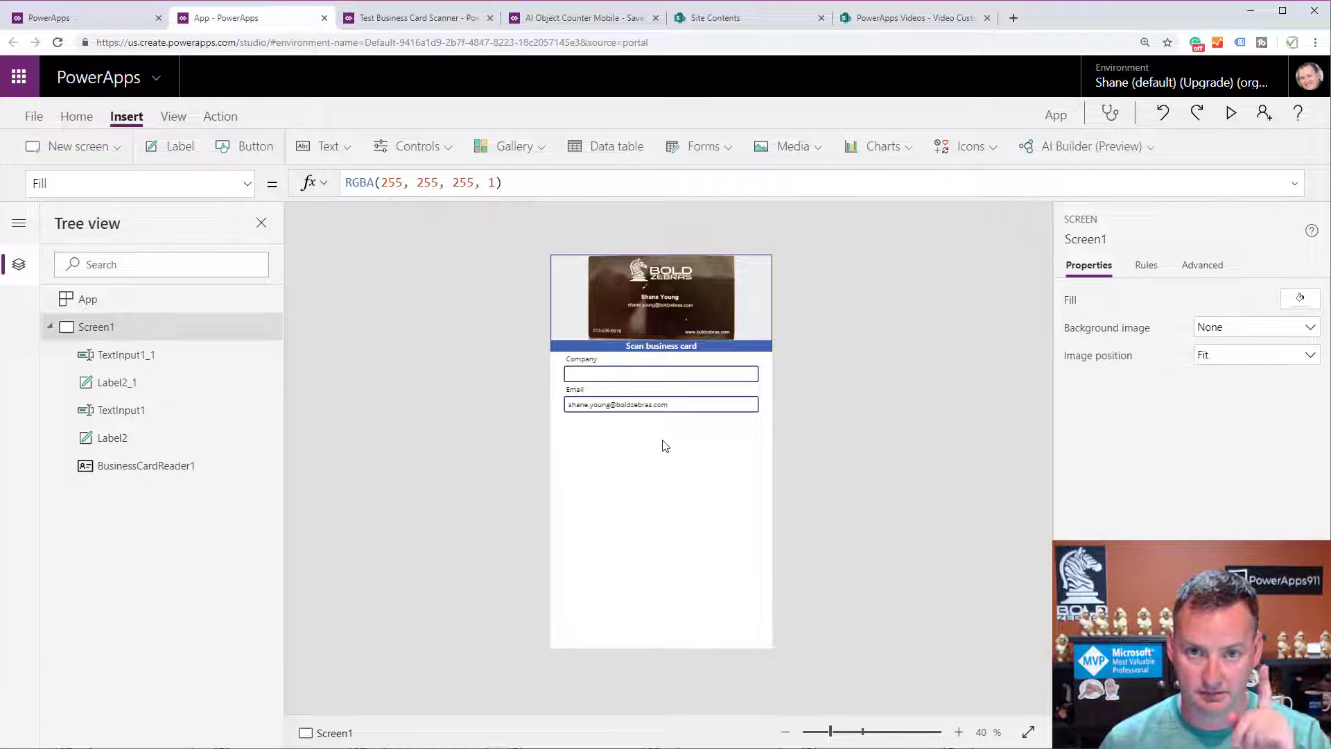
- Paste seven more copies of the Company label and text input pair, stacked below the Email field
key("ctrl+v")
key("ctrl+v")
key("ctrl+v")
key("ctrl+v")
key("ctrl+v")
key("ctrl+v")
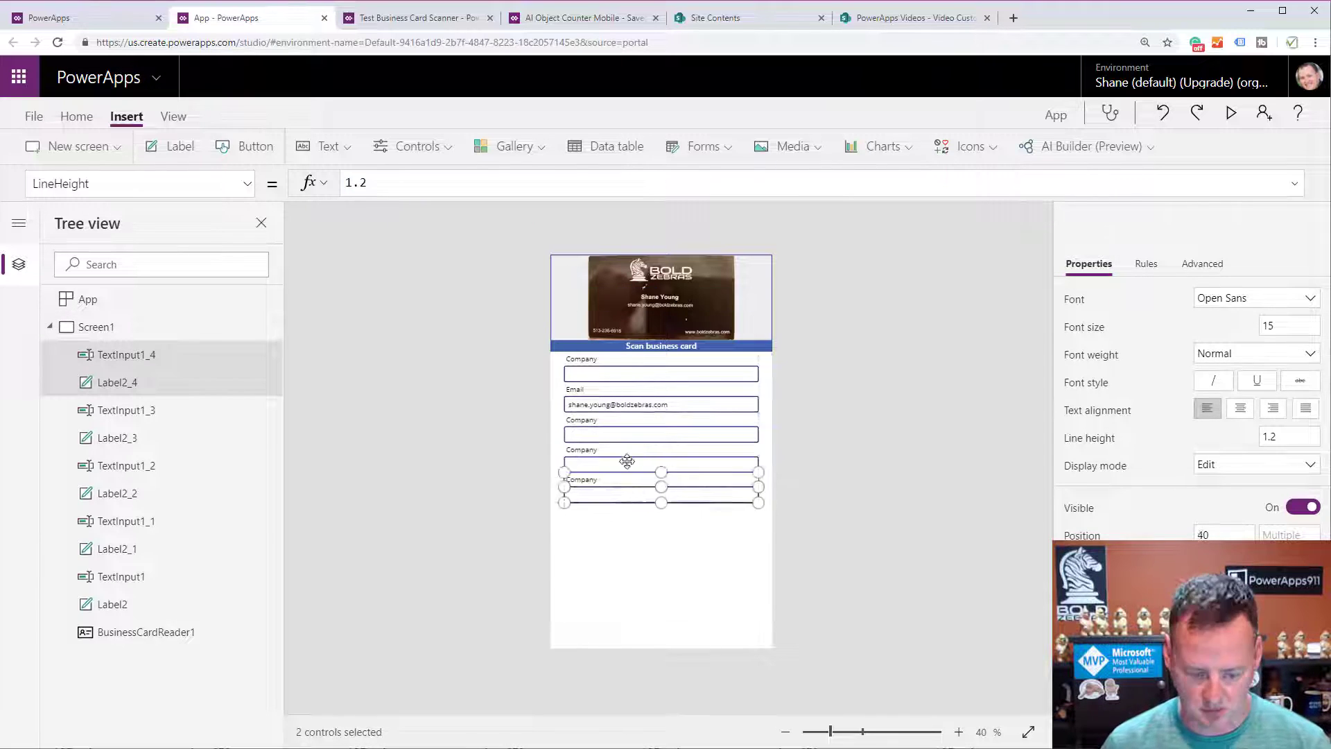
- Change the first three pasted labels below the Email field to "Department", "First Name" and "Last Name"
double_click(582, 420)
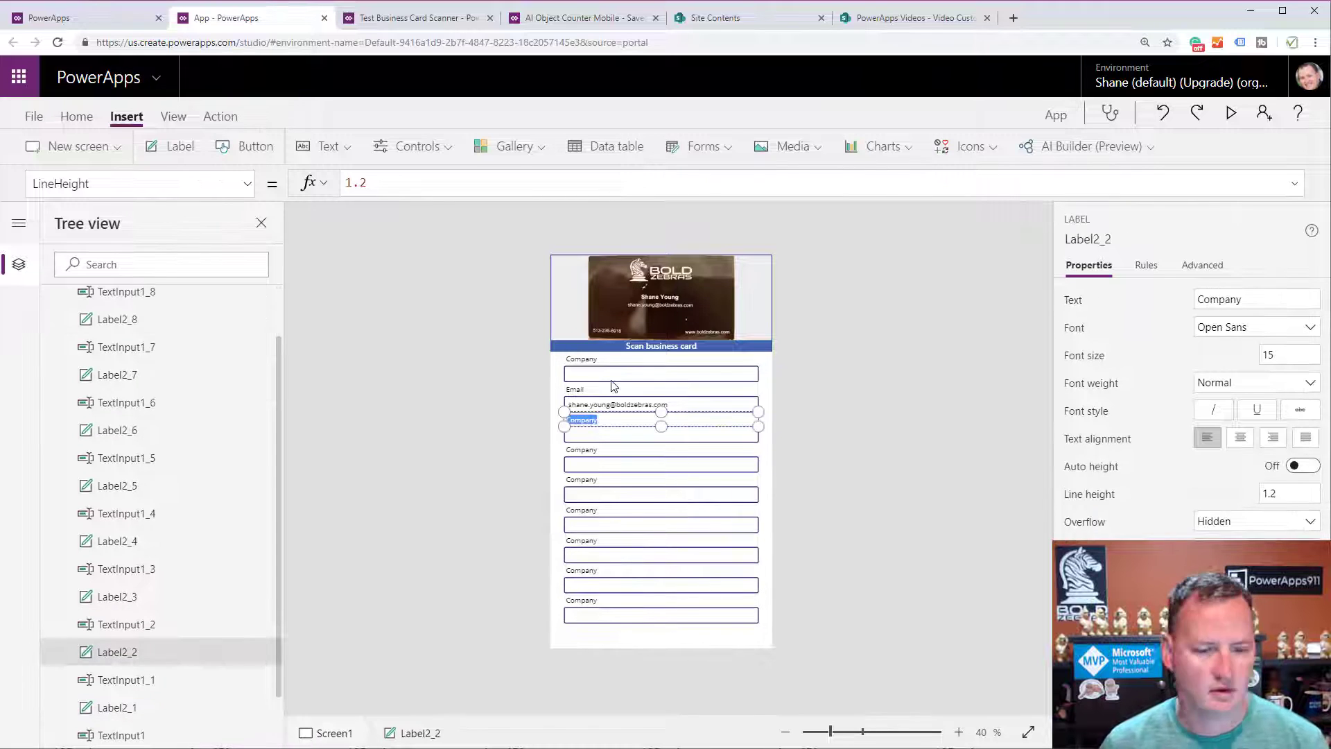
type("Department")
double_click(575, 447)
type("First Name")
double_click(580, 479)
type("Last Name")
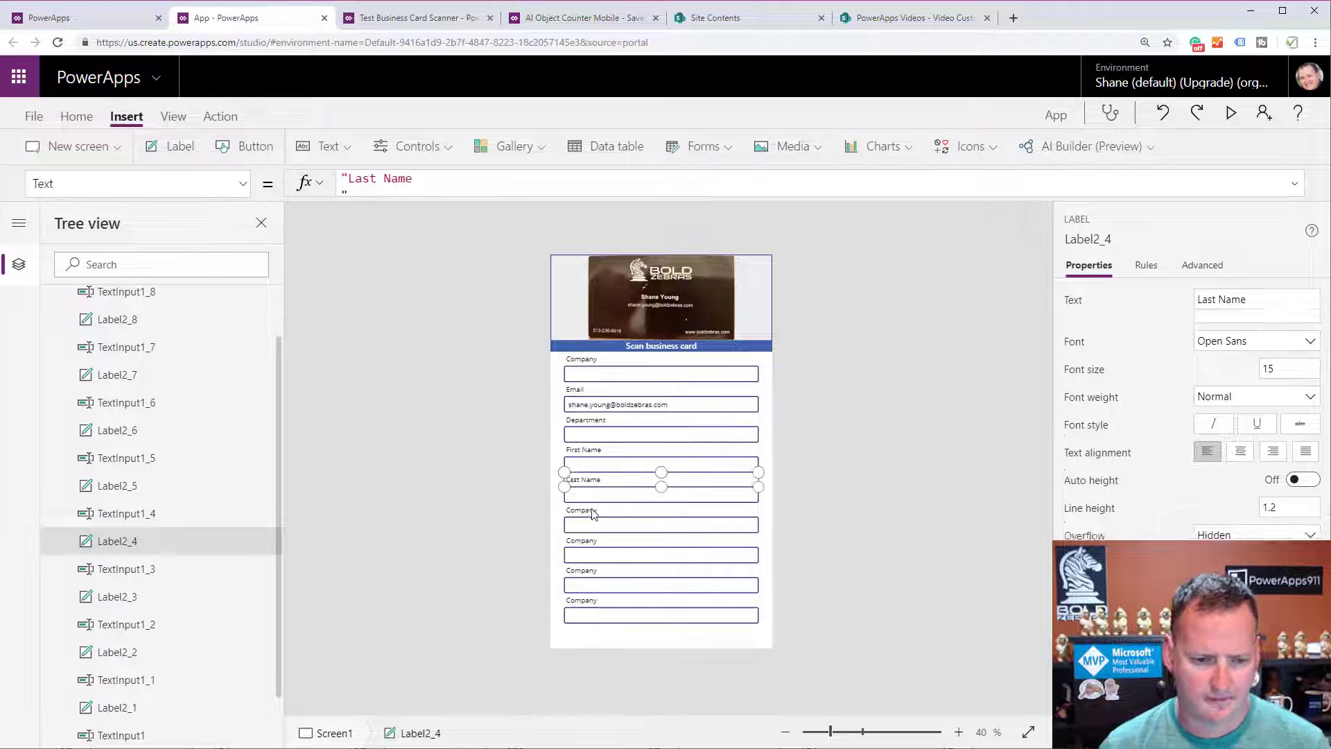
- Change the remaining four Company labels to "Phone Number", "Website", "Address" and "Fullname"
double_click(581, 510)
type("Phone Number")
double_click(582, 540)
type("Website")
double_click(582, 570)
type("Address")
double_click(581, 600)
type("Fullname")
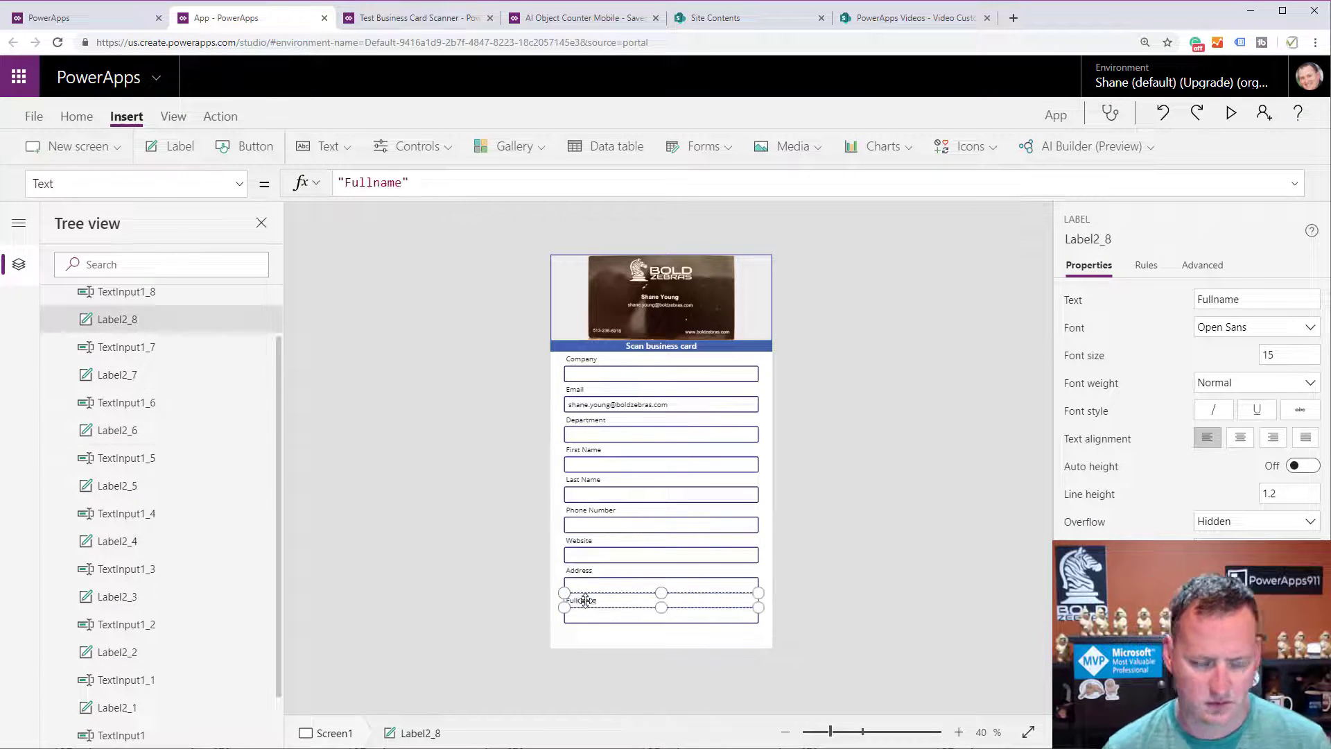
left_click(605, 635)
- Select all seven text inputs from Department to Fullname together and show their Default property for editing
left_click(624, 435)
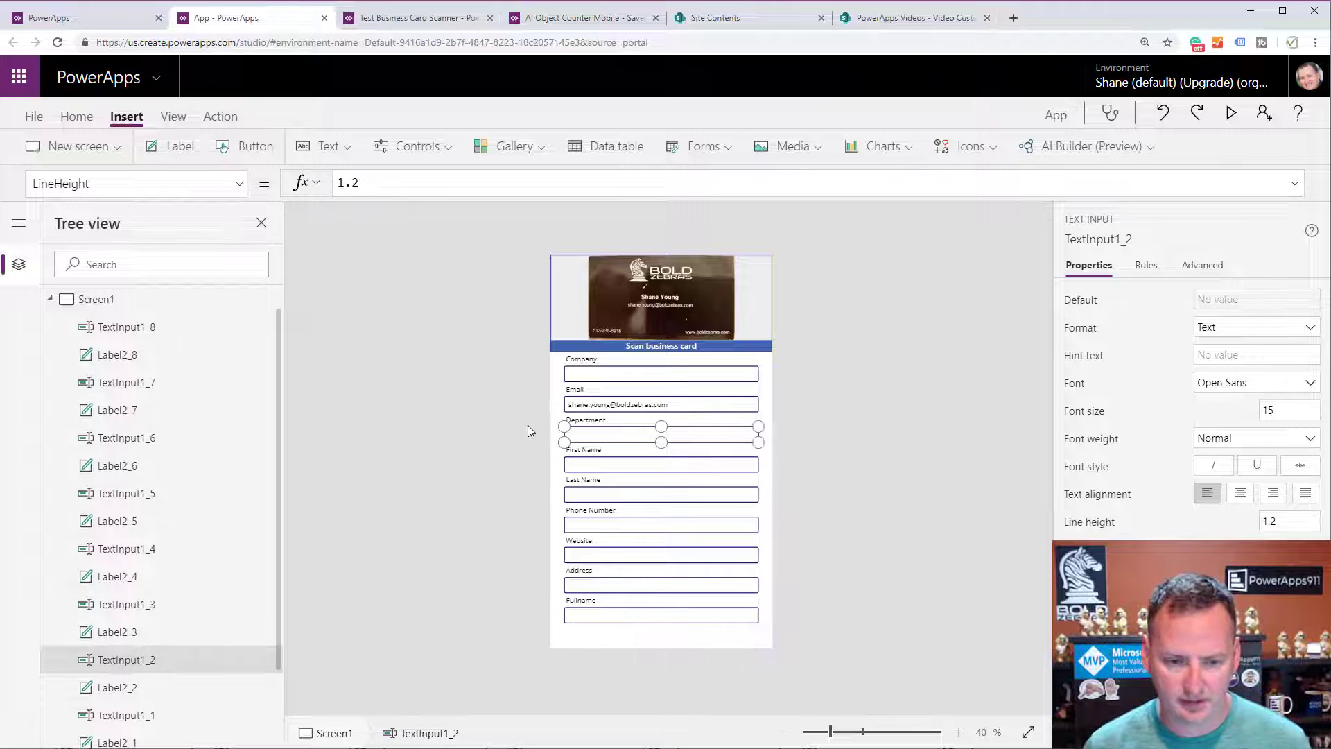
left_click(598, 463, "shift")
left_click(601, 493, "shift")
left_click(611, 527, "shift")
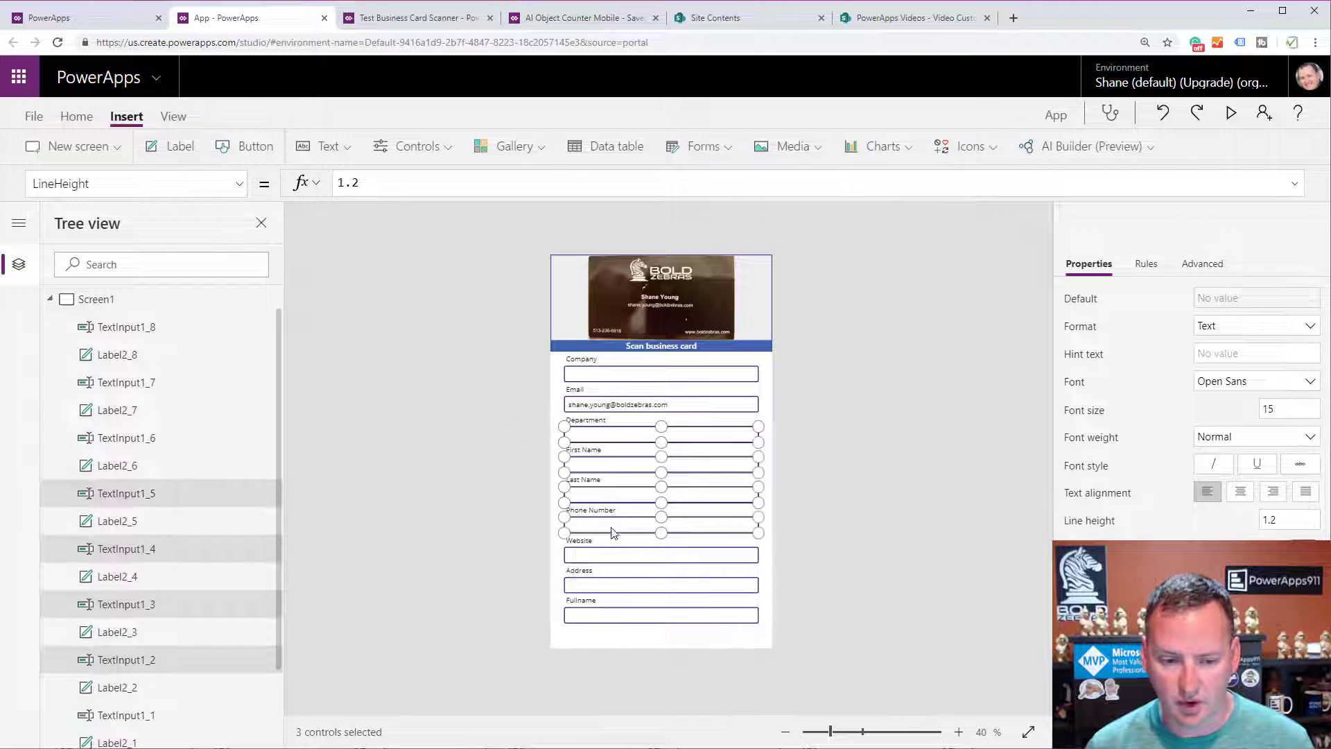
left_click(612, 556, "shift")
left_click(613, 585, "shift")
left_click(612, 612, "shift")
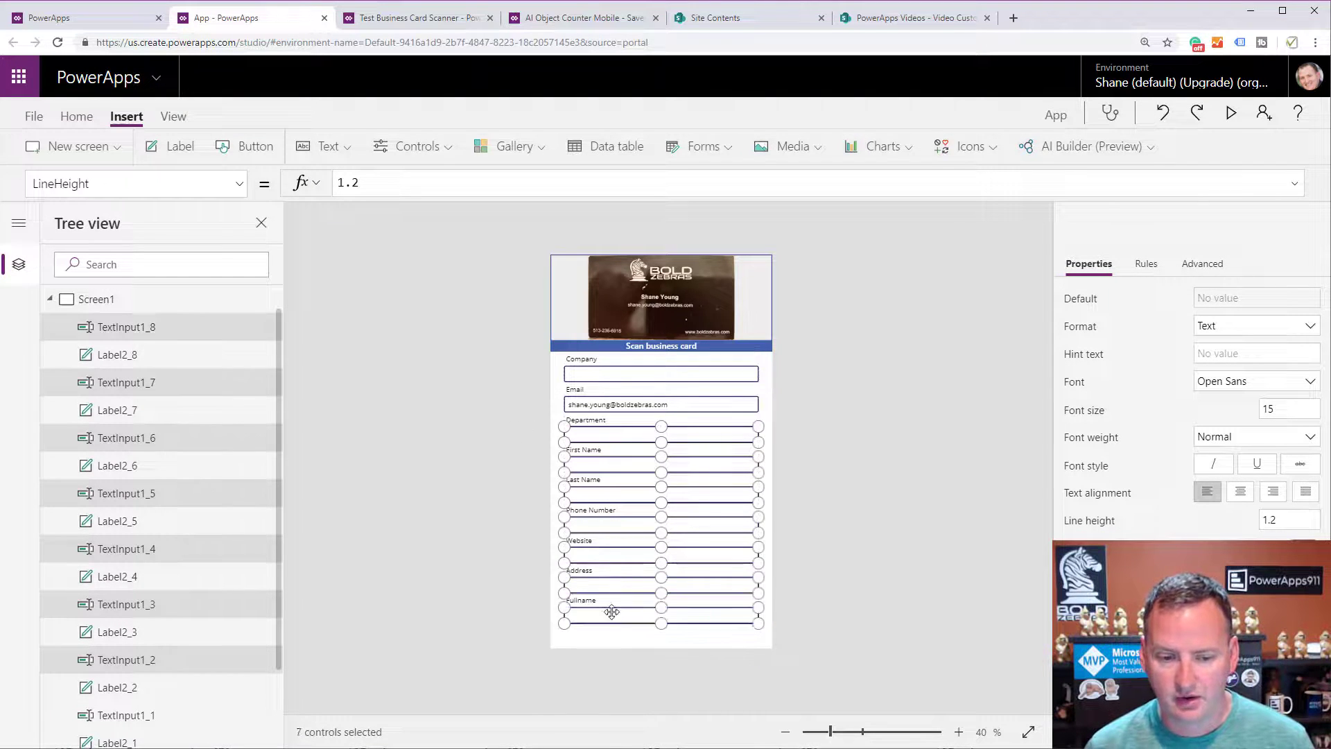
left_click(239, 184)
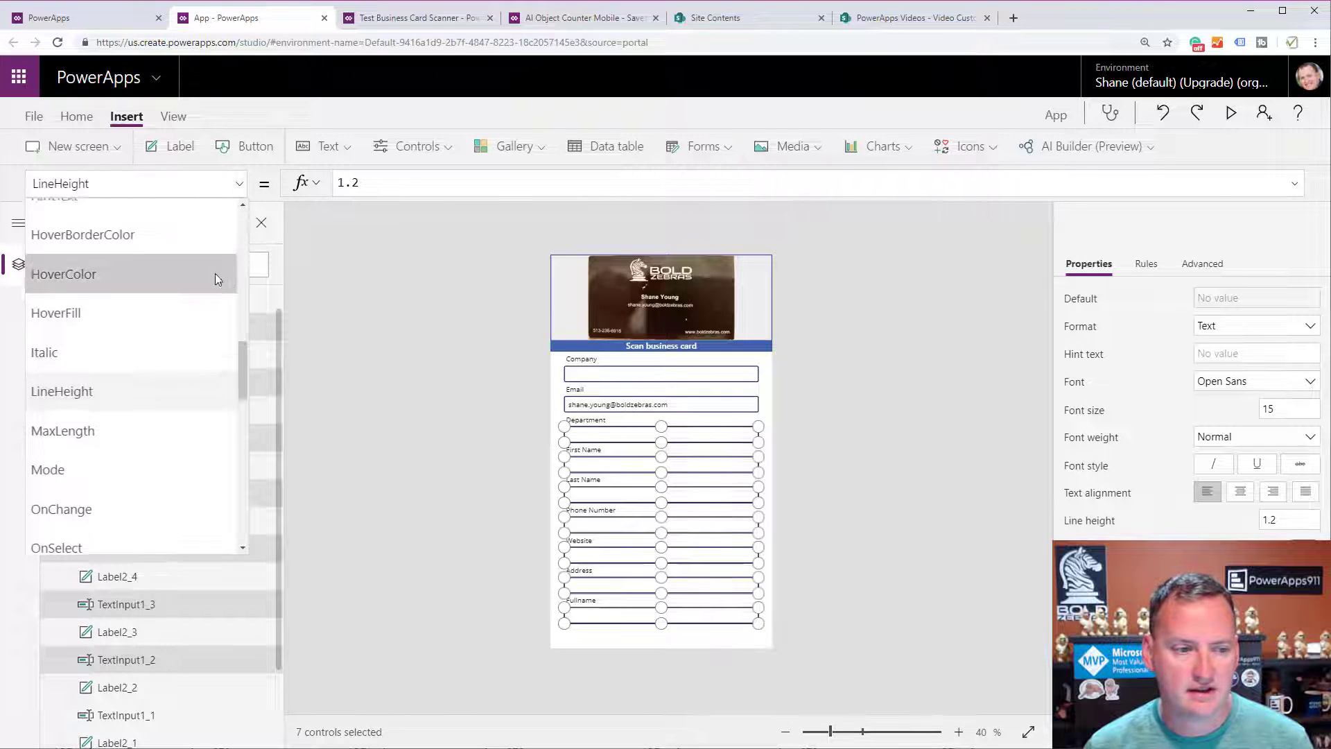
scroll(200, 285, "up", 8)
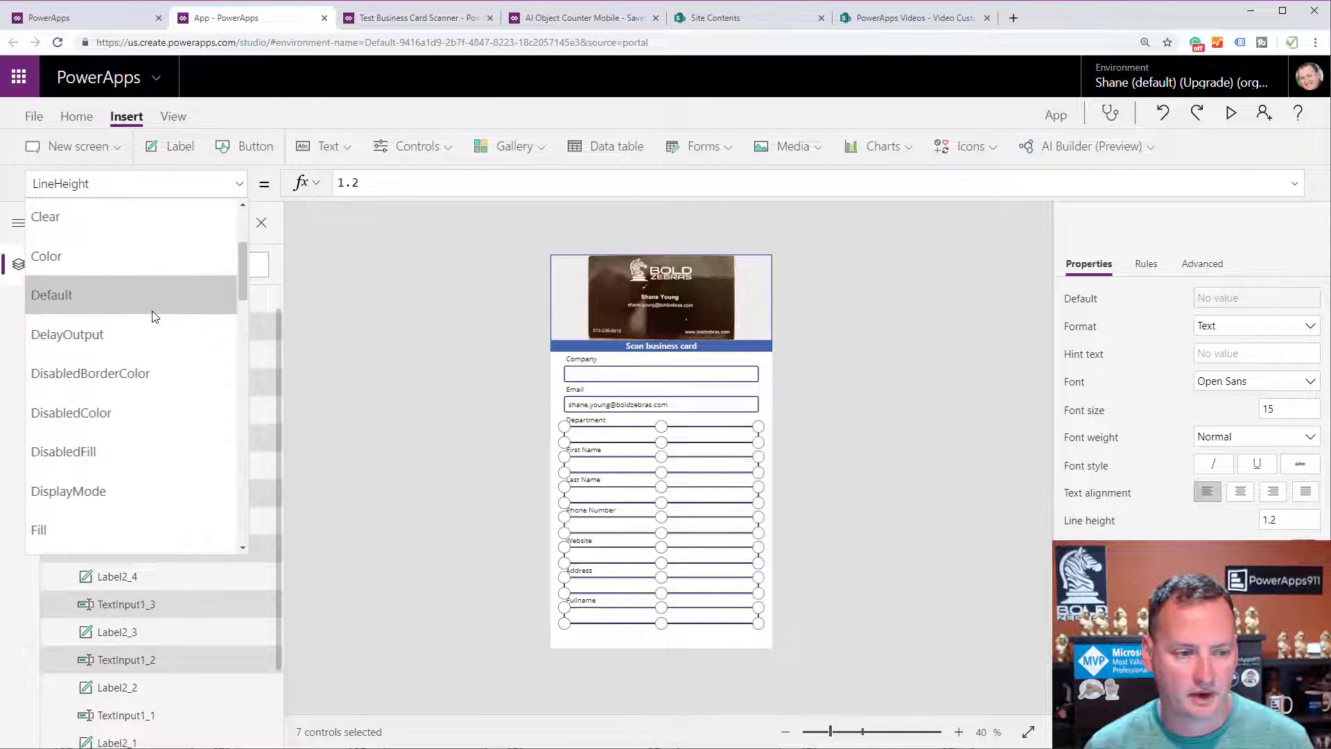
left_click(153, 316)
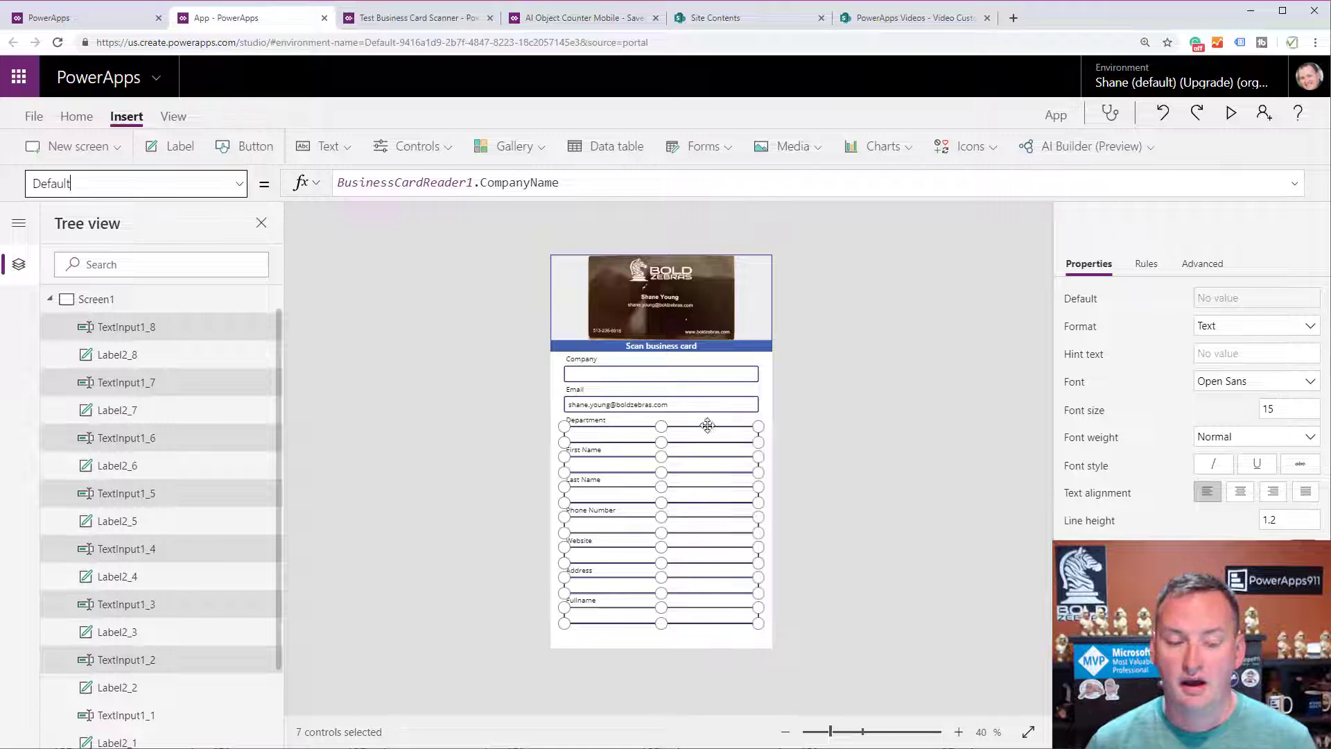
left_click(793, 413)
- Set the Department text input's default value to BusinessCardReader1.Department
left_click(640, 434)
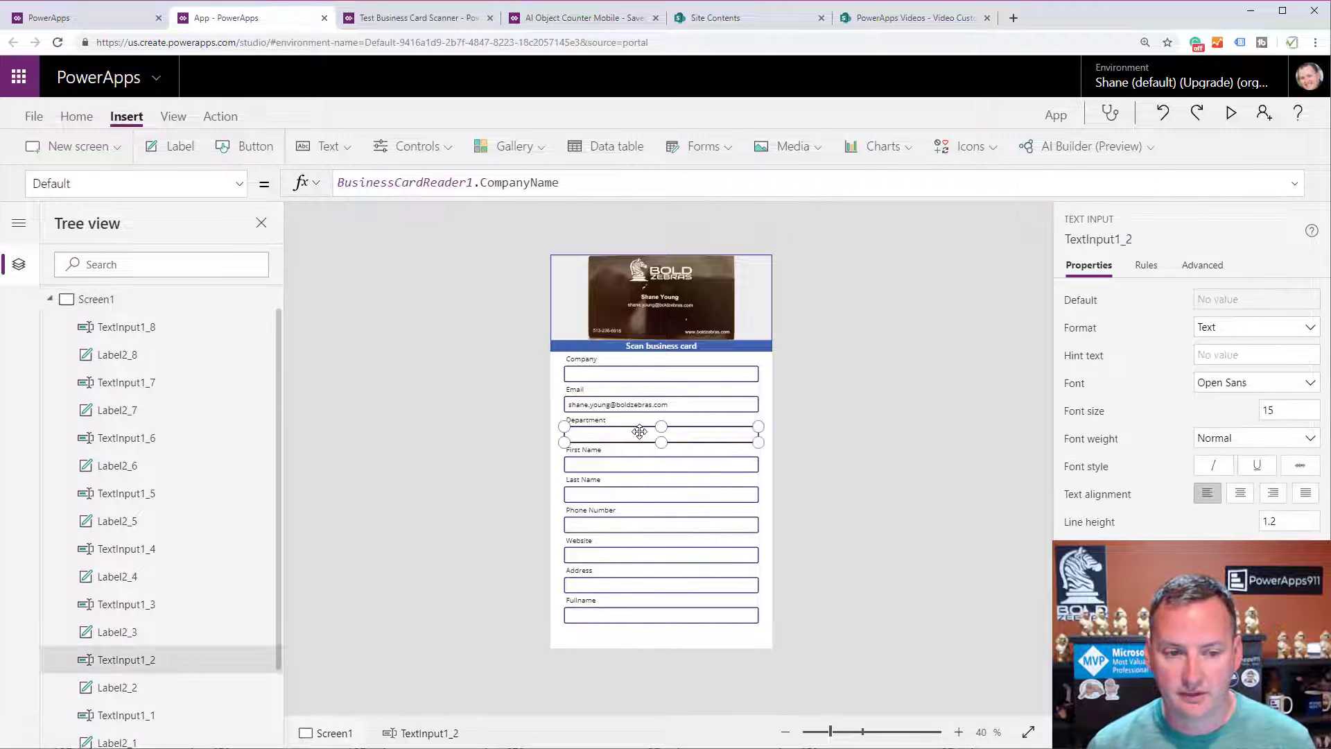
double_click(506, 184)
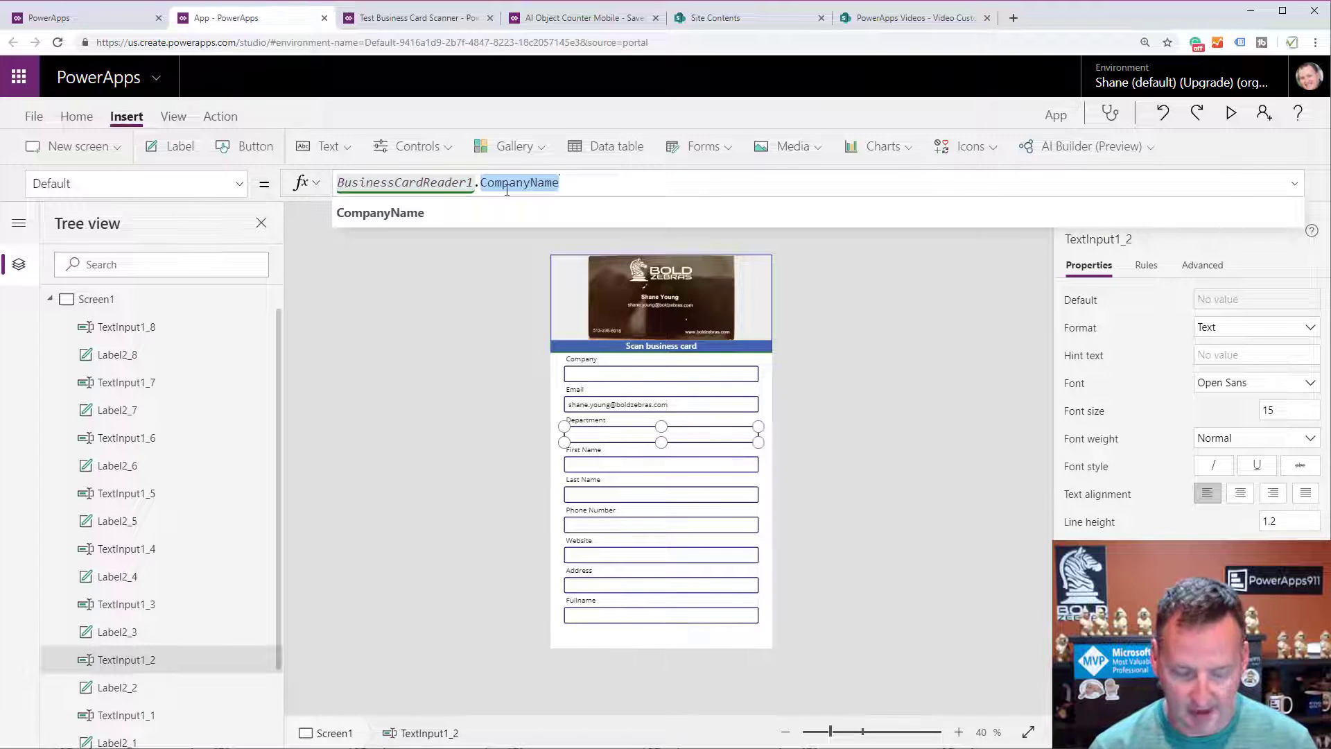
key("BackSpace")
type("Department")
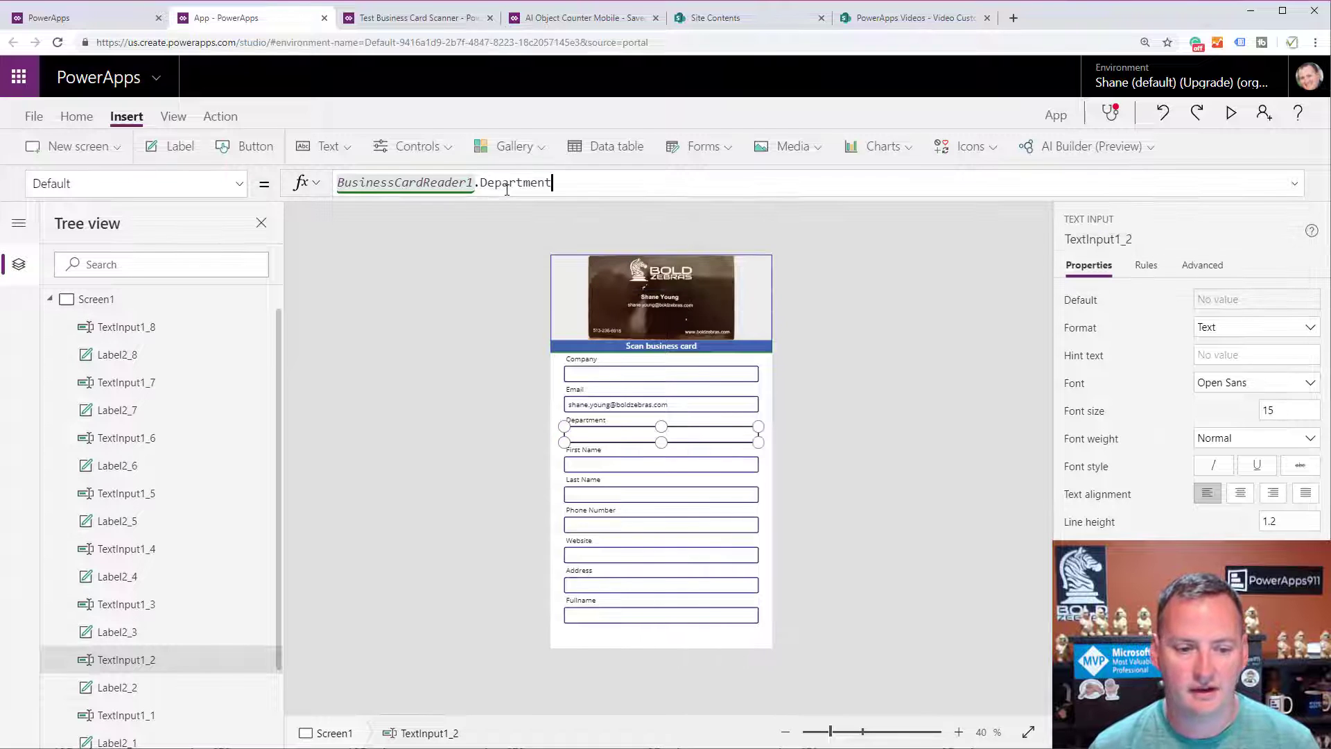
- Set the default values of the First Name and Last Name text inputs to BusinessCardReader1.FirstName and BusinessCardReader1.LastName
left_click(609, 465)
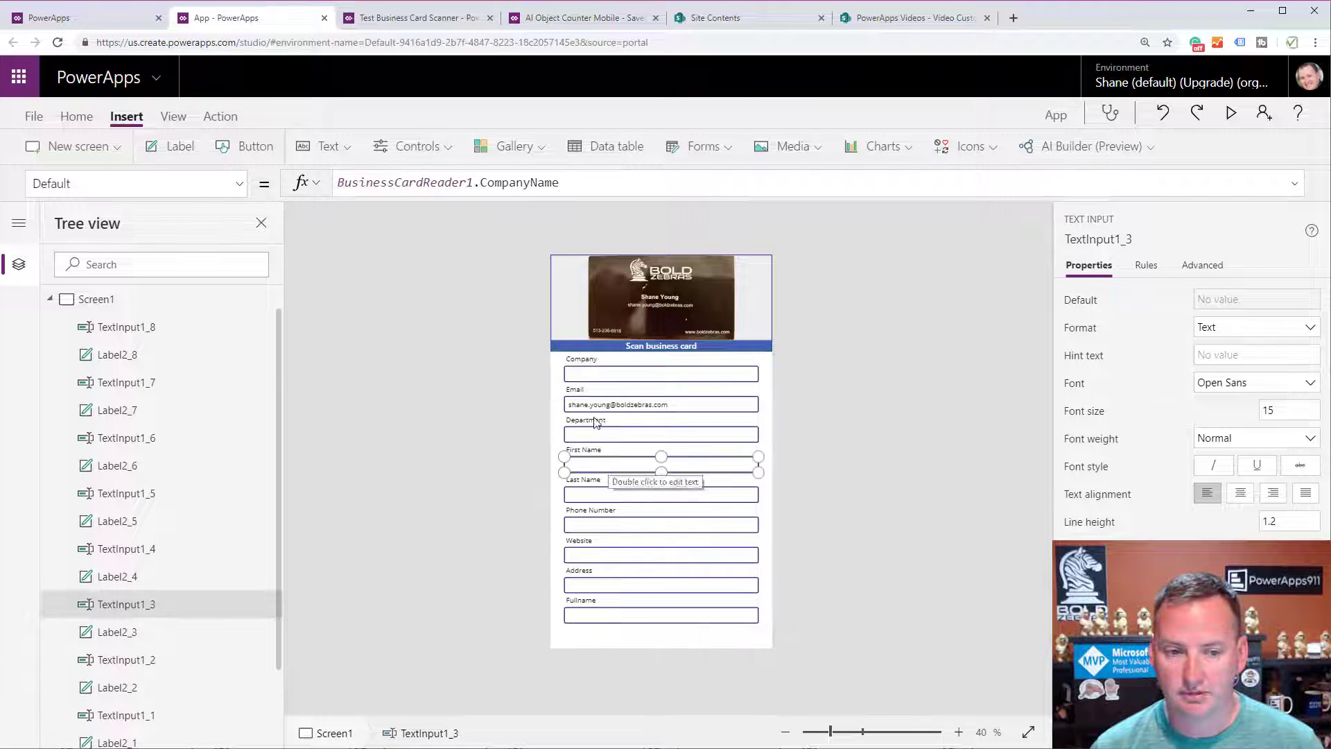
double_click(525, 181)
type("f")
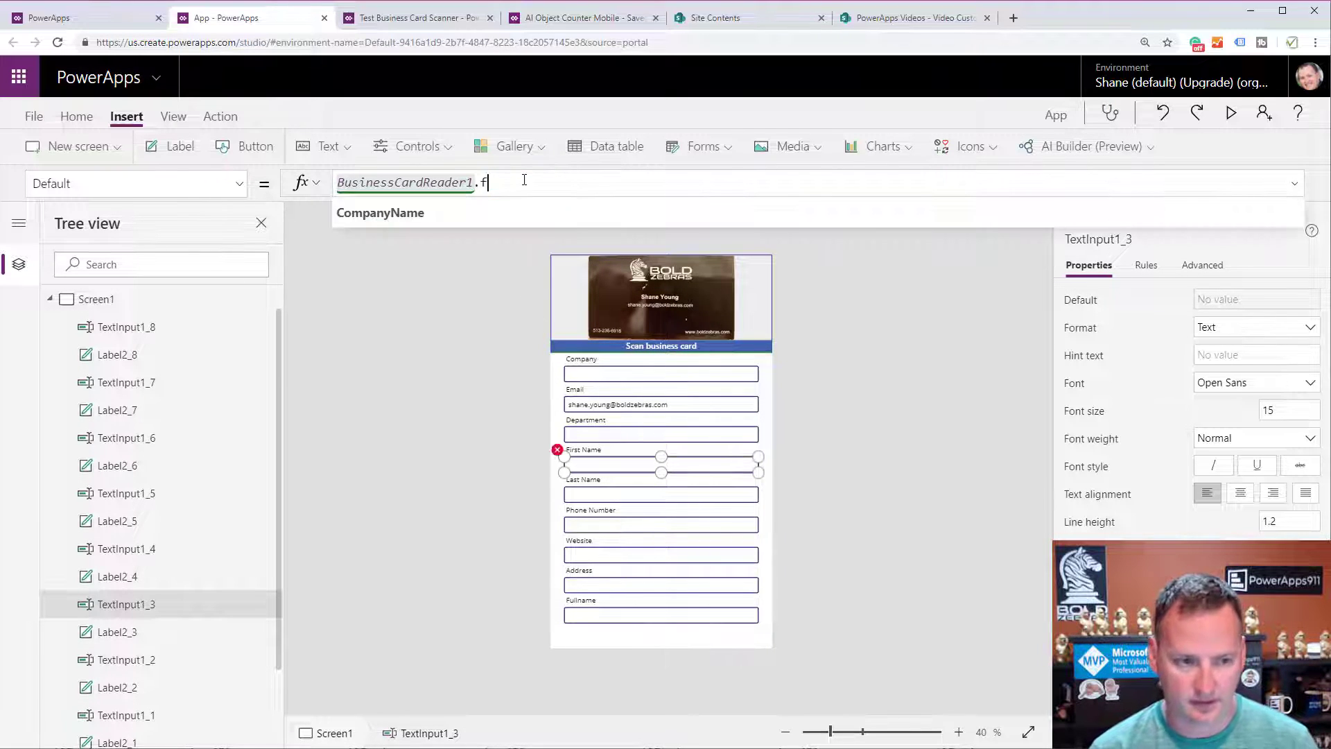
key("Tab")
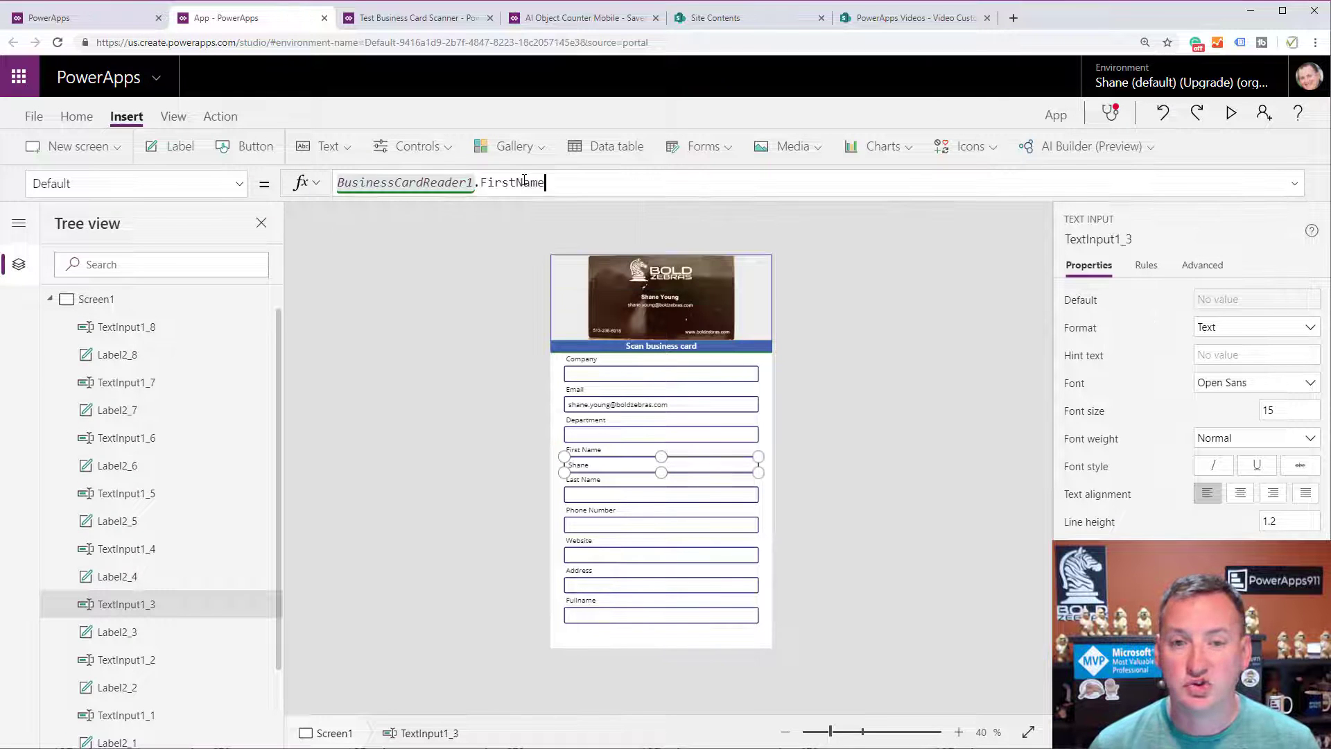
left_click(596, 492)
double_click(523, 186)
type("LastName")
key("Tab")
- Set the default values of the Phone Number and Website text inputs to BusinessCardReader1.Phone1 and BusinessCardReader1.Website
left_click(603, 525)
double_click(522, 187)
type("PhoneNumber1")
left_click(603, 554)
type("Website")
- Set the default values of the Address and Fullname text inputs to BusinessCardReader1.FullAddress and BusinessCardReader1.FullName
left_click(603, 585)
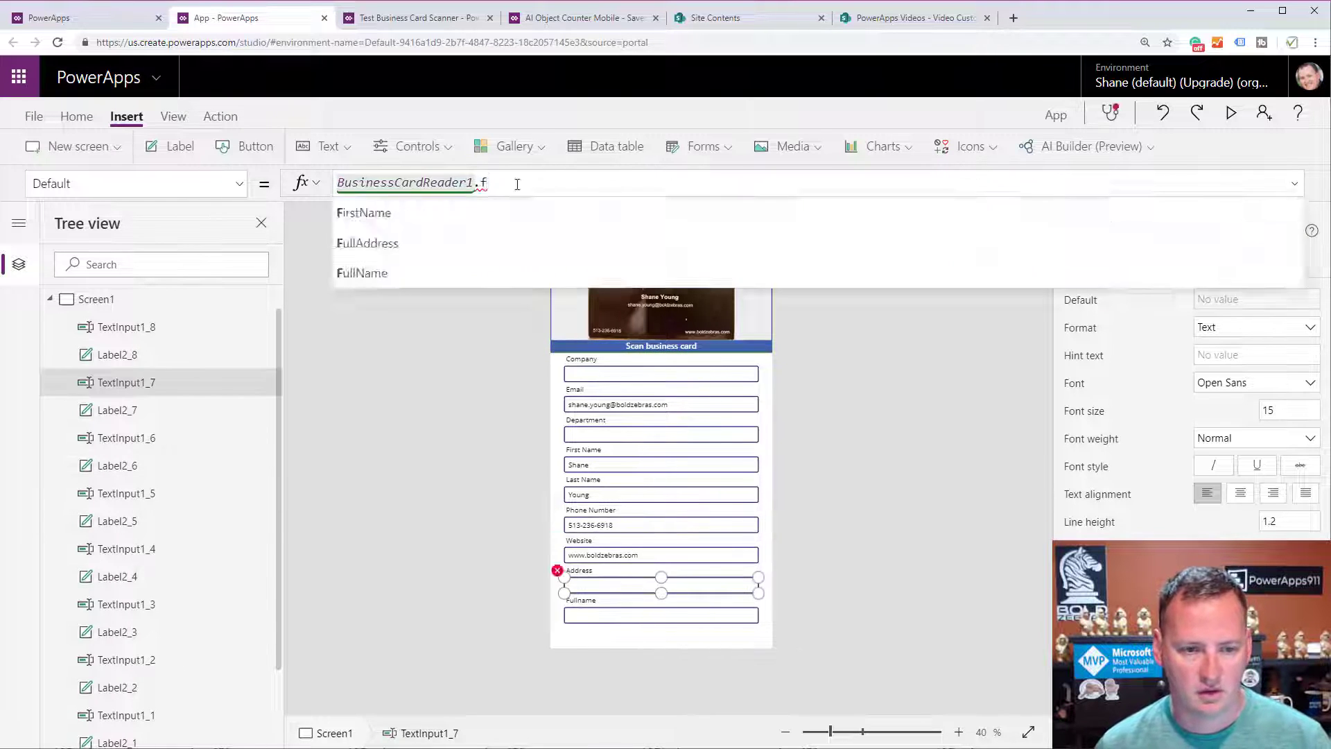
left_click(604, 615)
double_click(522, 186)
type("FullName")
left_click(792, 547)
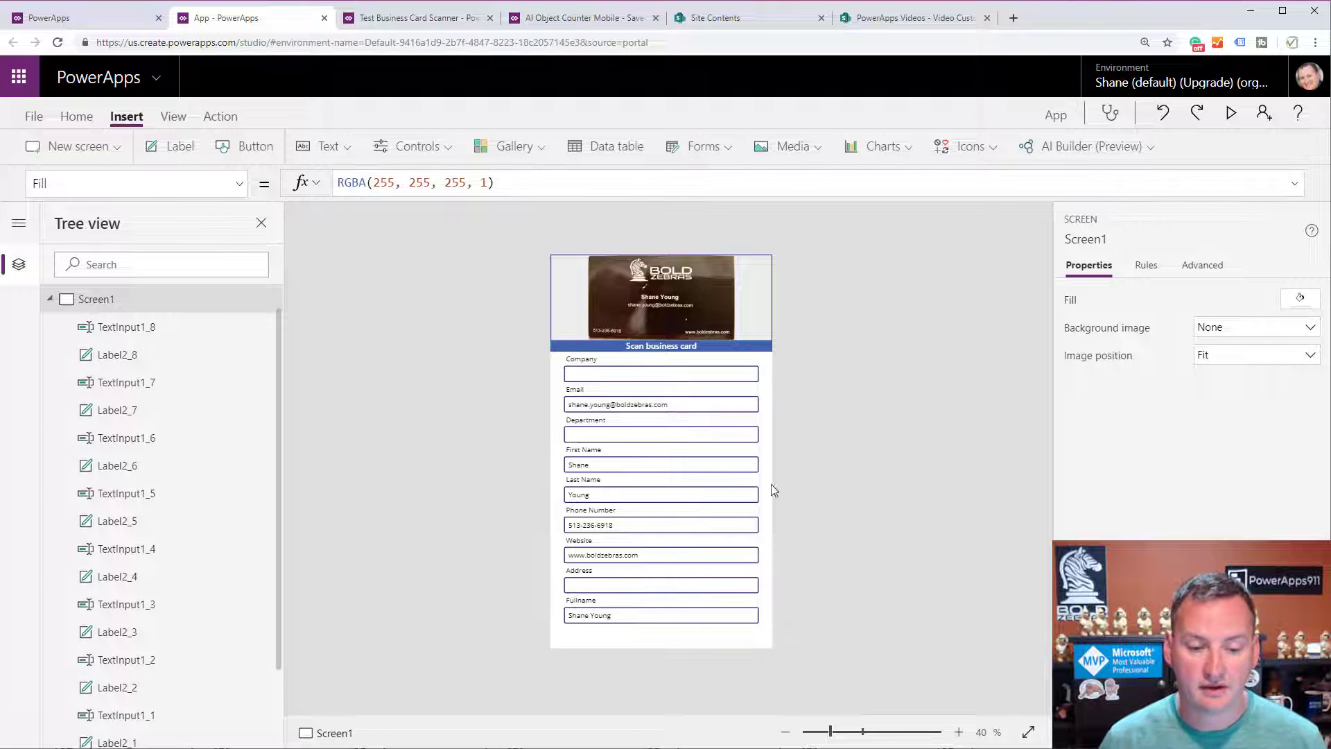
- Remove Phone1 from the Phone Number input's default formula and look through the properties that BusinessCardReader1 offers
left_click(601, 586)
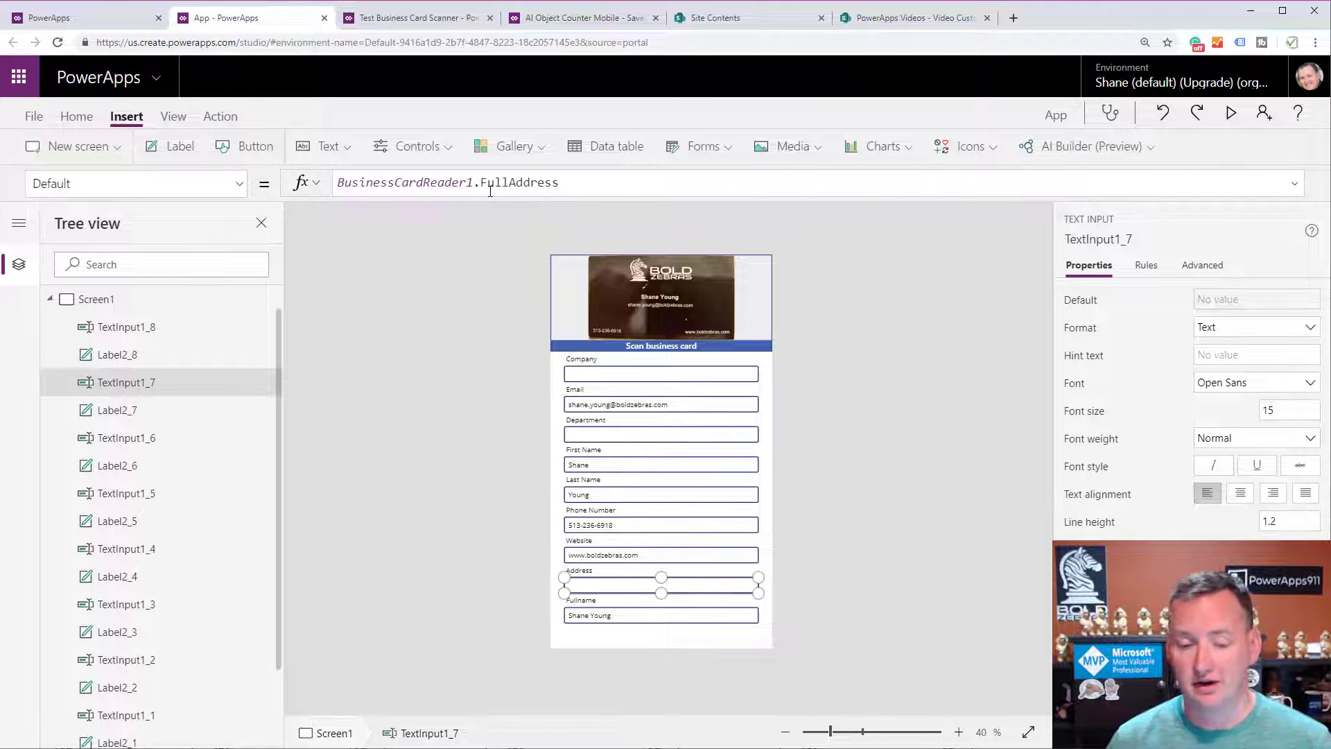
left_click(626, 525)
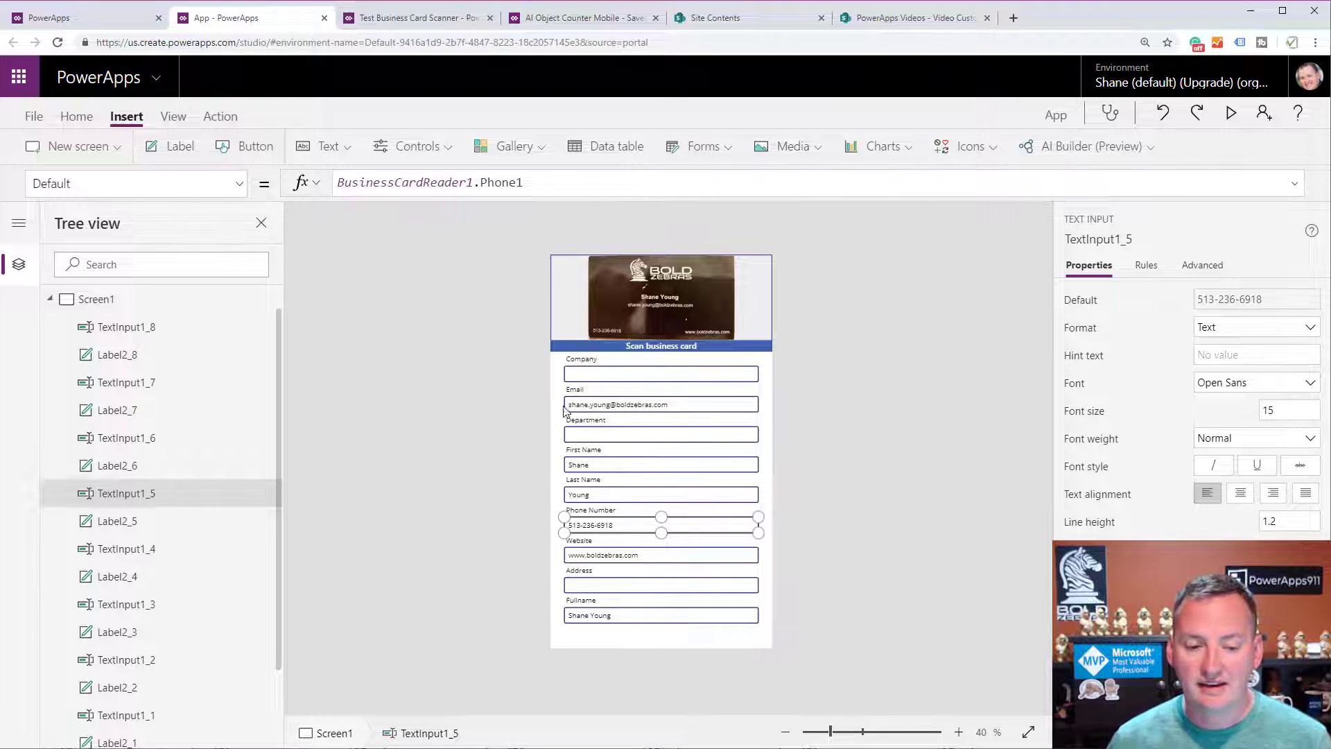
left_click(520, 183)
left_click(487, 184)
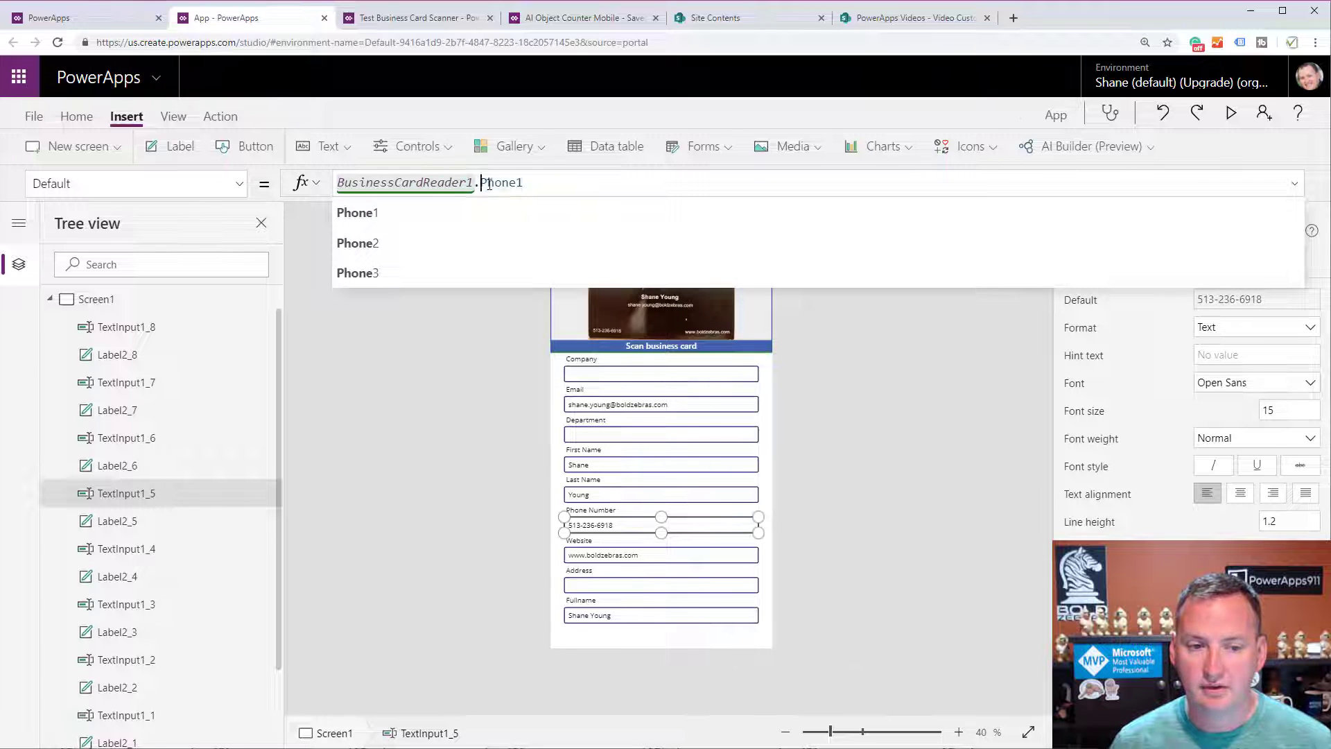
left_click_drag(487, 183, 552, 183)
key("BackSpace")
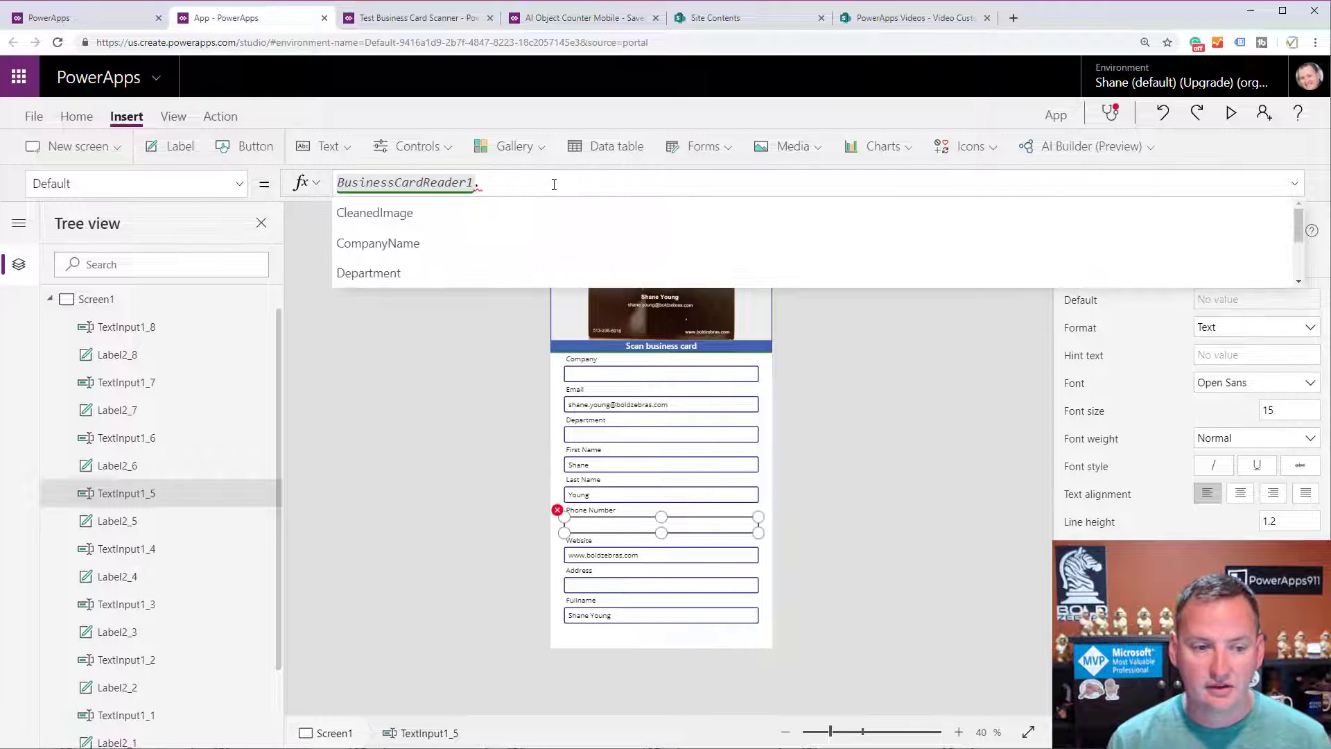
key("Down")
key("Down")
key("Down")
key("Down")
key("Down")
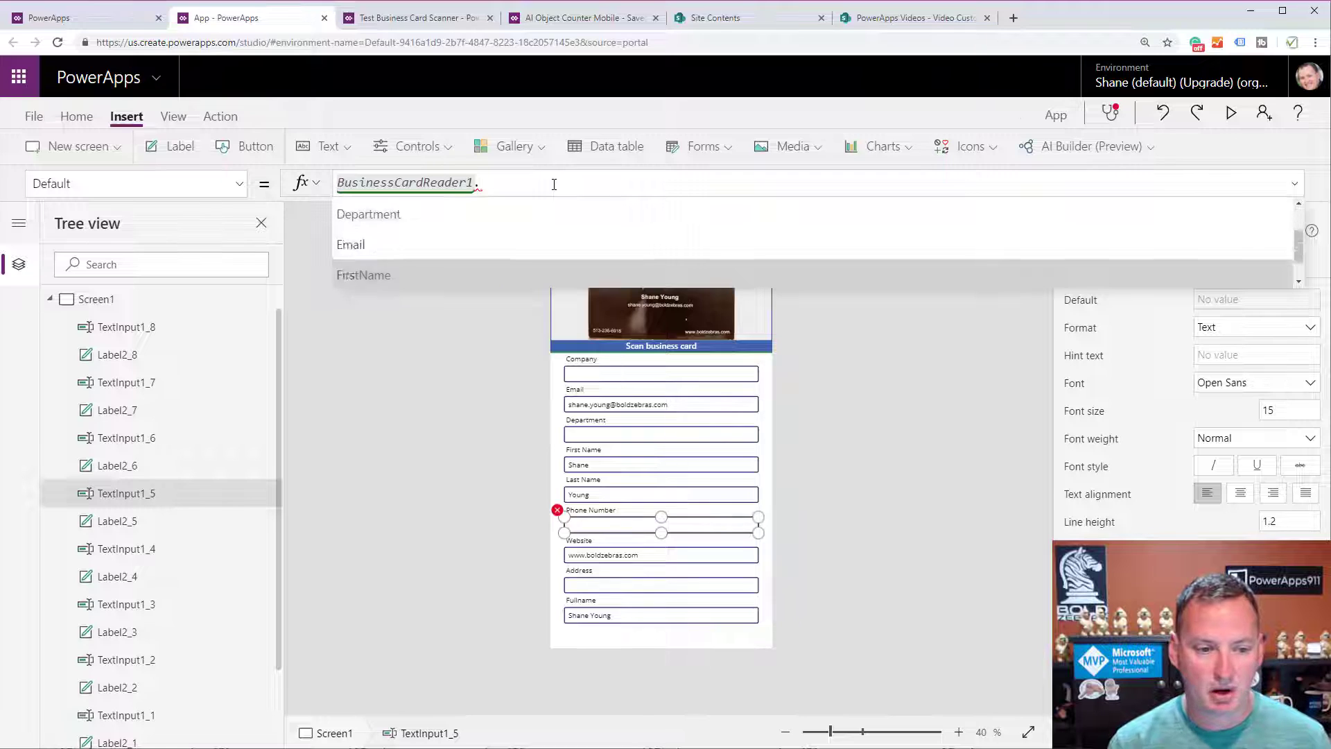
key("Down")
key("Down")
key("Down")
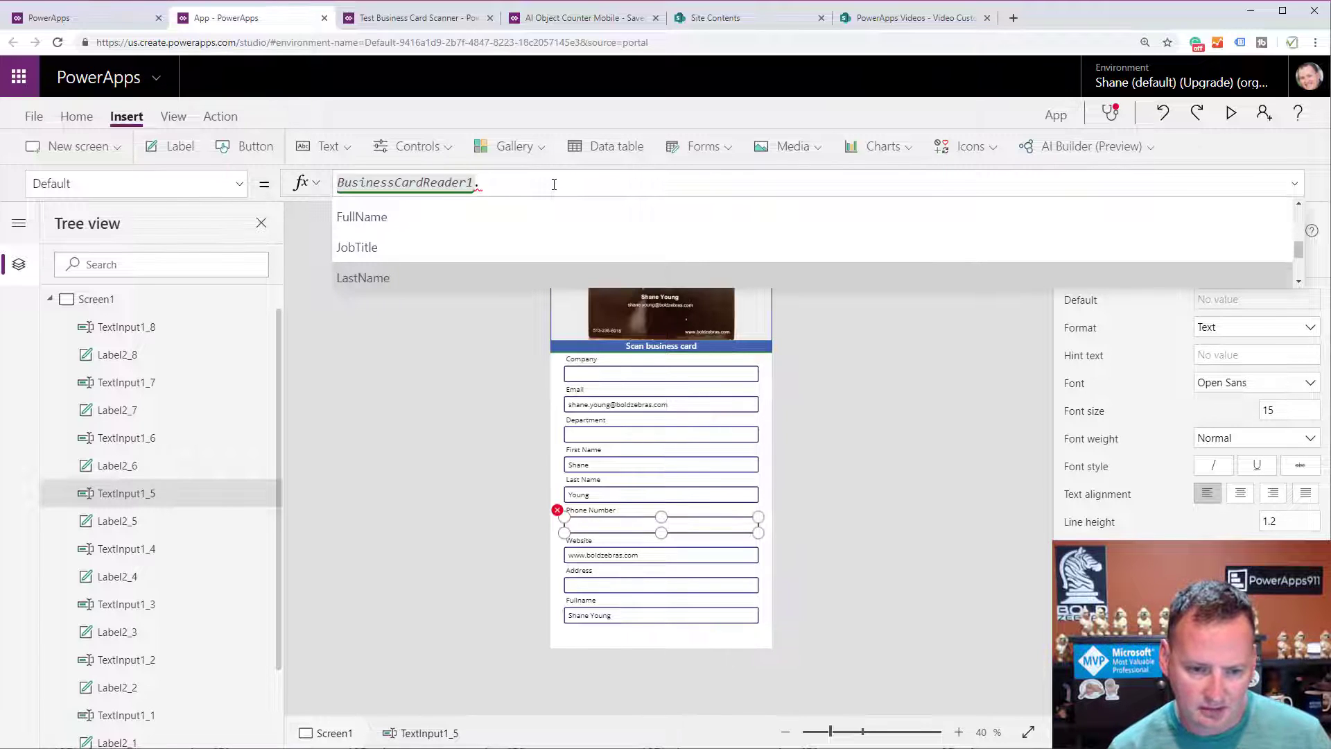
key("Down")
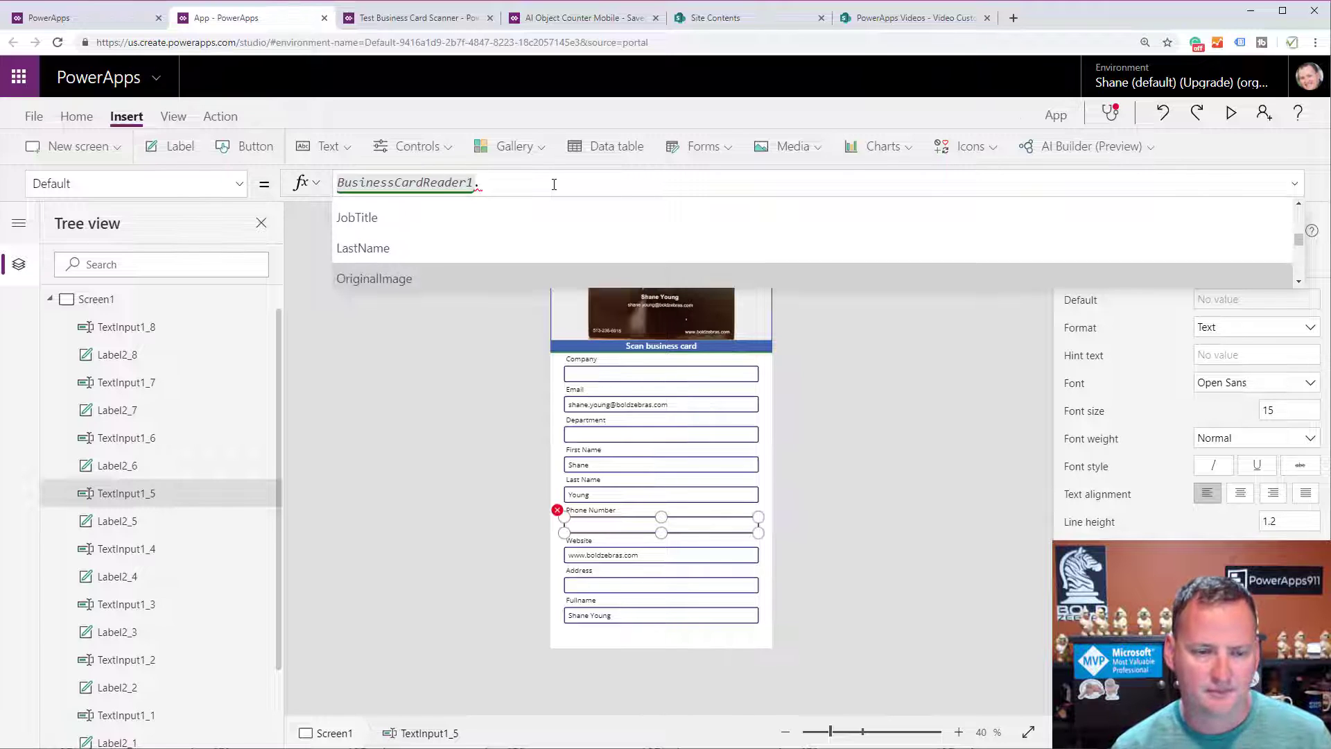
key("Down")
key("Down")
key("Down")
key("Down")
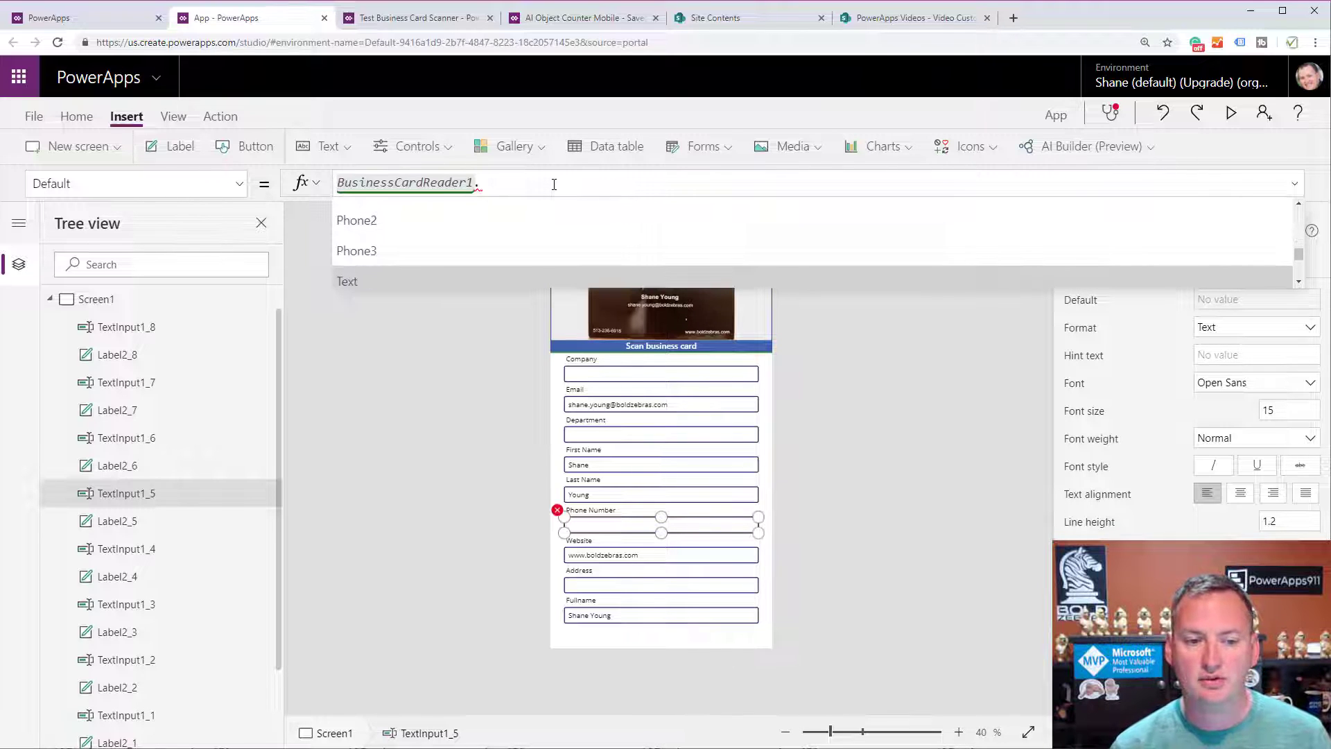
key("Down")
key("Down")
key("Down")
key("Down")
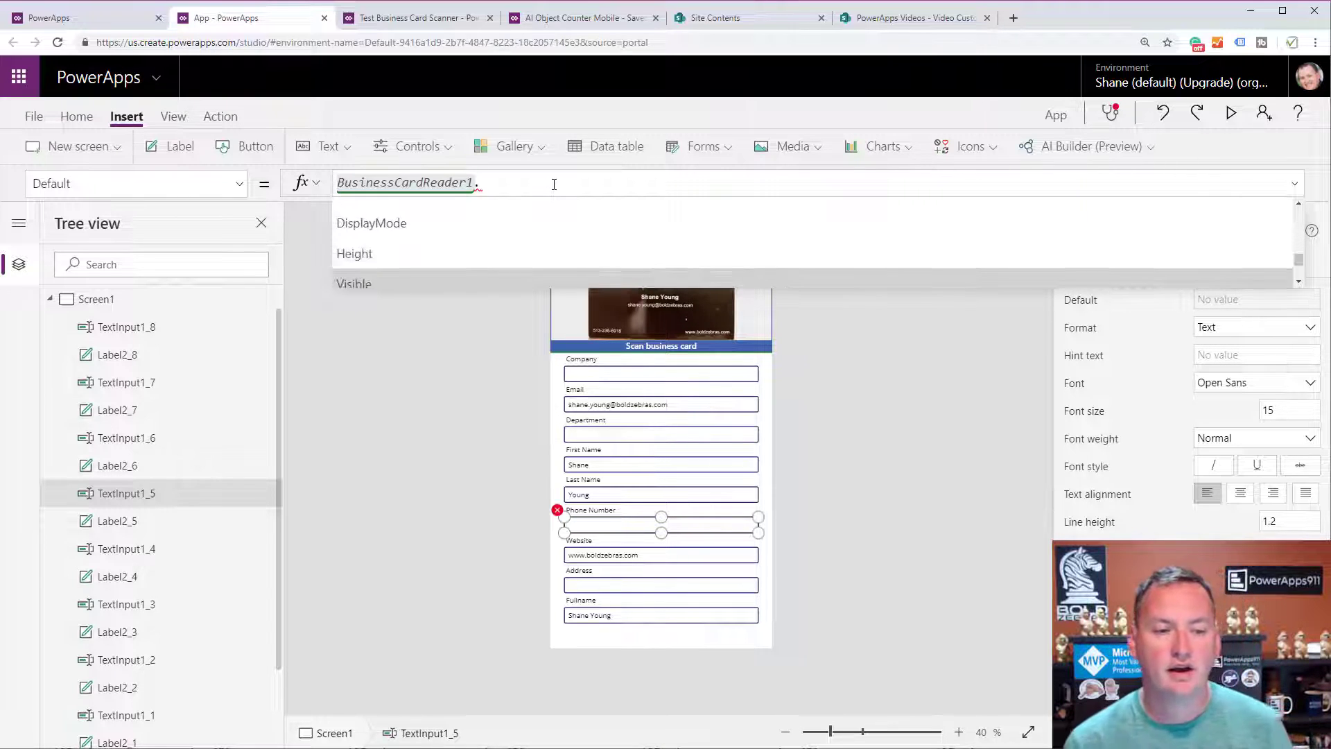
key("Up")
key("Up")
key("Up")
key("Up")
key("Up")
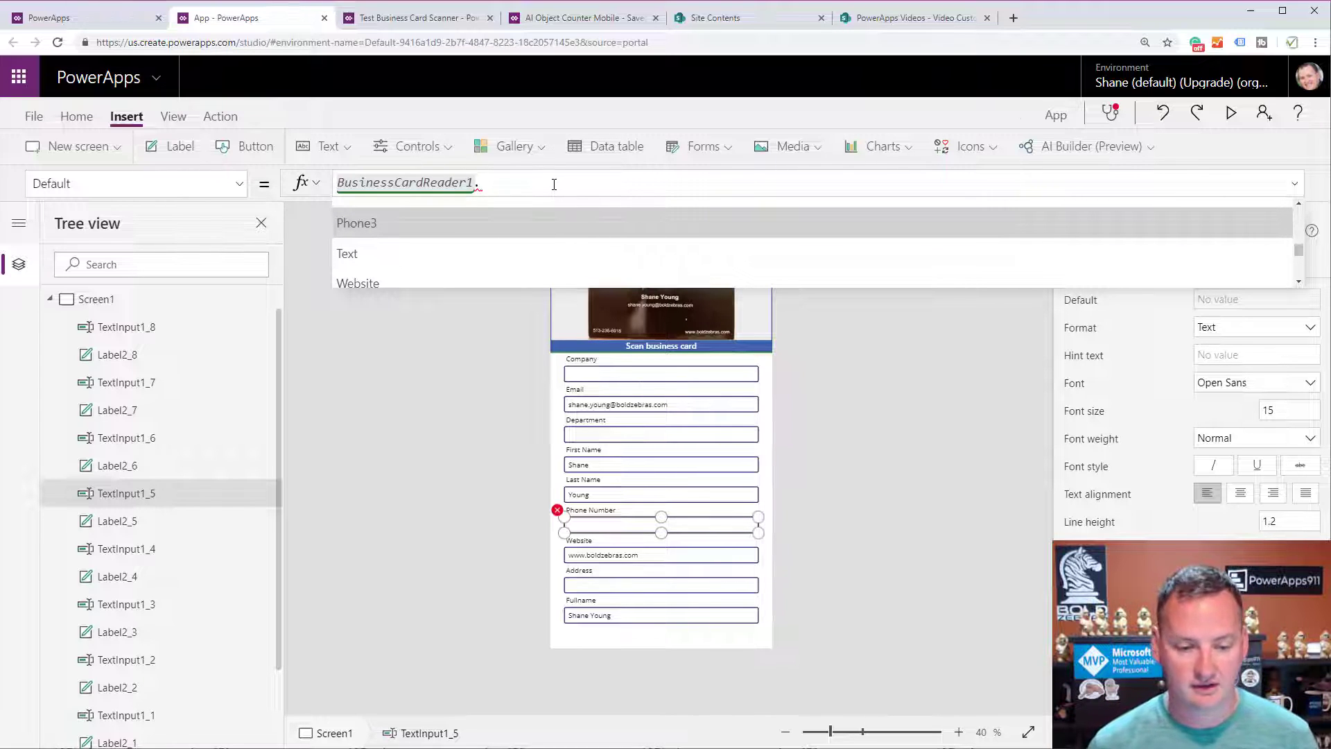
- Restore the Phone Number text input's default value to BusinessCardReader1.Phone1
type("pho")
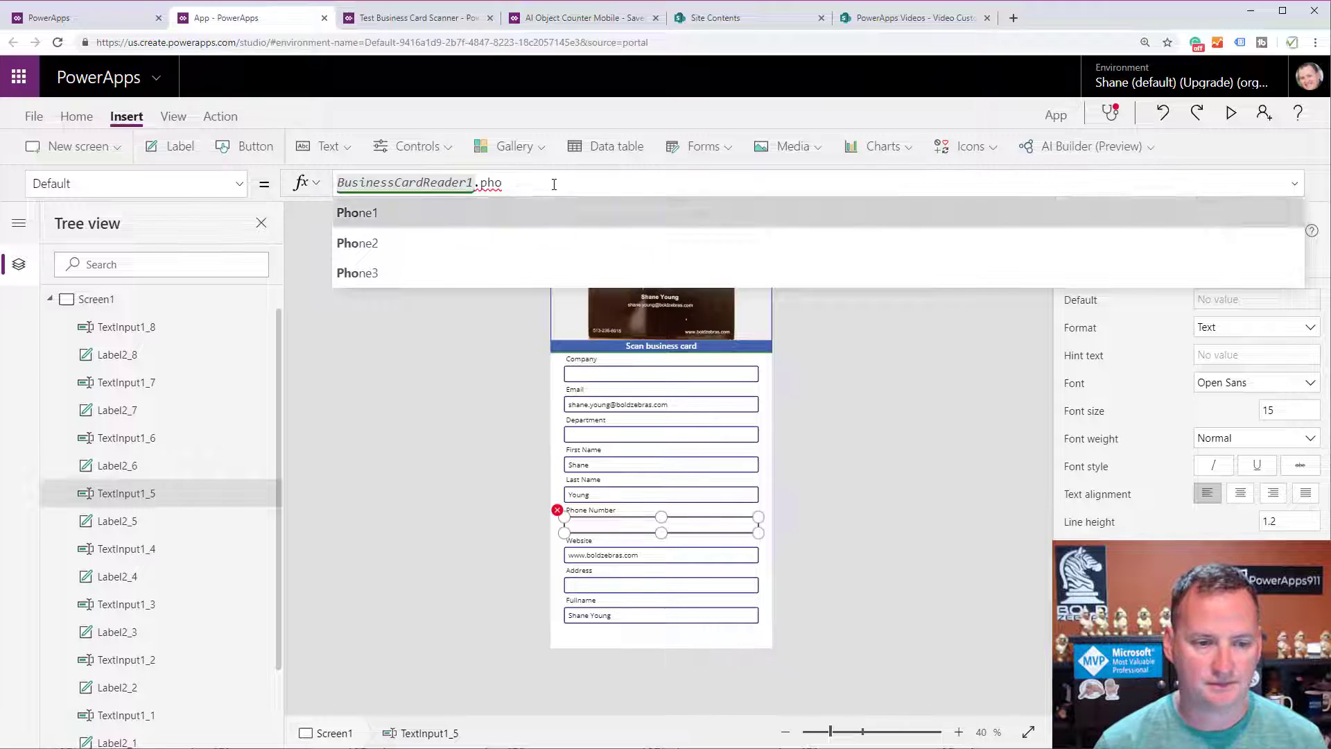
key("Tab")
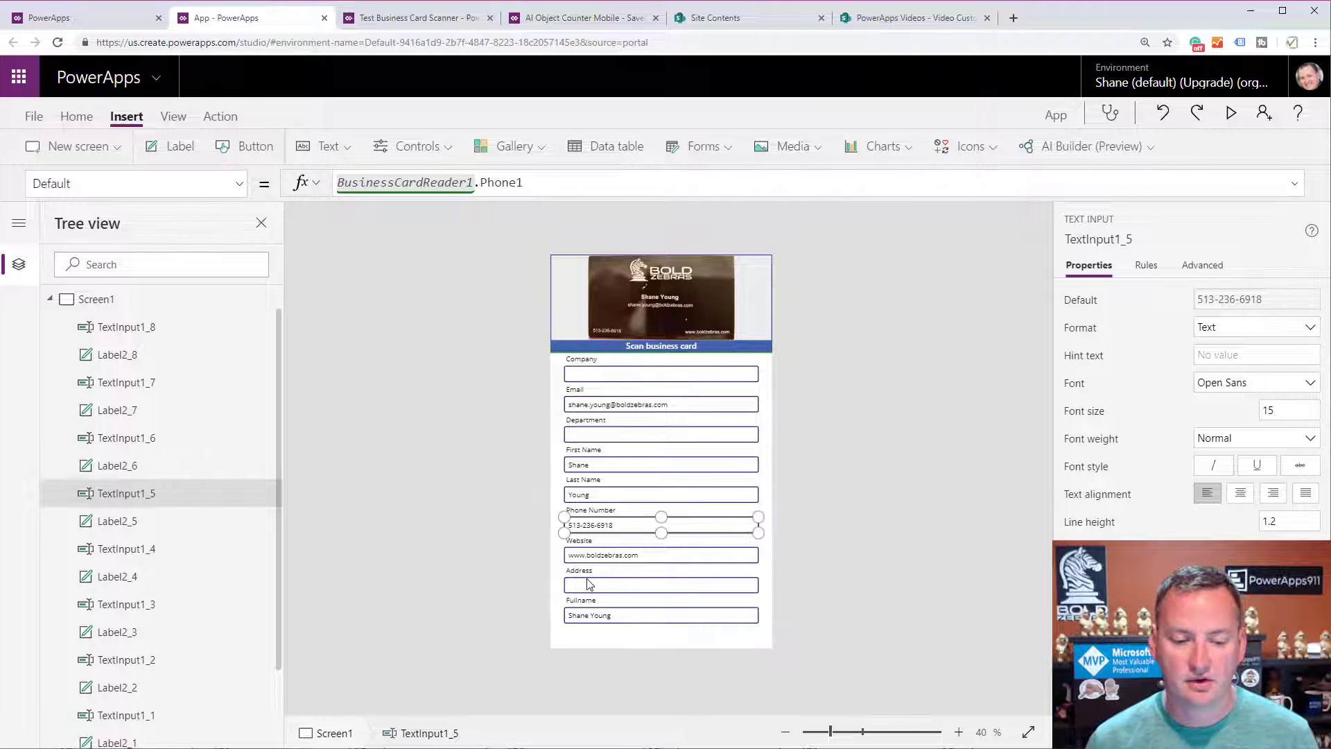
left_click(650, 643)
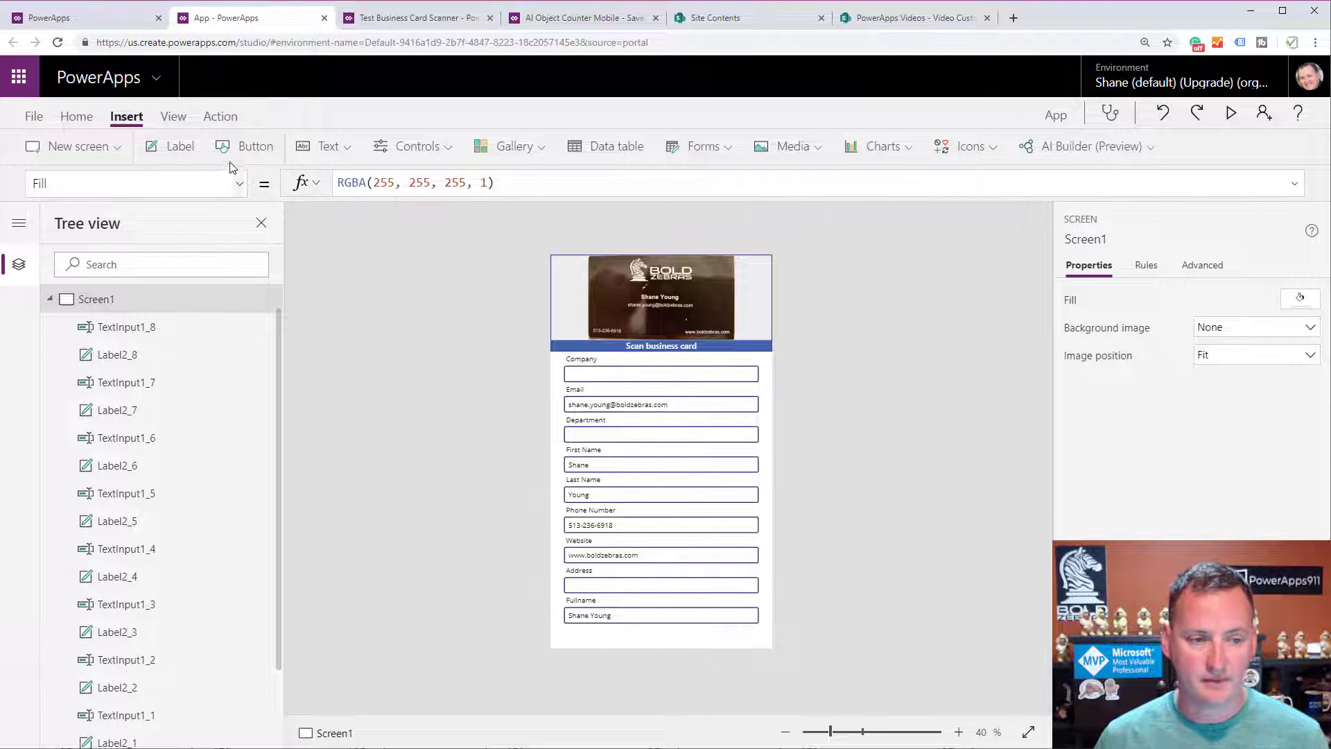
- Add a button below the Fullname field at X 0, Y 1086 and set its text to "Save to SharePoint"
left_click(243, 147)
left_click_drag(602, 287, 599, 631)
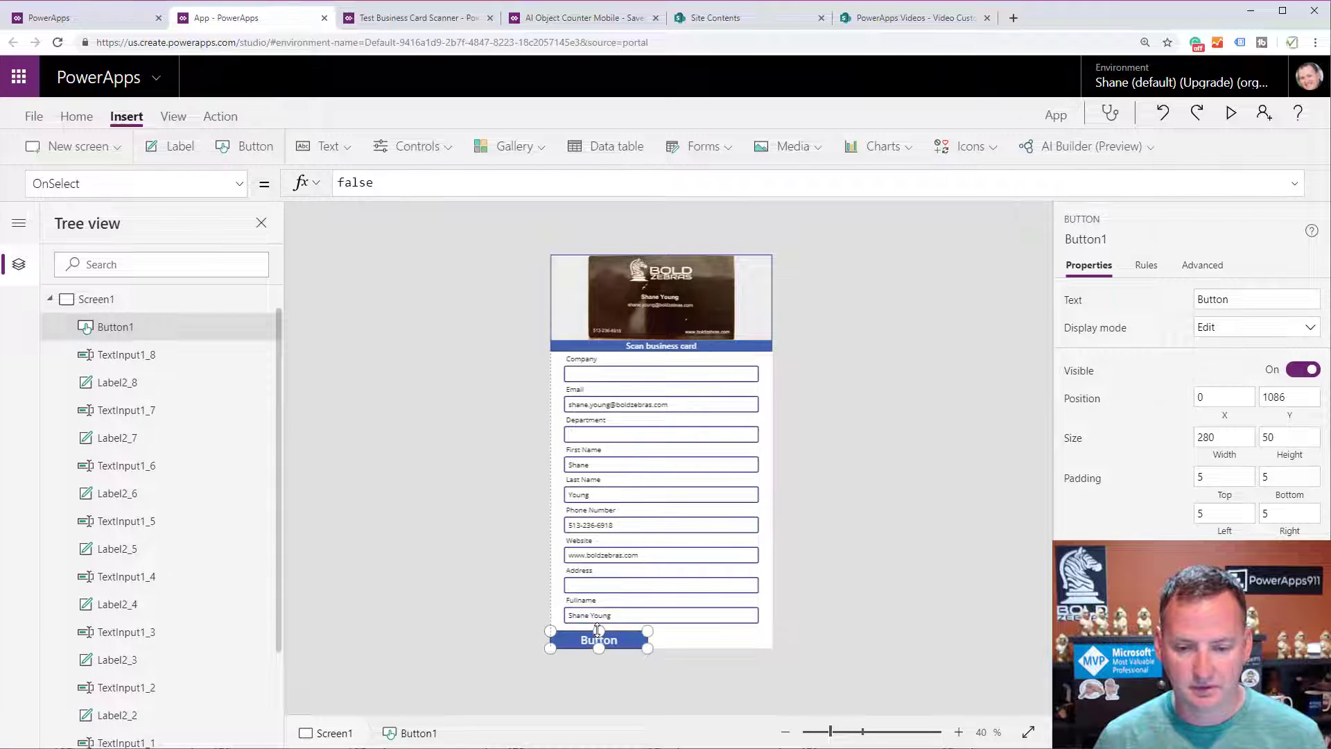
left_click_drag(1246, 300, 1114, 313)
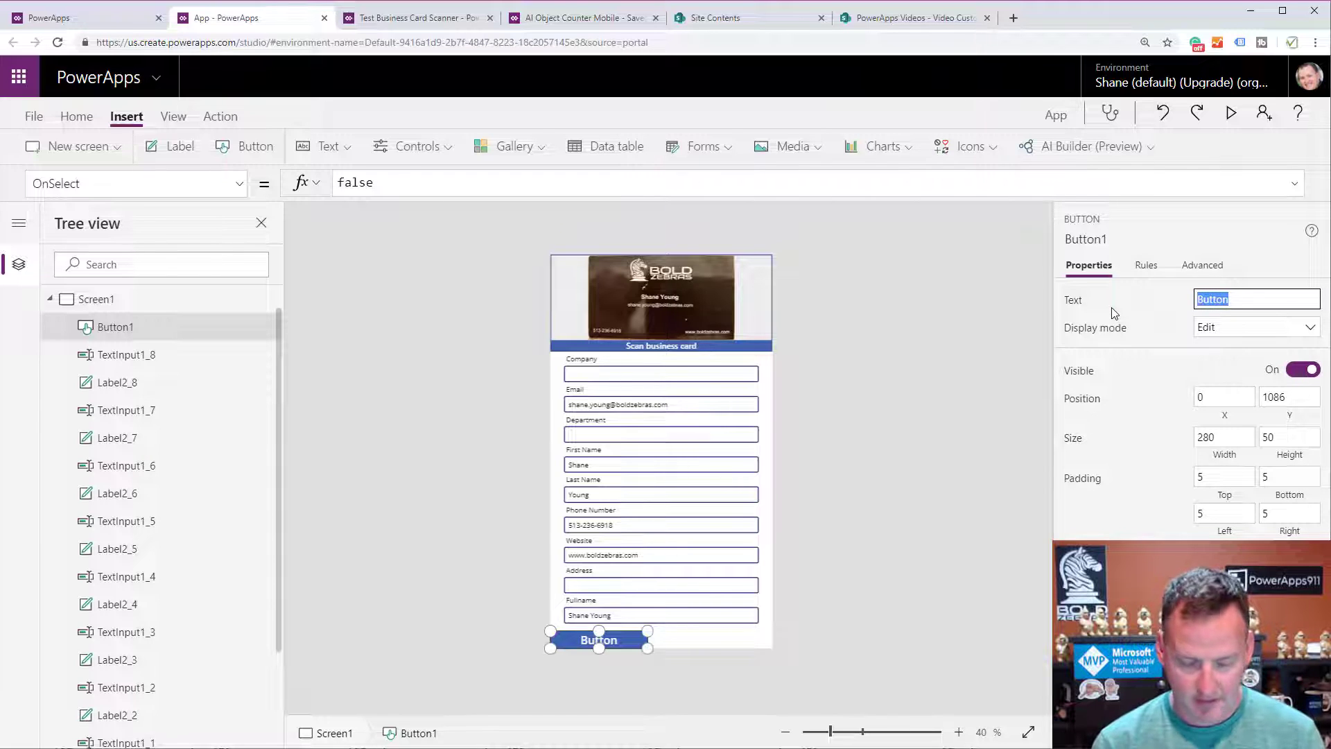
type("Save to Share")
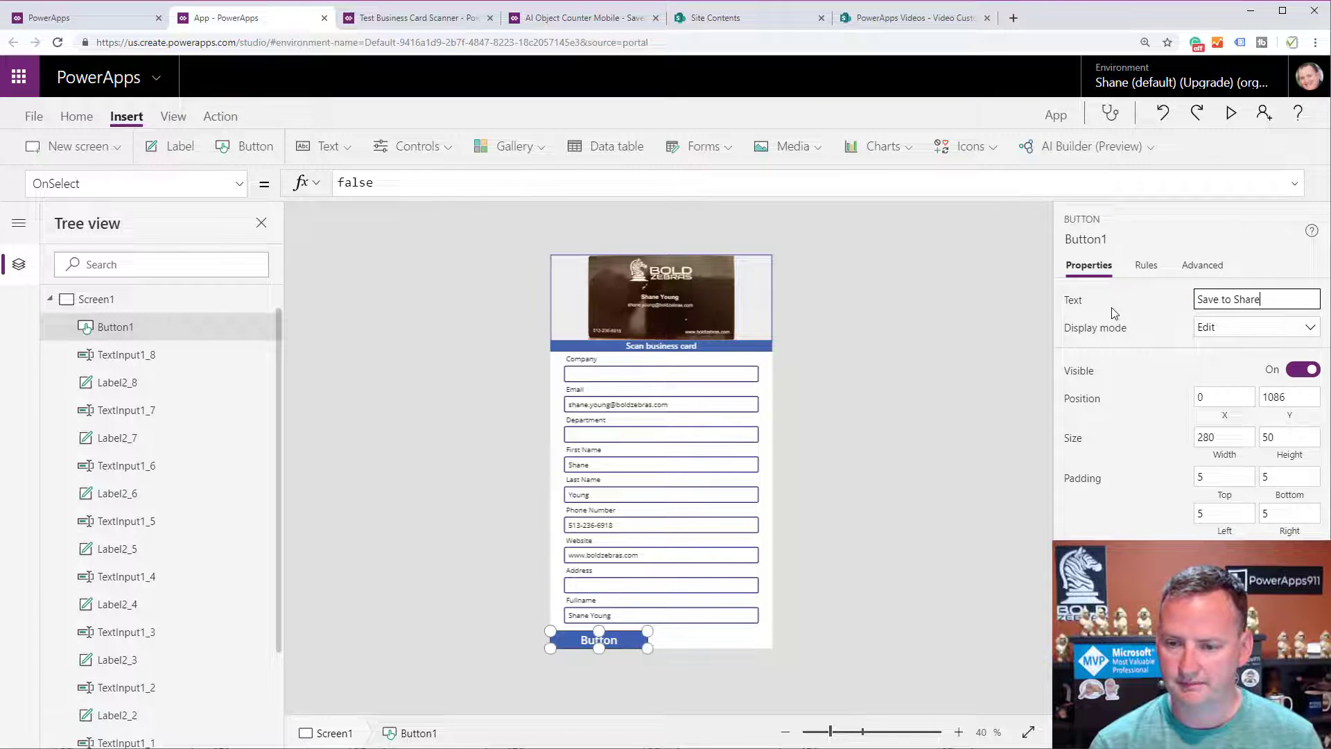
type("Point")
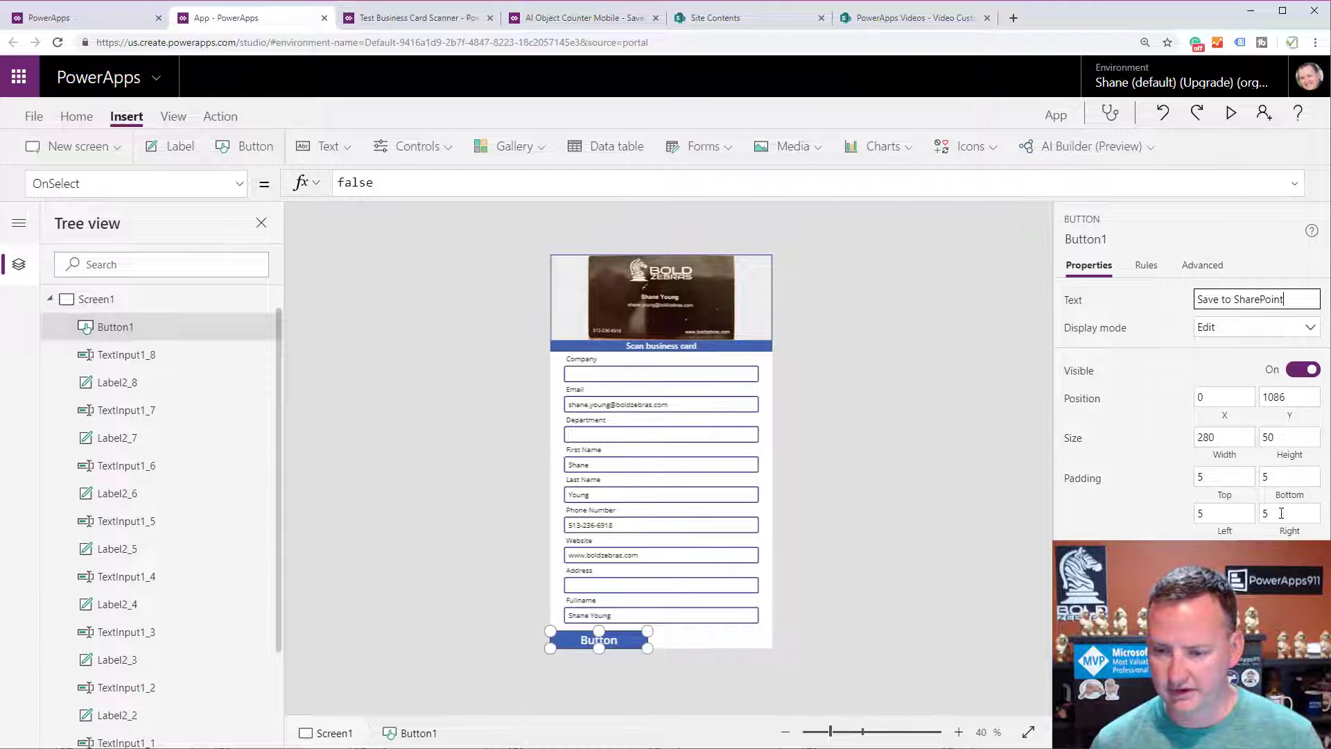
- Make the "Save to SharePoint" button's text small enough to fit on one line and move the button to Y 1083
key("Return")
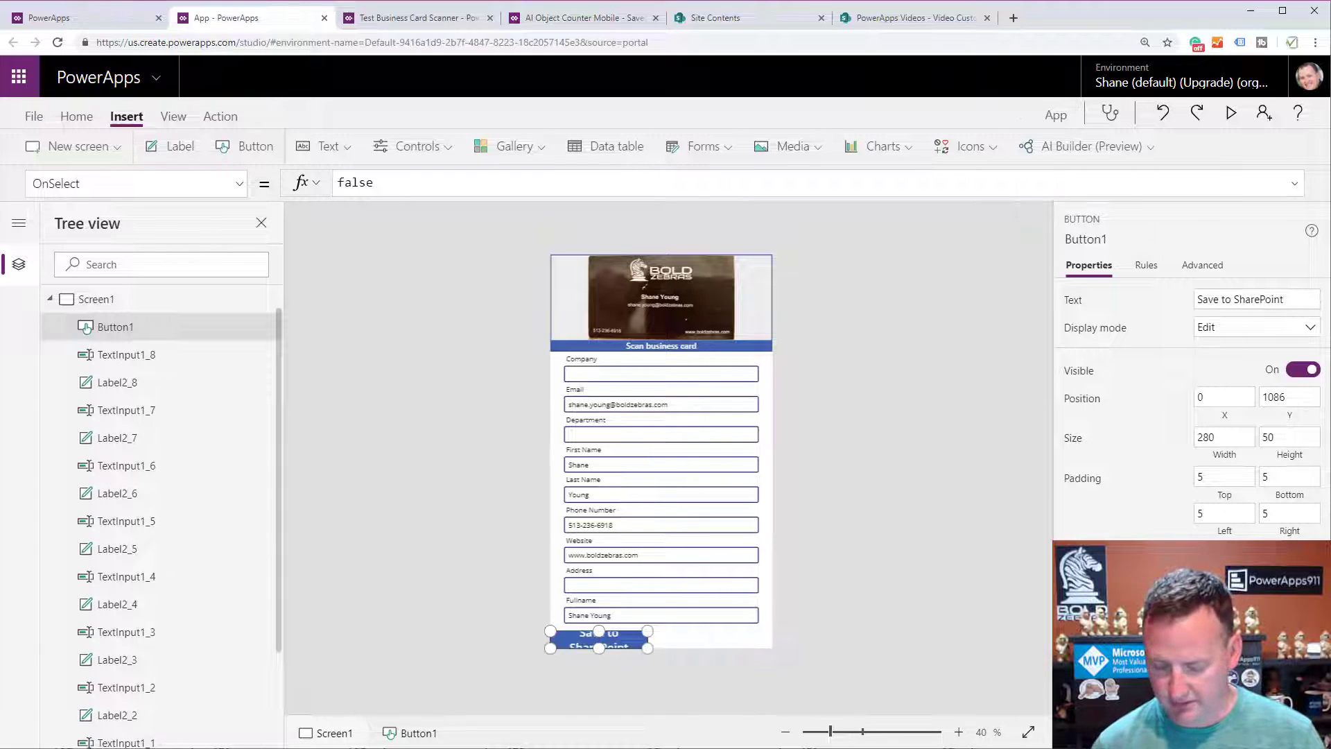
left_click(897, 649)
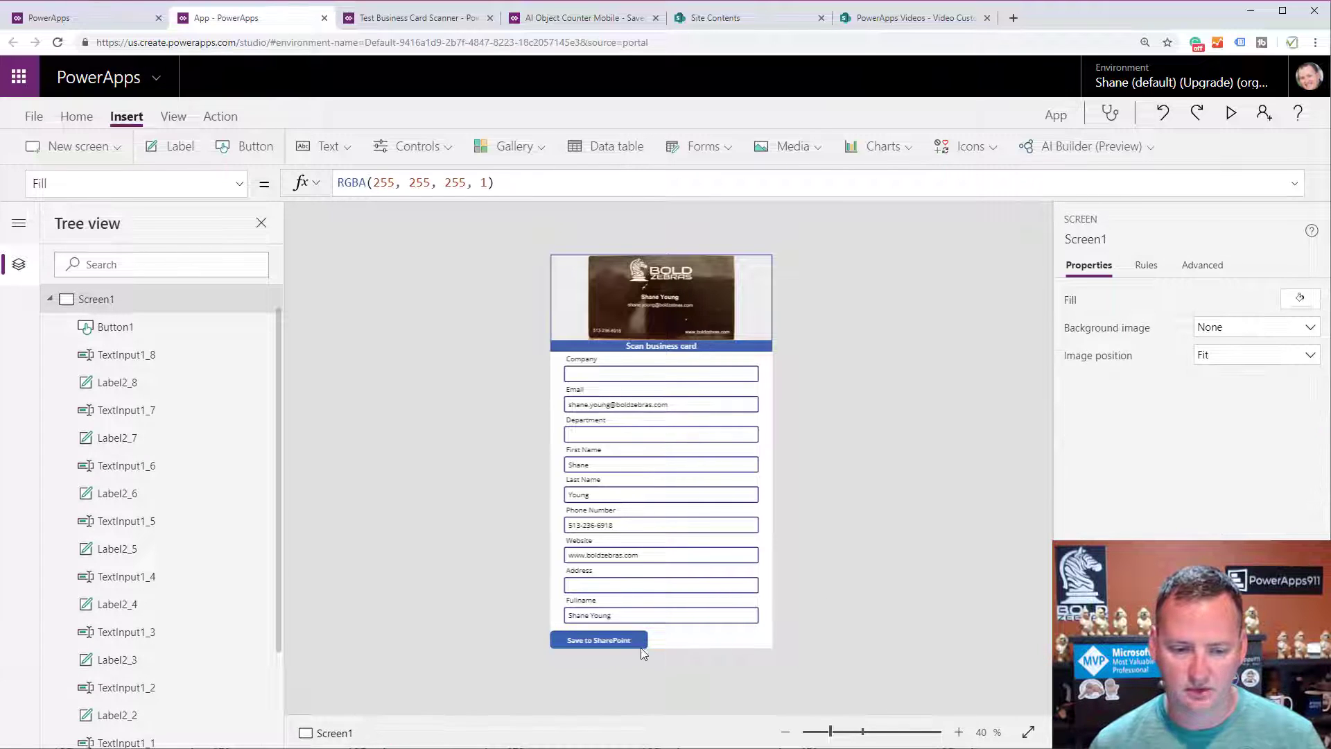
left_click(612, 640)
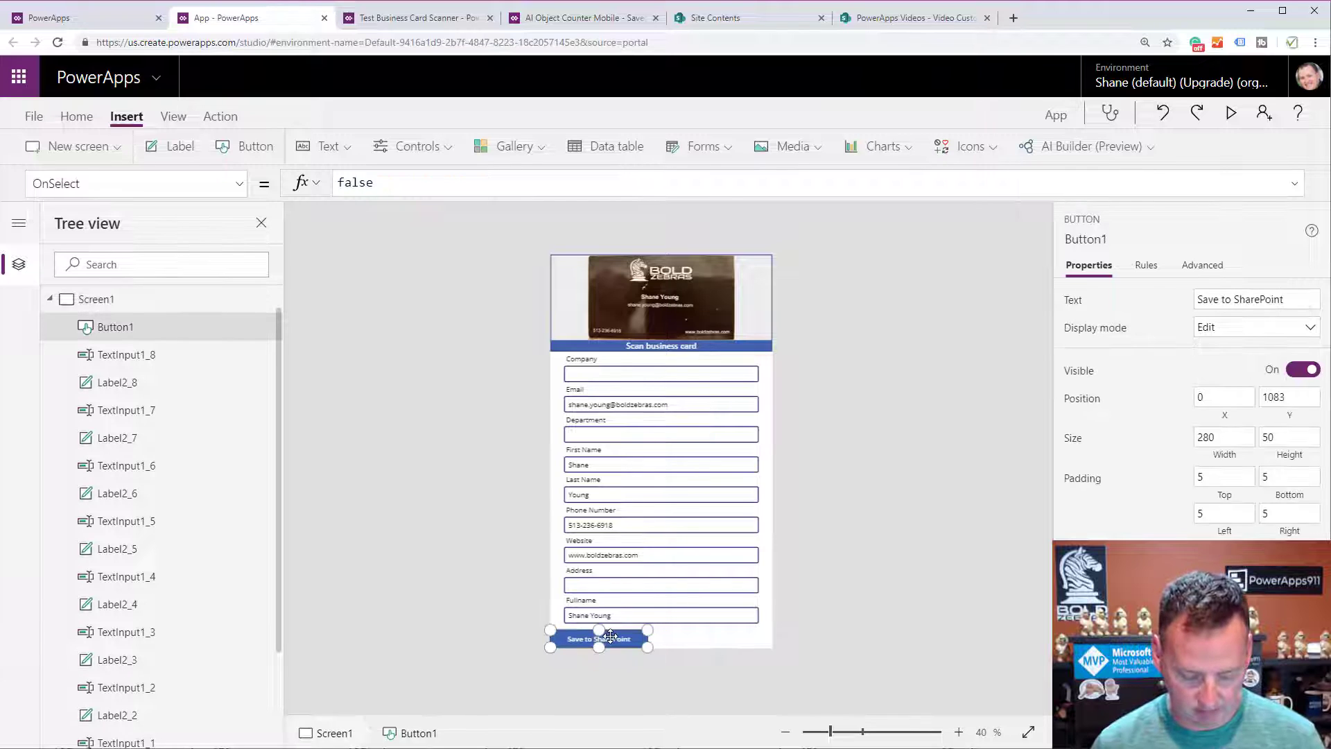
- Duplicate the Save to SharePoint button, place the copy beside it at X 320, Y 1086, and set its text to "More Info"
key("ctrl+c")
key("ctrl+v")
left_click_drag(635, 285, 725, 660)
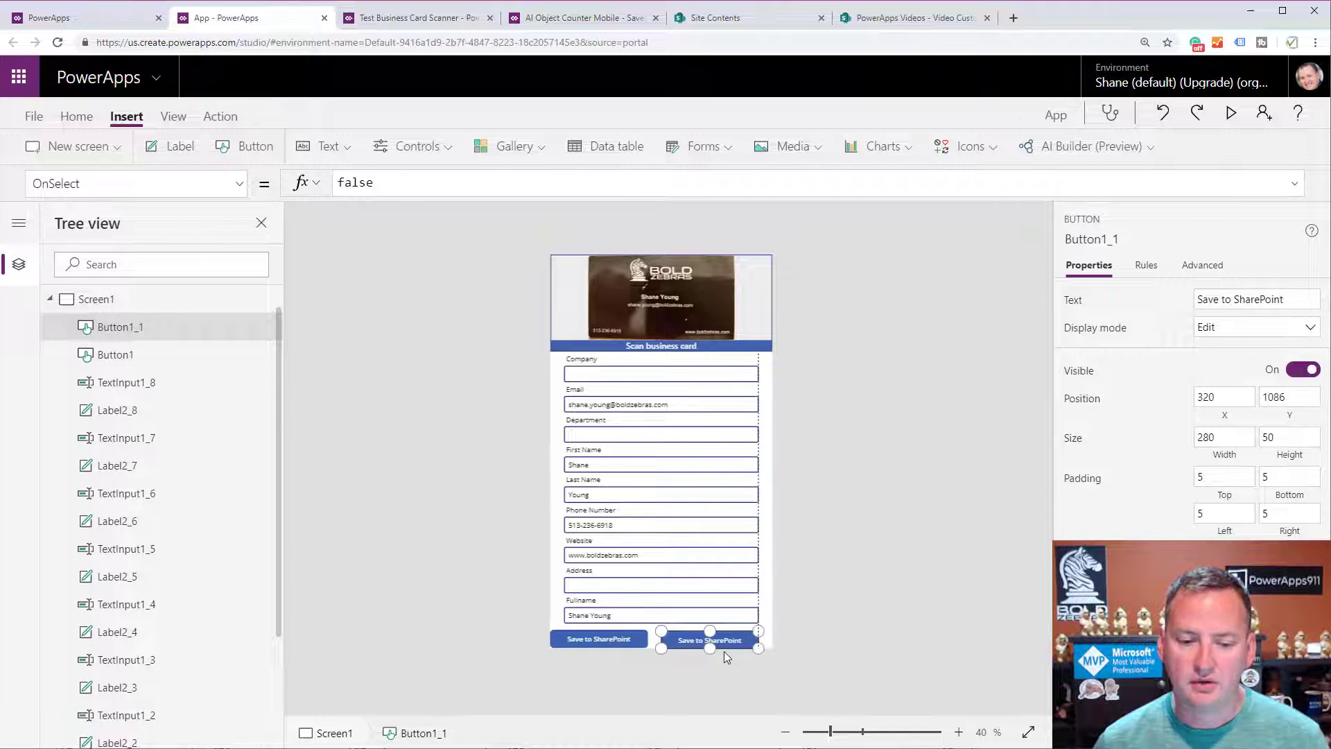
left_click(1251, 300)
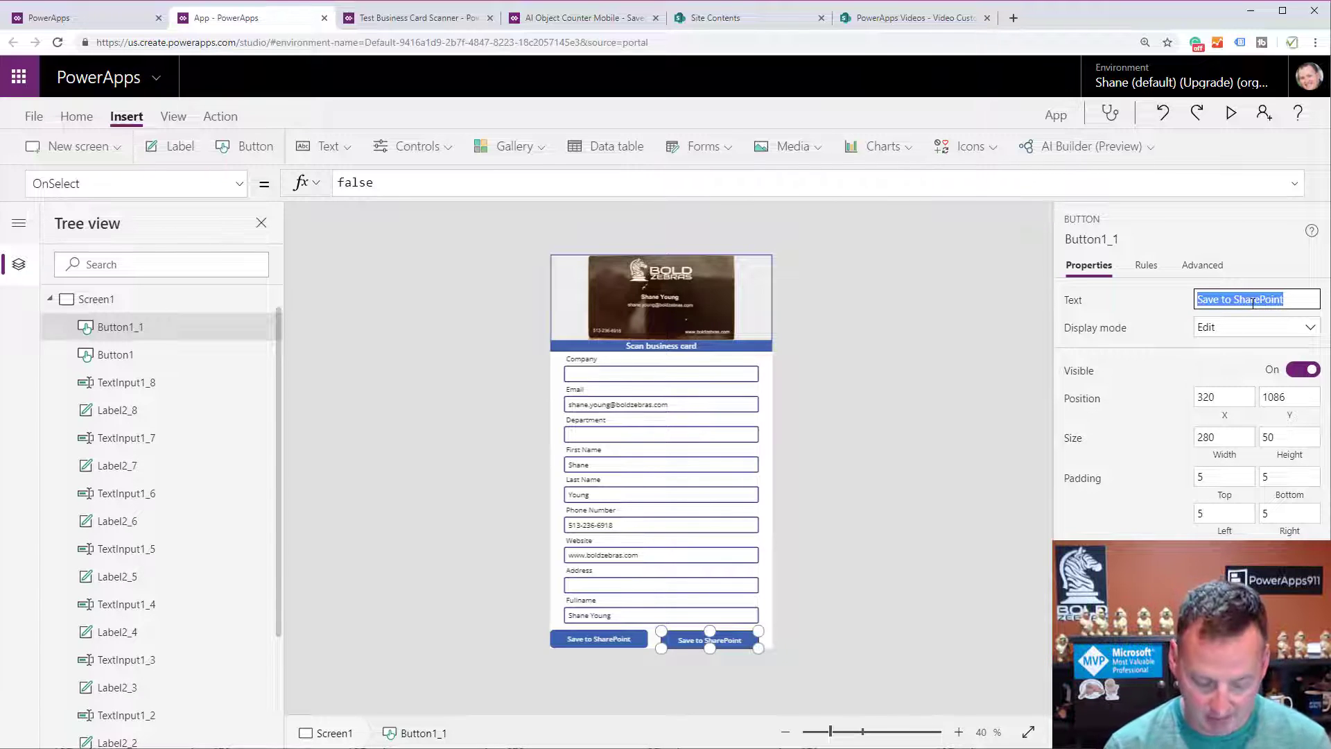
type("More Info")
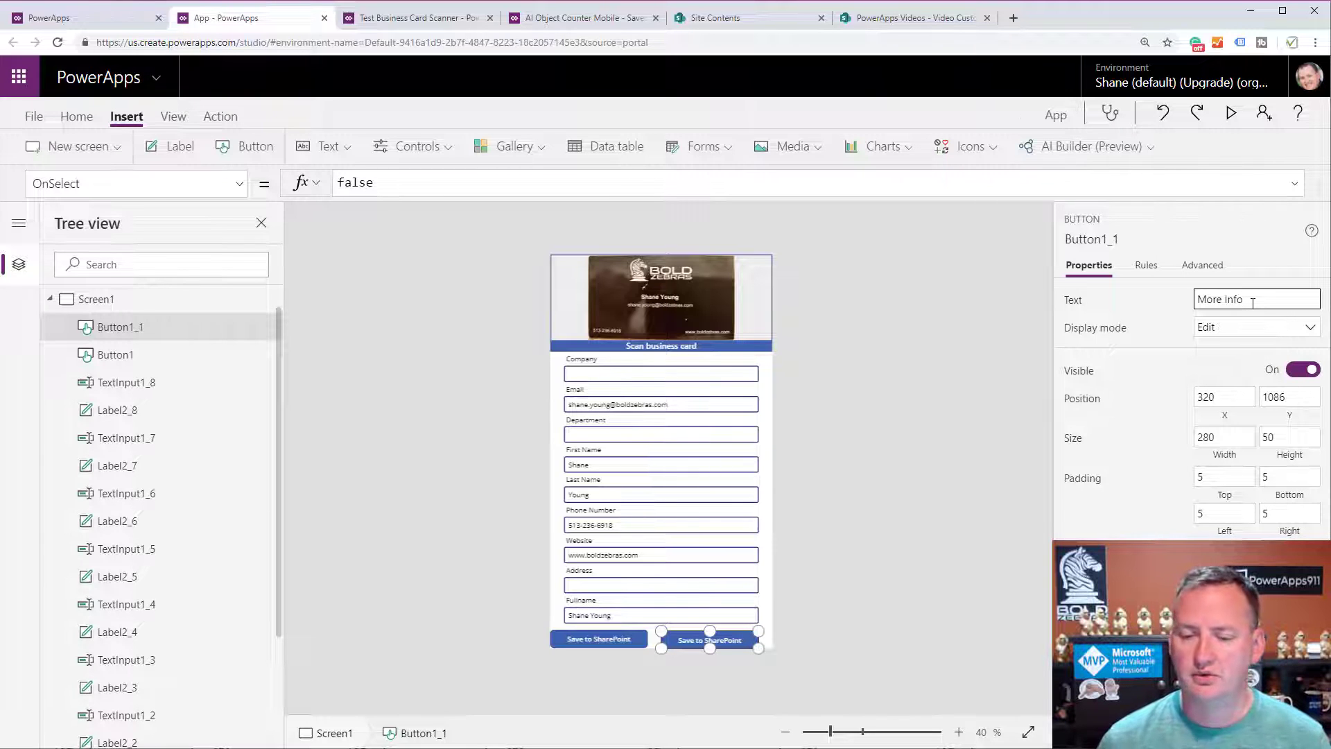
left_click(897, 521)
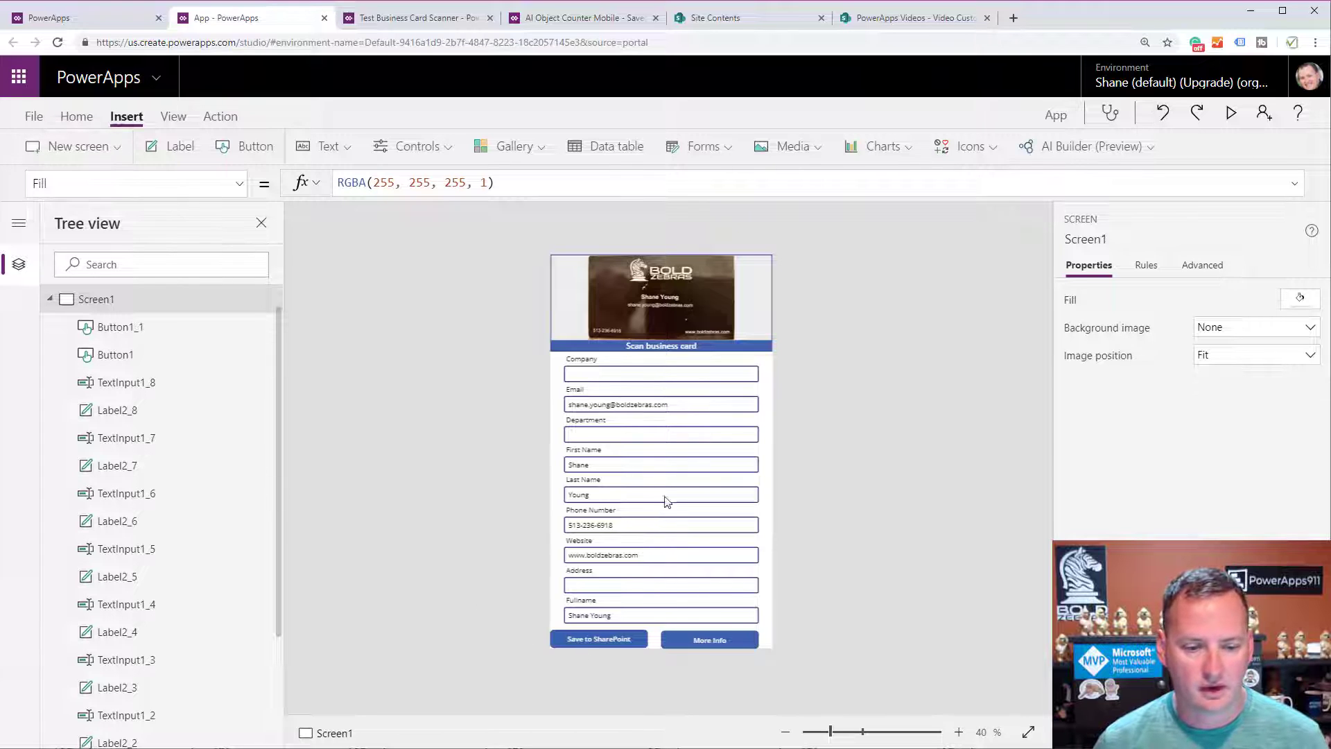
- Add a blank second screen and set the More Info button's OnSelect formula to Navigate(Screen2)
left_click(78, 146)
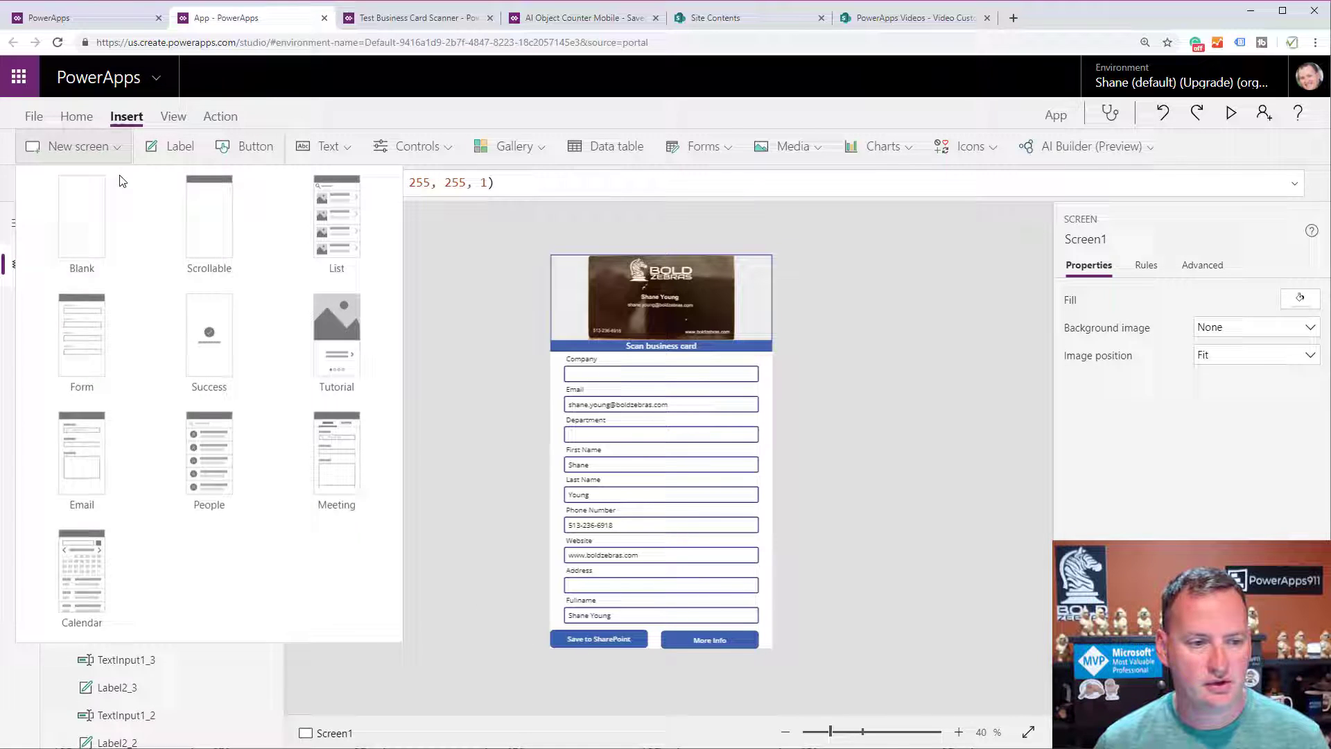
left_click(114, 227)
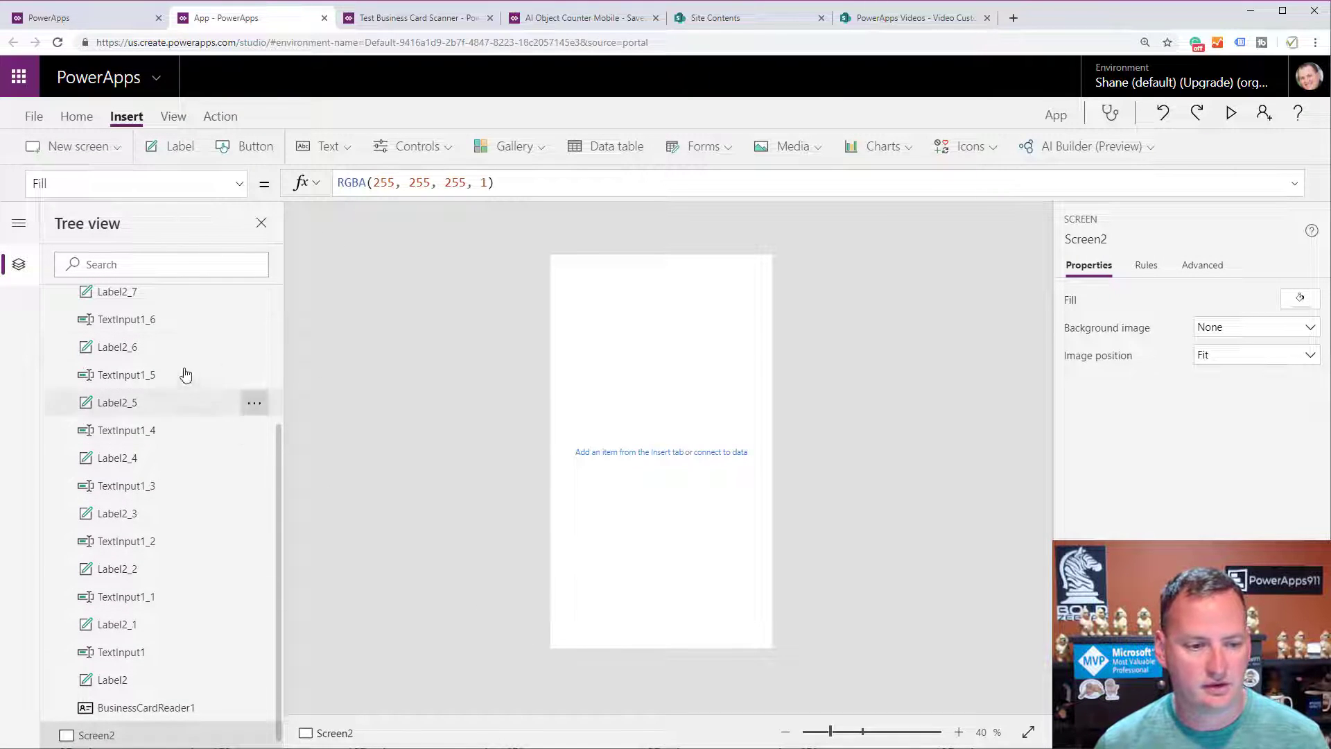
scroll(185, 374, "up", 3)
left_click(164, 327)
left_click(724, 635)
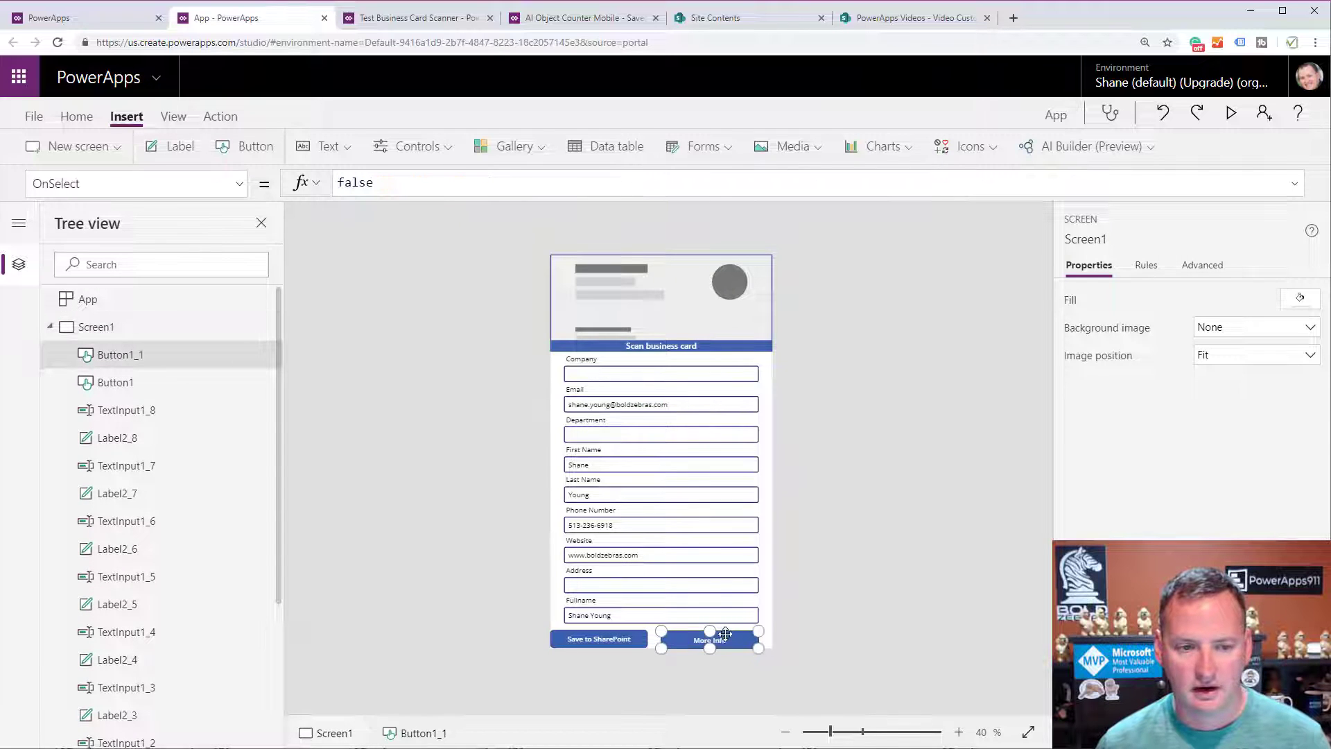
double_click(461, 184)
type("n")
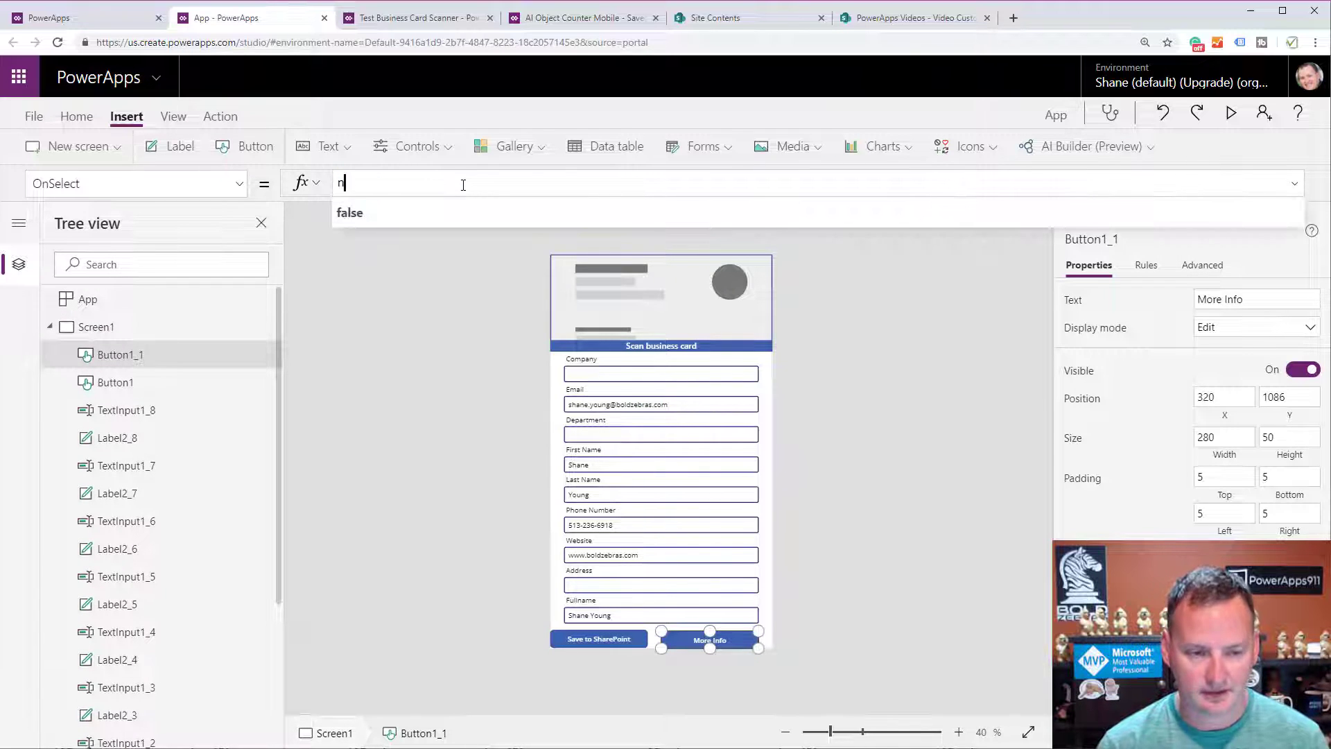
type("a")
key("Tab")
key("Down")
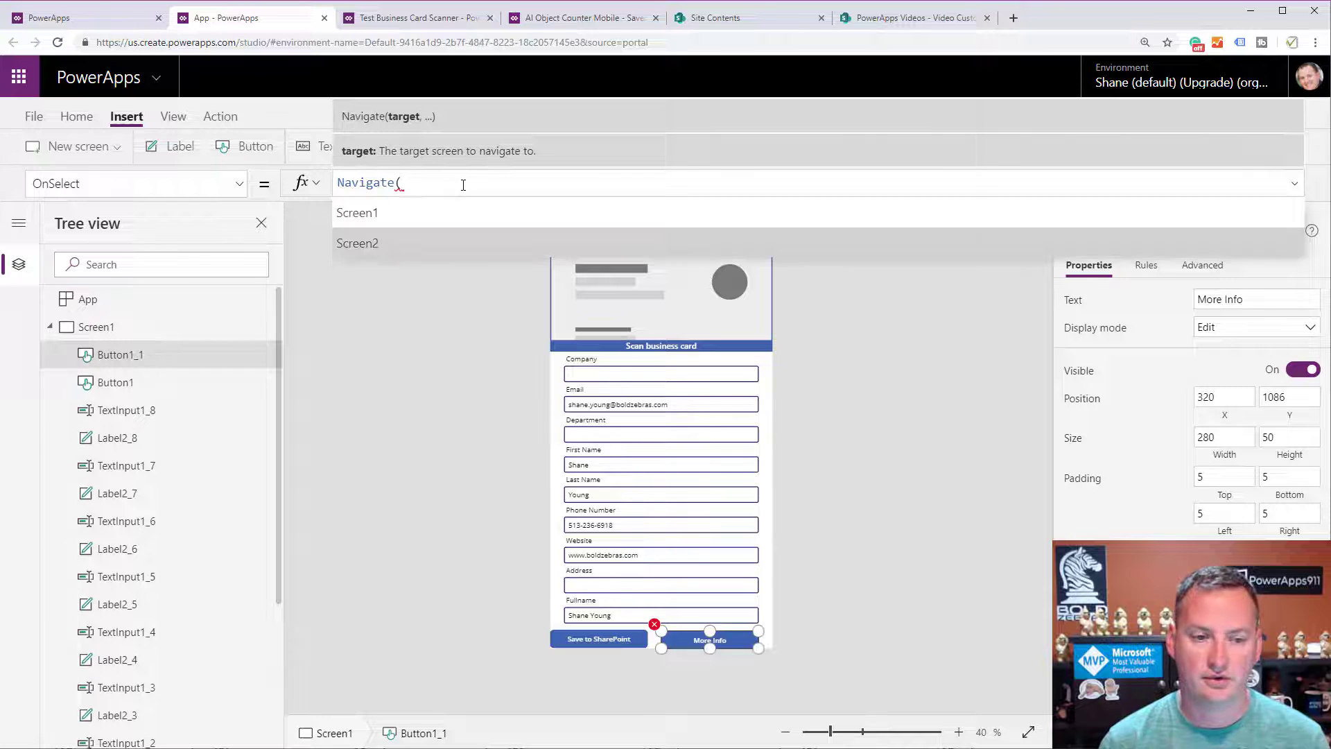
key("Tab")
type(")")
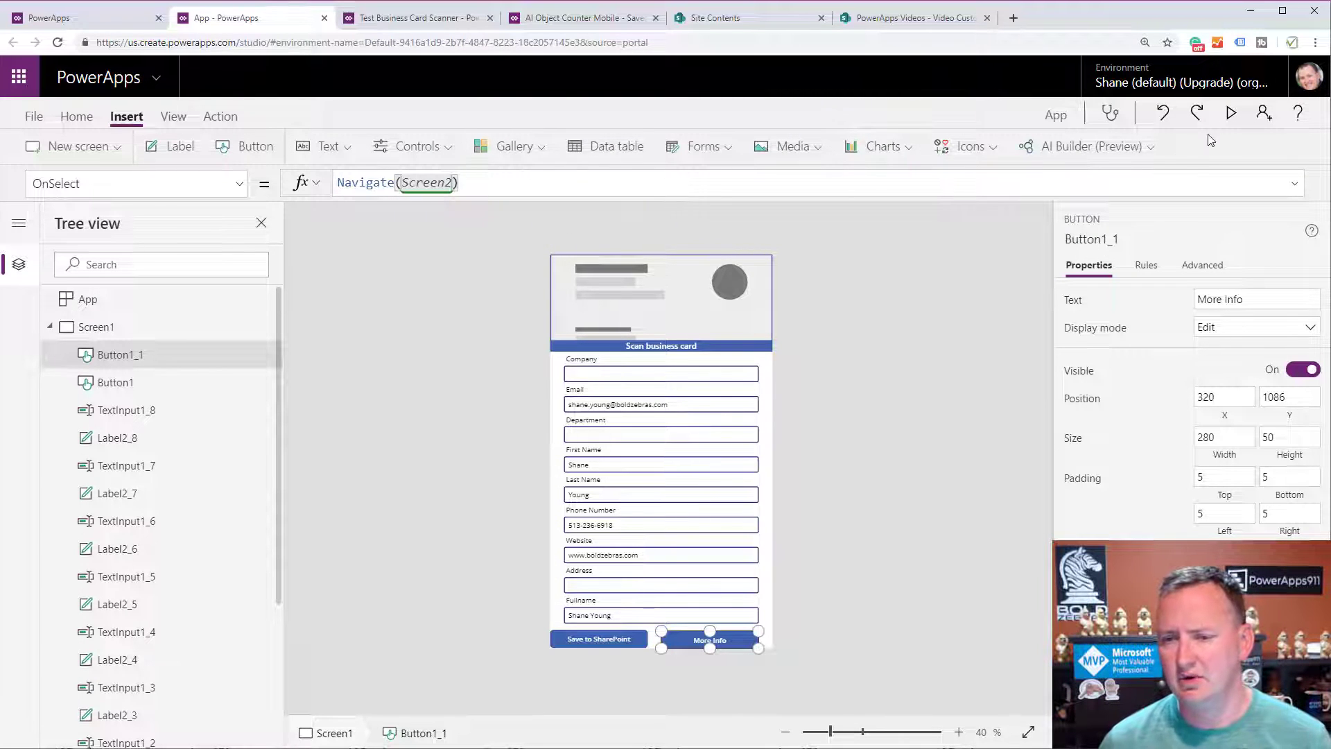
- Preview the app to test that More Info navigates to the second screen, and close the preview
left_click(1231, 113)
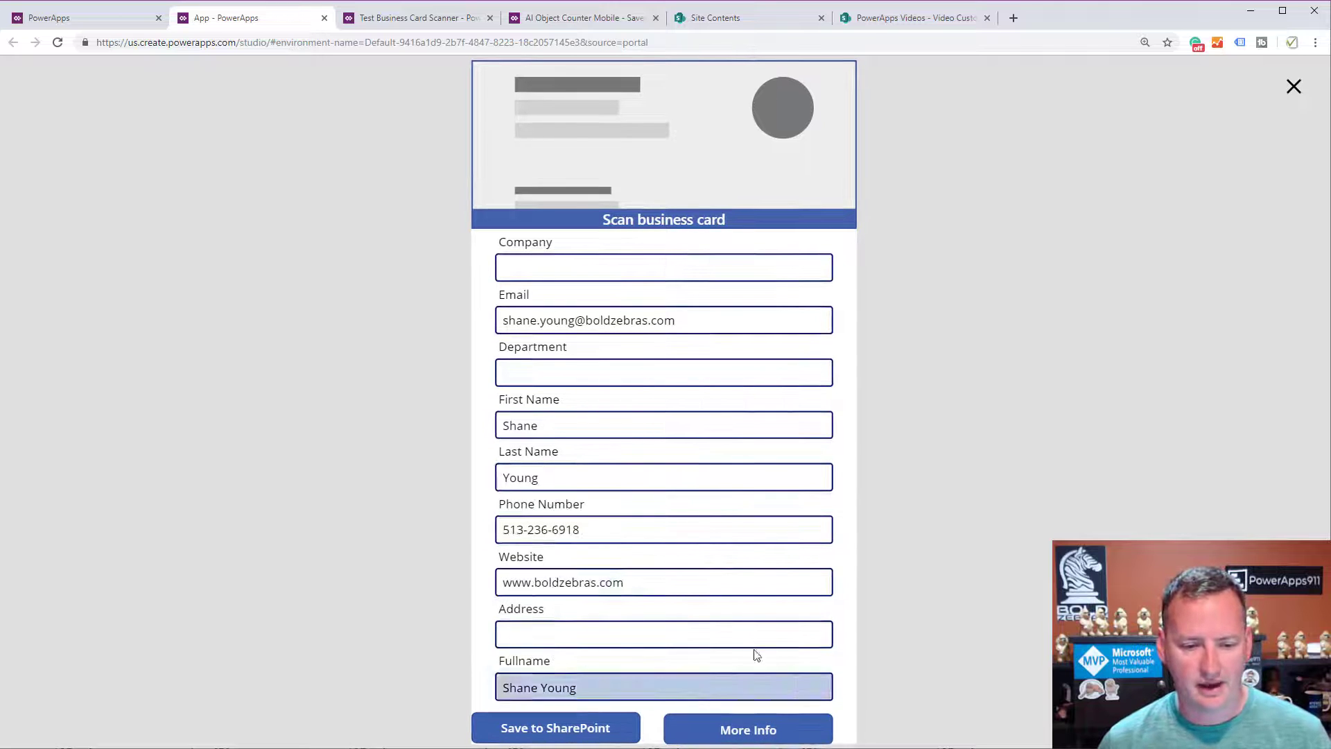
left_click(770, 728)
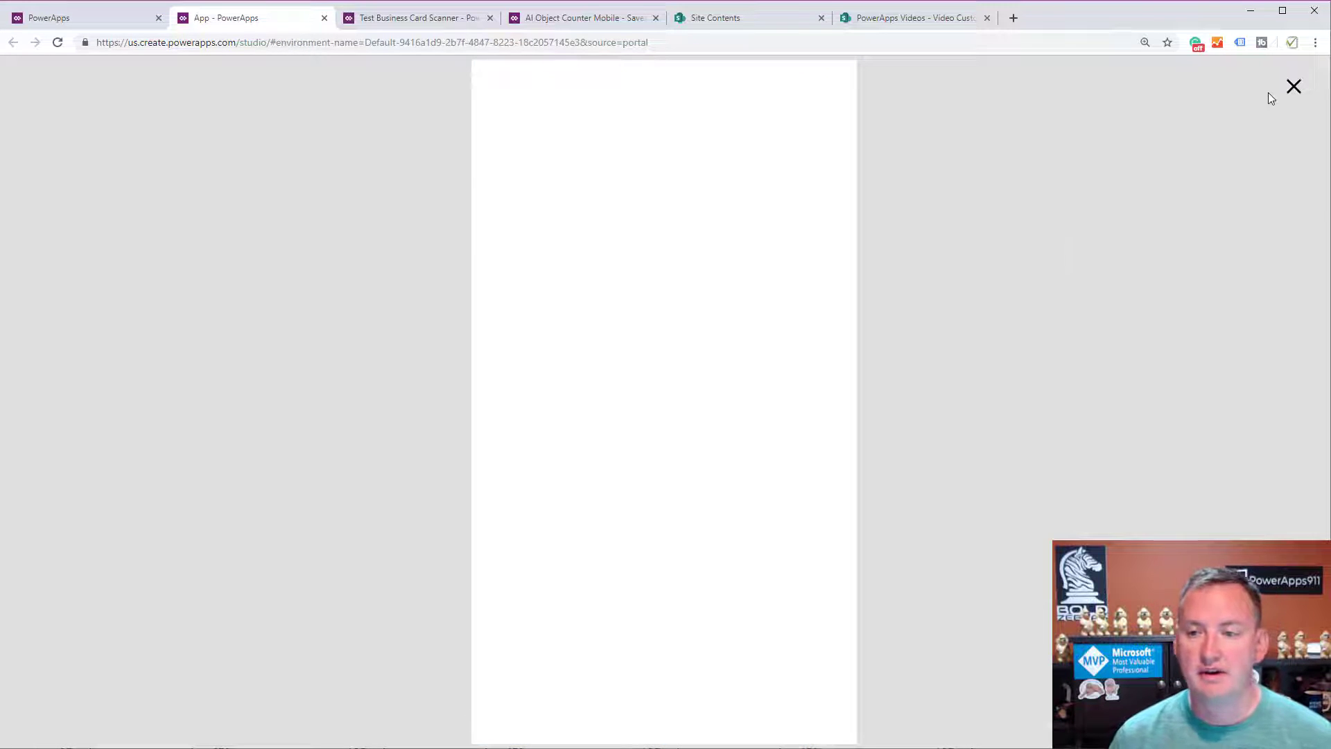
left_click(1293, 87)
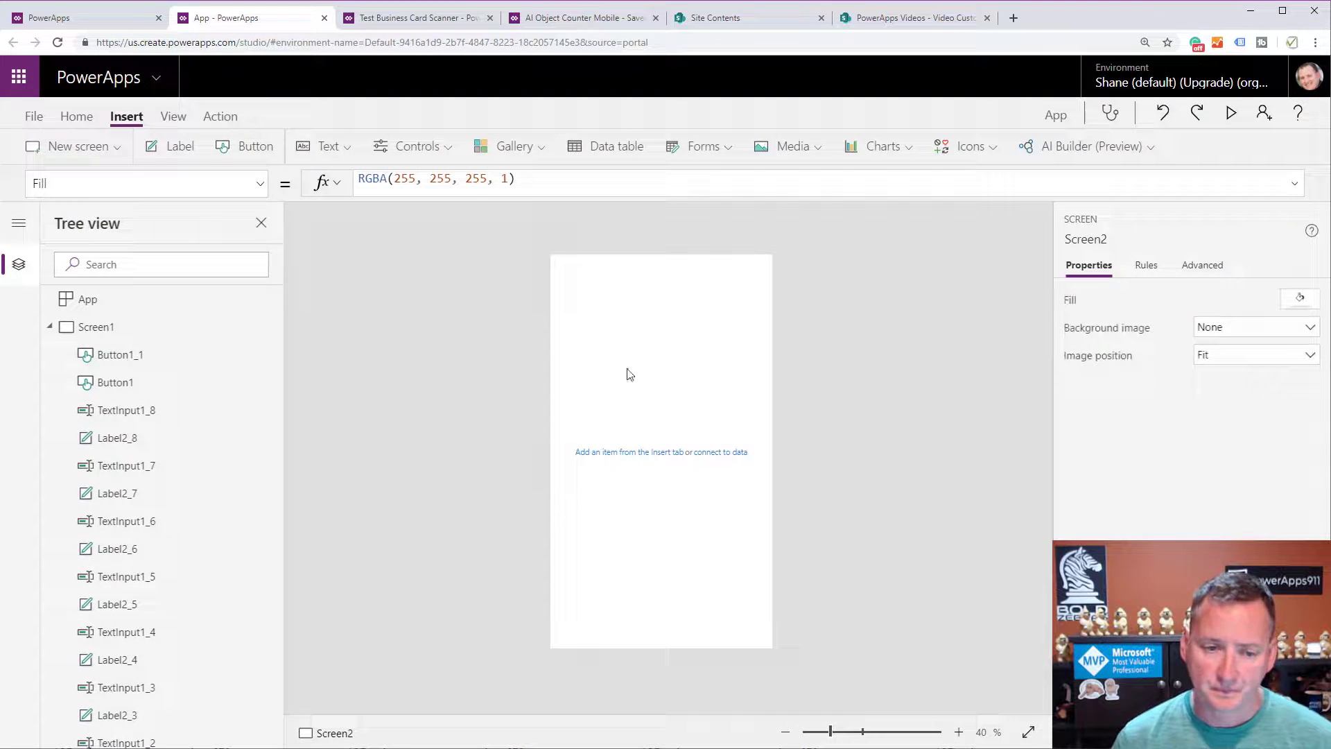
- Add a label at the top of Screen2 and set its text to "Orginal Image"
left_click(326, 148)
left_click(333, 181)
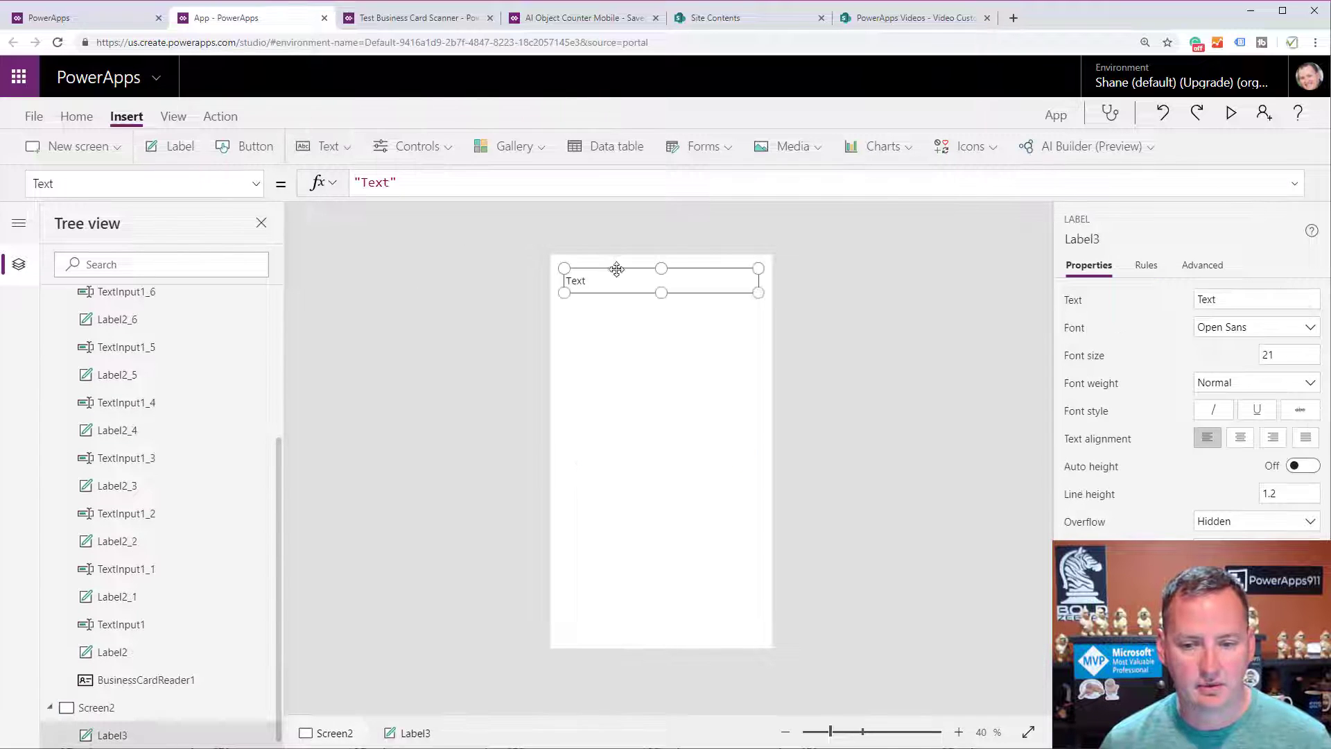
left_click_drag(1195, 300, 1214, 298)
type("Orginal Image")
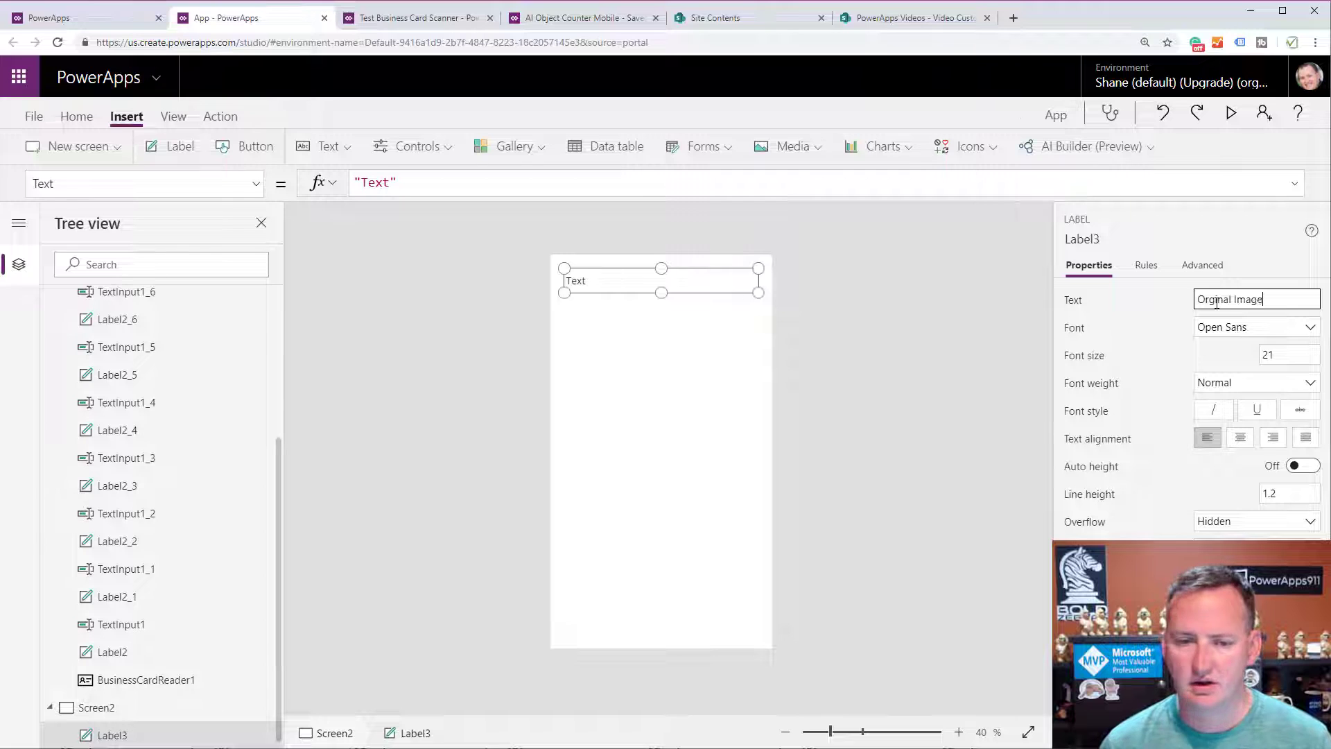
left_click(522, 374)
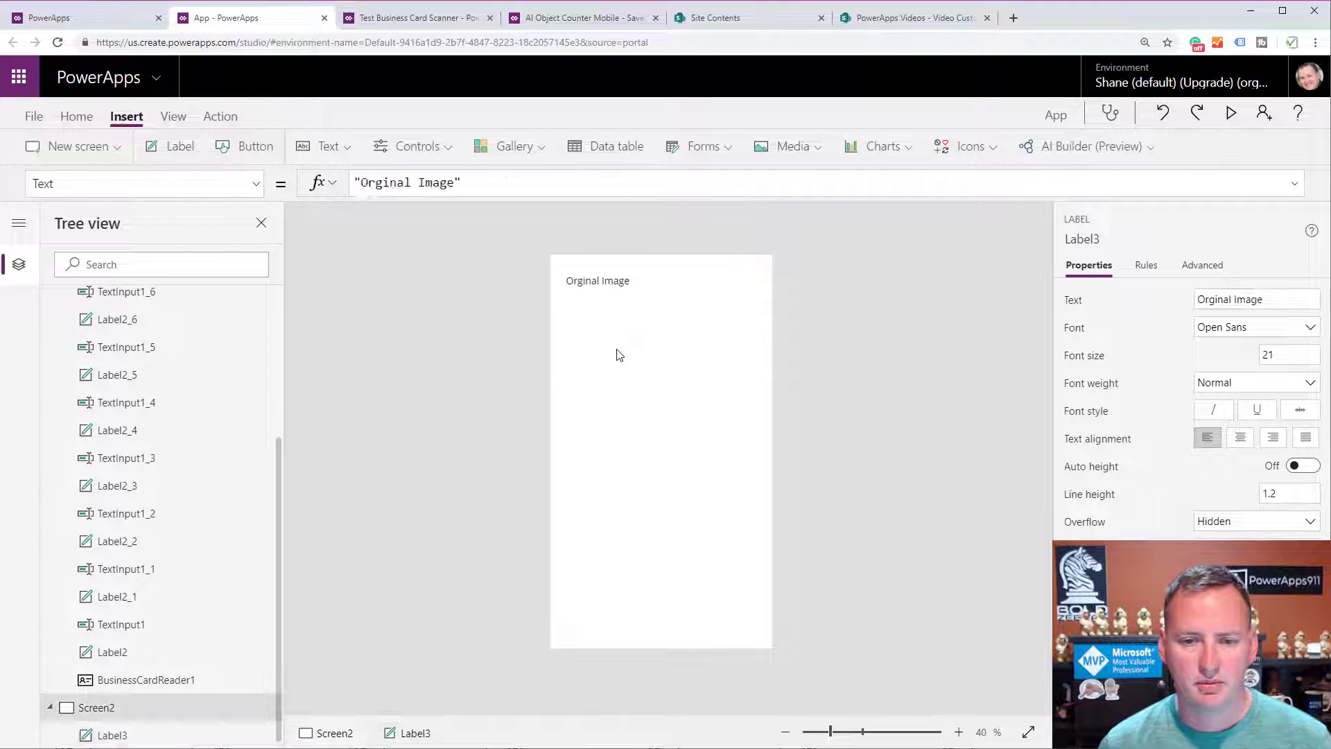
- Insert an image control below the label and stretch it across the screen at X 0, Y 110, 640 wide and 320 high
left_click(797, 146)
left_click(808, 195)
left_click_drag(608, 296, 607, 312)
left_click_drag(675, 348, 772, 348)
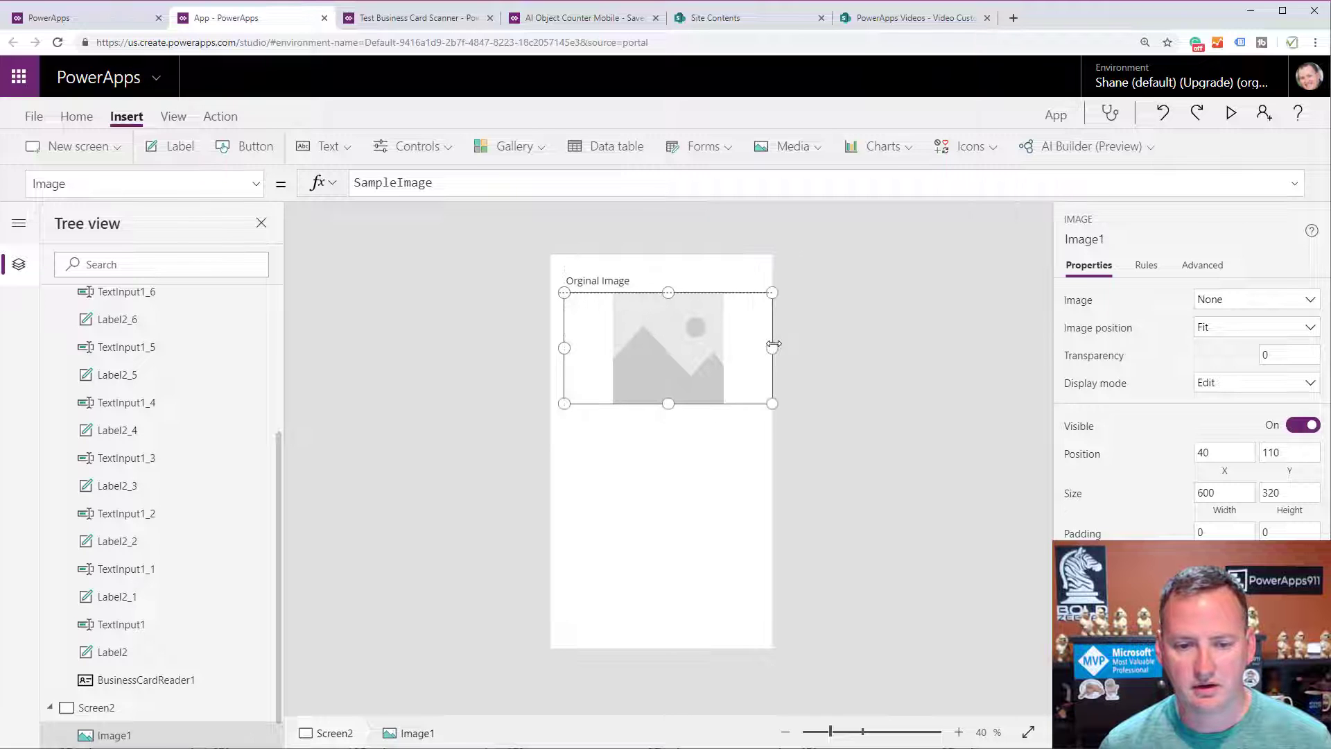
left_click_drag(565, 346, 550, 348)
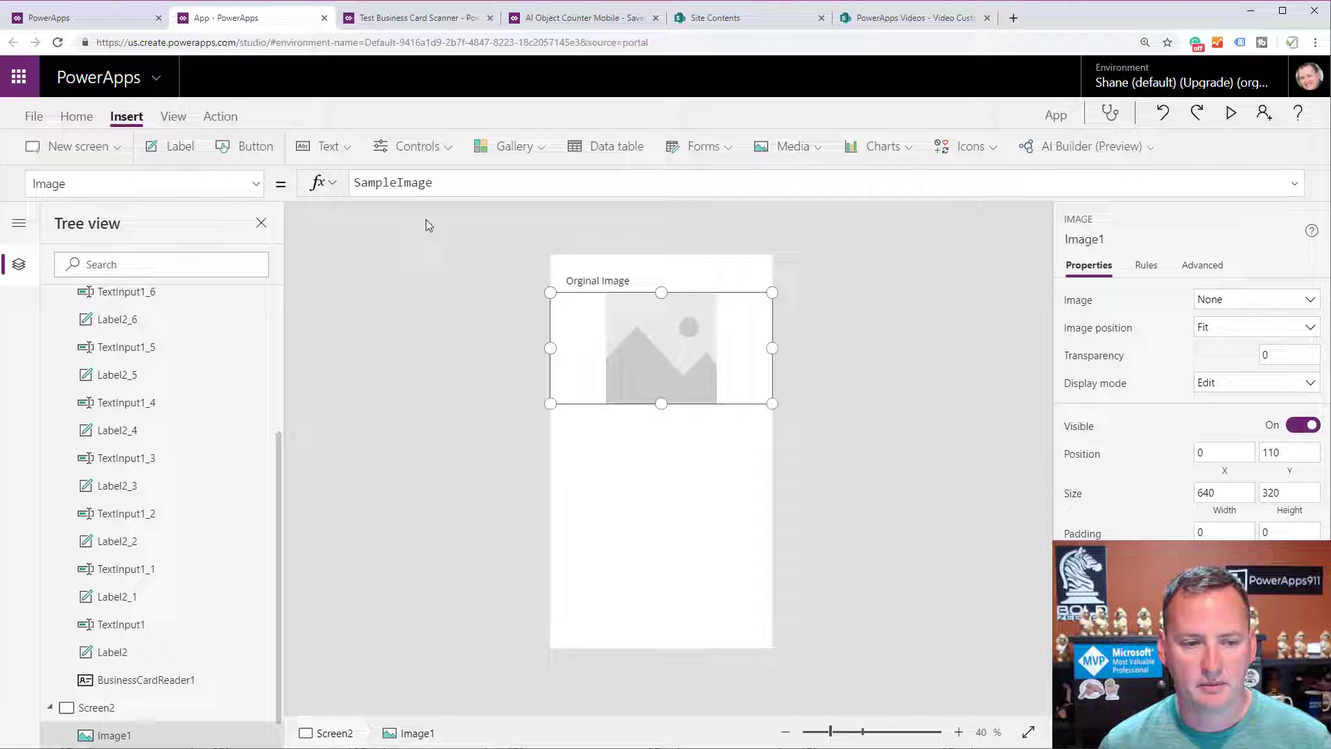
- Set the image control's Image property to BusinessCardReader1.OriginalImage
double_click(412, 183)
type("b")
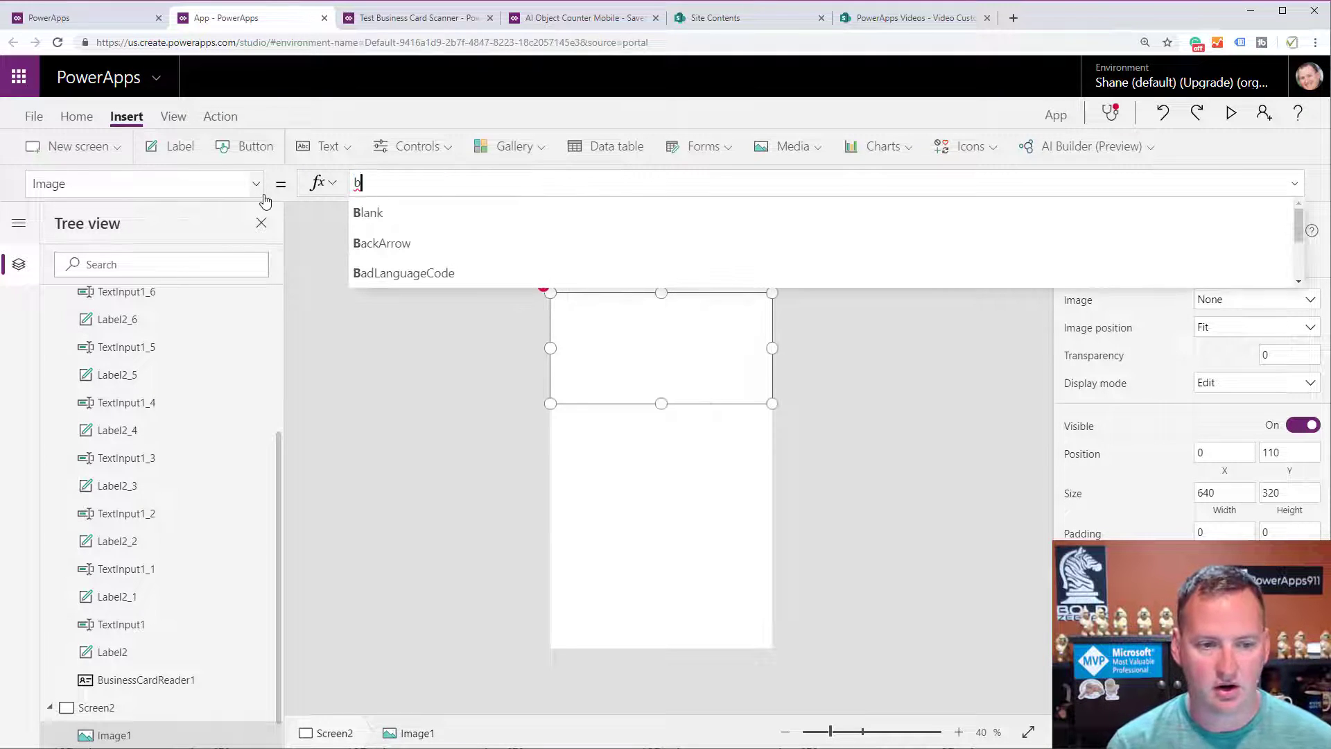
type("us")
key("Tab")
type(".")
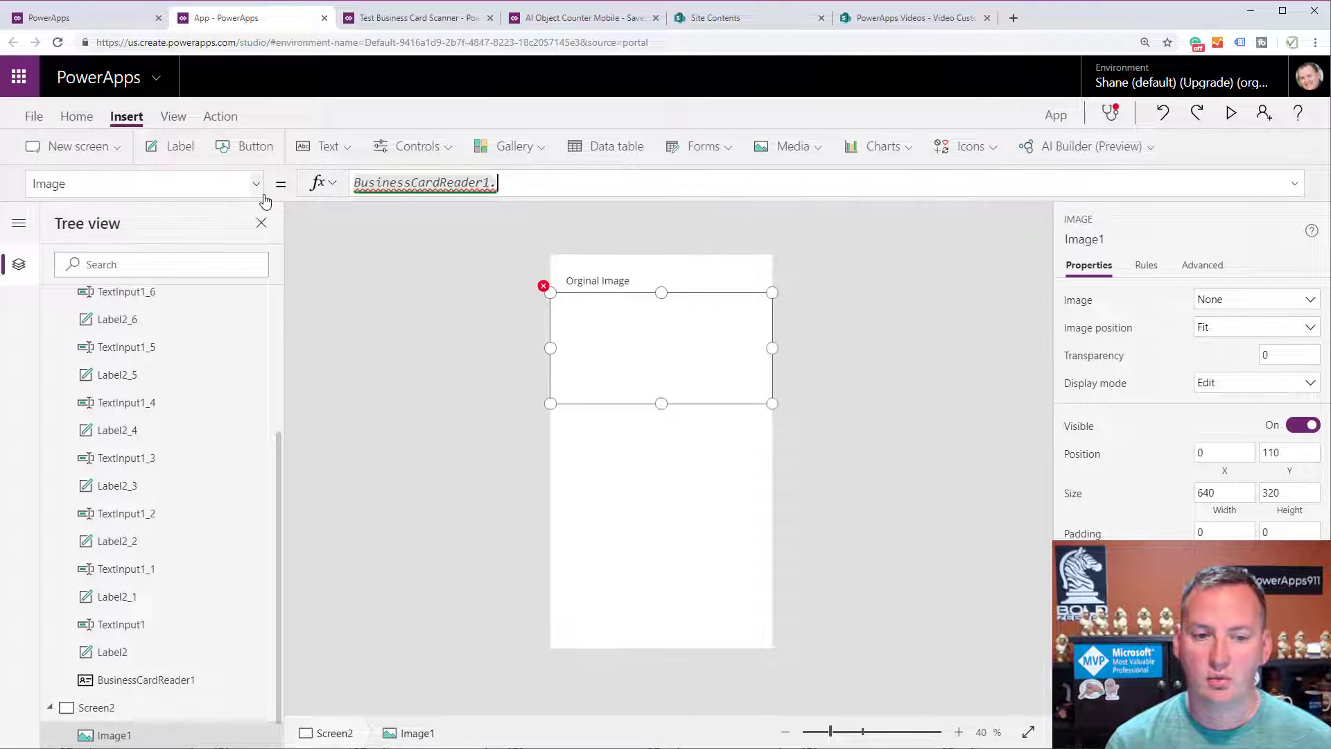
key("Down")
key("Down")
key("Down")
key("Down")
key("Down")
key("Down")
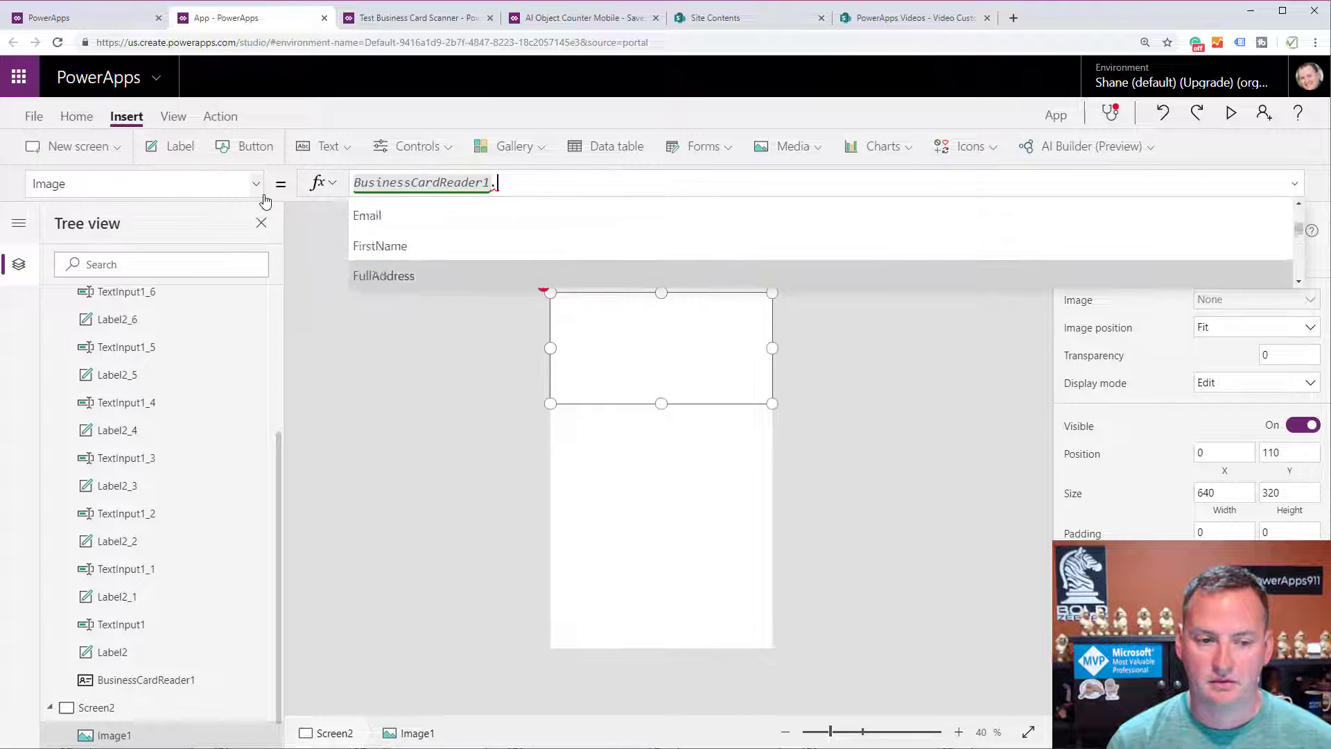
key("Down")
key("Down")
key("Down")
key("Down")
key("Tab")
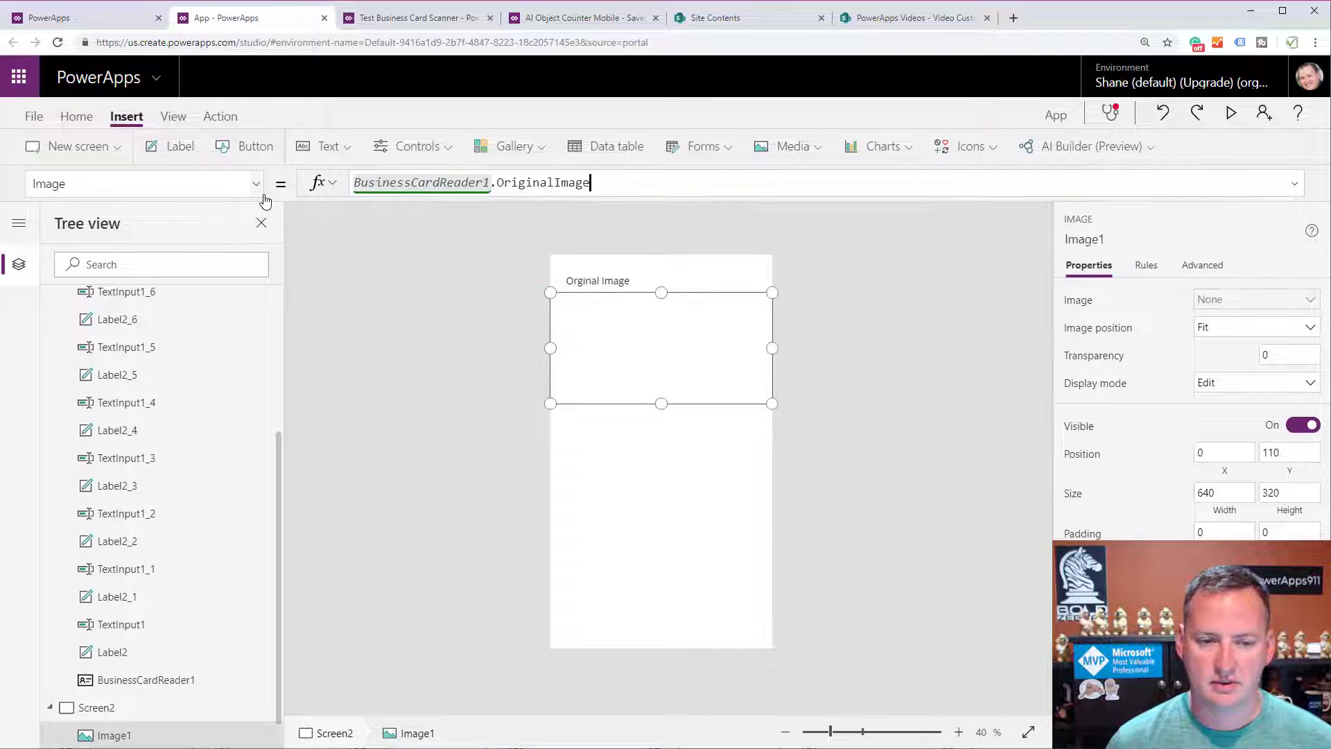
left_click(671, 514)
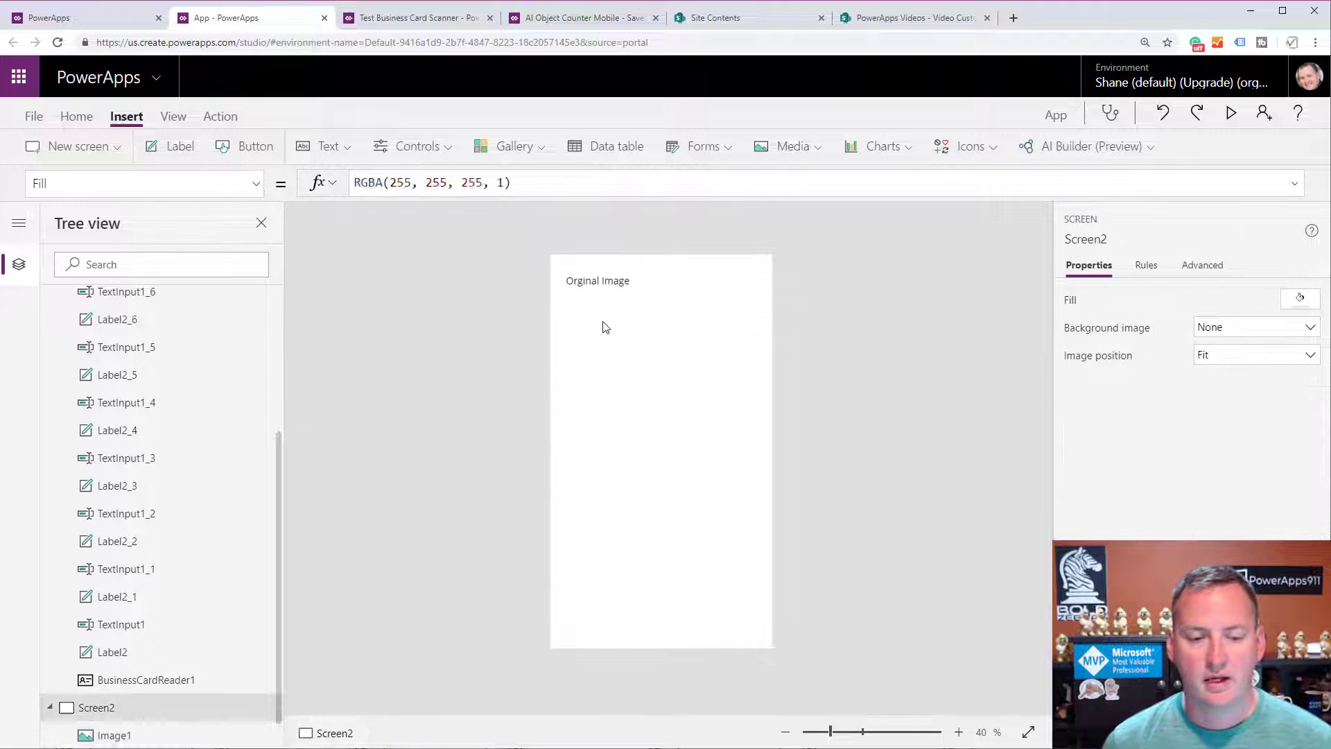
- Duplicate the label and image control together and place the copies below the originals, with the image at Y 500
left_click(595, 284)
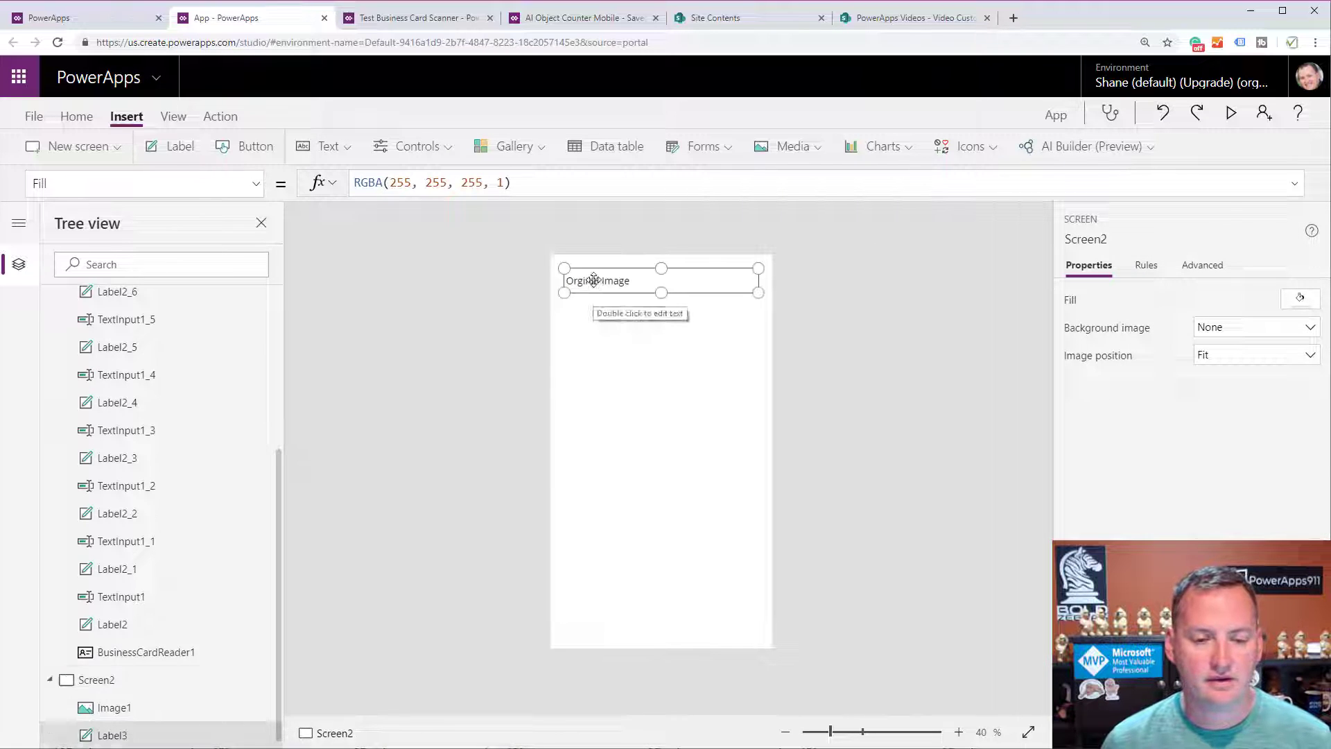
left_click(629, 336, "shift")
key("ctrl+c")
key("ctrl+v")
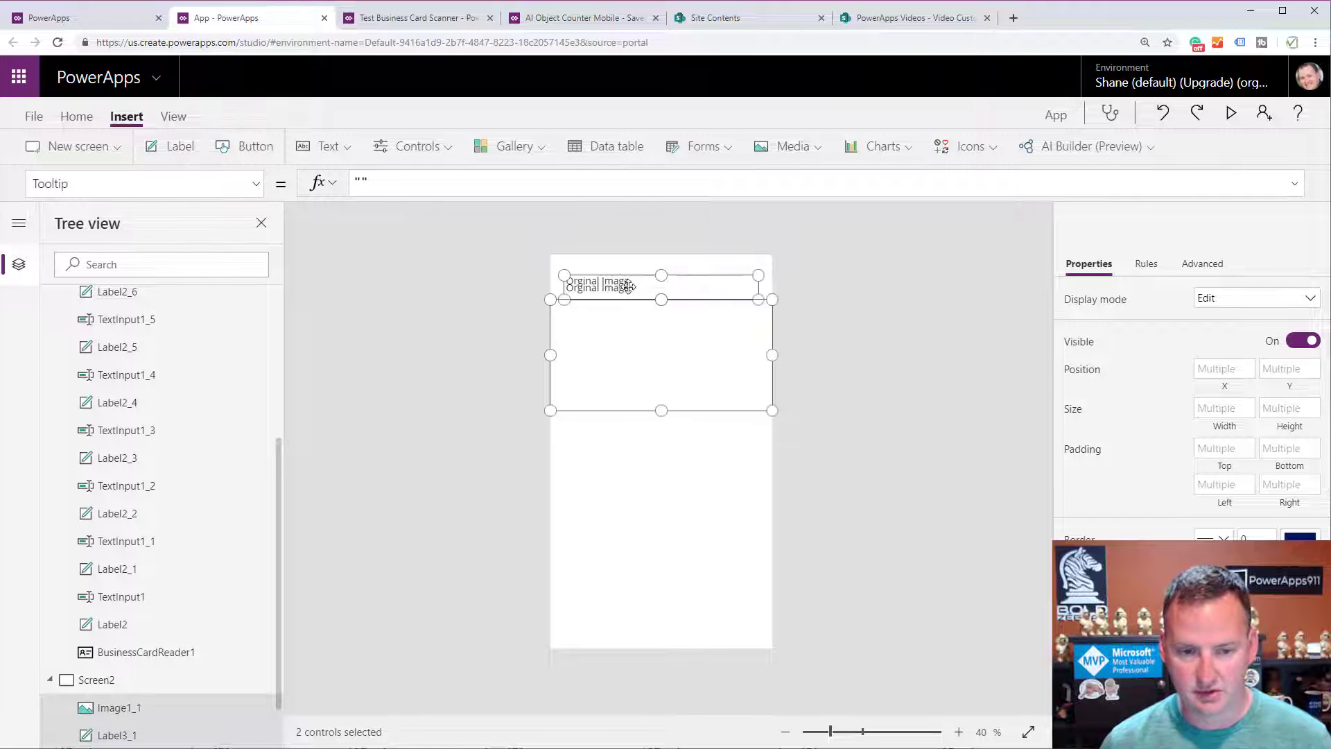
left_click_drag(632, 300, 630, 428)
left_click(812, 409)
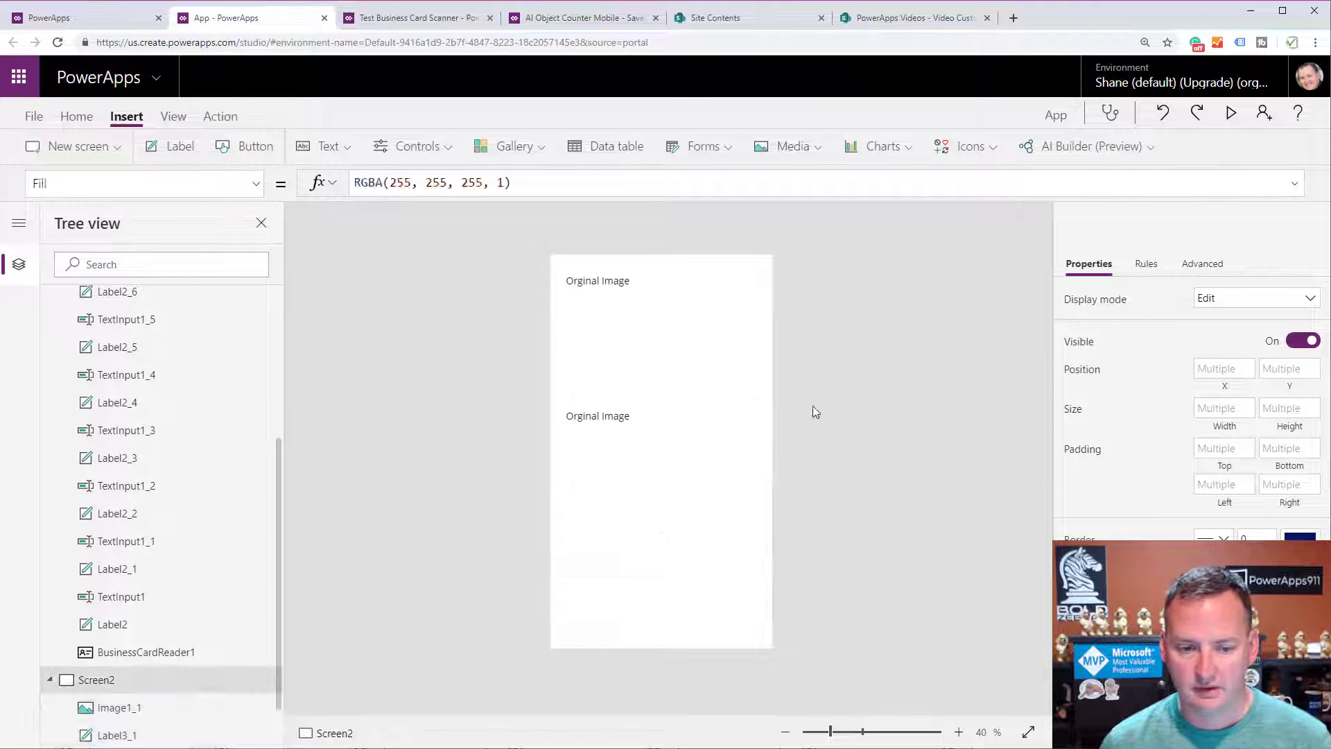
- Set the copied label's text to "Cleaned Image"
left_click(638, 412)
left_click(645, 415)
left_click(1220, 302)
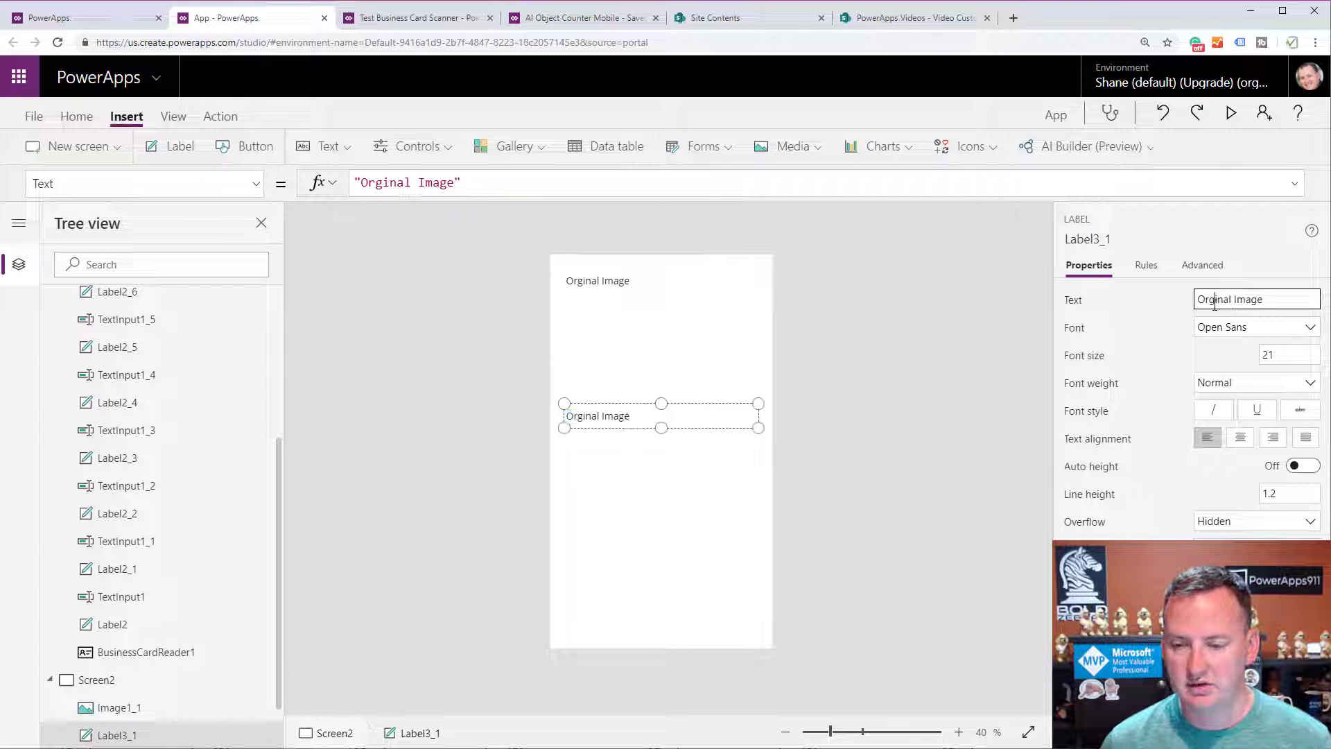
double_click(1215, 303)
type("Cleaned")
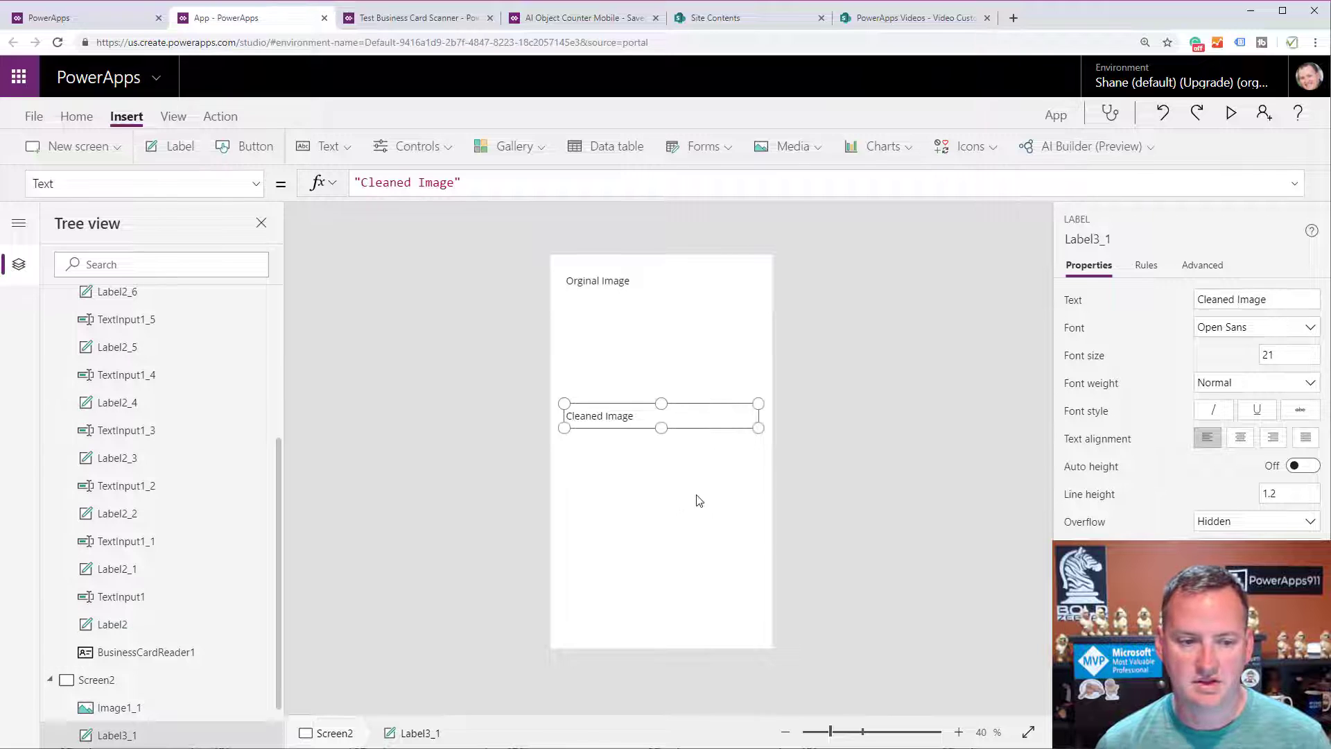
- Set the copied image control's Image property to BusinessCardReader1.CleanedImage
left_click(669, 489)
left_click(500, 181)
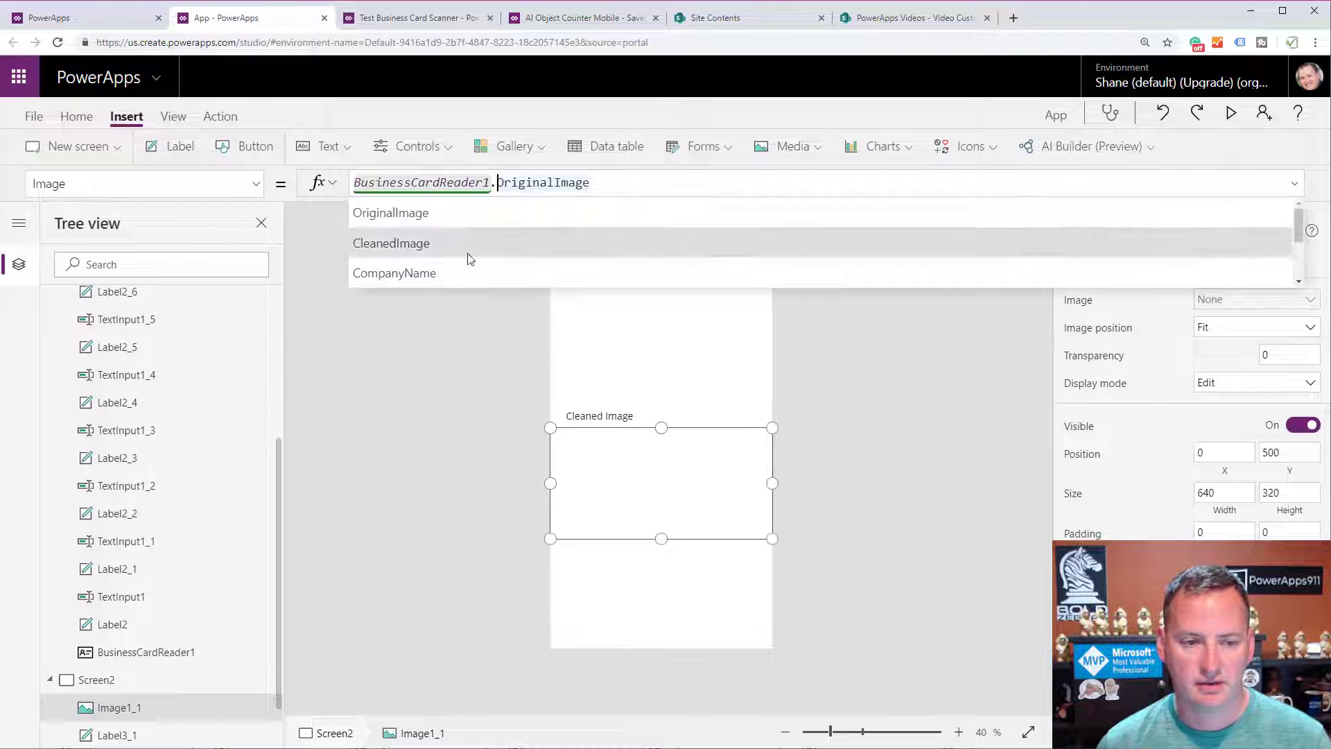
left_click(445, 243)
left_click(721, 591)
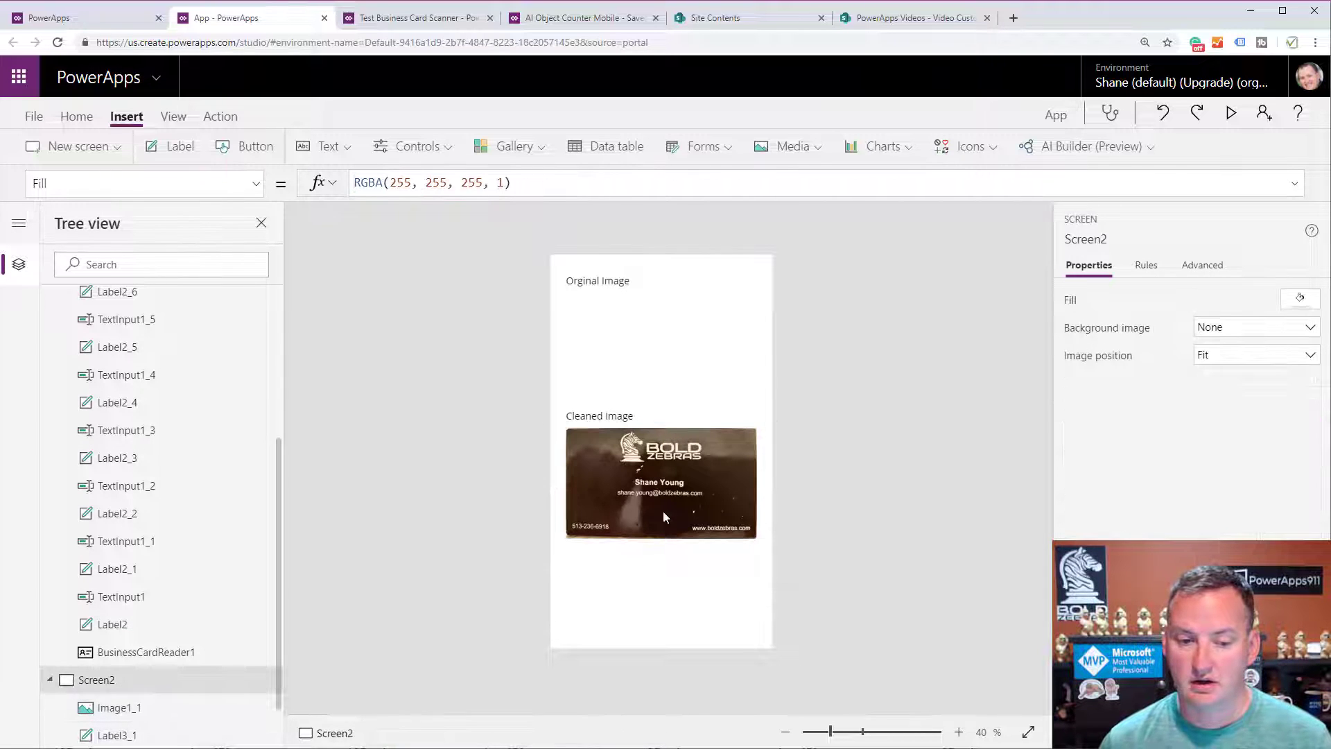
- Add a button below the cleaned image at X 180, Y 997 and set its text to "Back"
left_click(251, 147)
left_click_drag(626, 286, 667, 612)
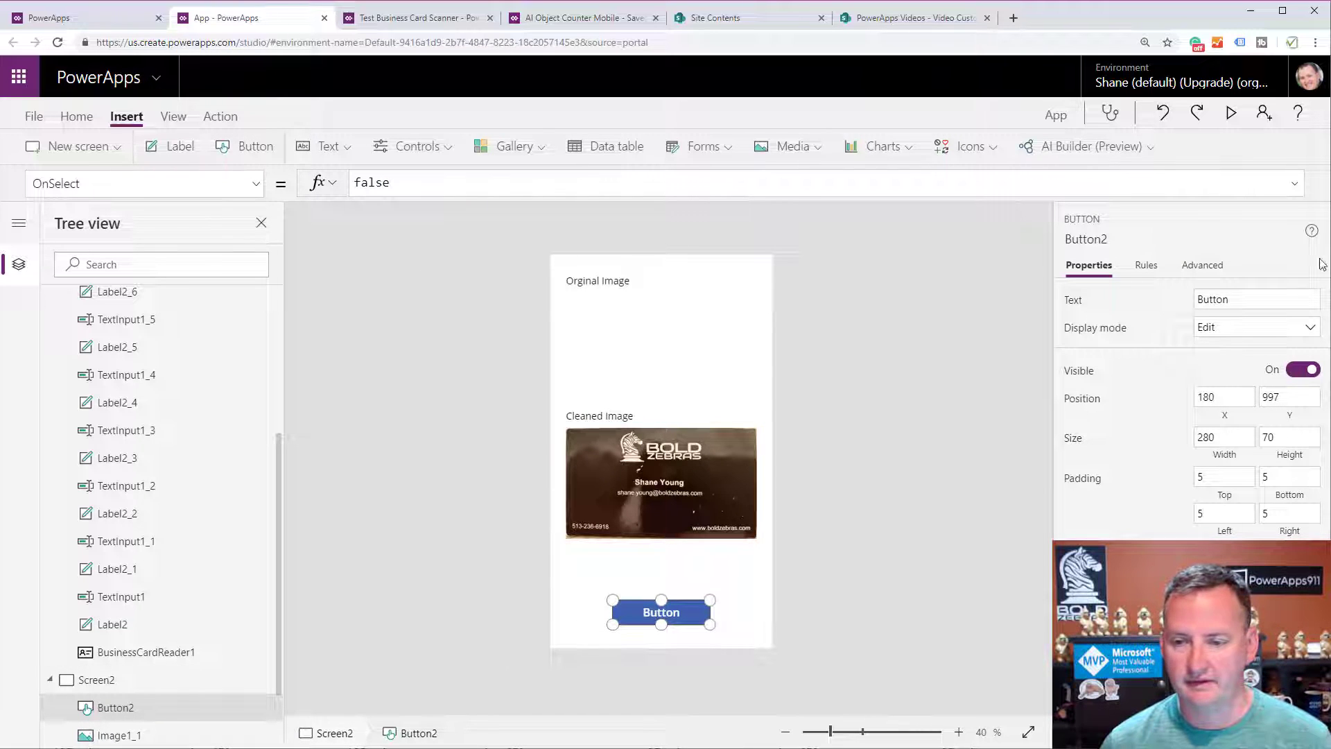
double_click(1228, 299)
type("Back")
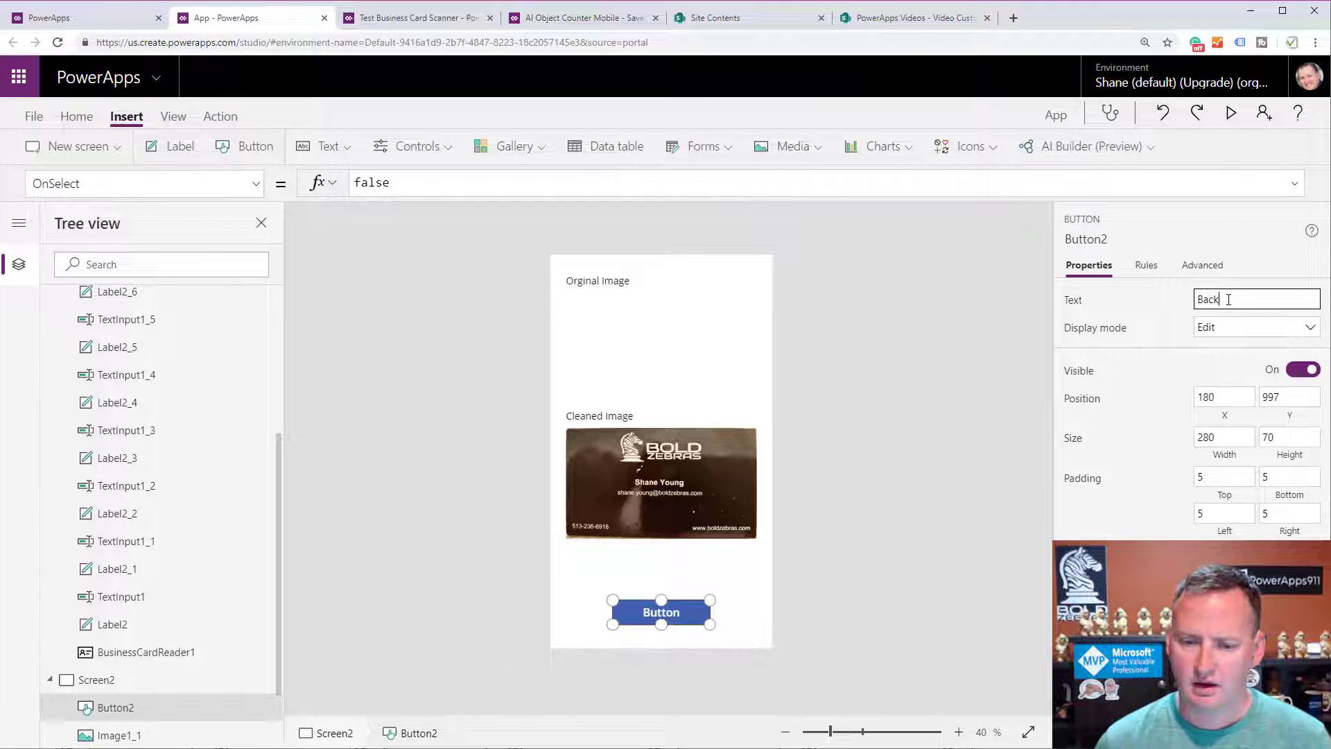
- Set the Back button's OnSelect formula to Back()
left_click(722, 590)
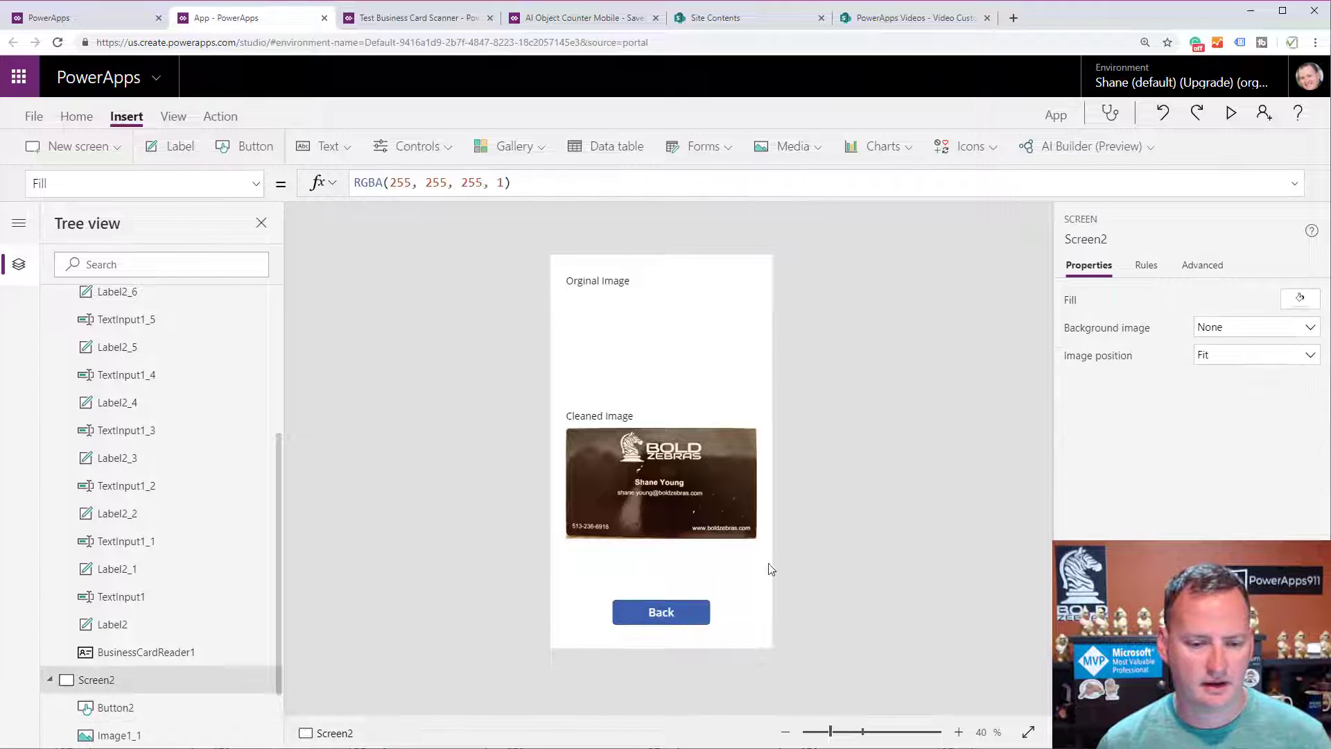
left_click(693, 617)
double_click(454, 183)
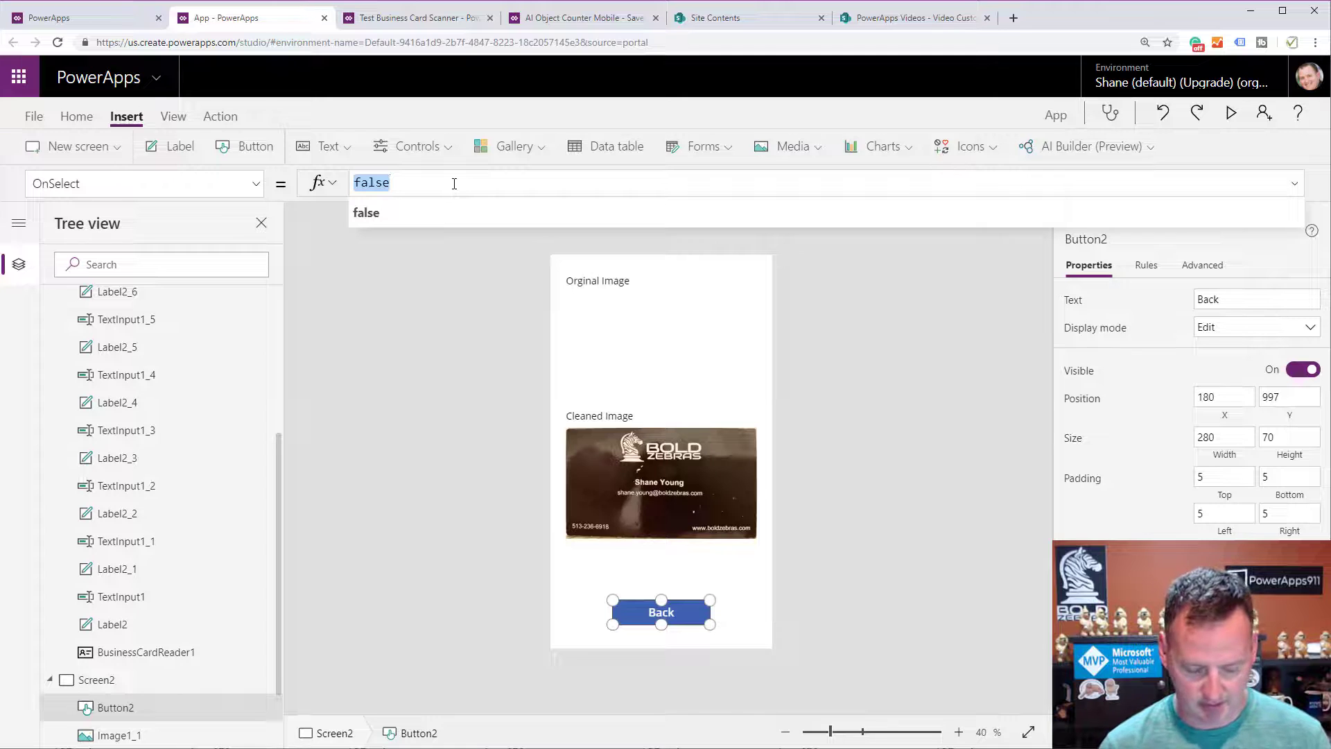
type("Back(")
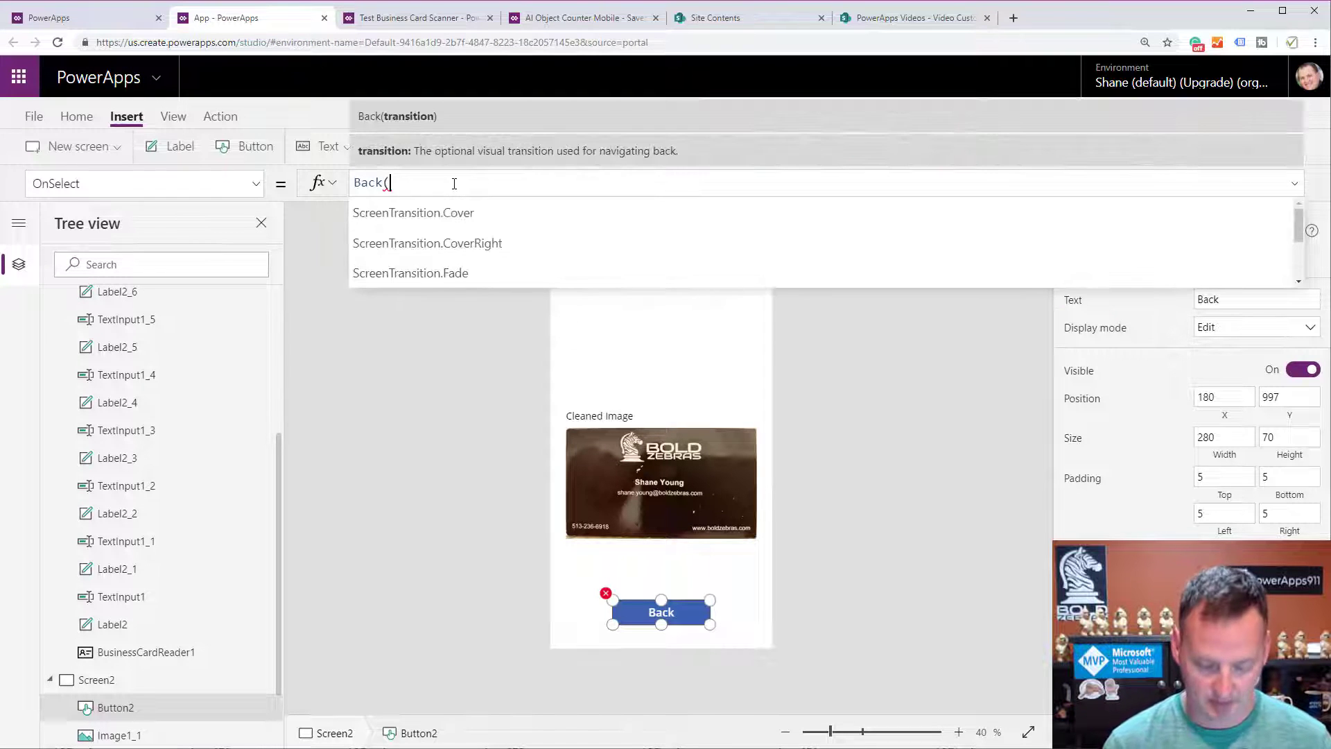
type(")")
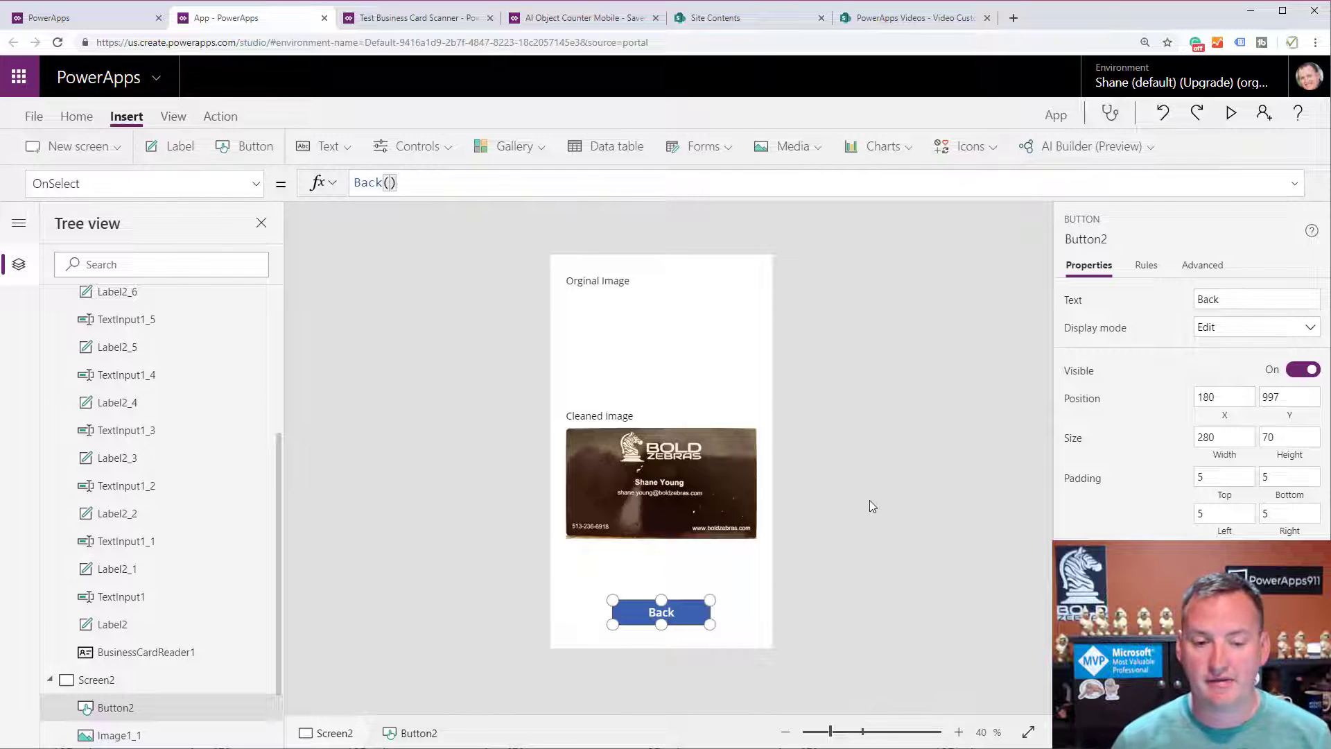
- Preview the app, return to the first screen with the Back button, and scan the business card image 20190610_014715474_iOS
left_click(1231, 113)
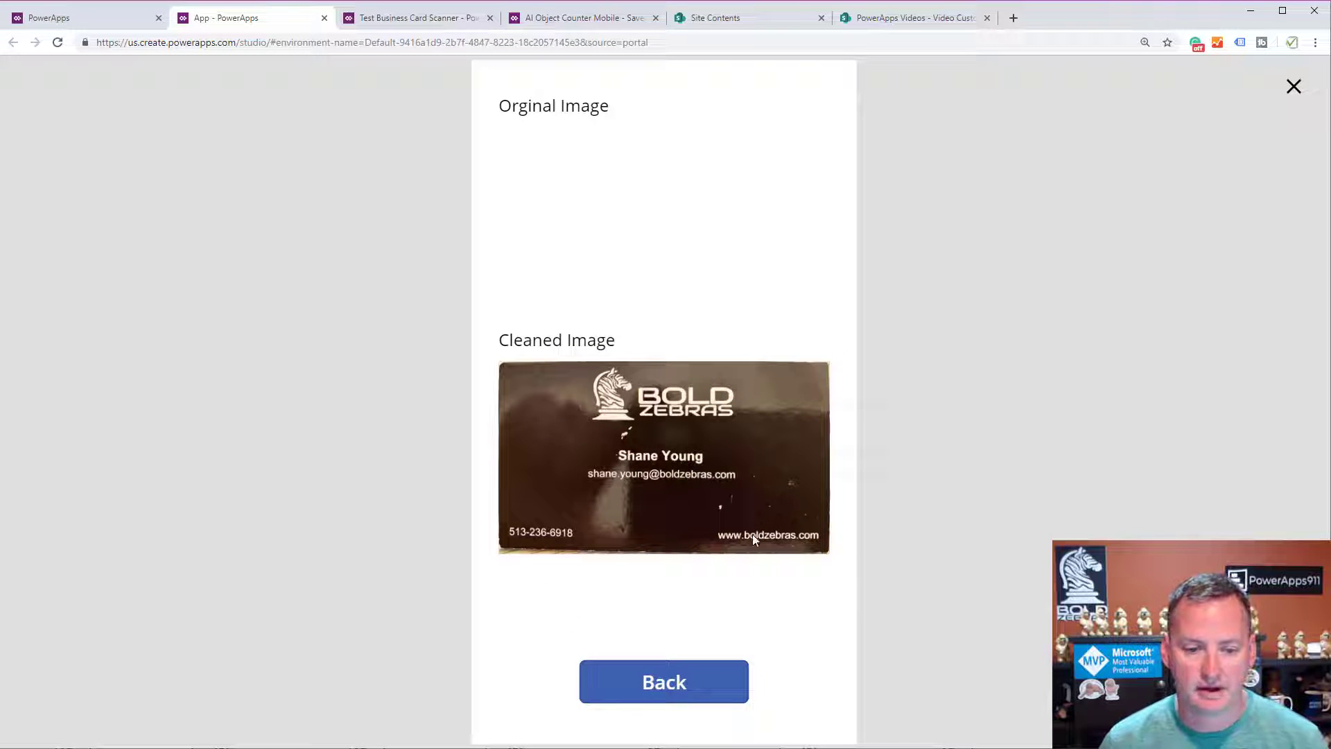
left_click(730, 690)
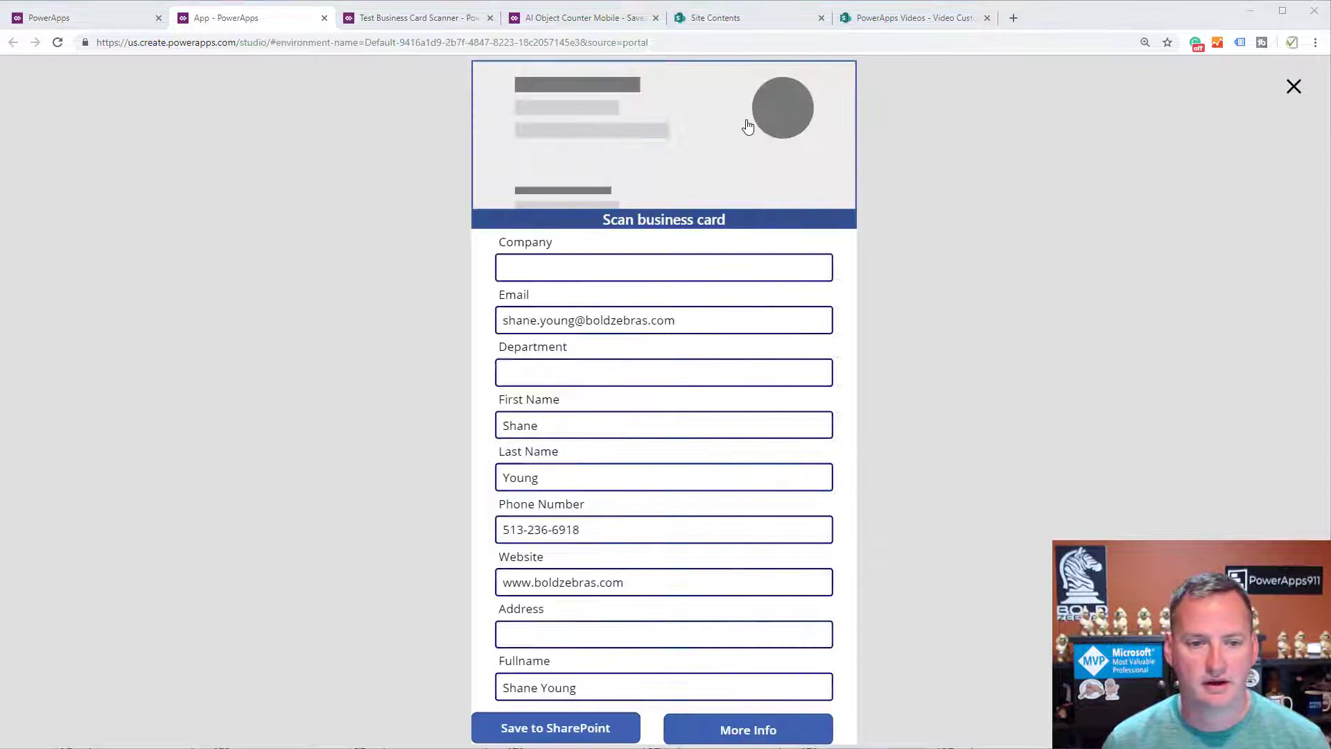
left_click(747, 127)
scroll(446, 406, "down", 5)
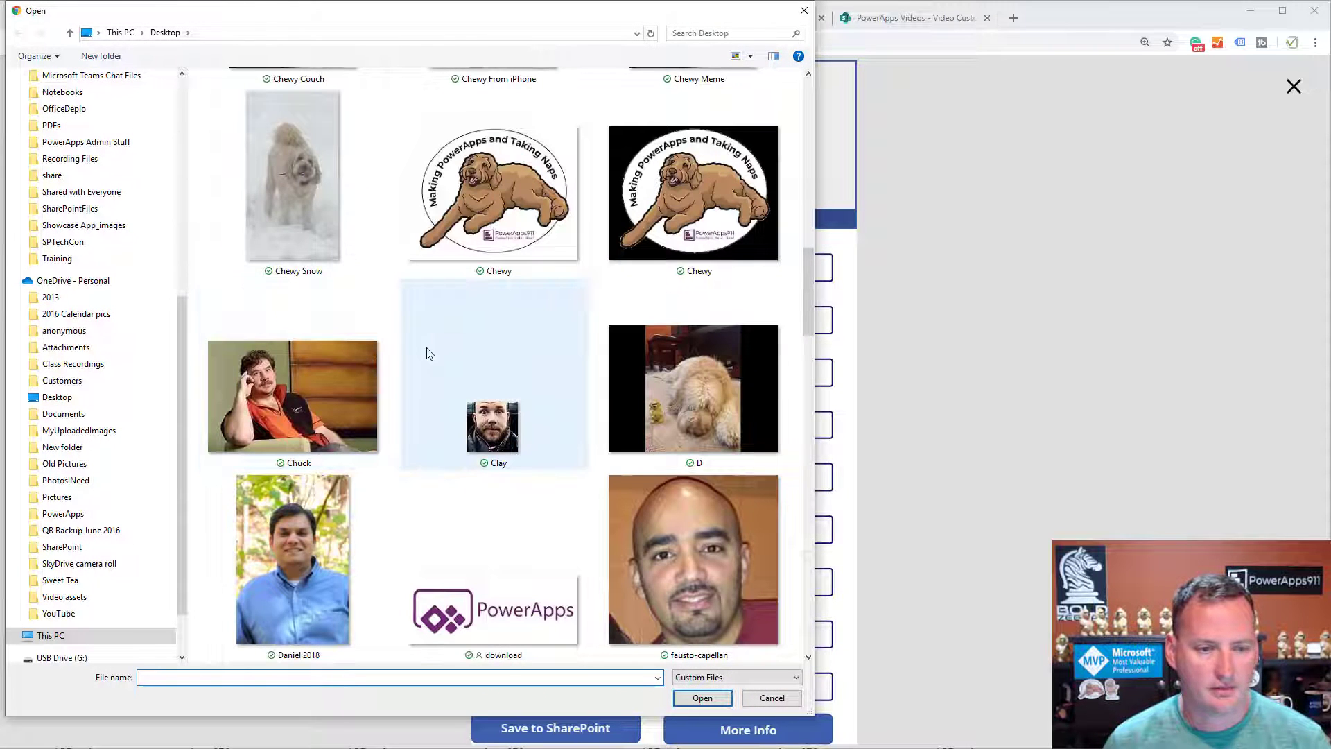
scroll(509, 351, "up", 4)
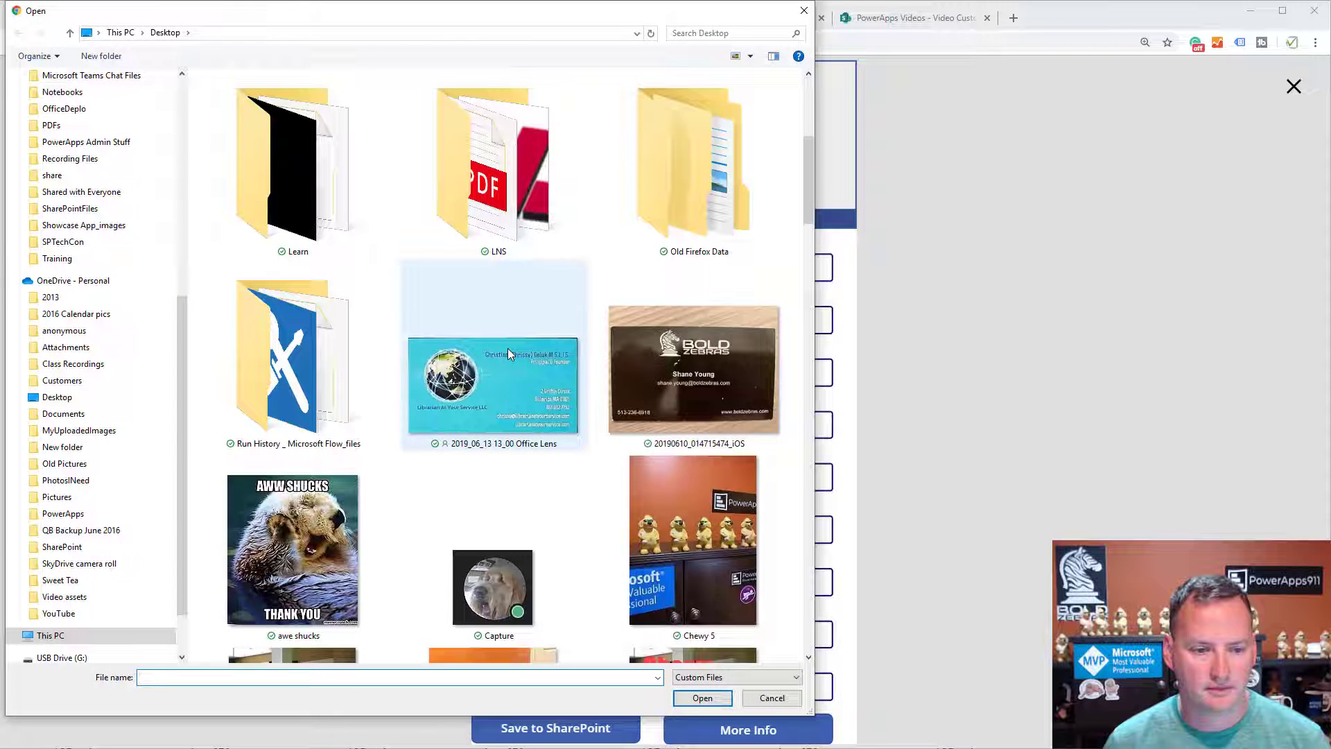
left_click(704, 383)
double_click(704, 380)
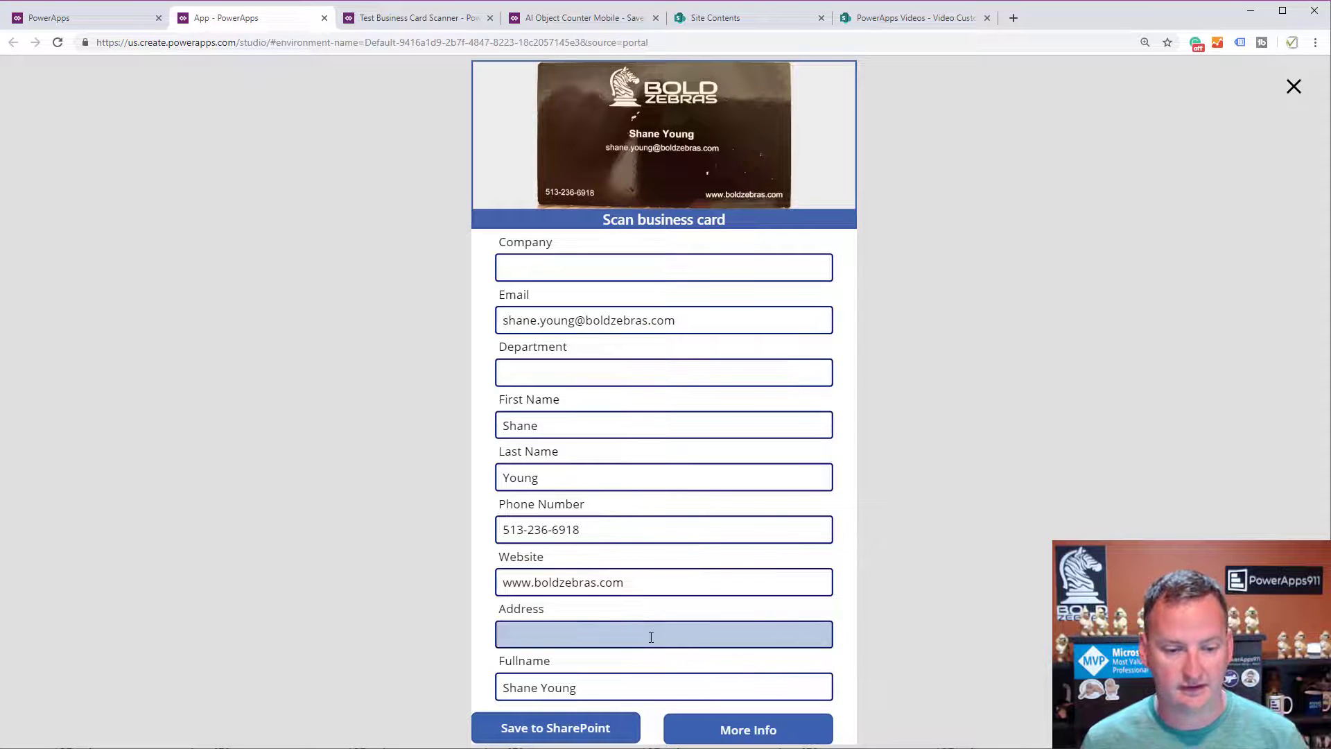
- Check the original and cleaned card images on the More Info screen, return to the first screen and exit the preview
left_click(729, 733)
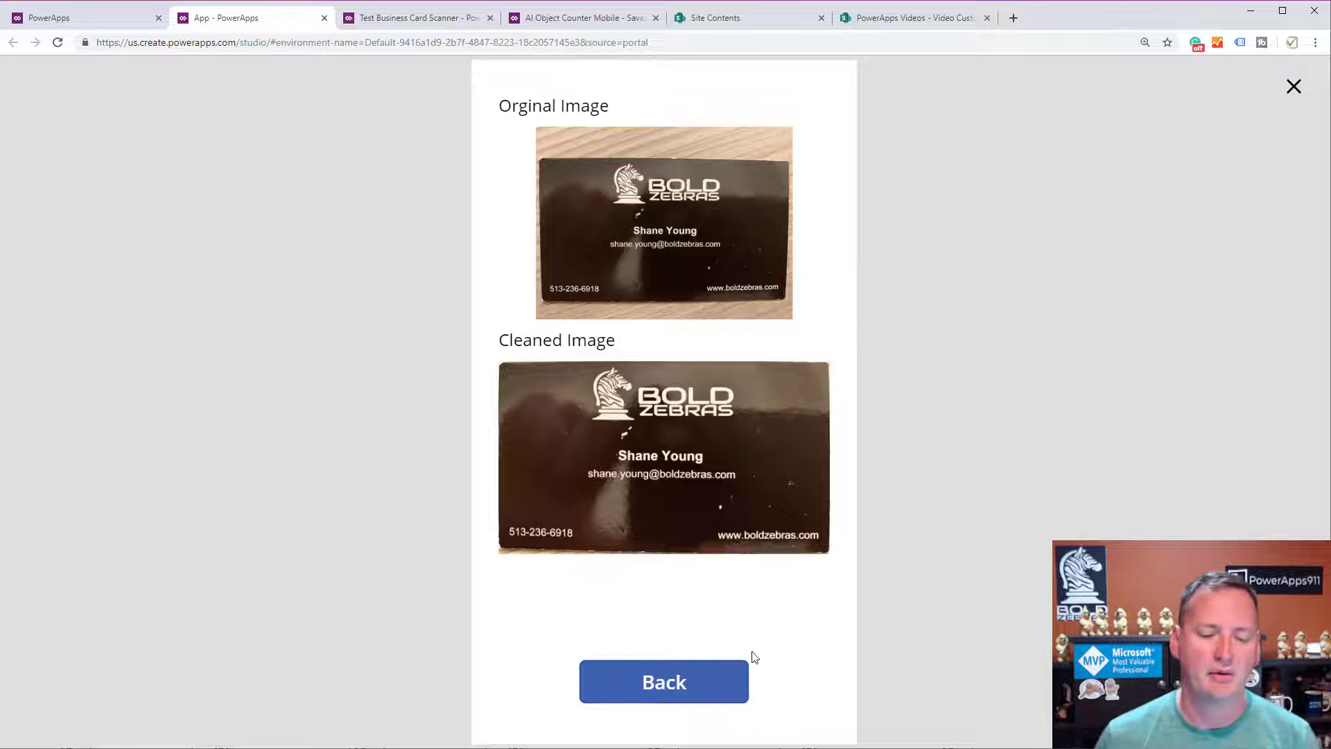
left_click(695, 688)
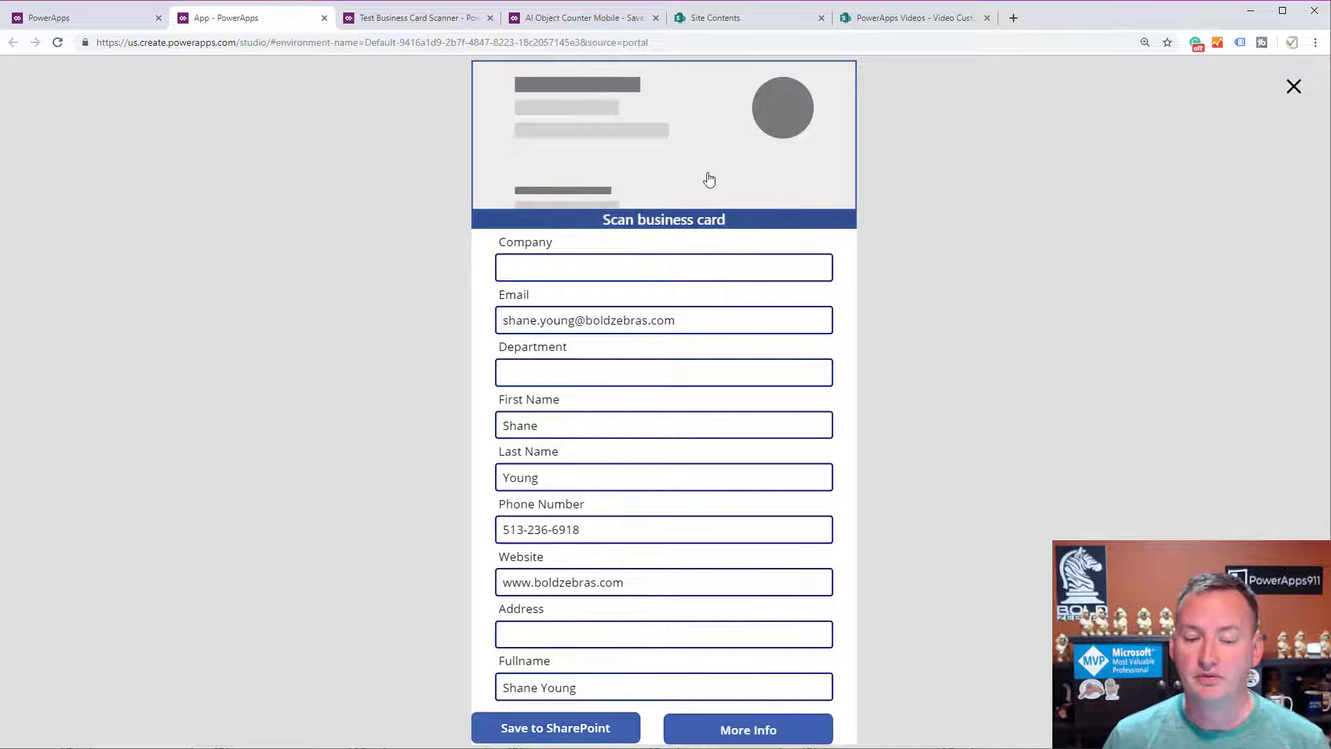
left_click(1294, 87)
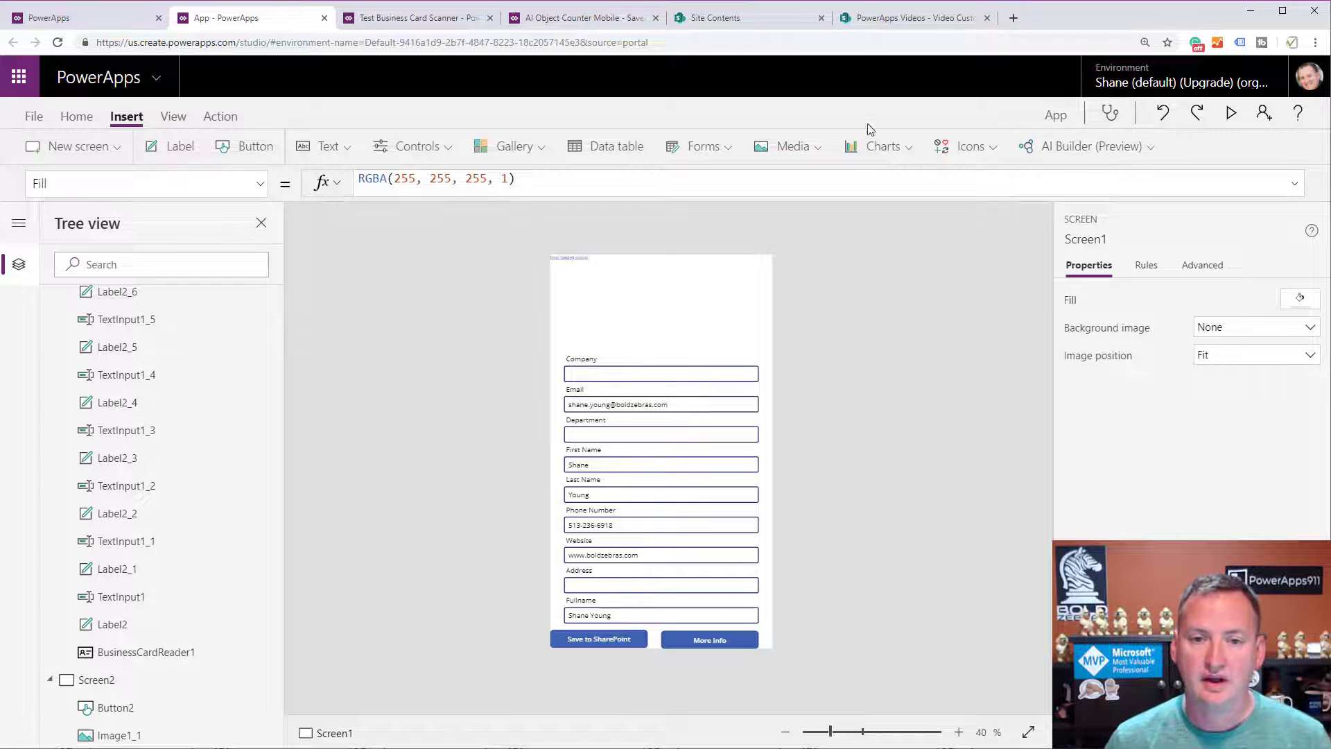
- Switch to the Video Customer Contacts list in SharePoint, examine its columns and their types in the list settings, and return to the list
left_click(912, 20)
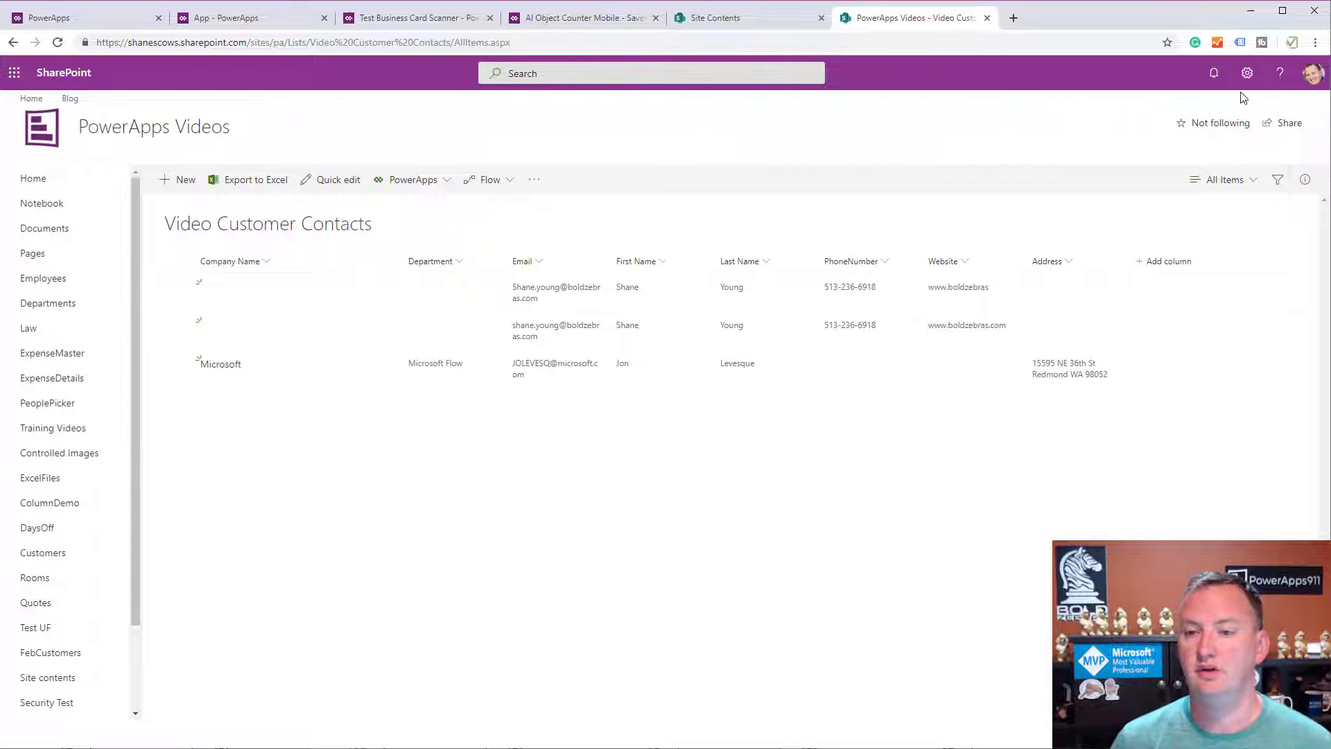
left_click(1252, 79)
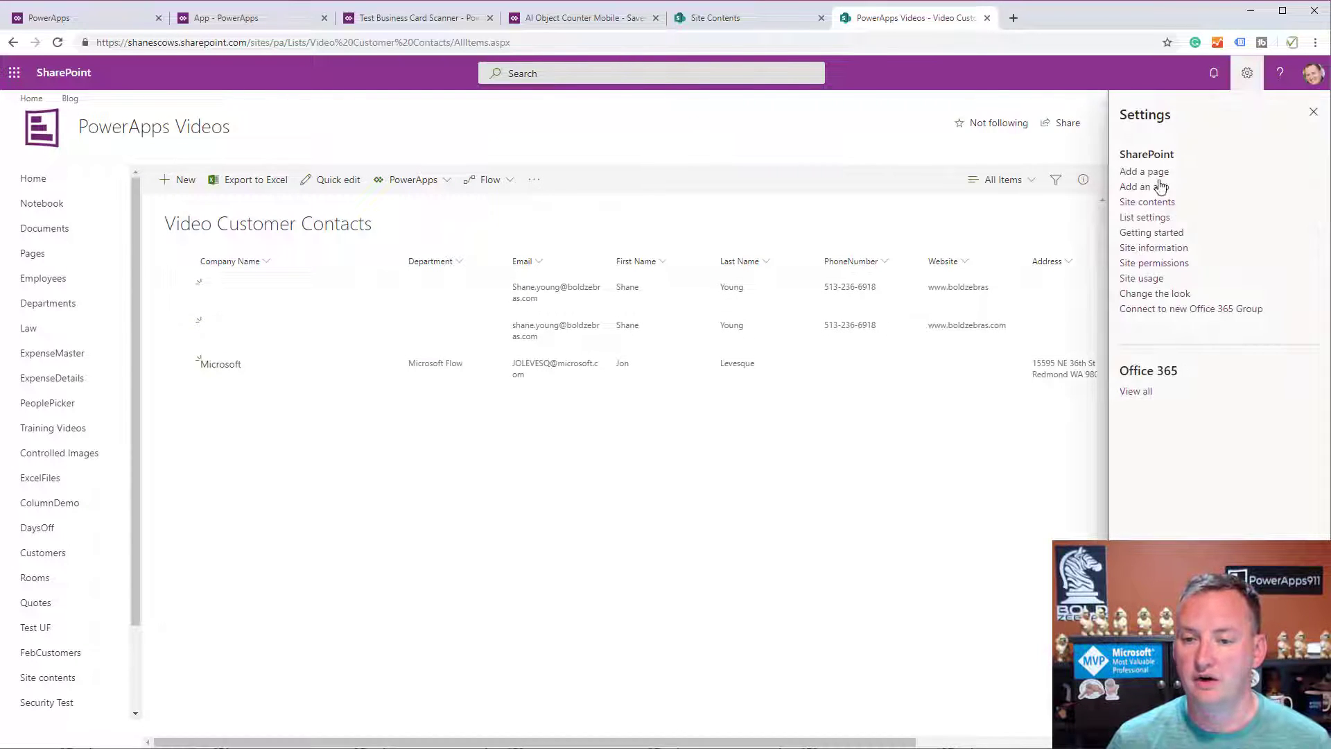
left_click(1149, 219)
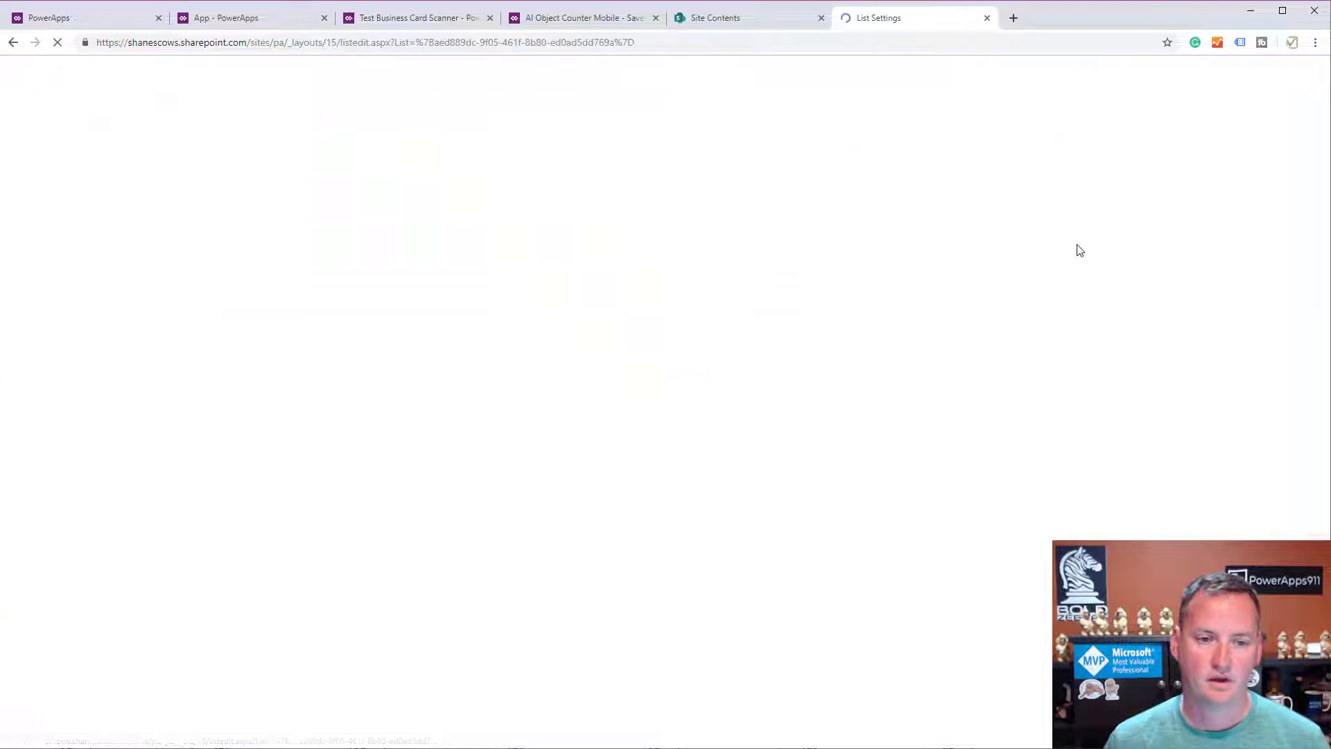
scroll(412, 466, "down", 1)
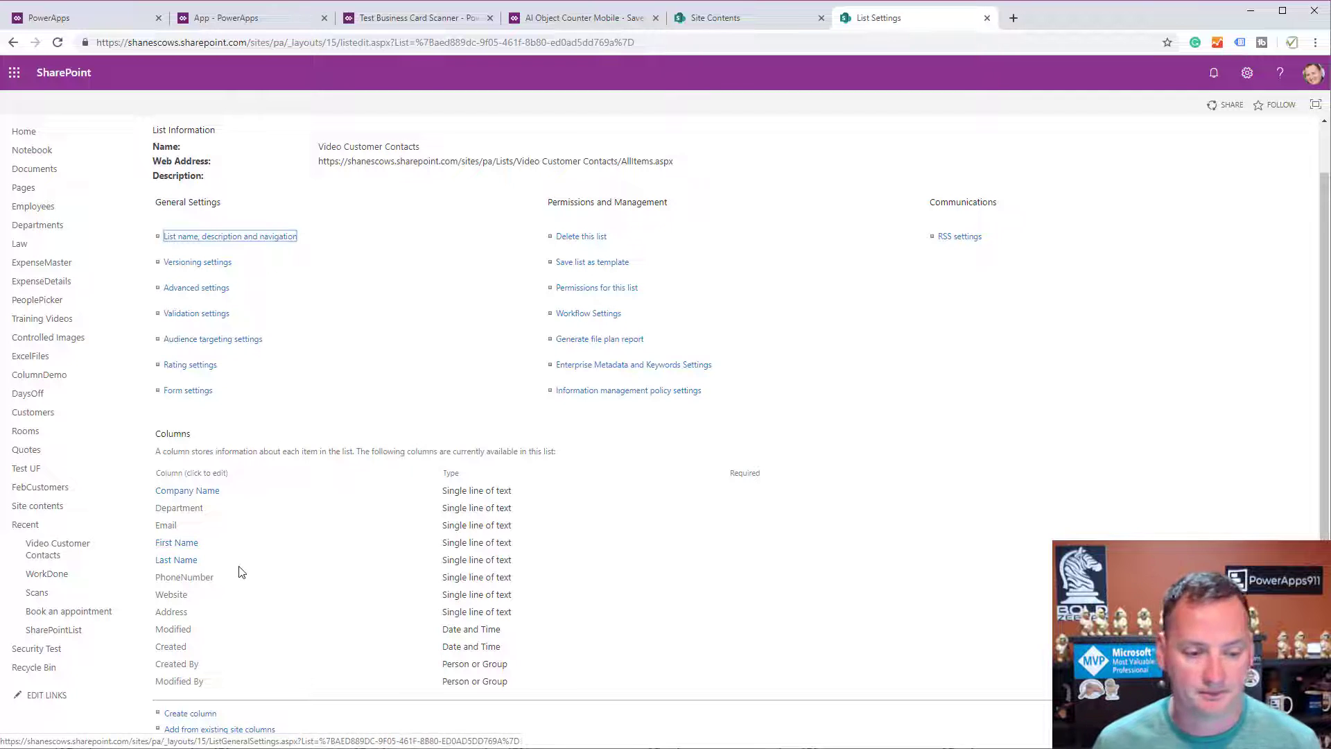
scroll(406, 476, "up", 1)
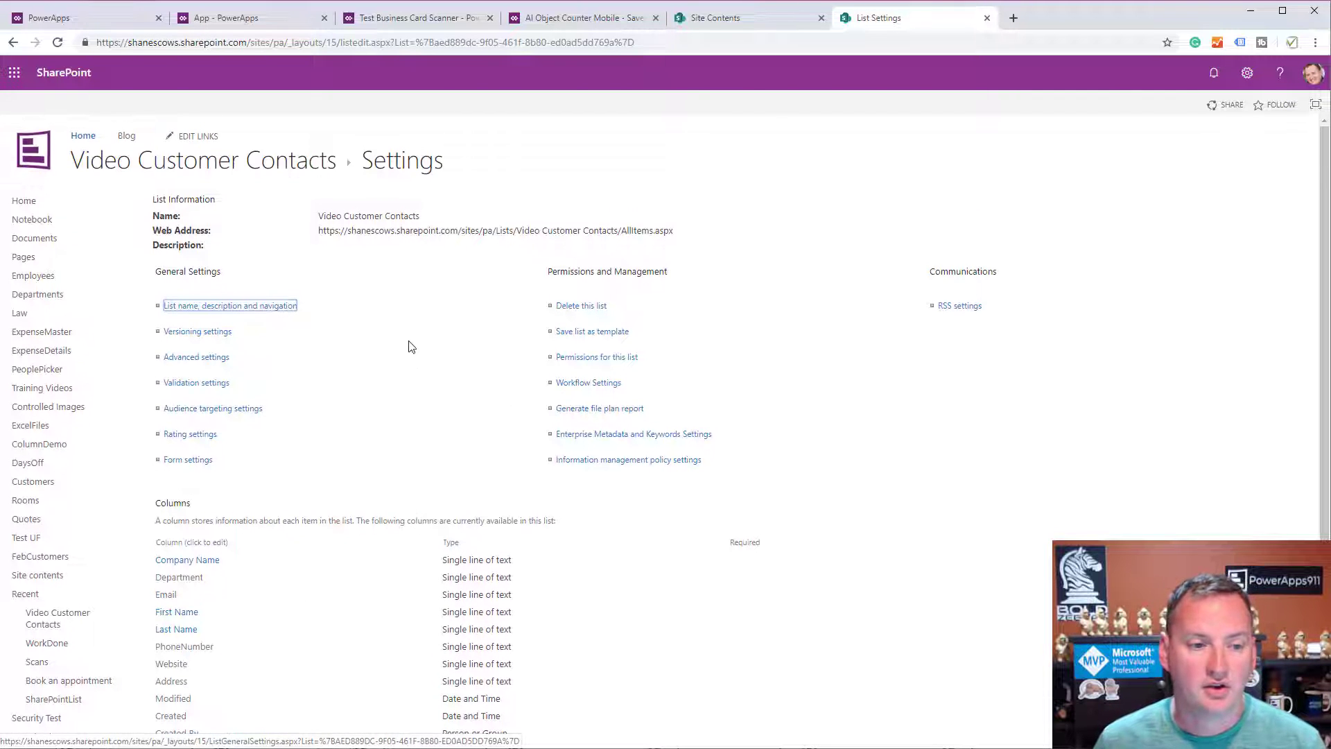
left_click(262, 166)
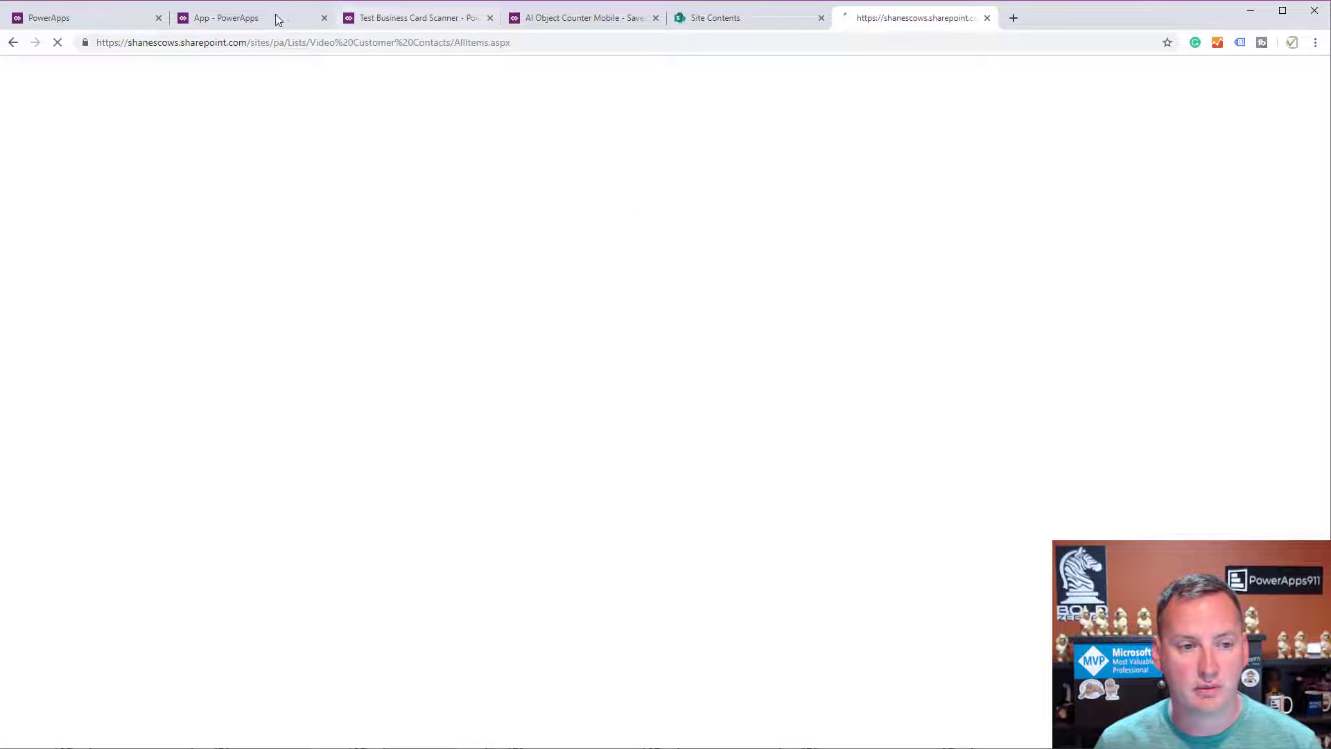
- Switch back to the PowerApps studio and start adding a data source through an existing SharePoint connection
left_click(266, 19)
left_click(624, 639)
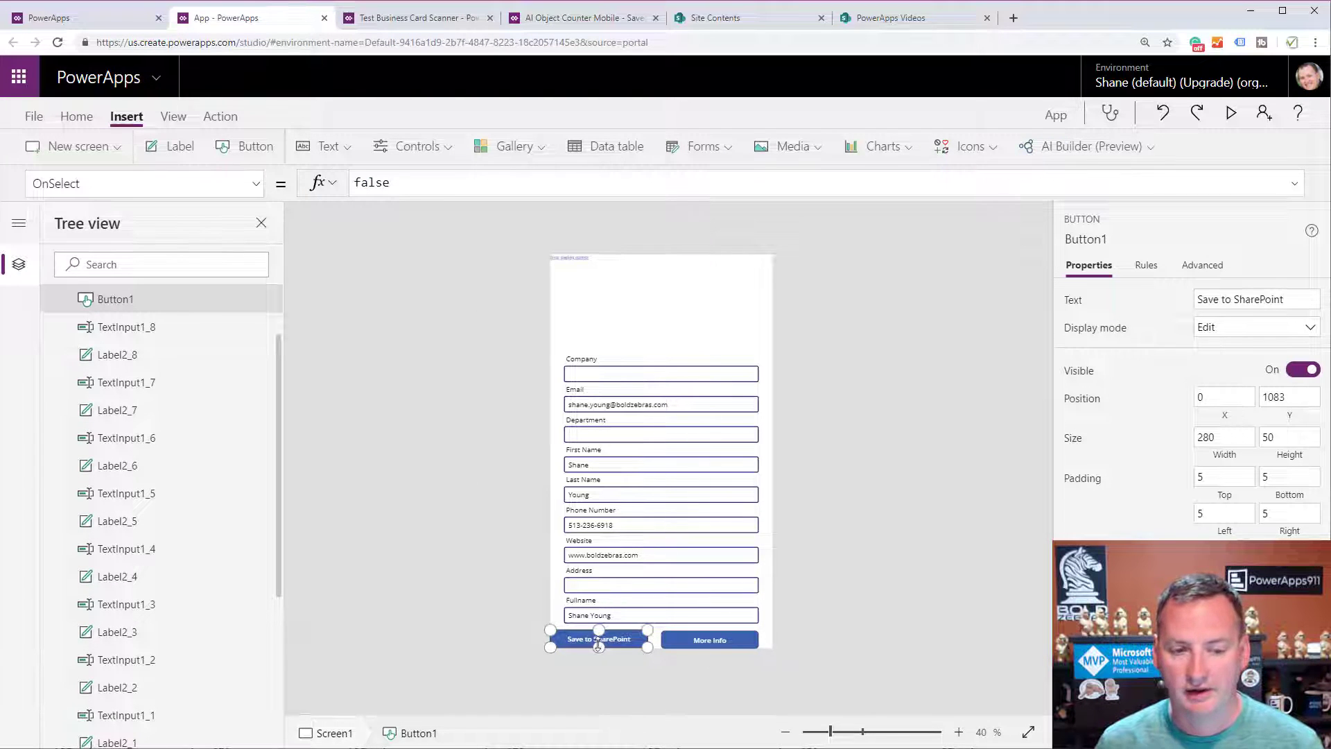
left_click(173, 116)
left_click(82, 146)
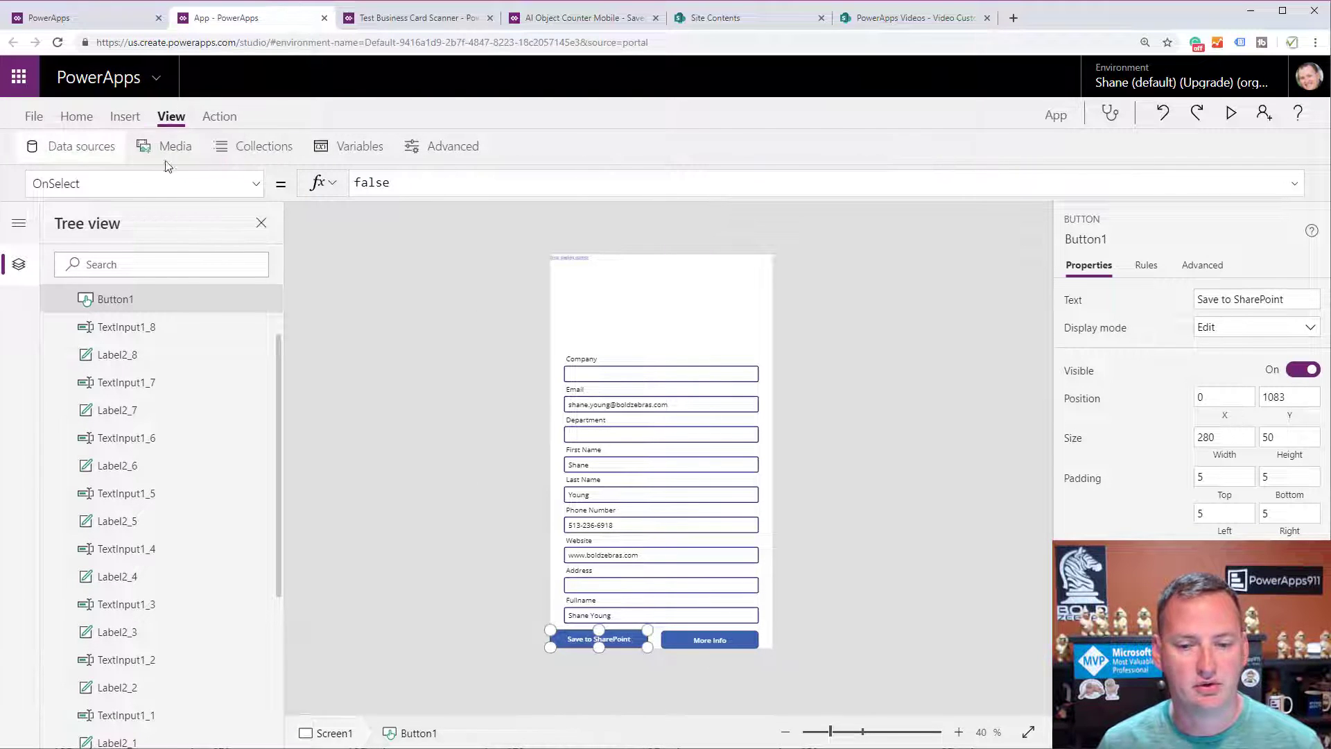
left_click(863, 259)
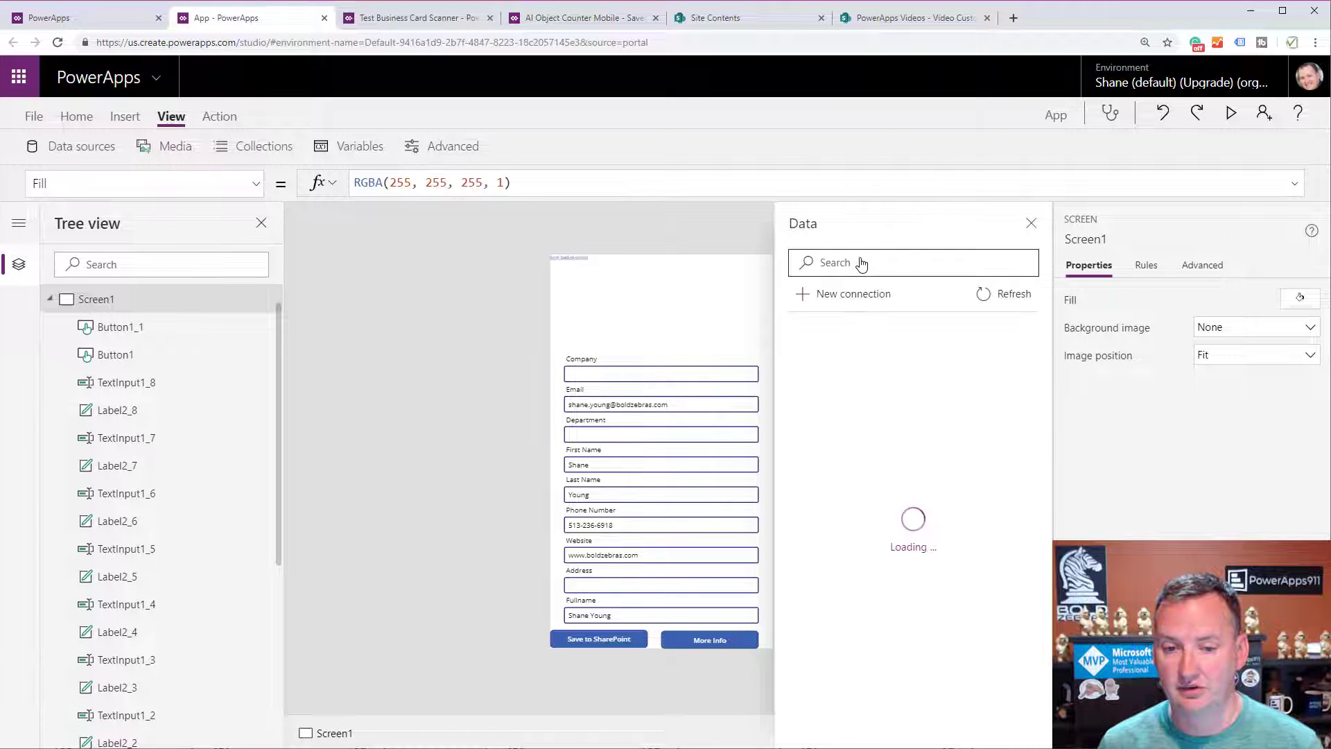
scroll(922, 513, "down", 15)
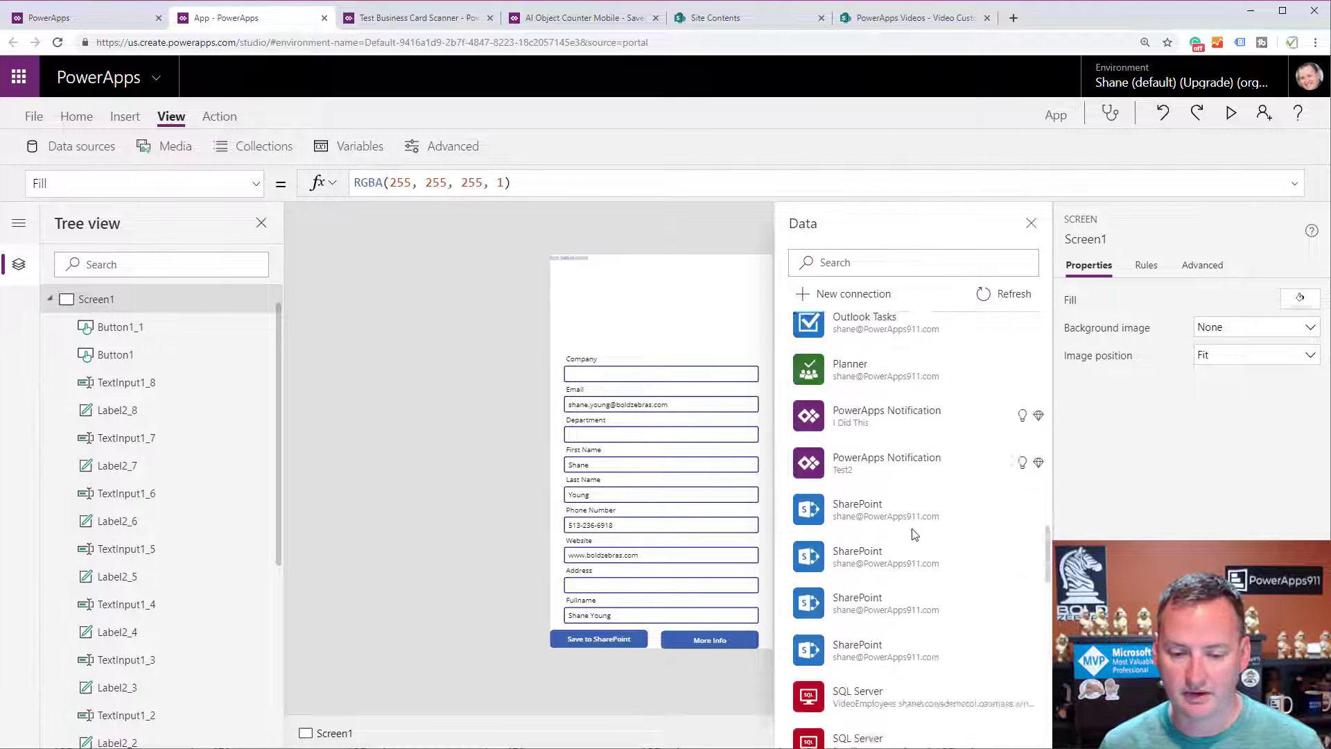
scroll(901, 485, "up", 3)
left_click(890, 461)
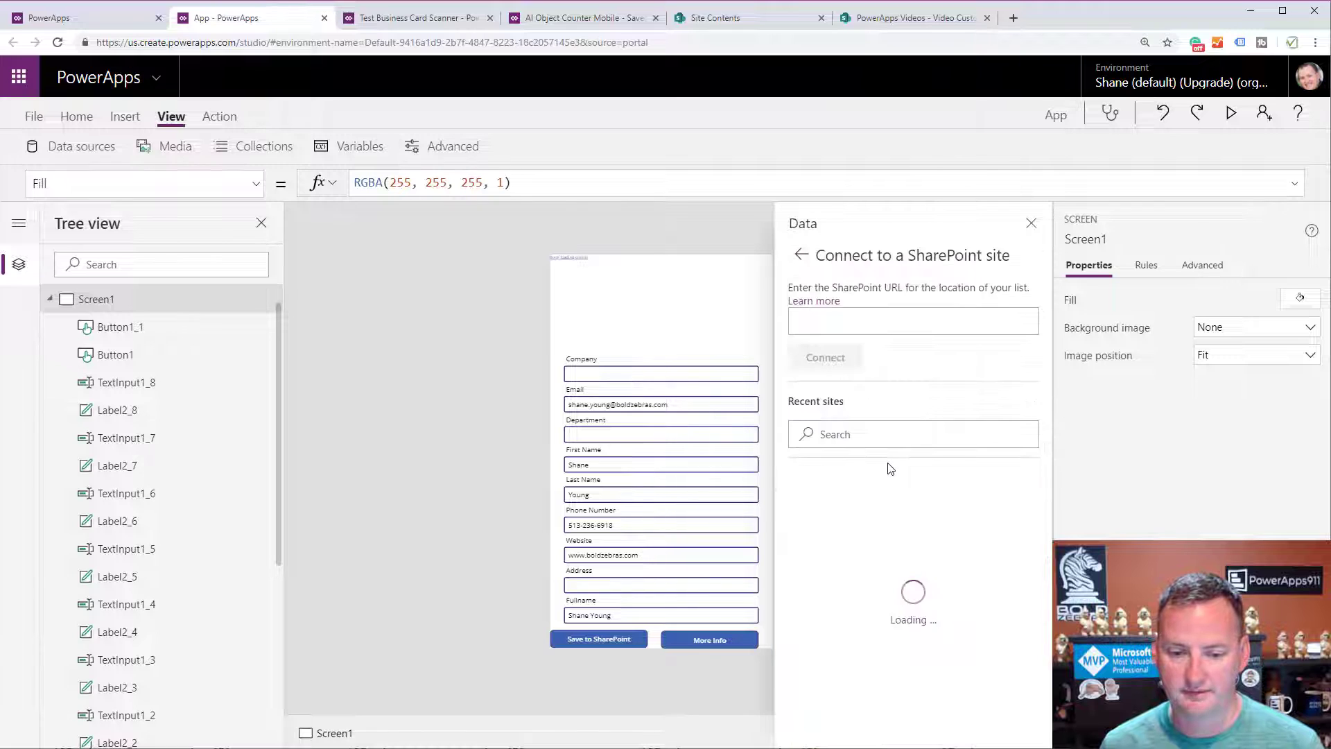
- Choose the recent SharePoint site and connect its Video Customer Contacts list to the app as a data source
left_click(989, 499)
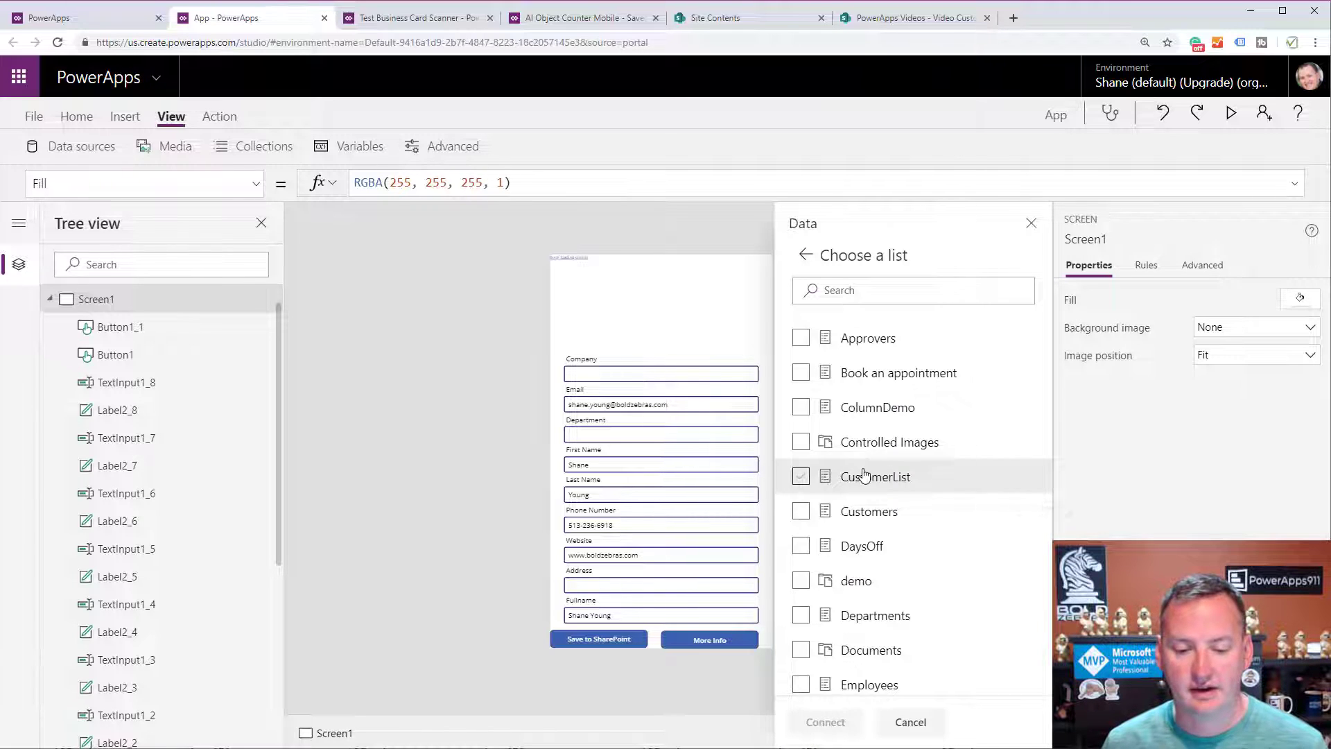
scroll(865, 478, "down", 5)
scroll(859, 478, "down", 5)
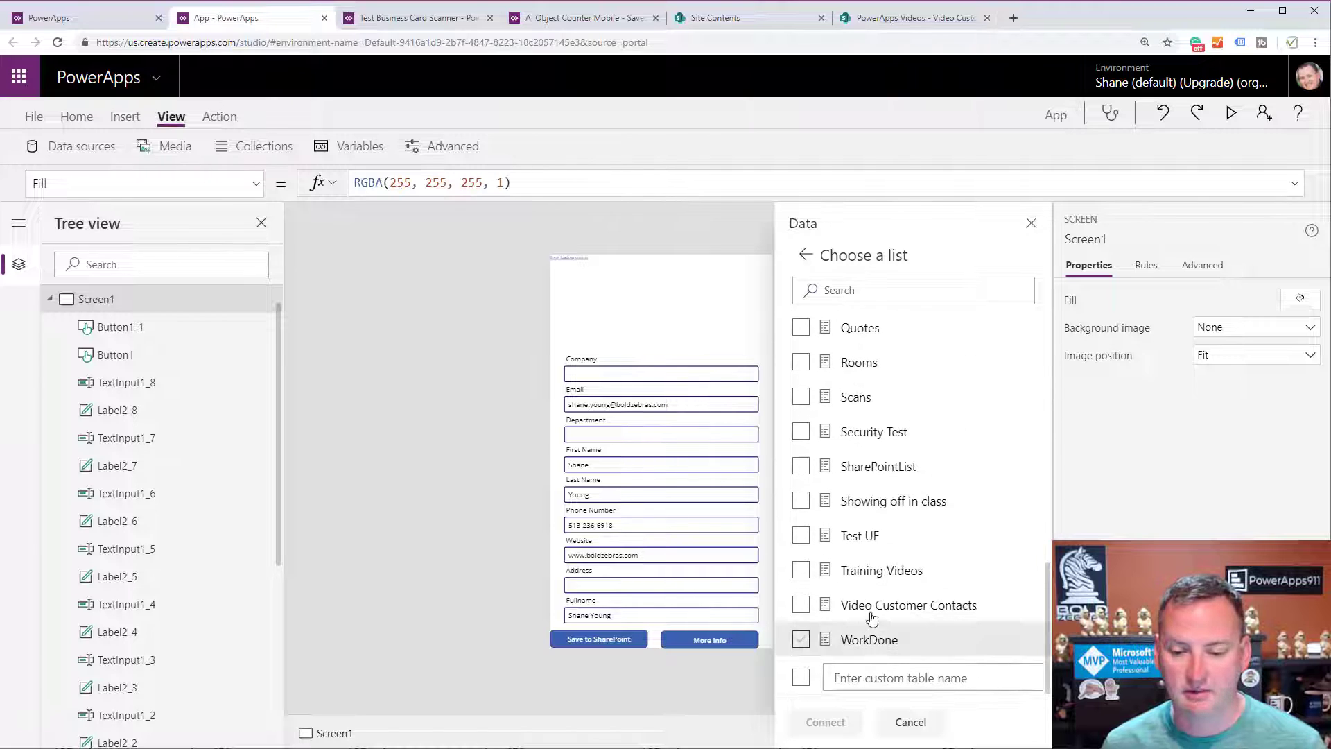
left_click(801, 605)
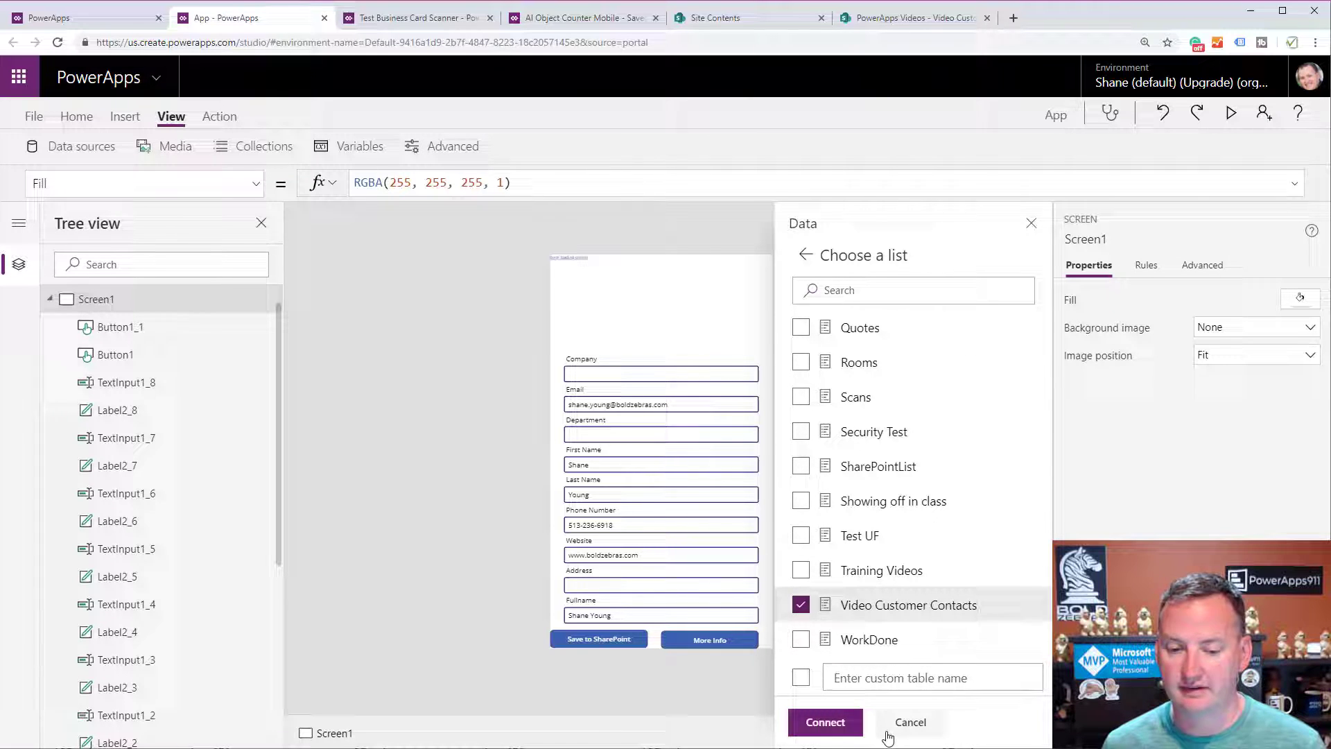
left_click(835, 722)
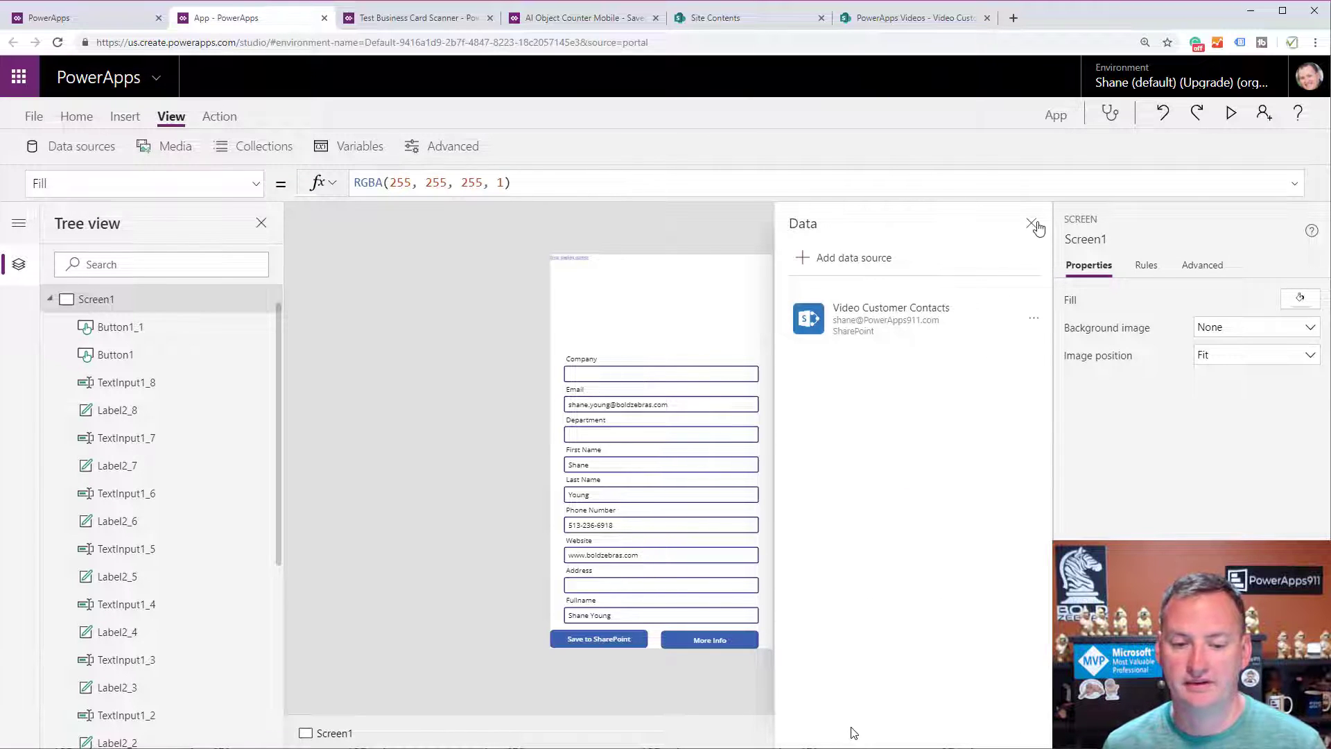
left_click(1031, 223)
- Set the Save to SharePoint button's OnSelect formula to Patch('Video Customer Contacts', Defaults('Video Customer Contacts'), {})
left_click(612, 642)
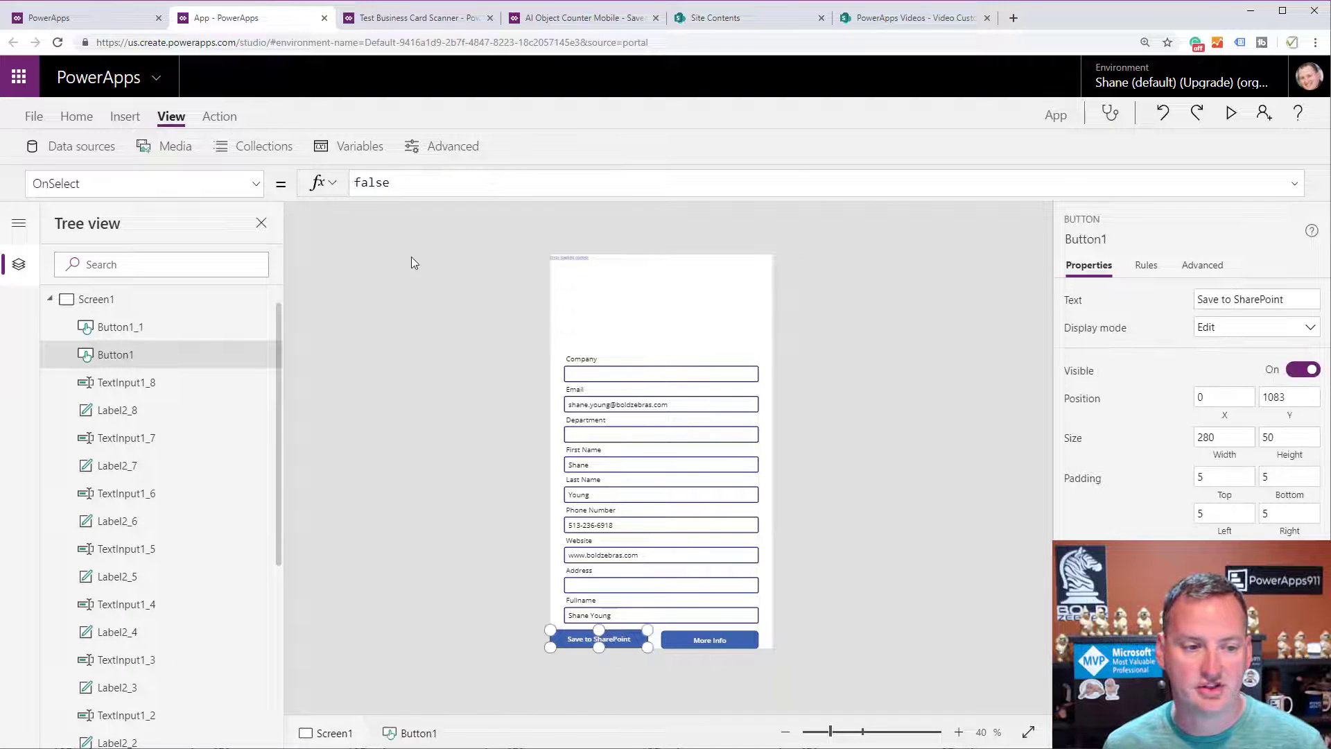
left_click_drag(456, 199, 454, 335)
left_click_drag(404, 192, 295, 200)
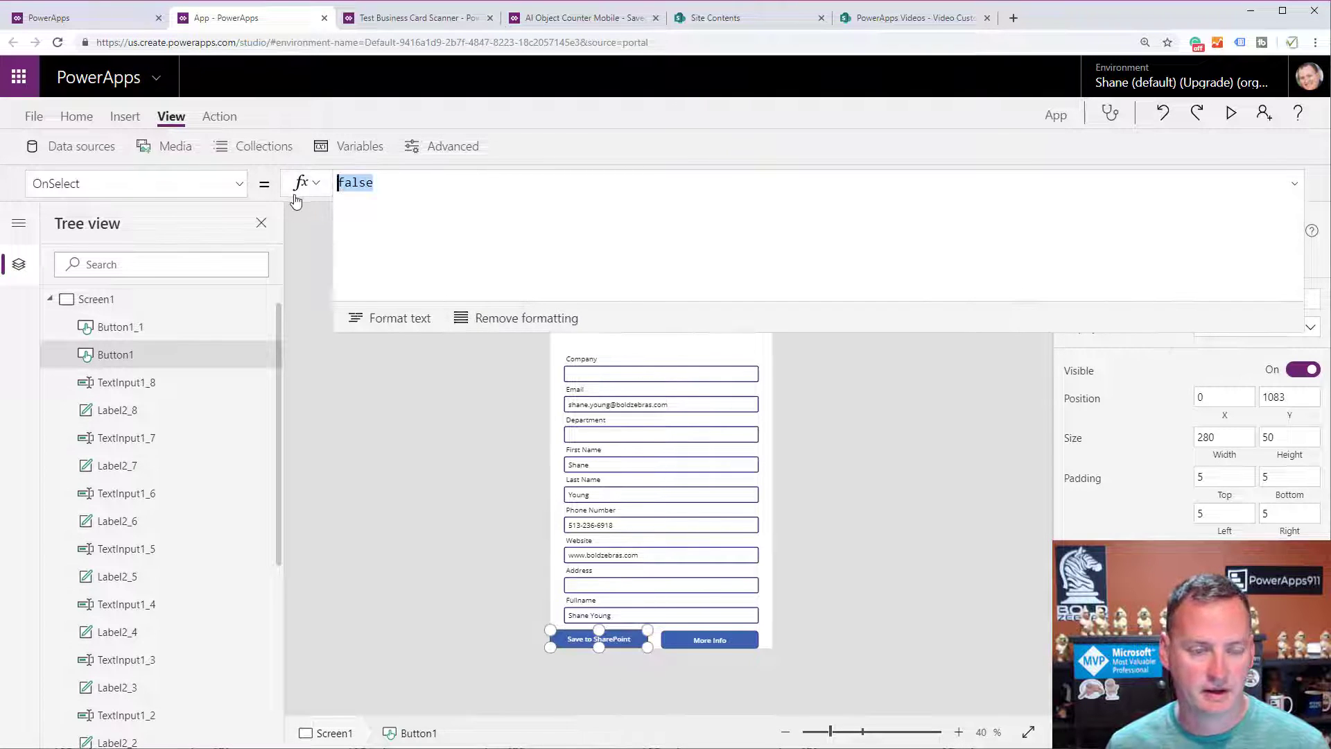
type("patch(")
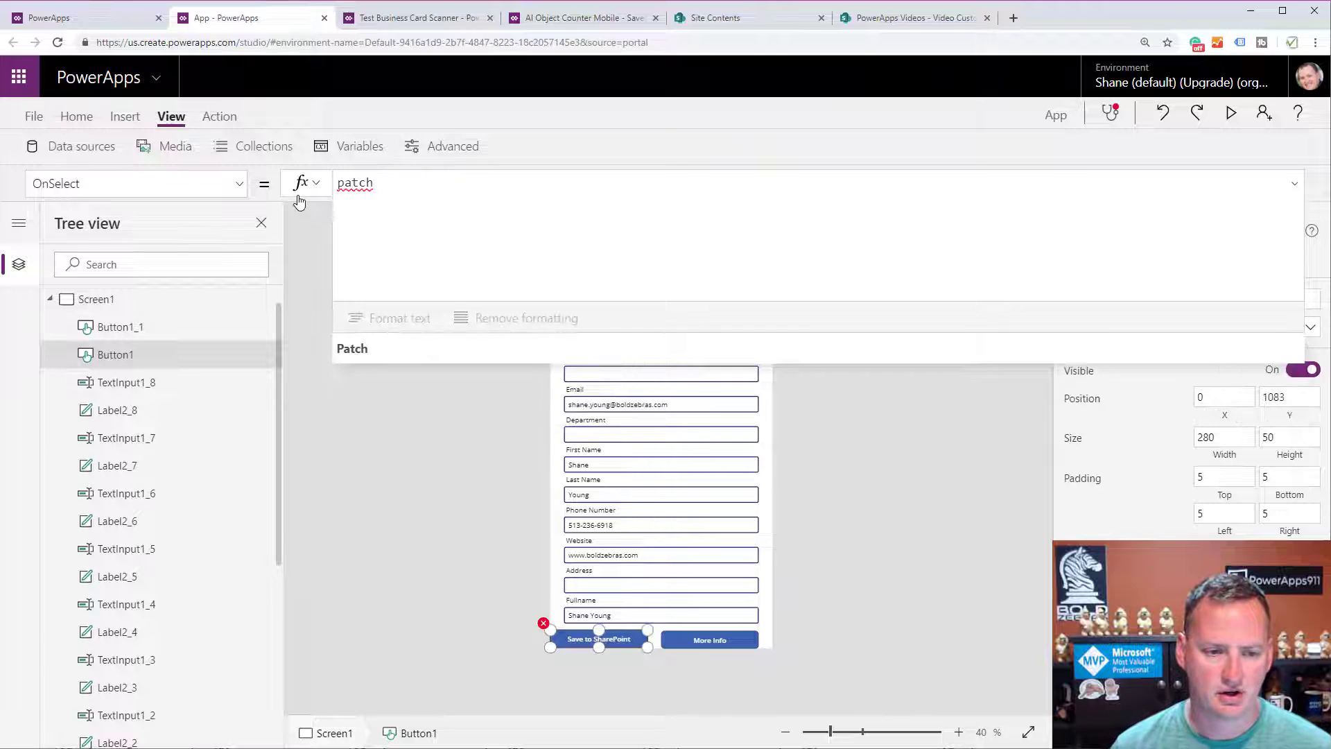
key("Tab")
type(", def")
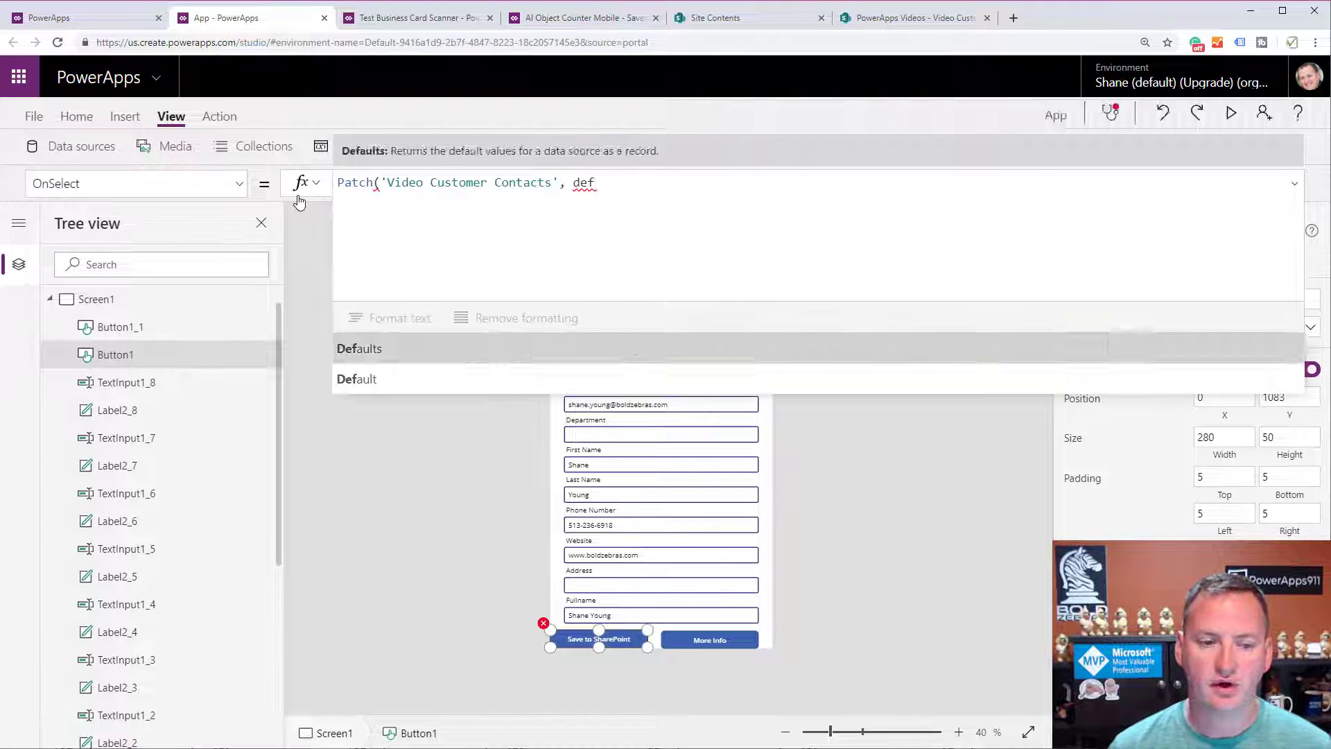
key("Tab")
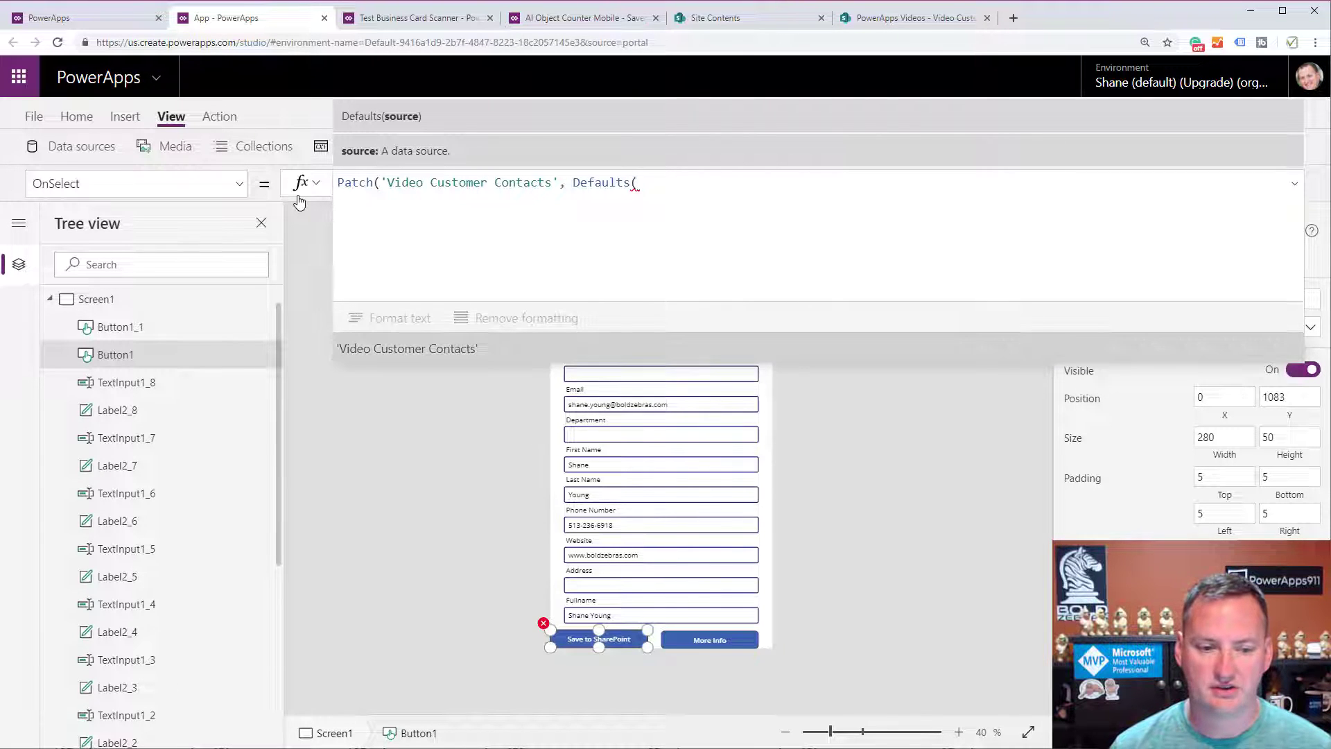
key("Tab")
type("), ")
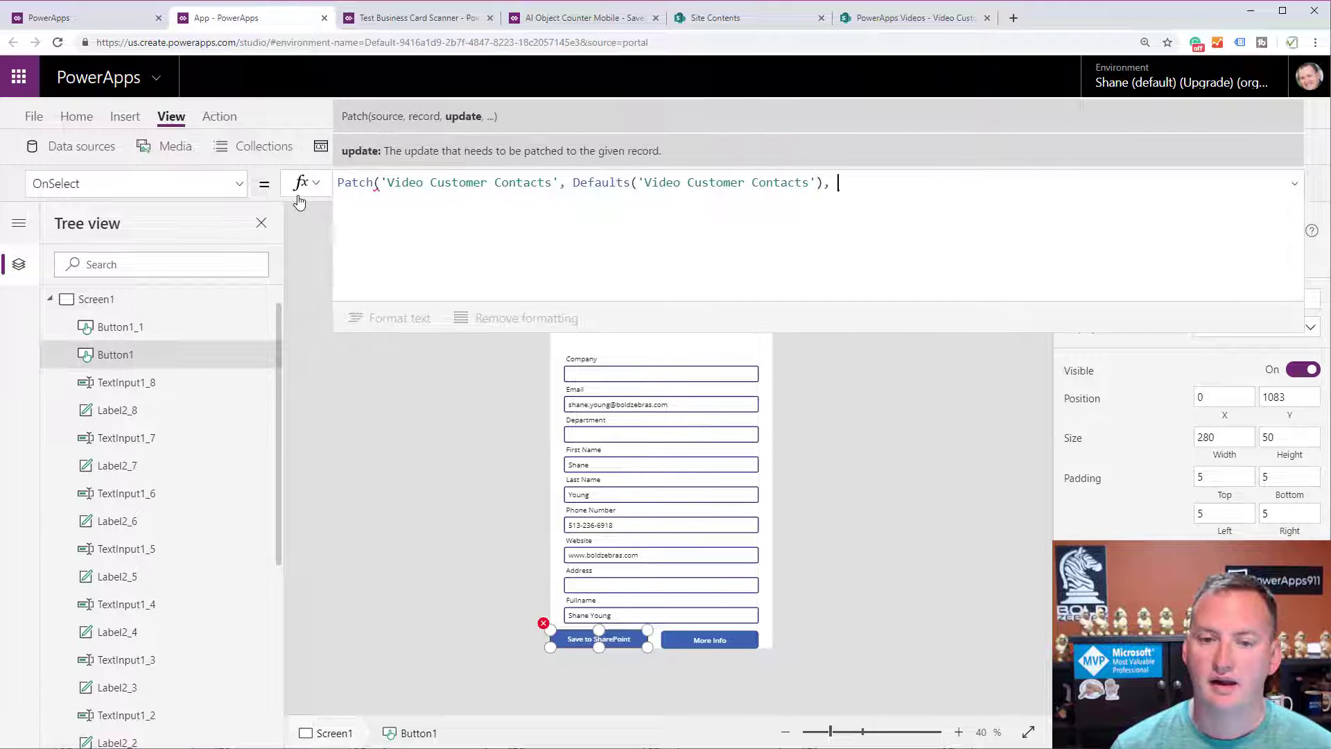
type("{")
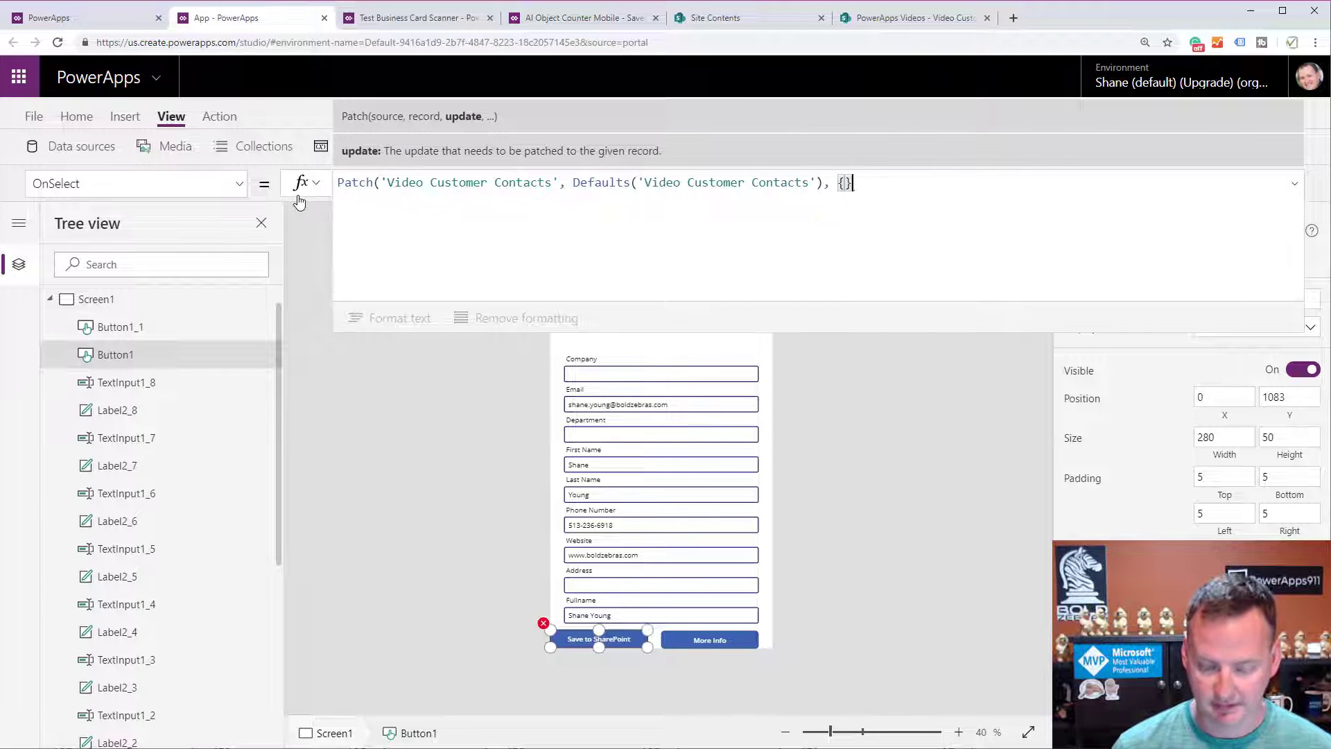
type("})")
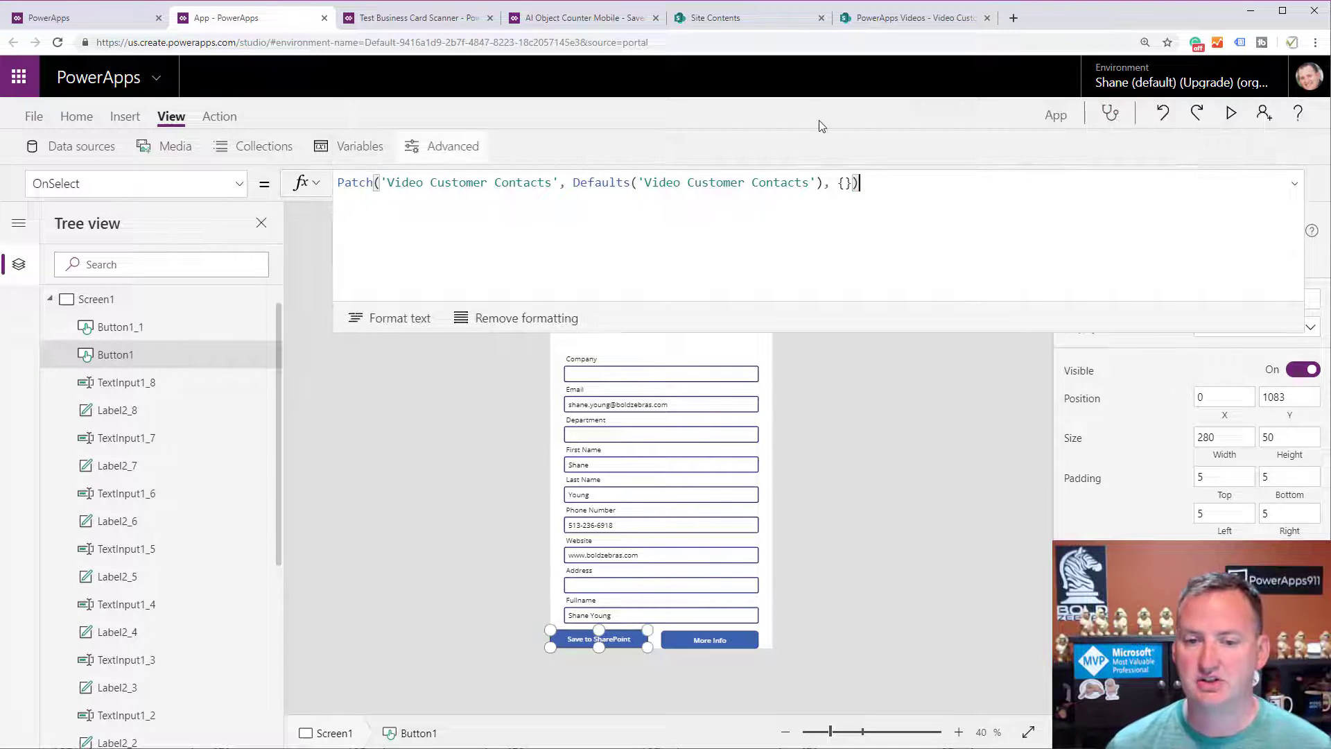
- Add a Title field to the empty record in the Save to SharePoint button's Patch formula
left_click(843, 183)
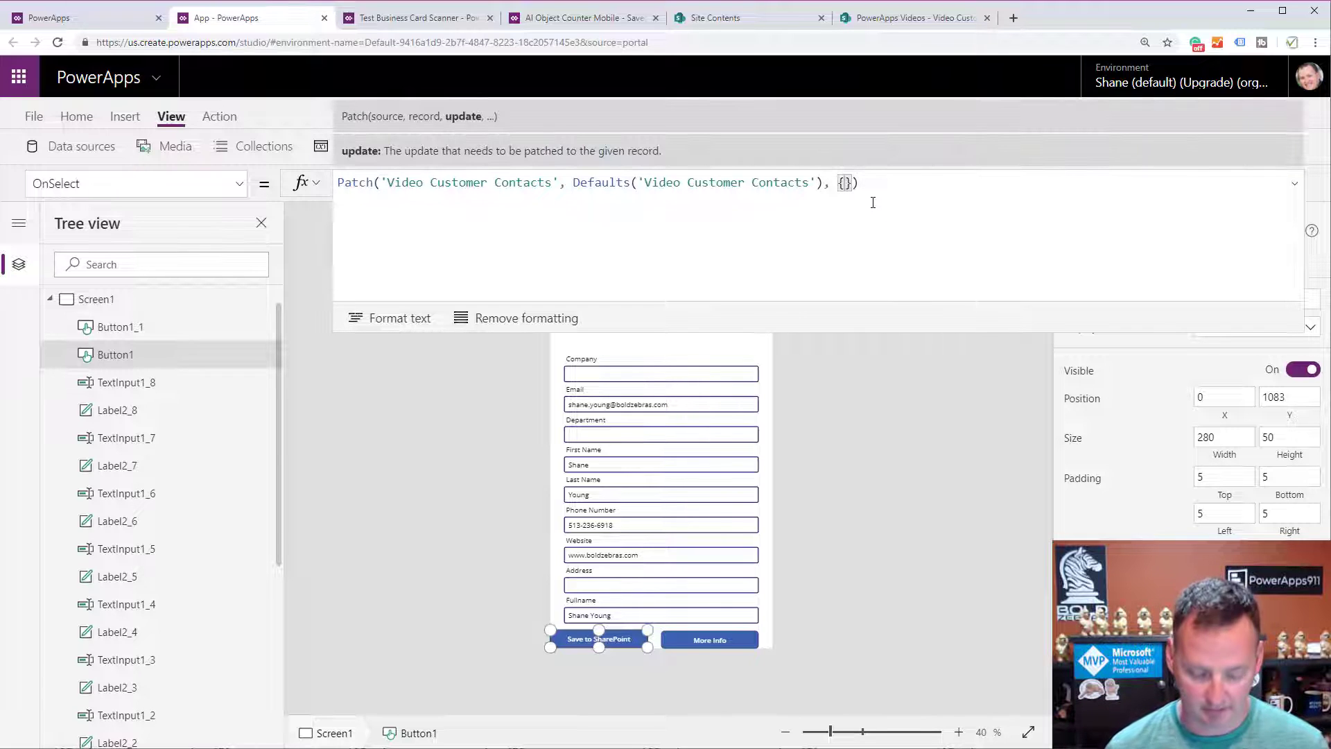
type("title:")
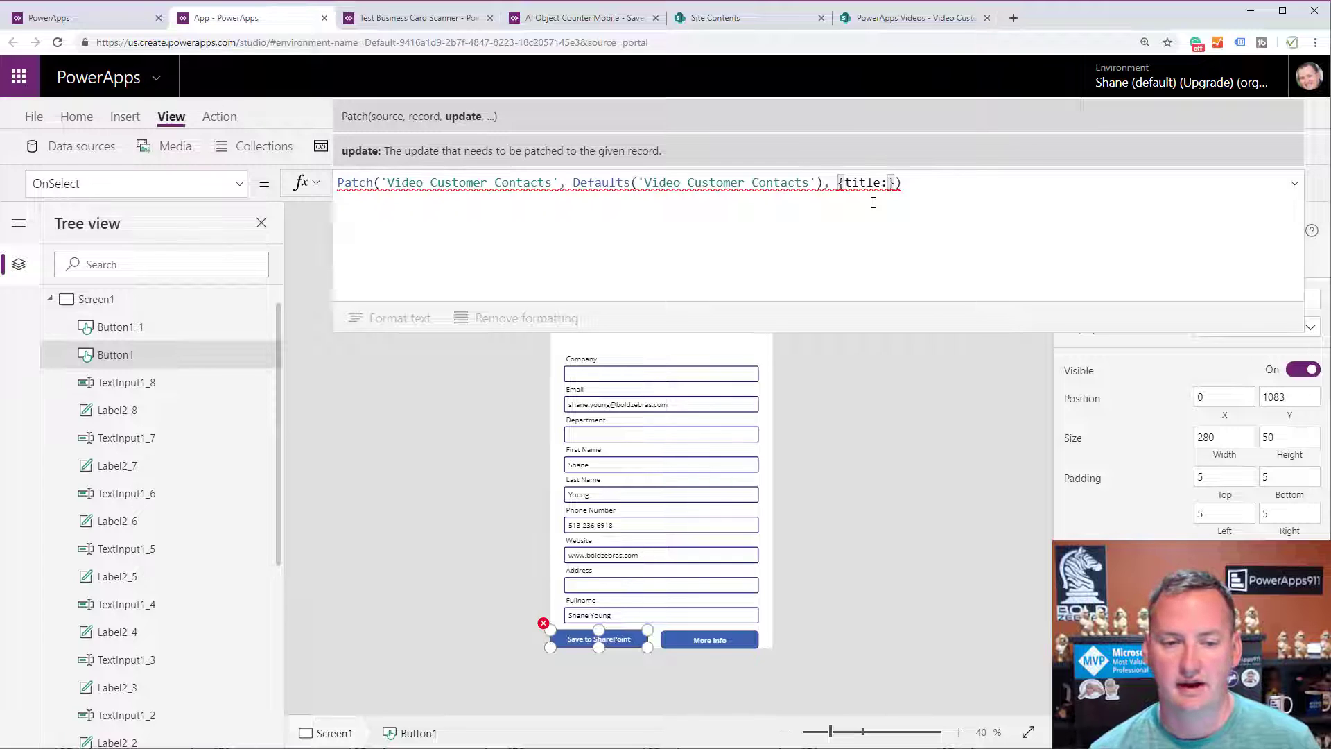
key("BackSpace")
key("BackSpace")
key("BackSpace")
key("BackSpace")
key("BackSpace")
key("BackSpace")
type("Title")
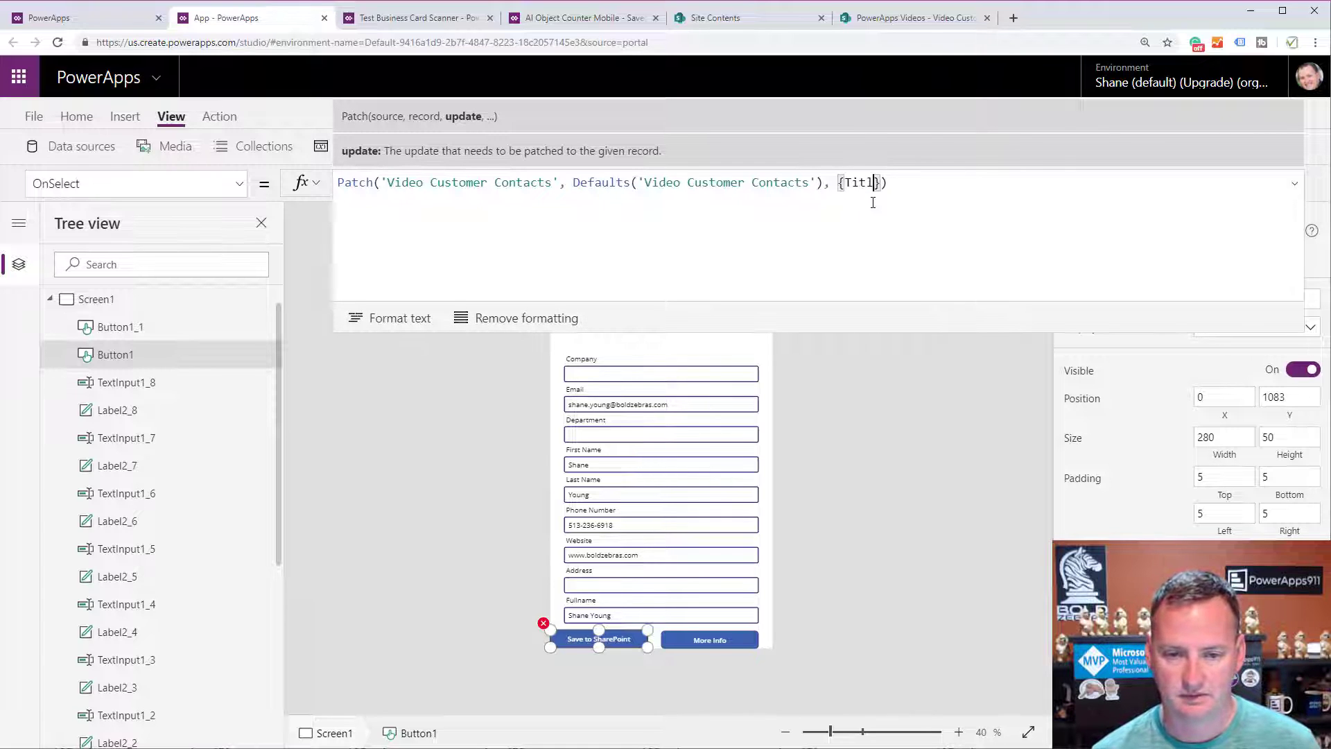
- Assign BusinessCardReader1.CompanyName to the Title field in the Patch record
type(": b")
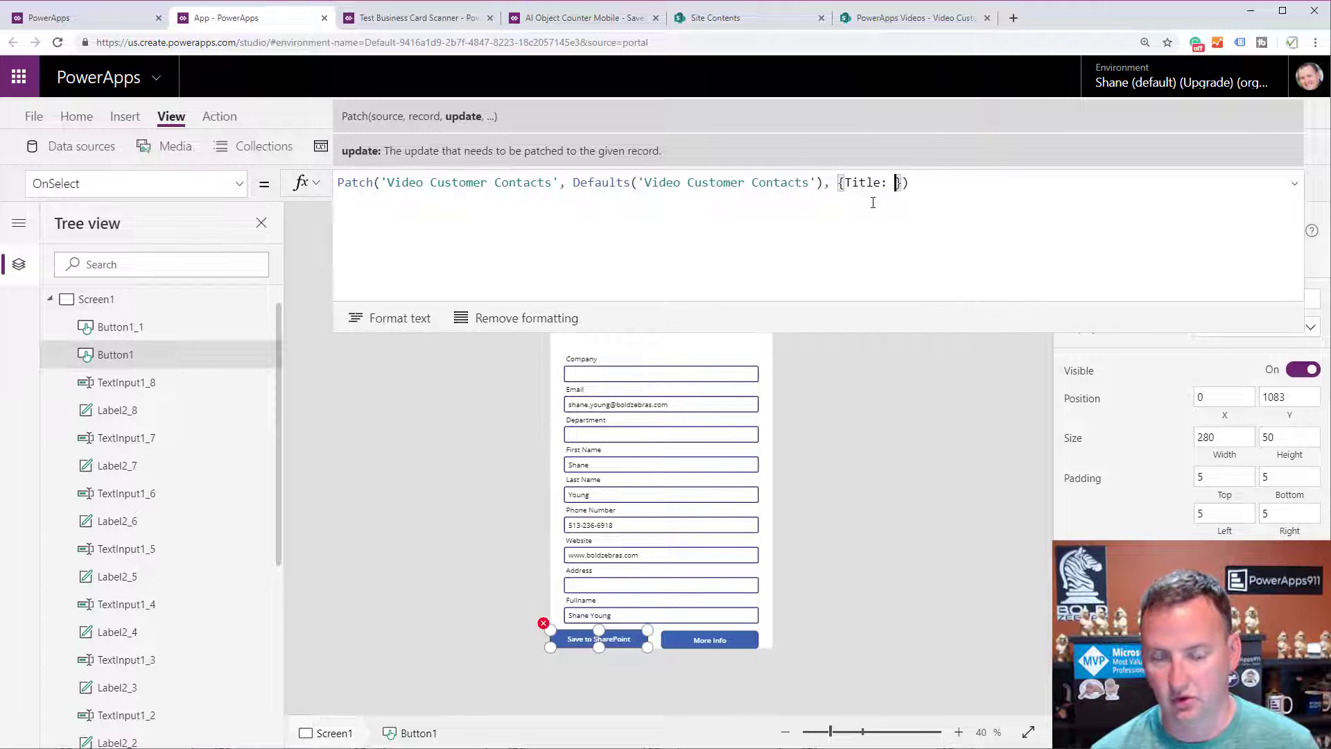
type("us")
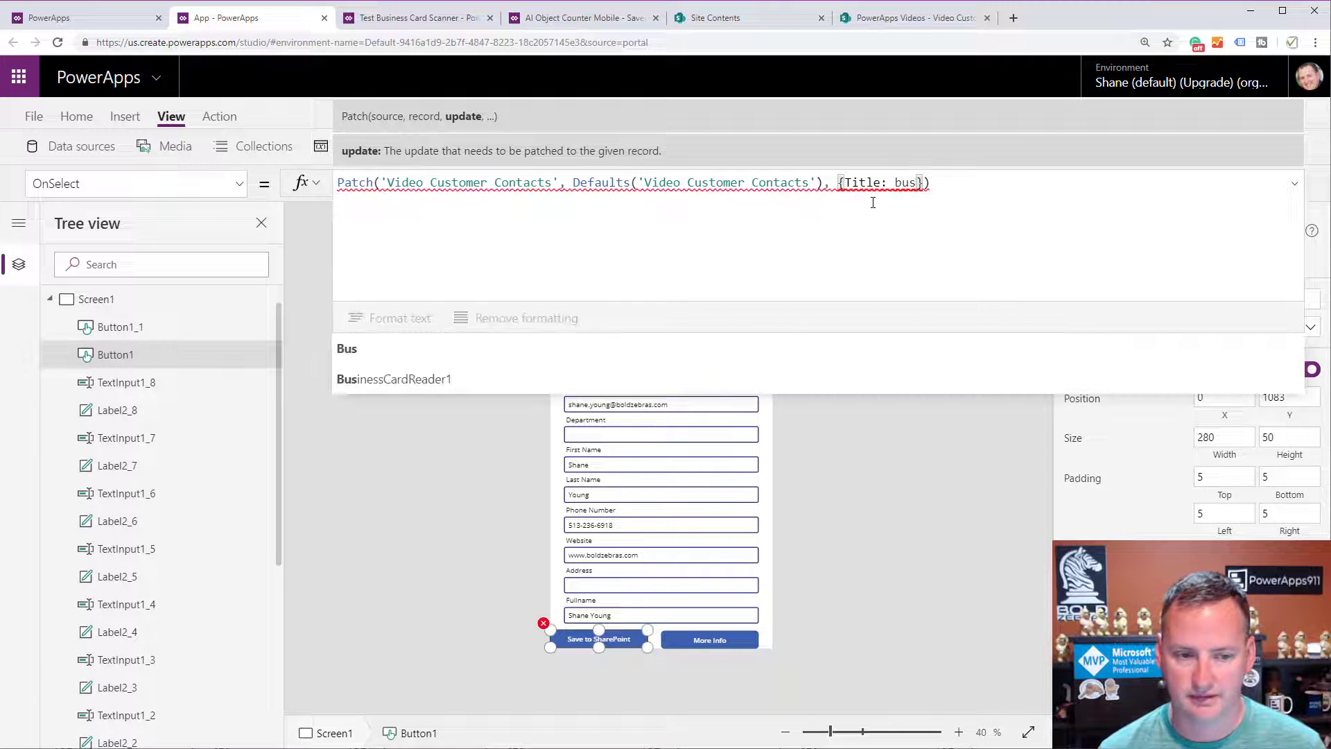
key("Tab")
type(".")
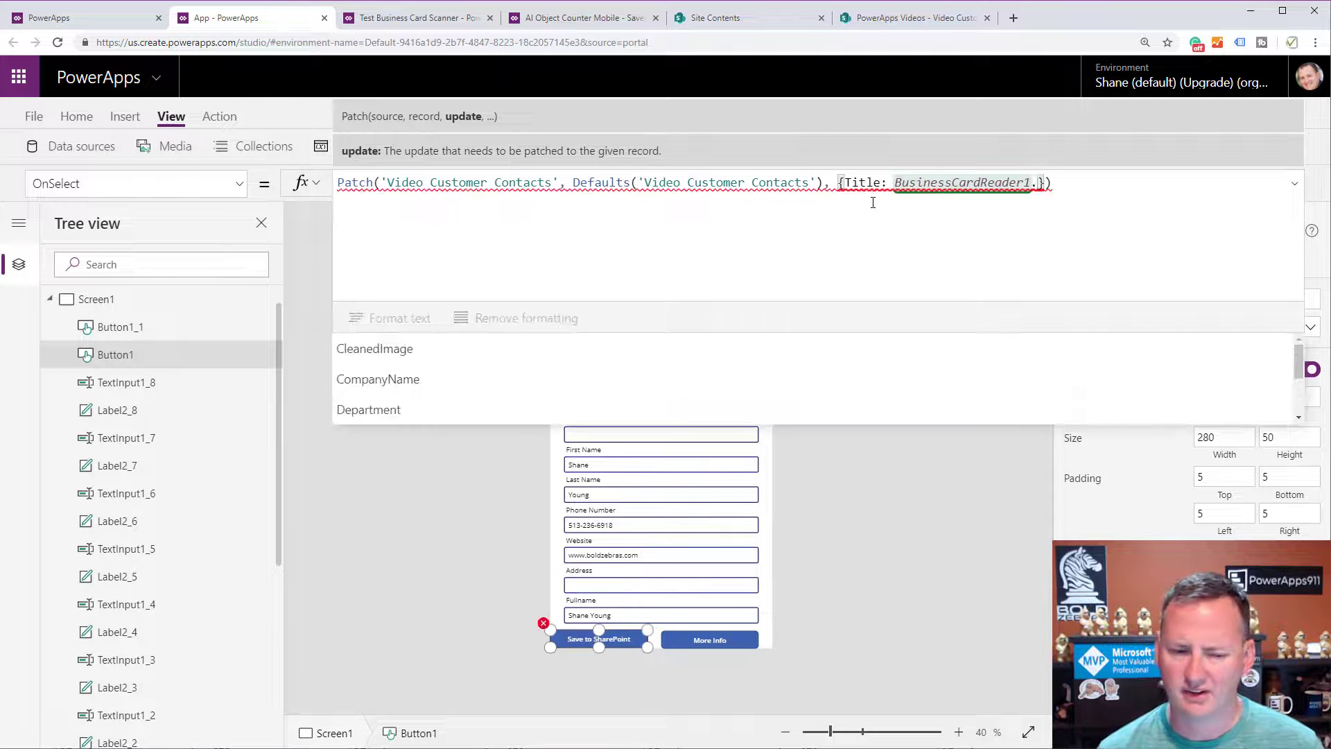
key("Down")
key("Down")
key("Down")
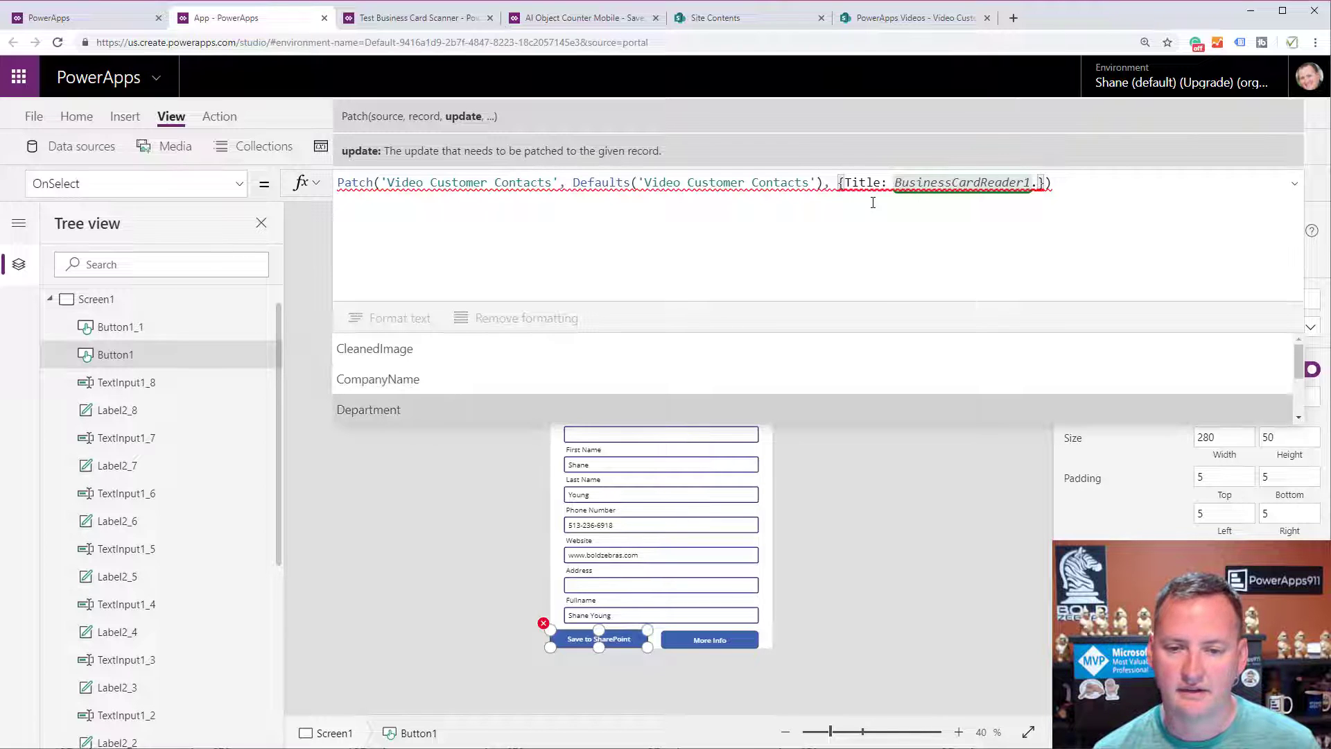
key("Up")
key("Tab")
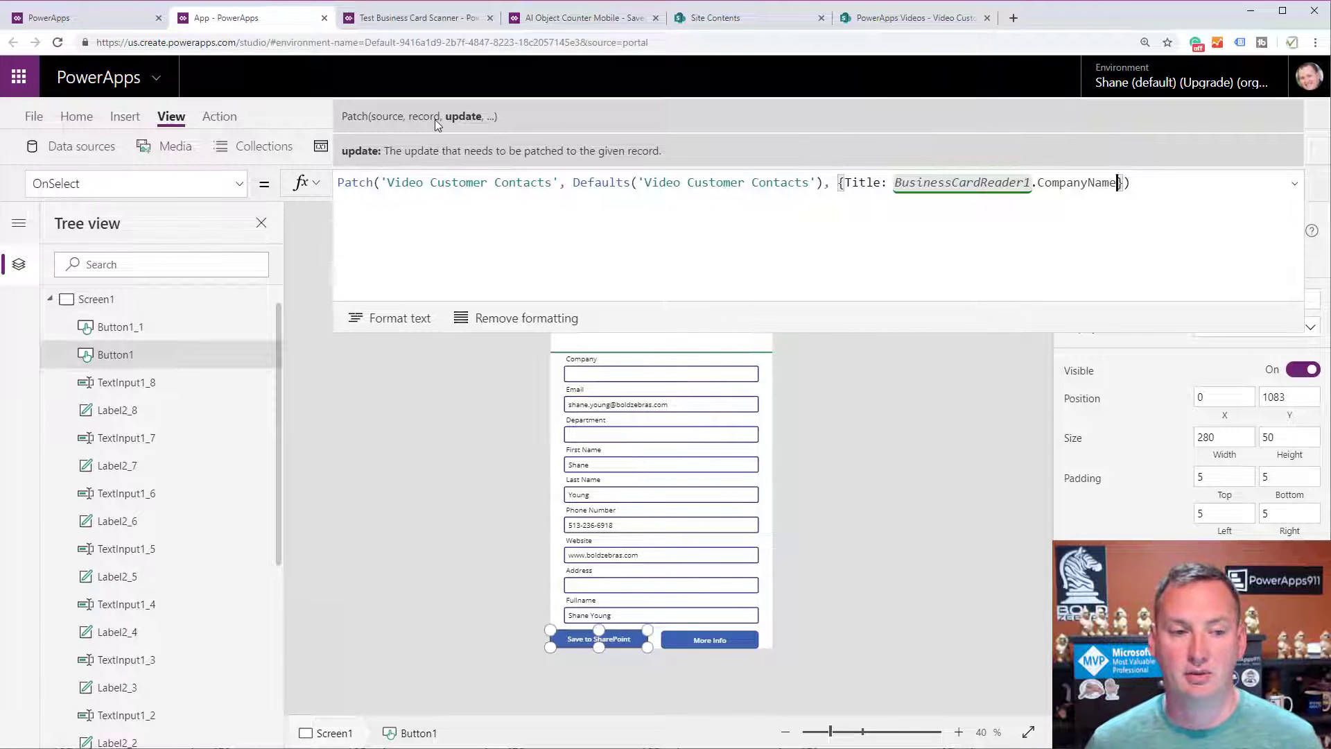
- Switch to the Test Business Card Scanner app and copy the complete OnSelect formula of its Save to SharePoint button
left_click(416, 18)
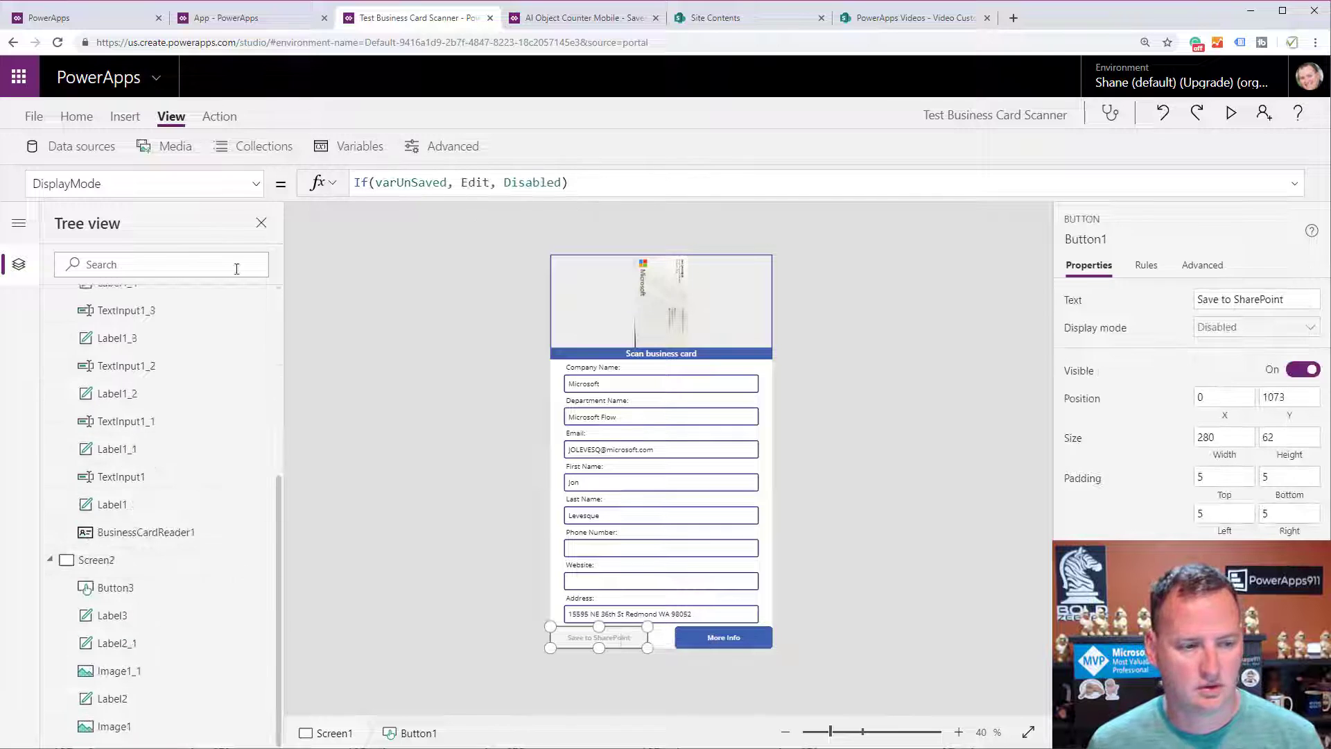
left_click(256, 184)
left_click(145, 416)
left_click(704, 183)
key("ctrl+a")
key("ctrl+c")
- Paste the copied formula into the new app's Save to SharePoint OnSelect and remove the extra code after the Patch call
left_click(226, 18)
key("ctrl+v")
key("BackSpace")
key("BackSpace")
key("BackSpace")
key("BackSpace")
key("BackSpace")
key("BackSpace")
key("BackSpace")
key("BackSpace")
key("BackSpace")
key("BackSpace")
key("BackSpace")
key("BackSpace")
key("BackSpace")
key("BackSpace")
key("BackSpace")
key("BackSpace")
key("BackSpace")
key("BackSpace")
key("BackSpace")
key("BackSpace")
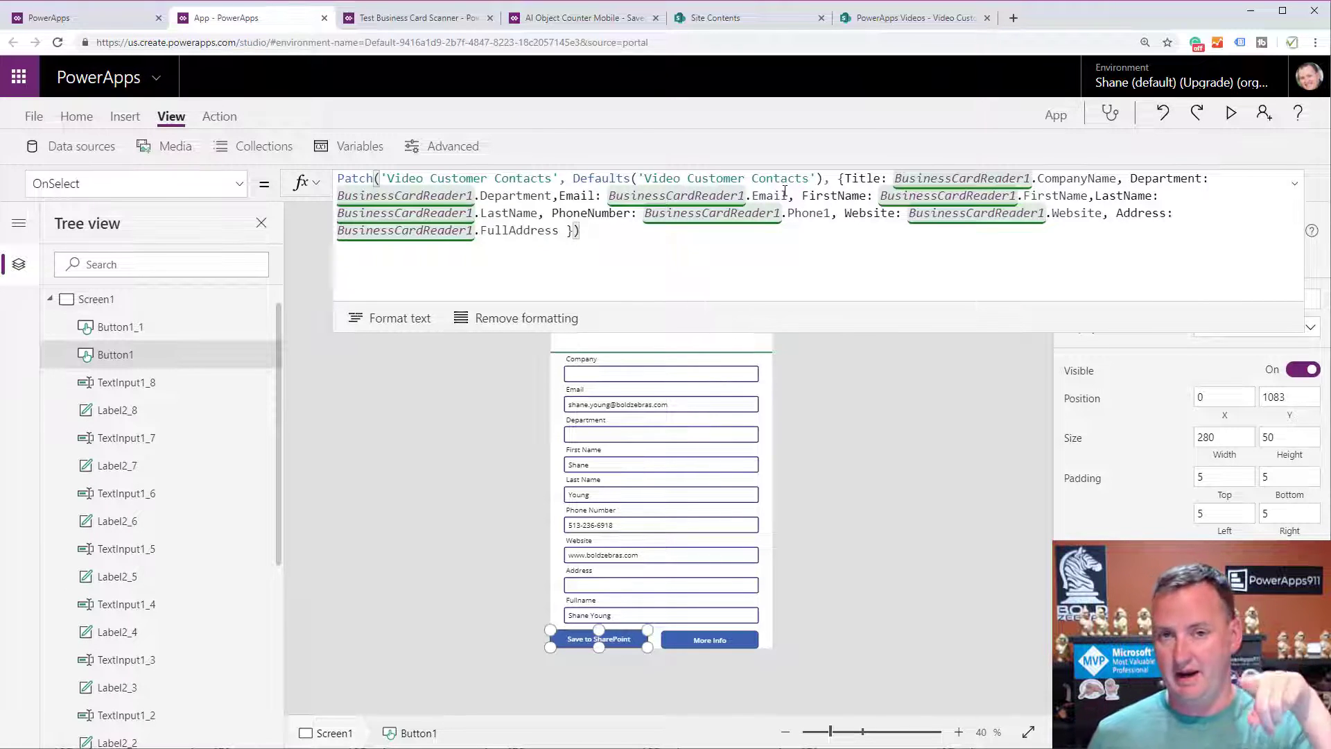
- Strip the Patch formula back to its Title field by deleting all the BusinessCardReader1 mappings, leaving the field without a value
left_click(884, 180)
left_click_drag(885, 187, 899, 279)
key("BackSpace")
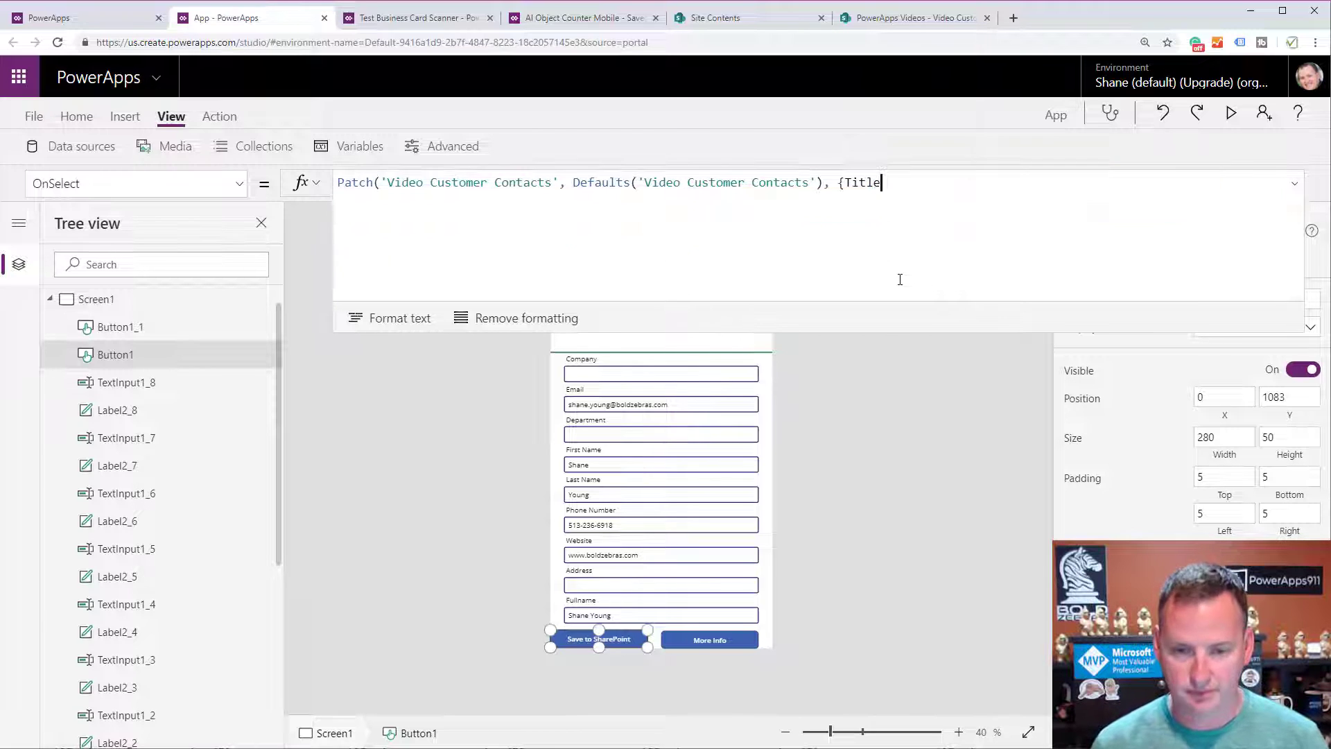
type(":")
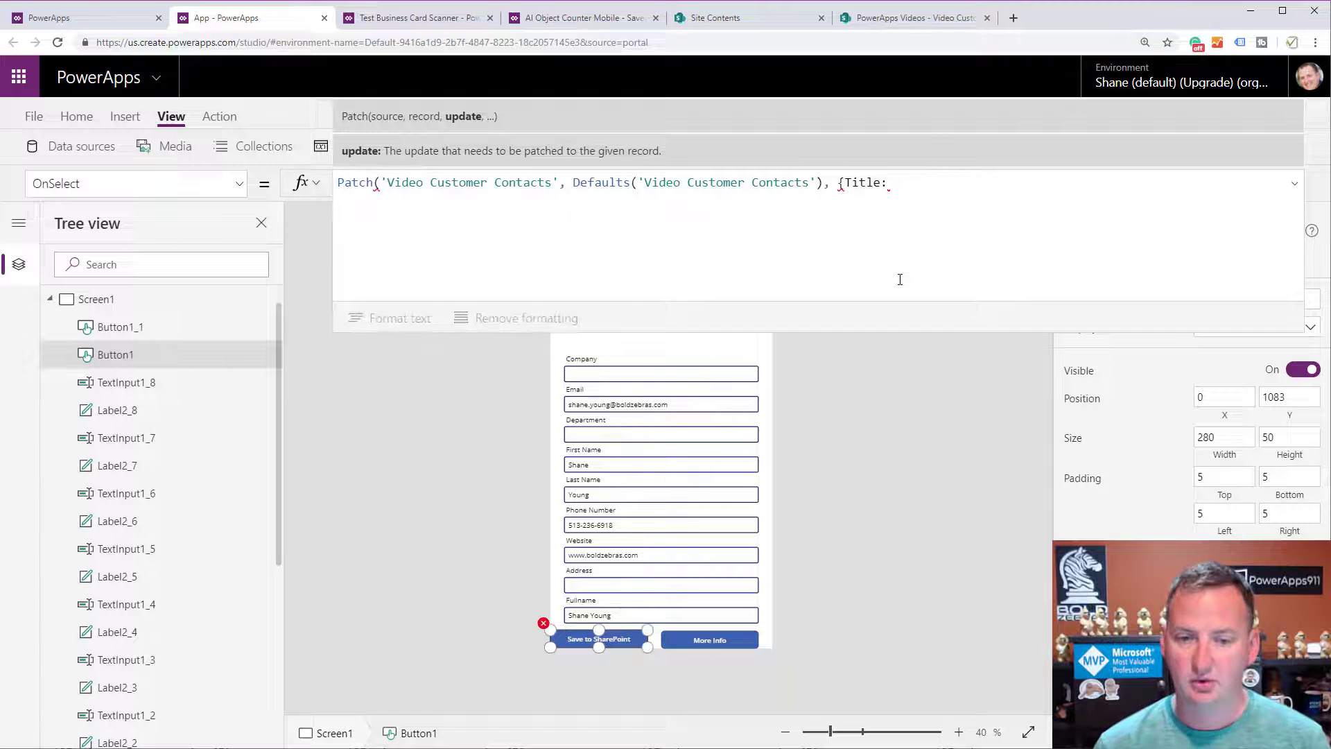
- Rename the text input under the Company label as inpCompany
left_click(650, 368)
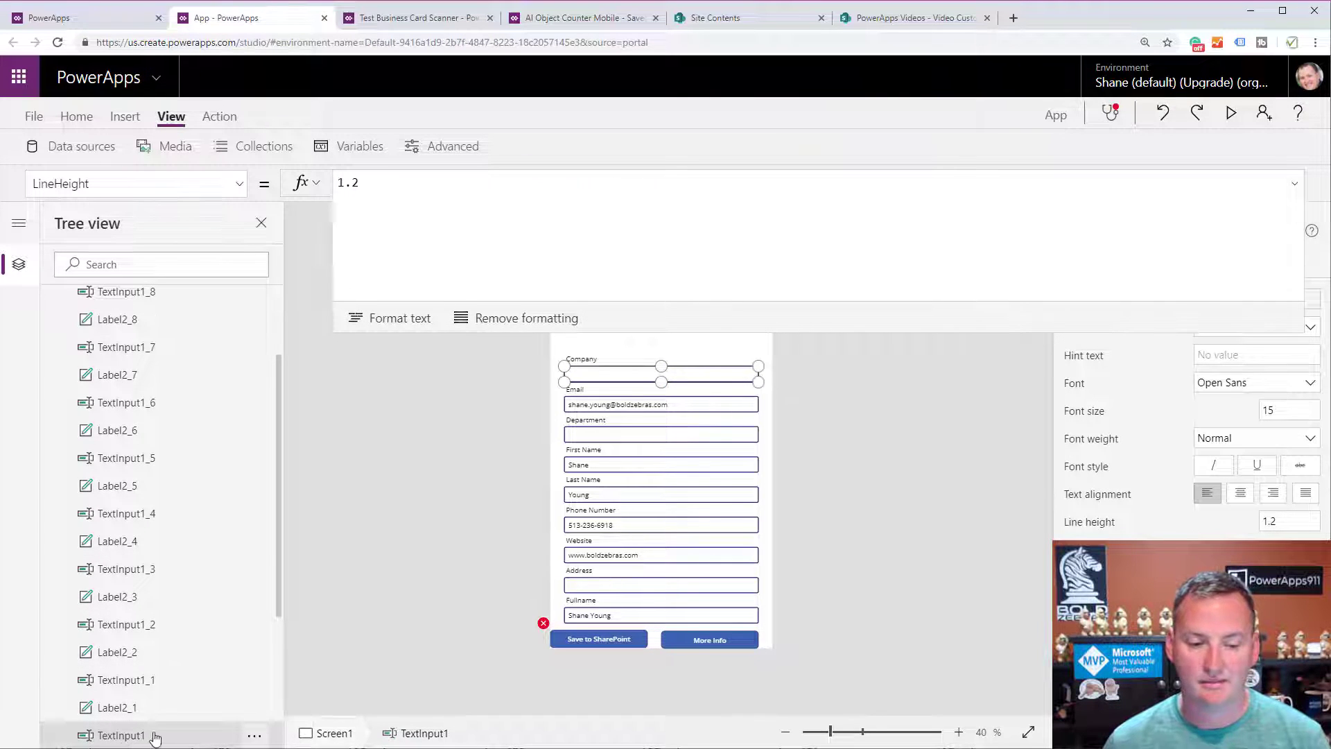
double_click(125, 736)
type("in")
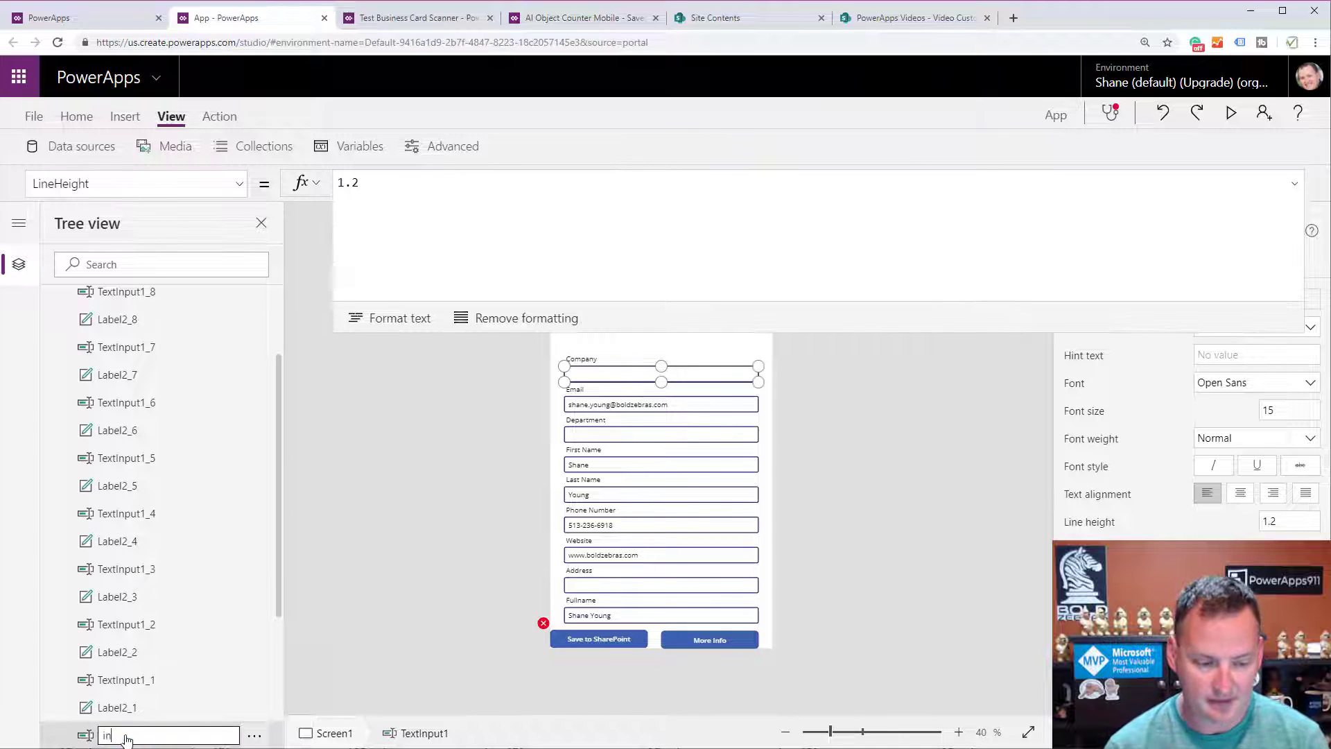
type("pCompany")
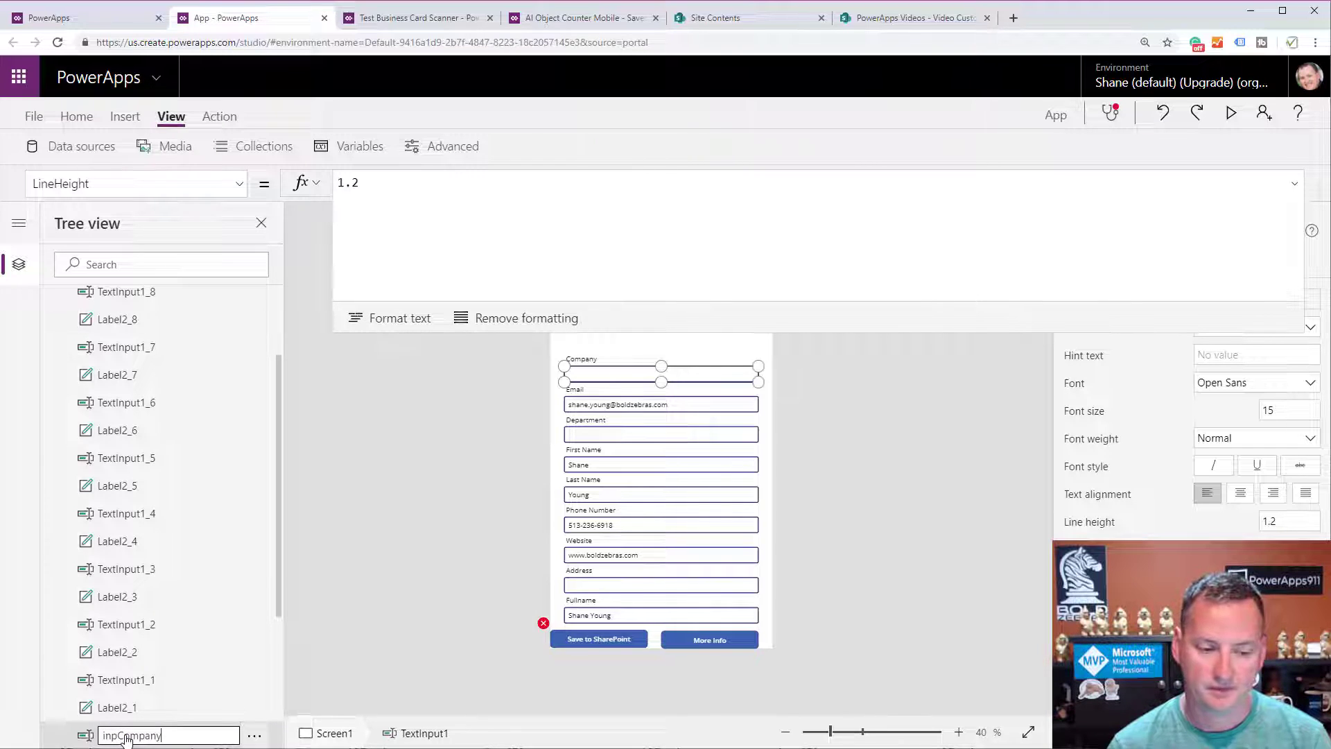
key("Return")
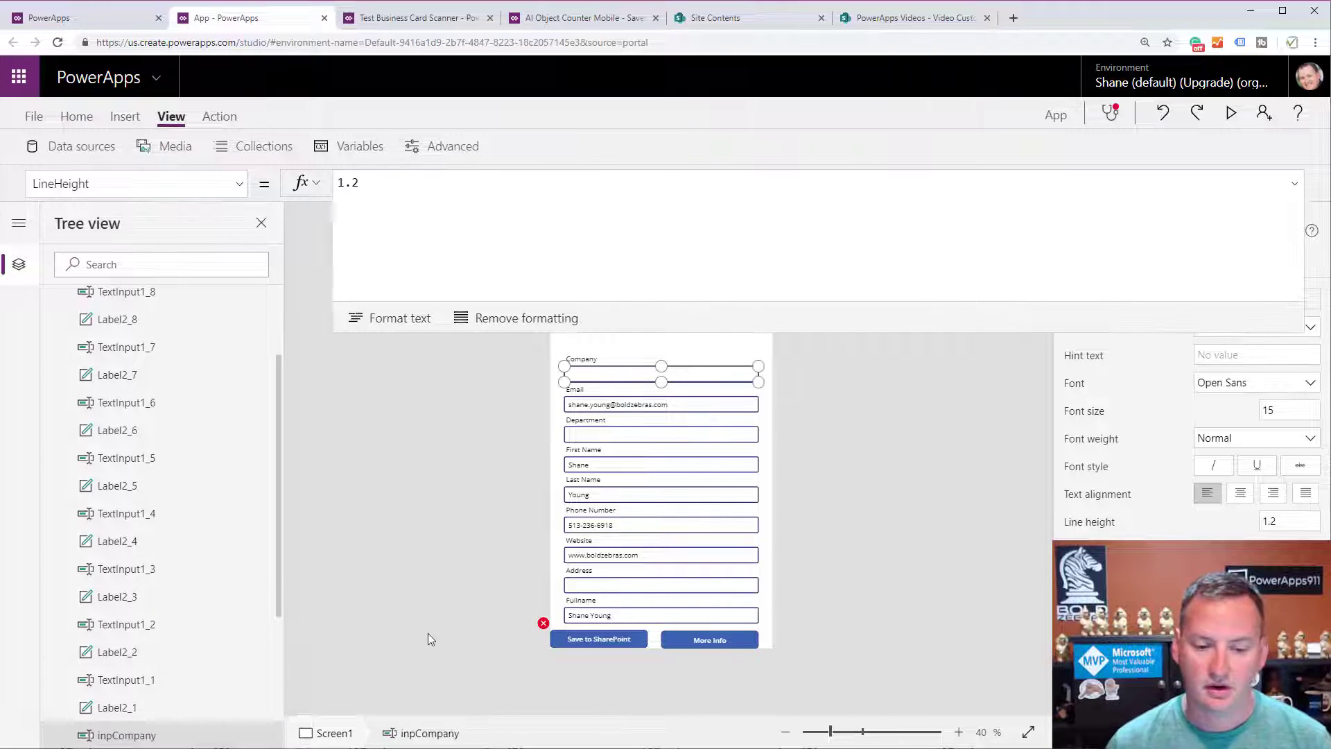
- Set the Title field in the Save to SharePoint button's Patch formula to inpCompany.Text and close the record and function
left_click(571, 641)
left_click(939, 187)
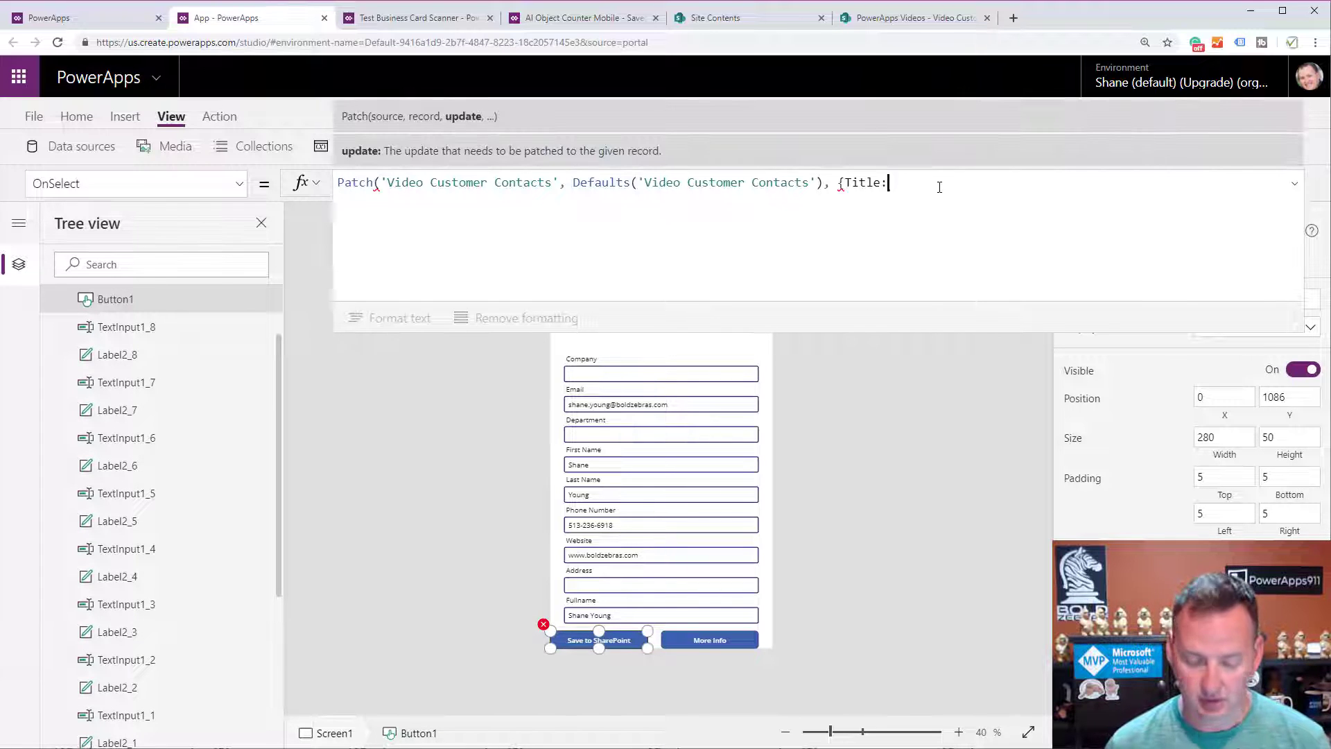
type("in")
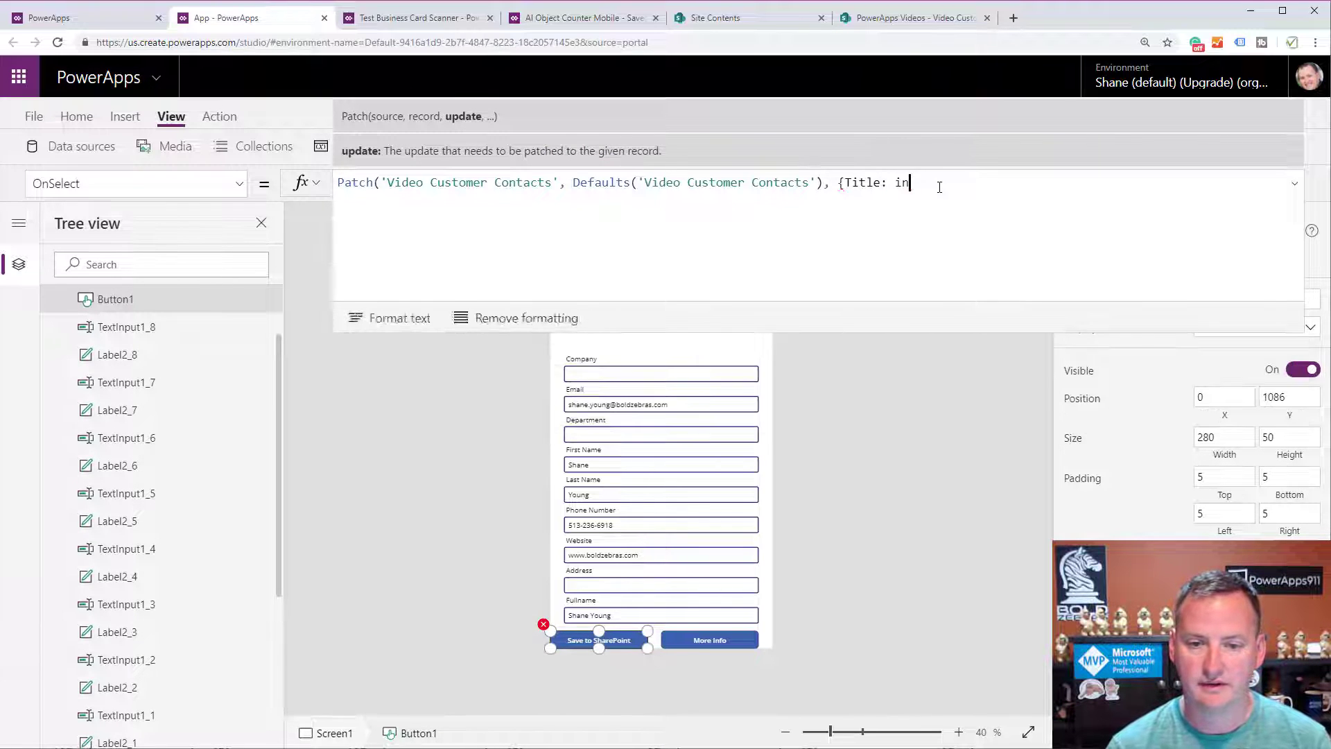
type("pCompany.")
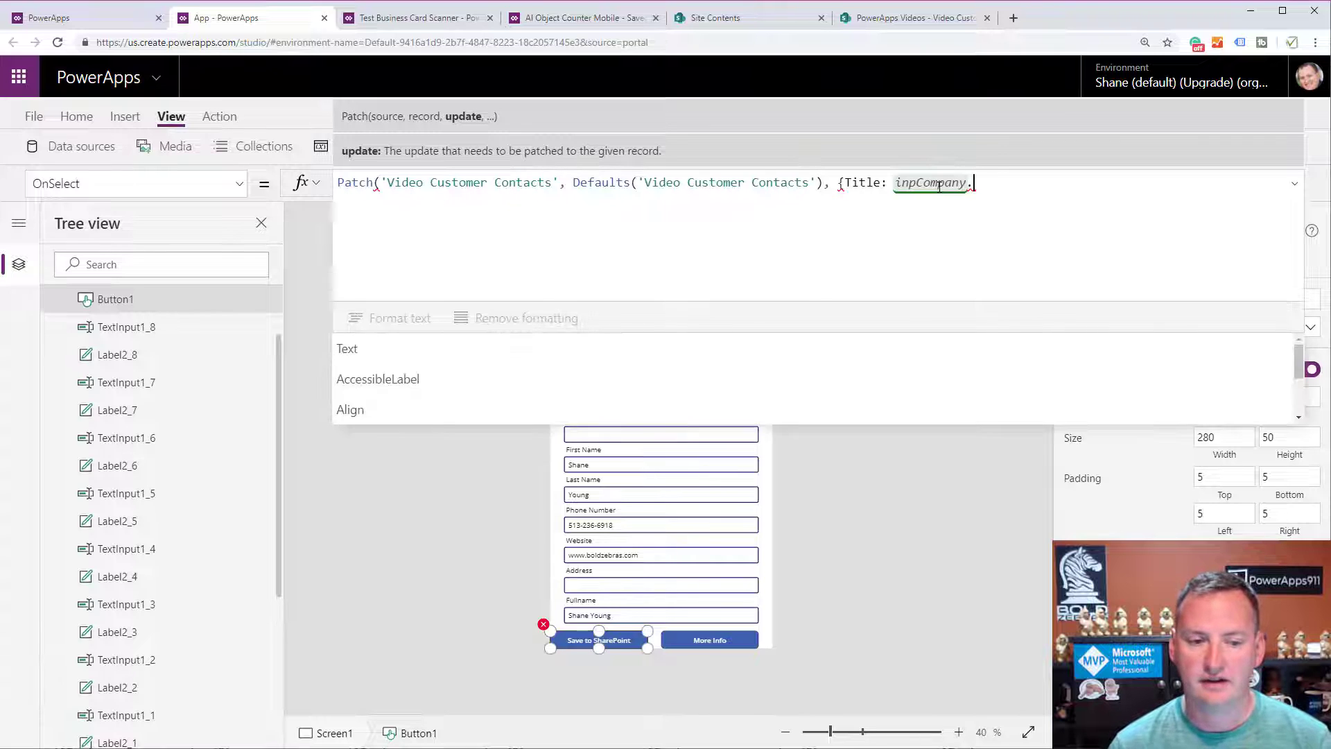
key("Down")
key("Return")
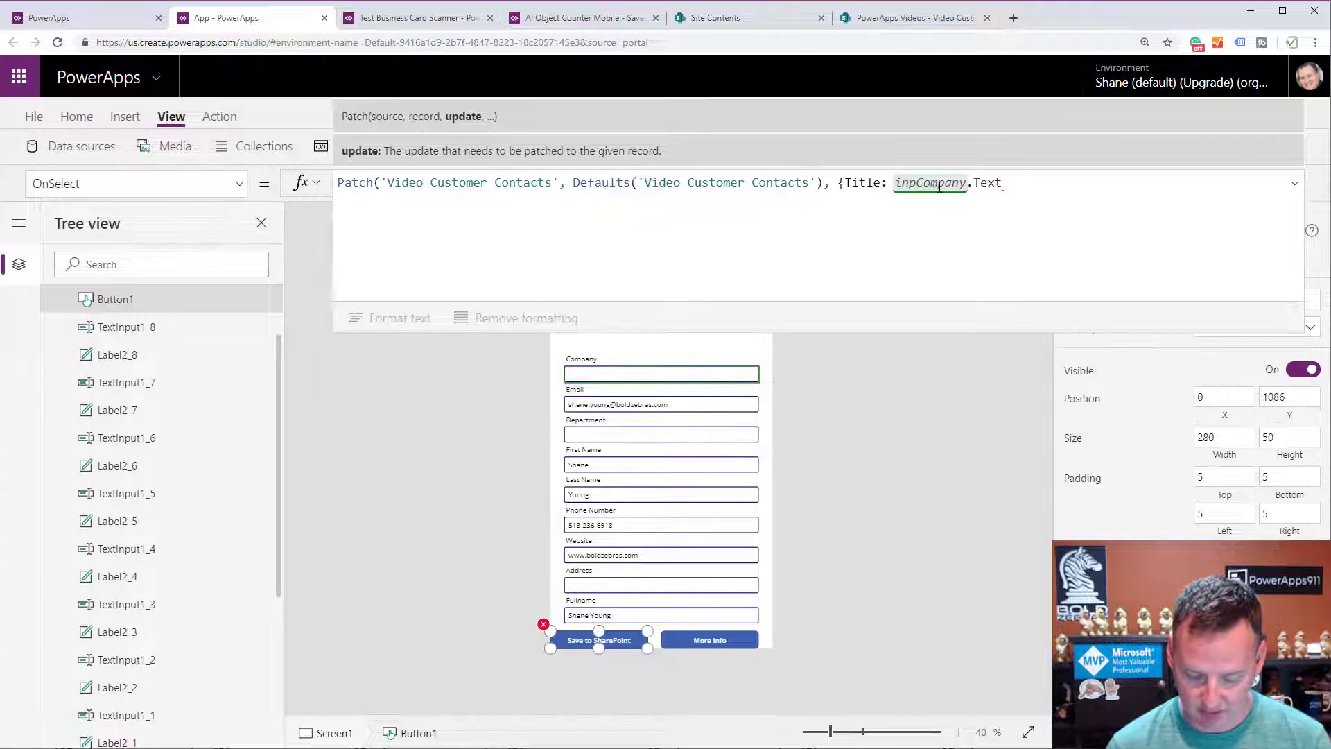
type("})")
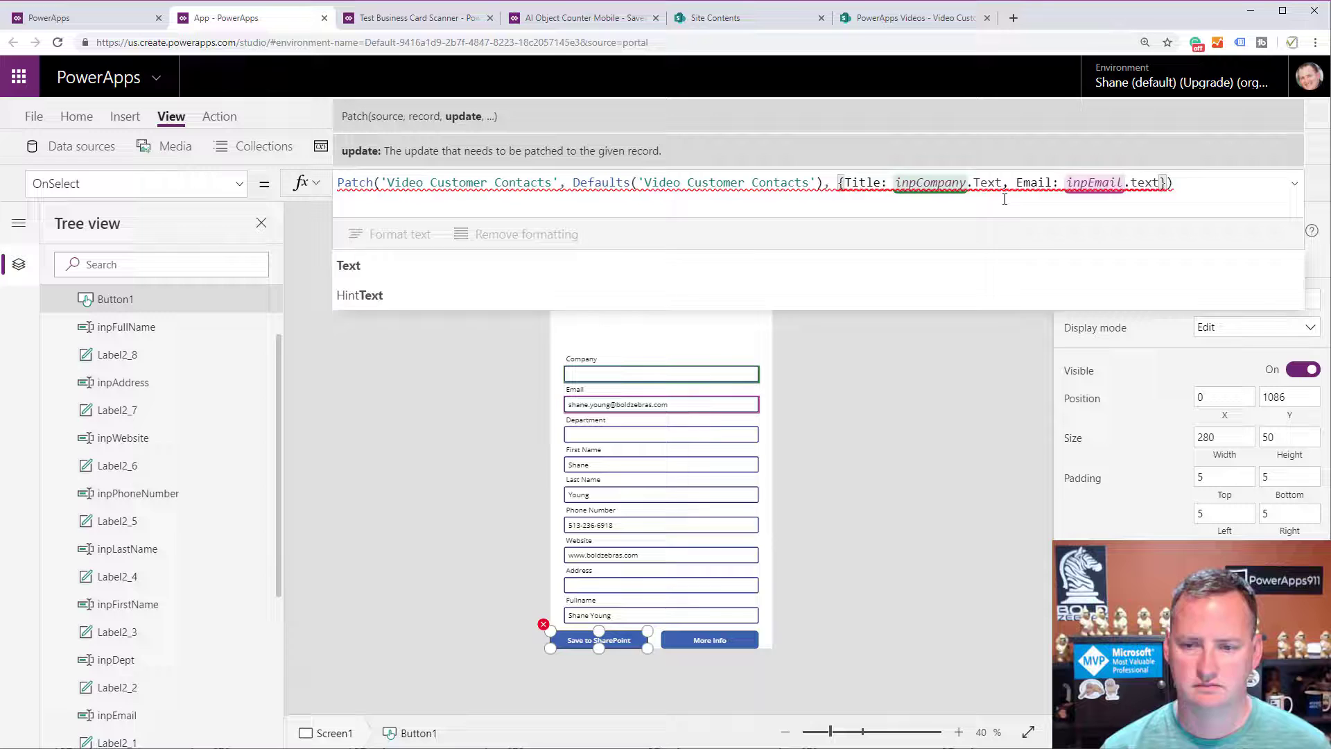
- Map Department, FirstName, LastName, PhoneNumber, Website and Address in the Patch record to the Text of inpDept, inpFirstName, inpLastName, inpPhoneNumber, inpWebsite and inpAddress
type(",Department: inpDept.Text,FirstName: inpFirstName.Text,")
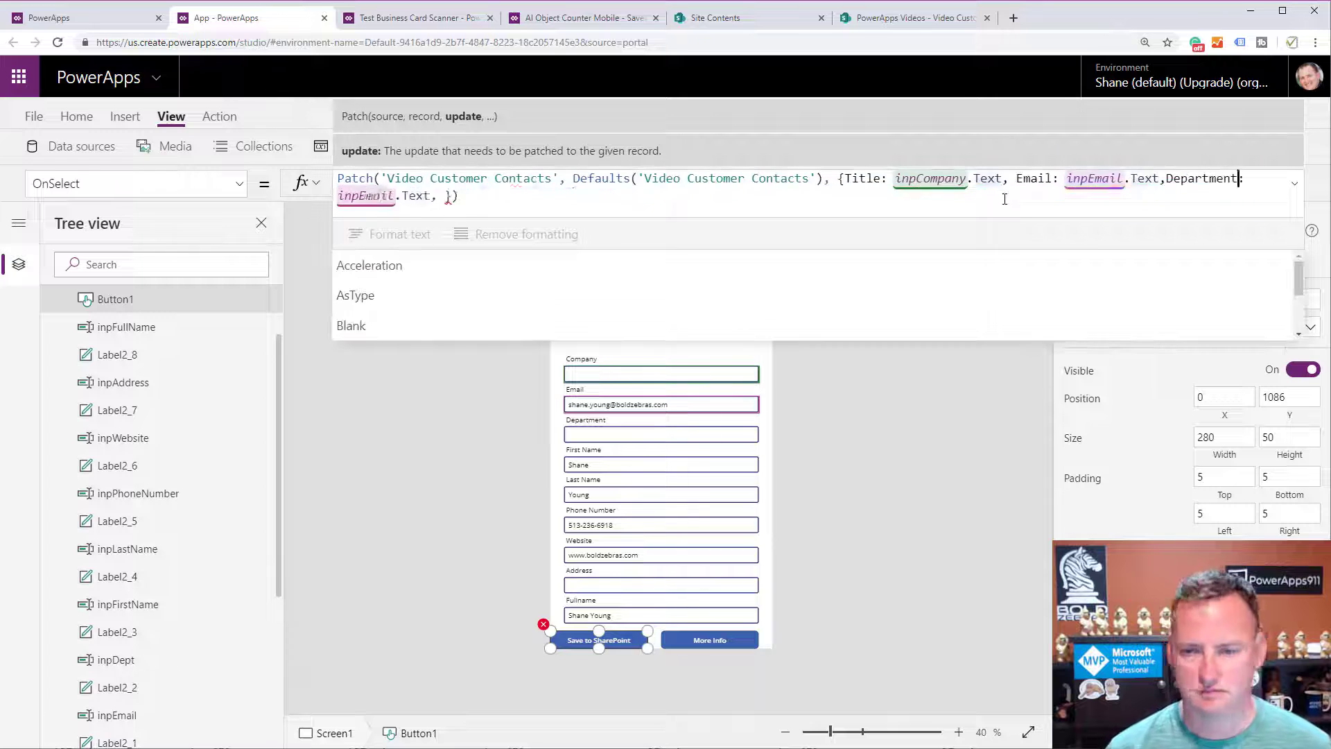
type("LastName: inpLastName.Text,")
type("Email: inpEmail.Text,")
type("PhoneNumber: inpPhoneNumber.Text, Website: inpWebsite.Text, Address: inpAddress.Text")
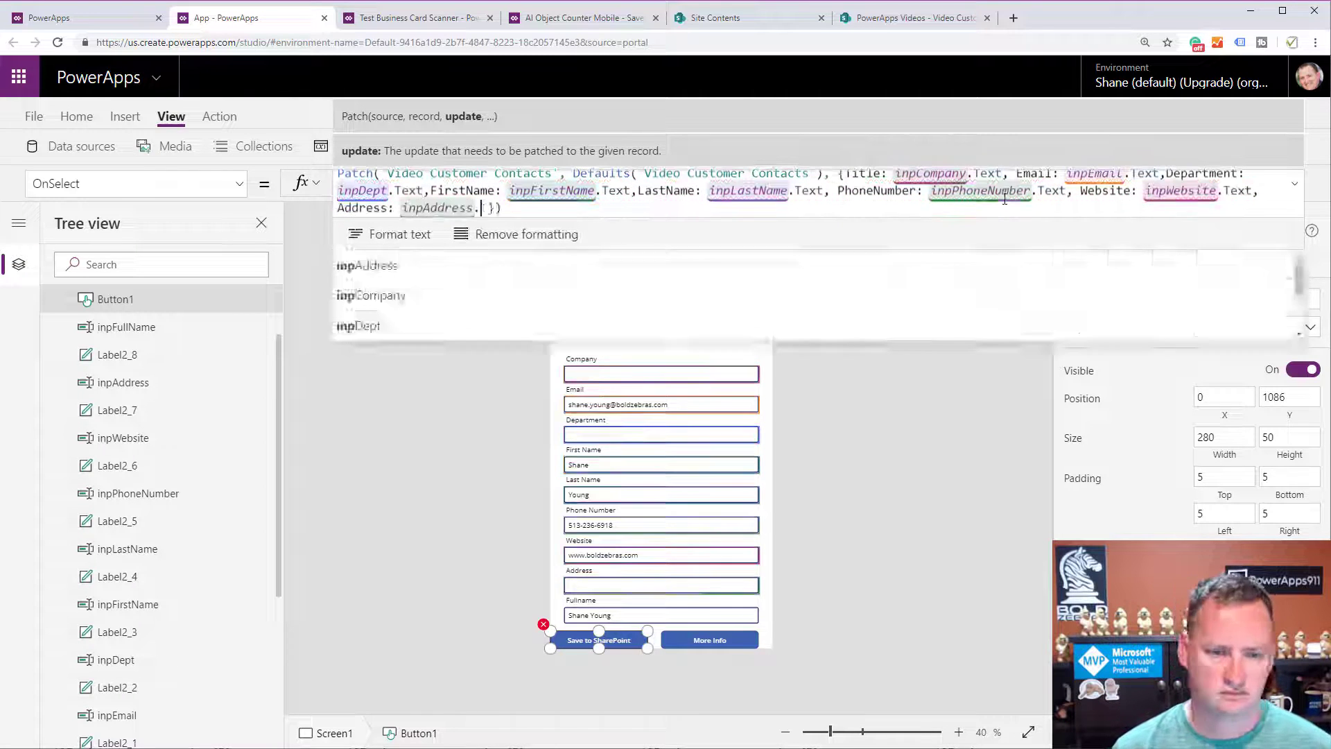
- Switch to the Video Customer Contacts list in SharePoint and create a single-line-of-text column named Fullname in its list settings
left_click(887, 21)
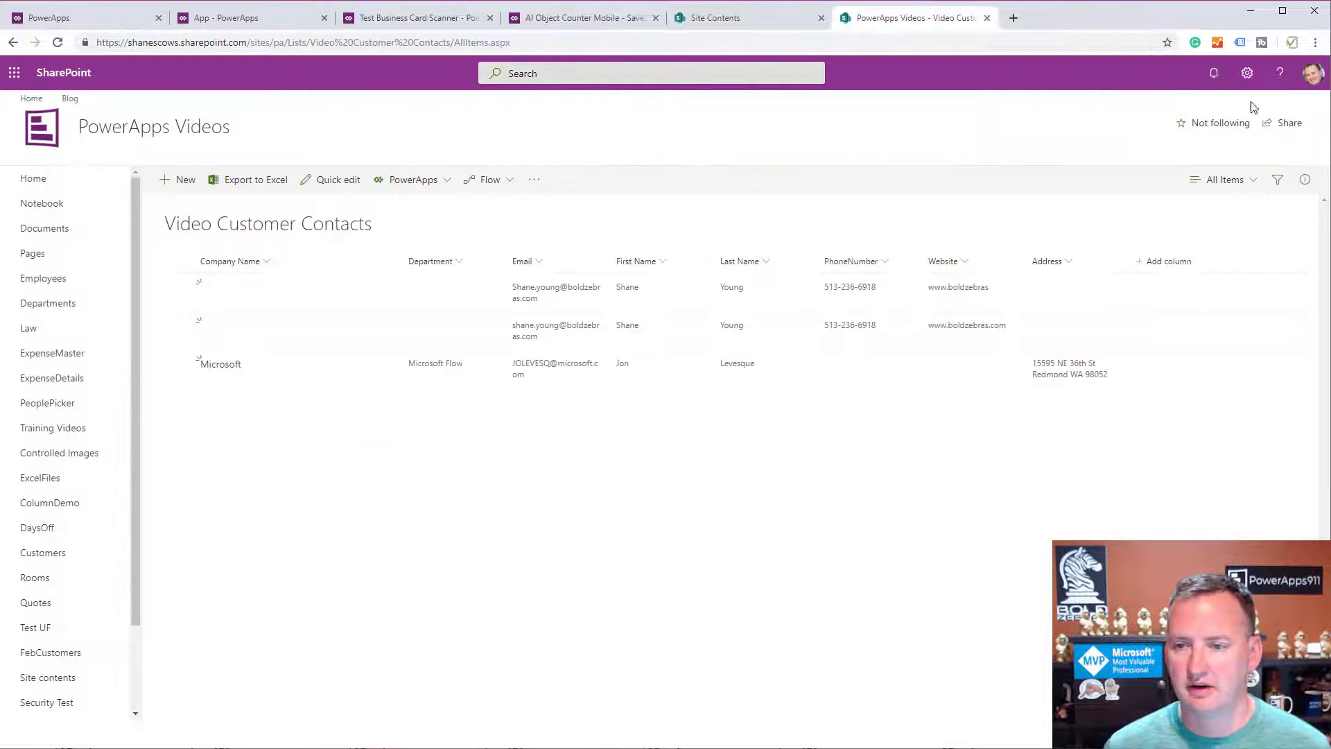
left_click(1247, 72)
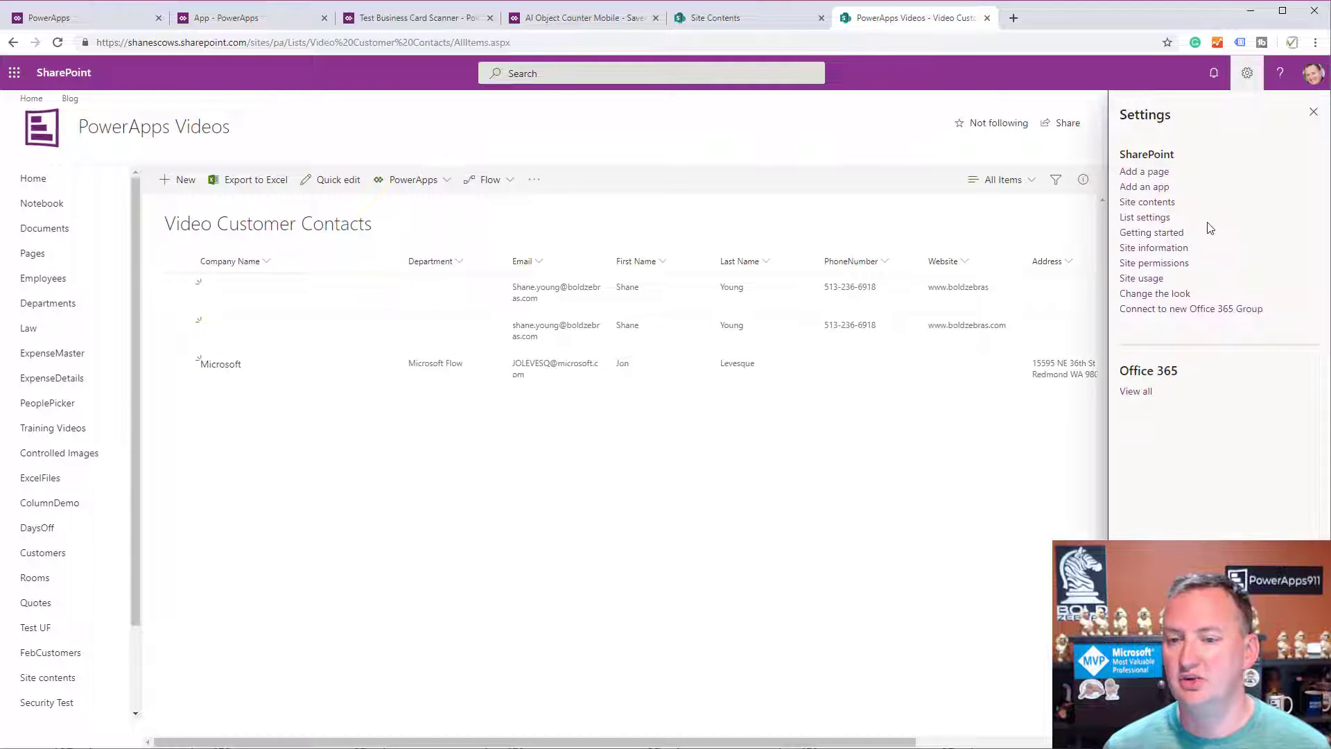
left_click(1156, 217)
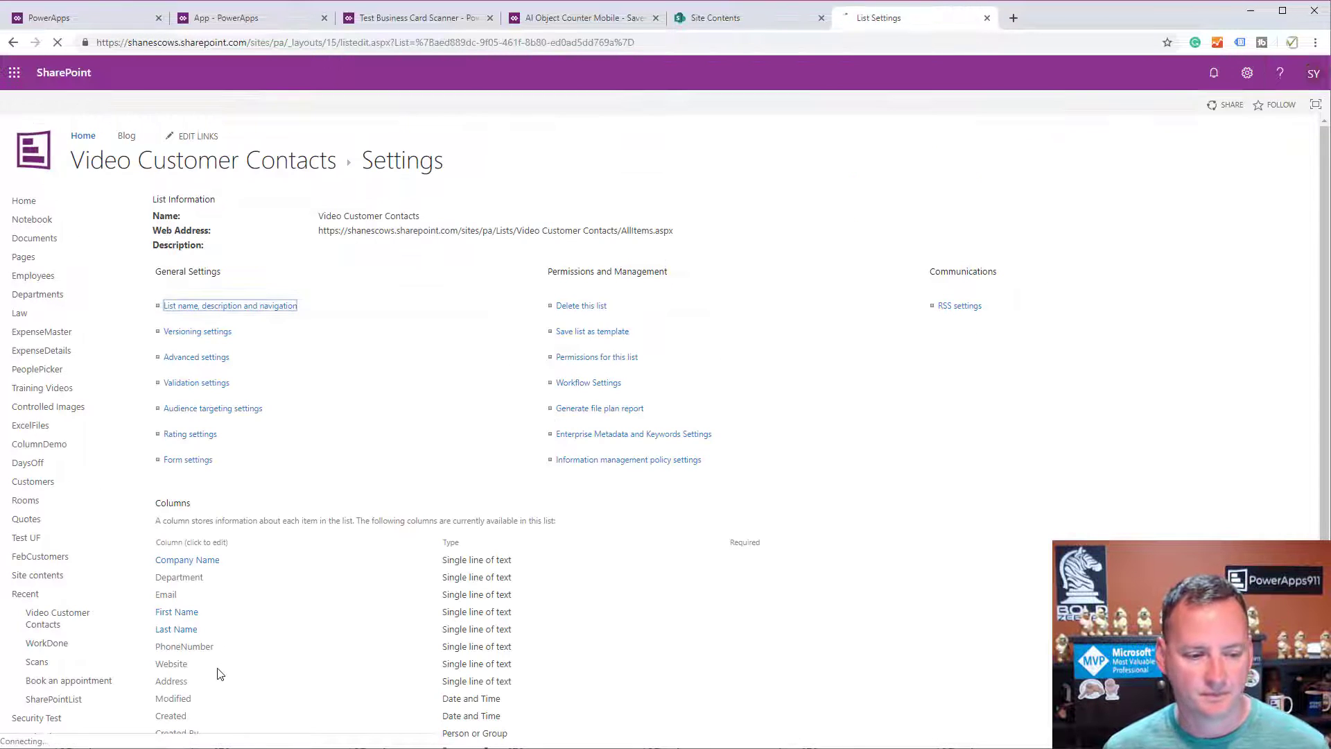
scroll(218, 673, "down", 4)
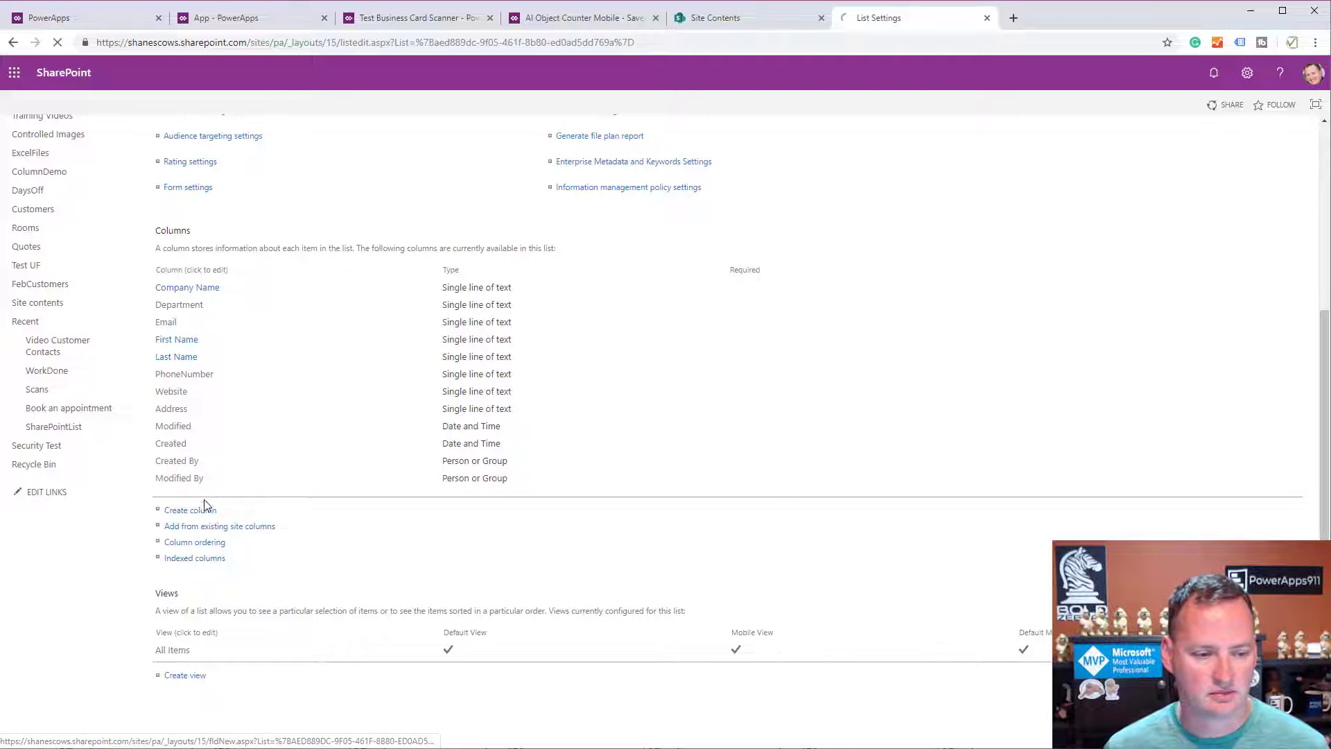
left_click(317, 218)
type("Ful")
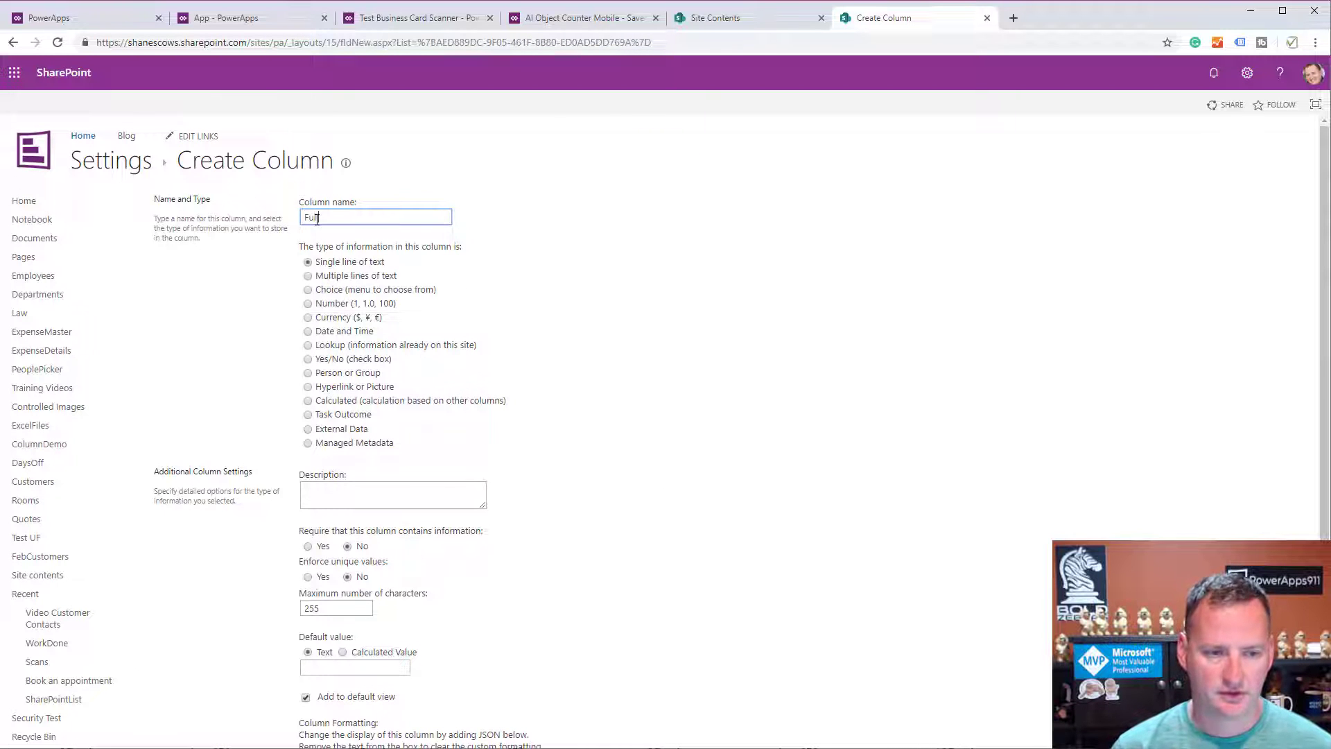
type("lname")
scroll(752, 561, "down", 4)
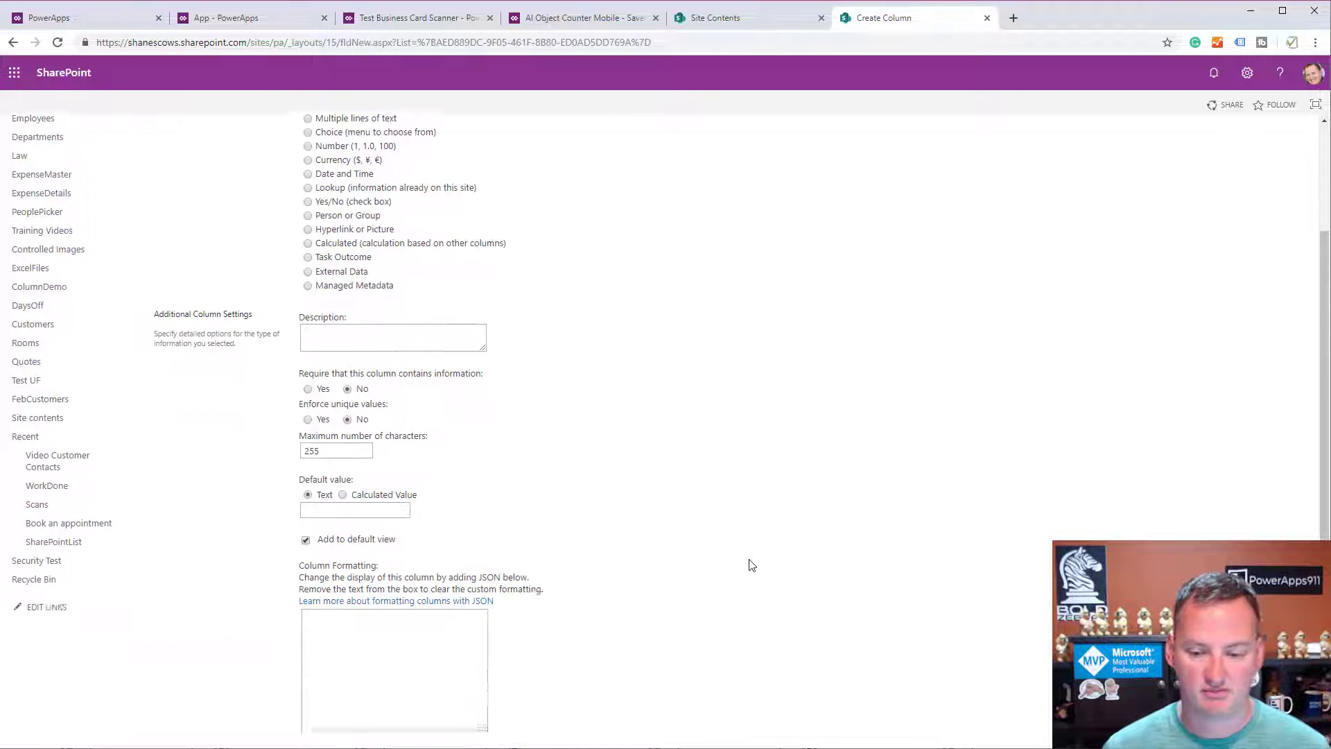
left_click(1203, 673)
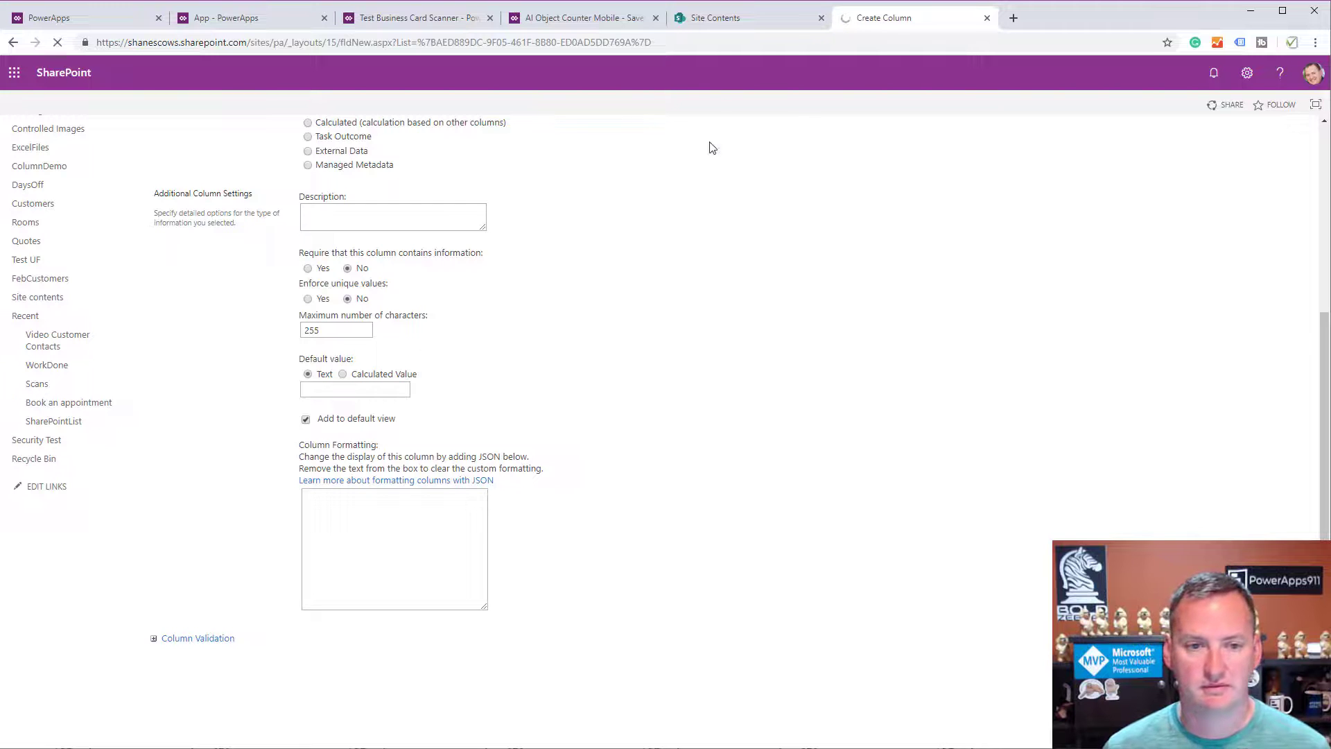
- Return to the business card app in PowerApps Studio and map Fullname to inpFullName.Text at the end of the Patch record
left_click(582, 17)
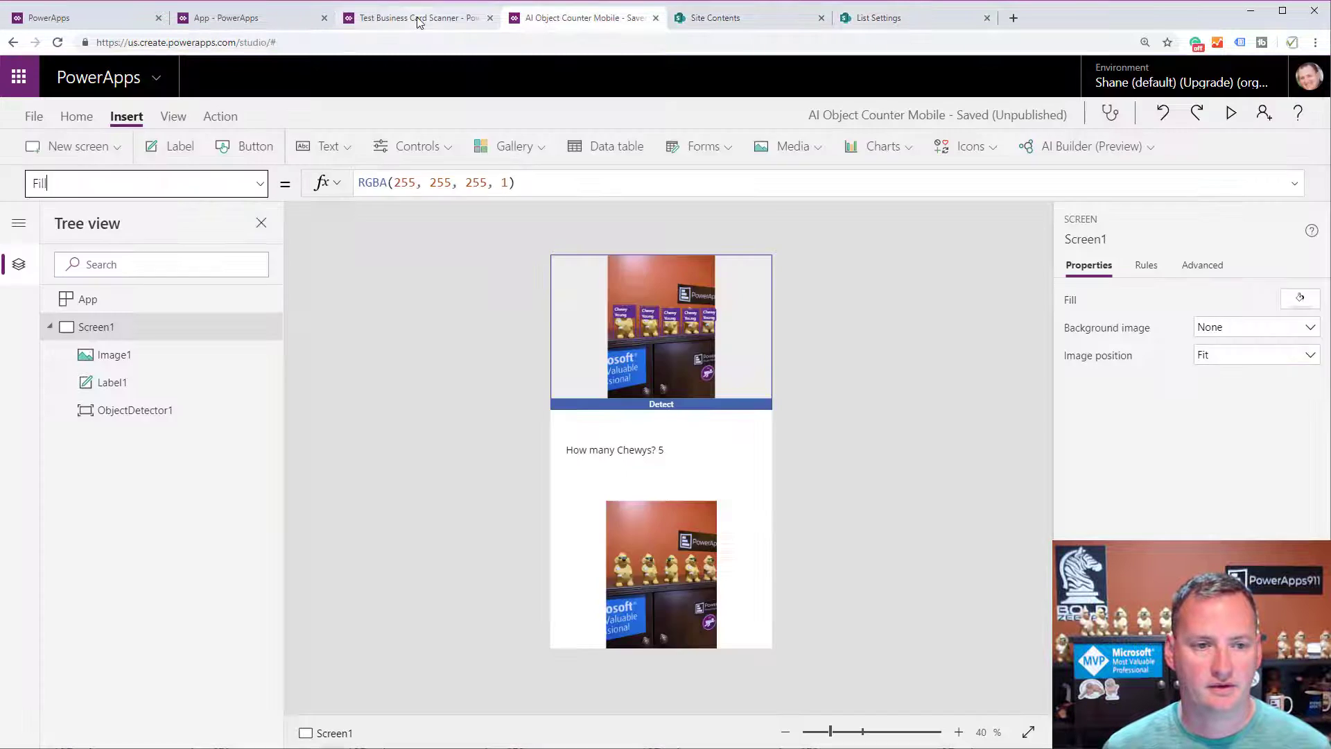
left_click(416, 17)
left_click(303, 24)
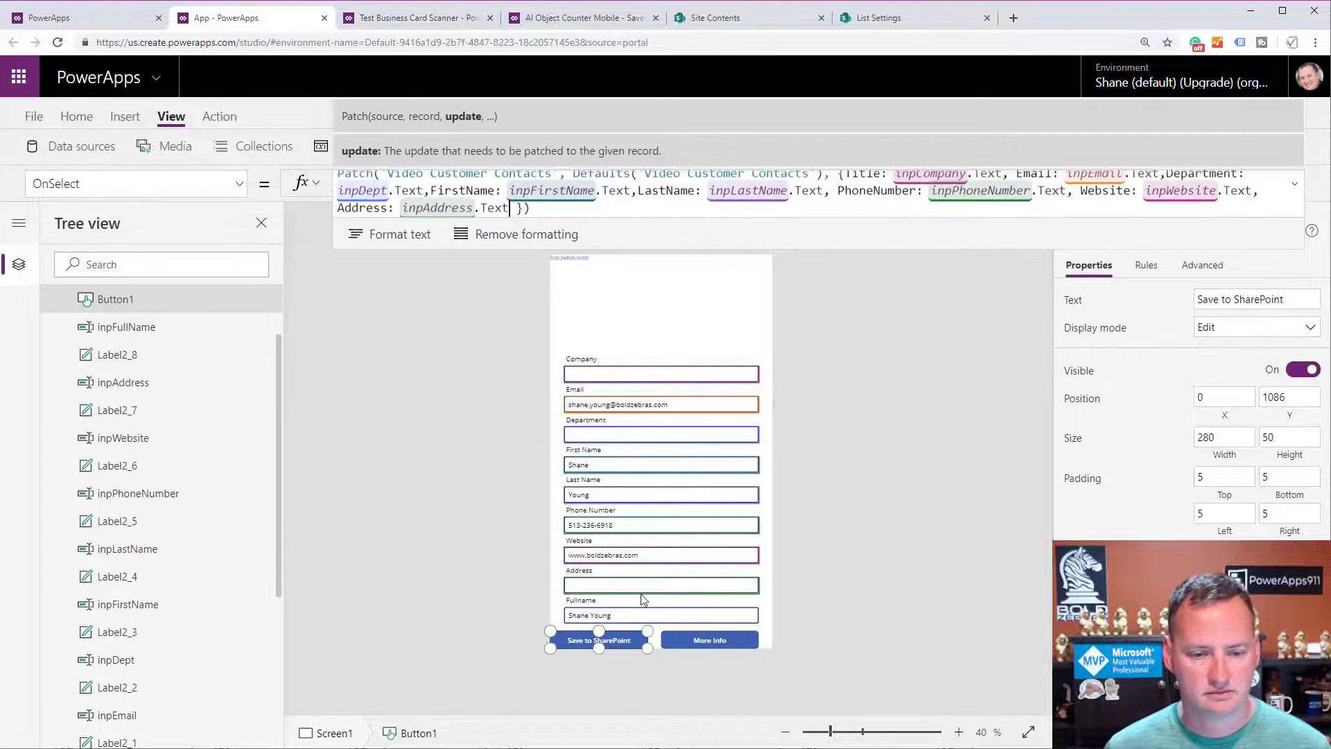
type(", Full")
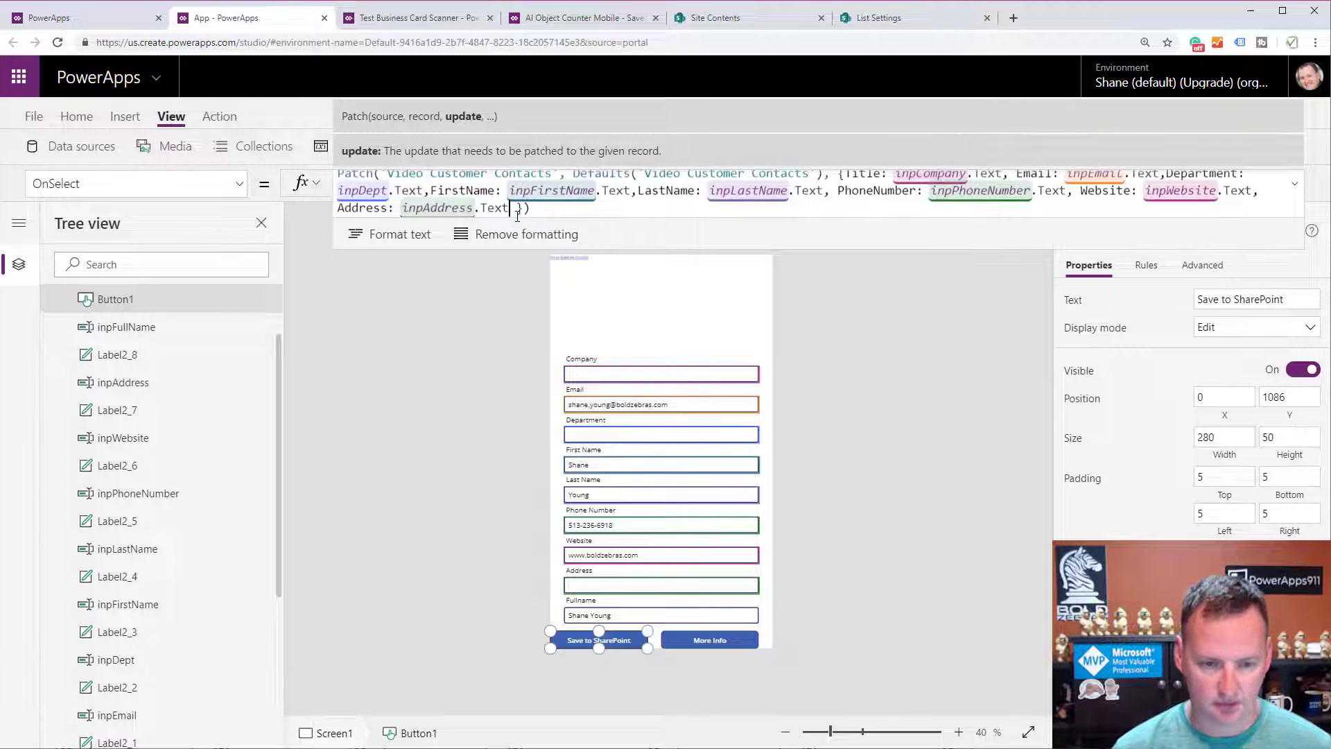
type("name: inpu")
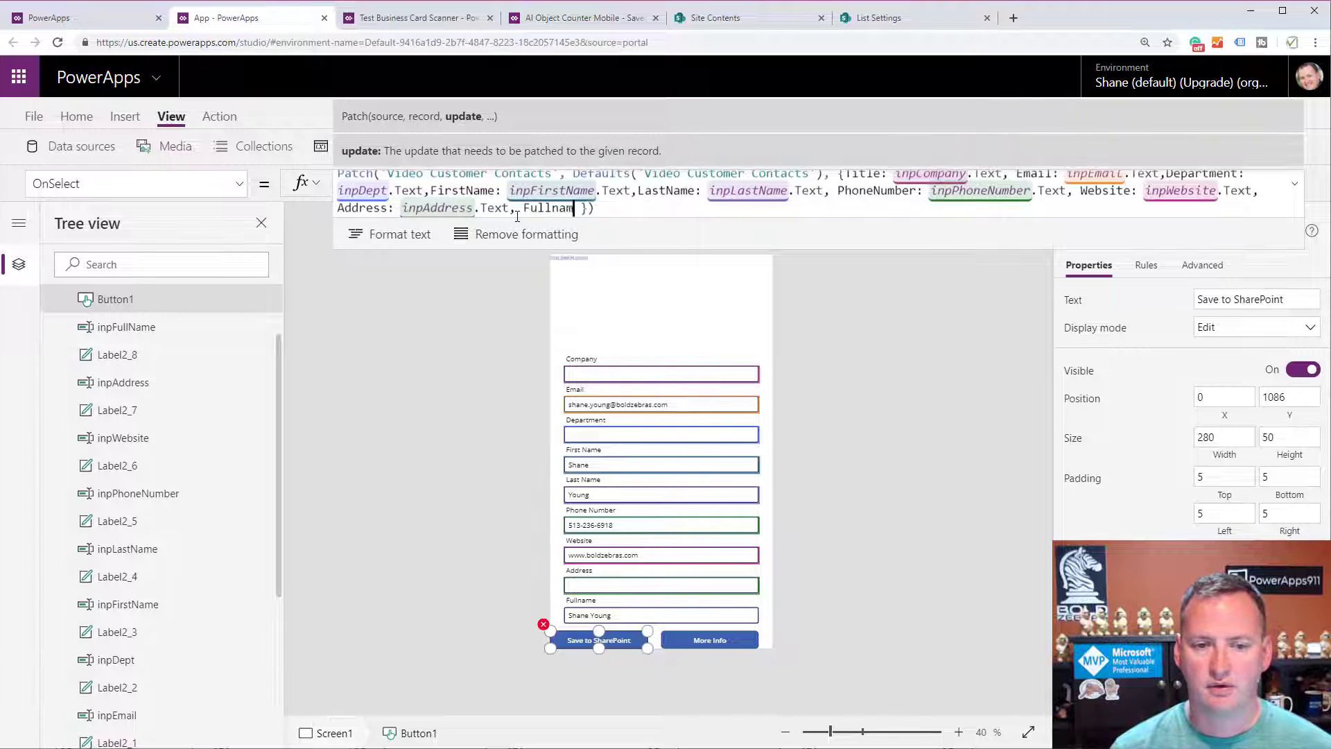
key("BackSpace")
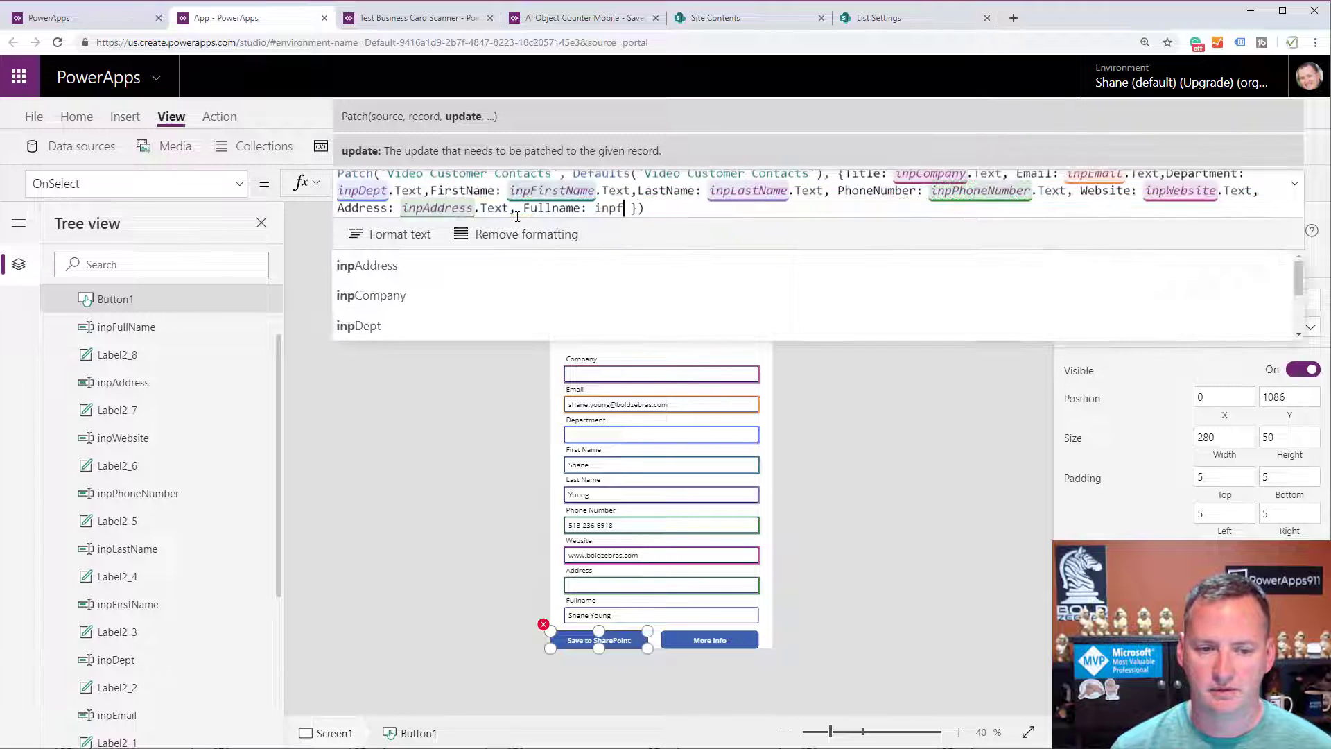
type("Full")
key("Tab")
type(".T")
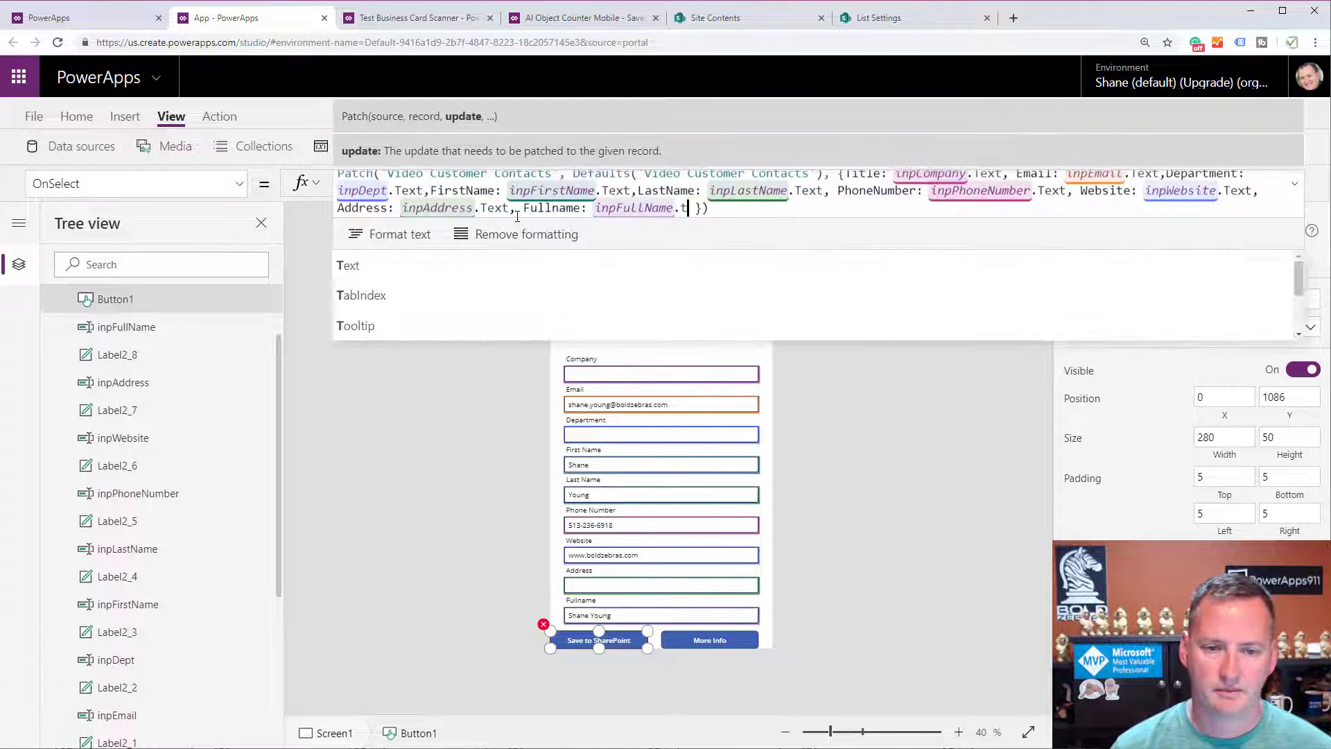
key("Tab")
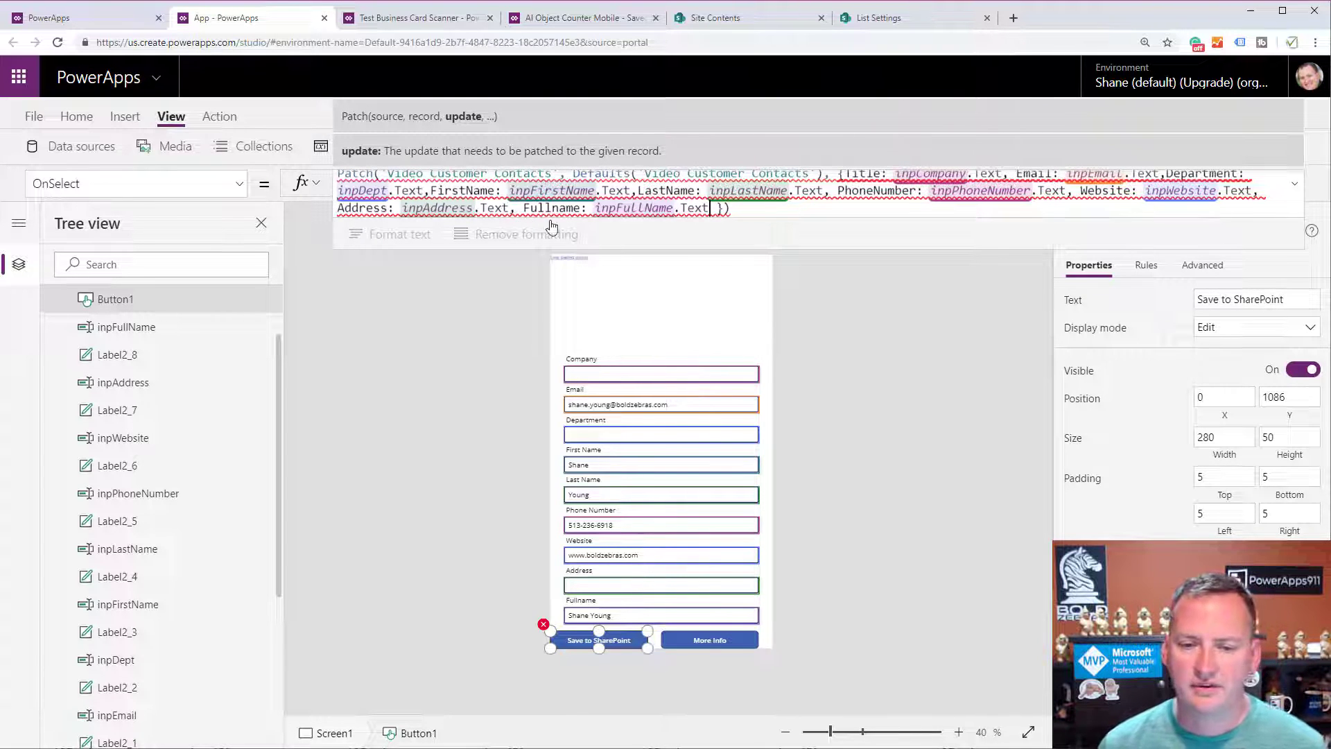
- Refresh the Video Customer Contacts data source and reselect the Save to SharePoint button to check its formula
mouse_move(556, 208)
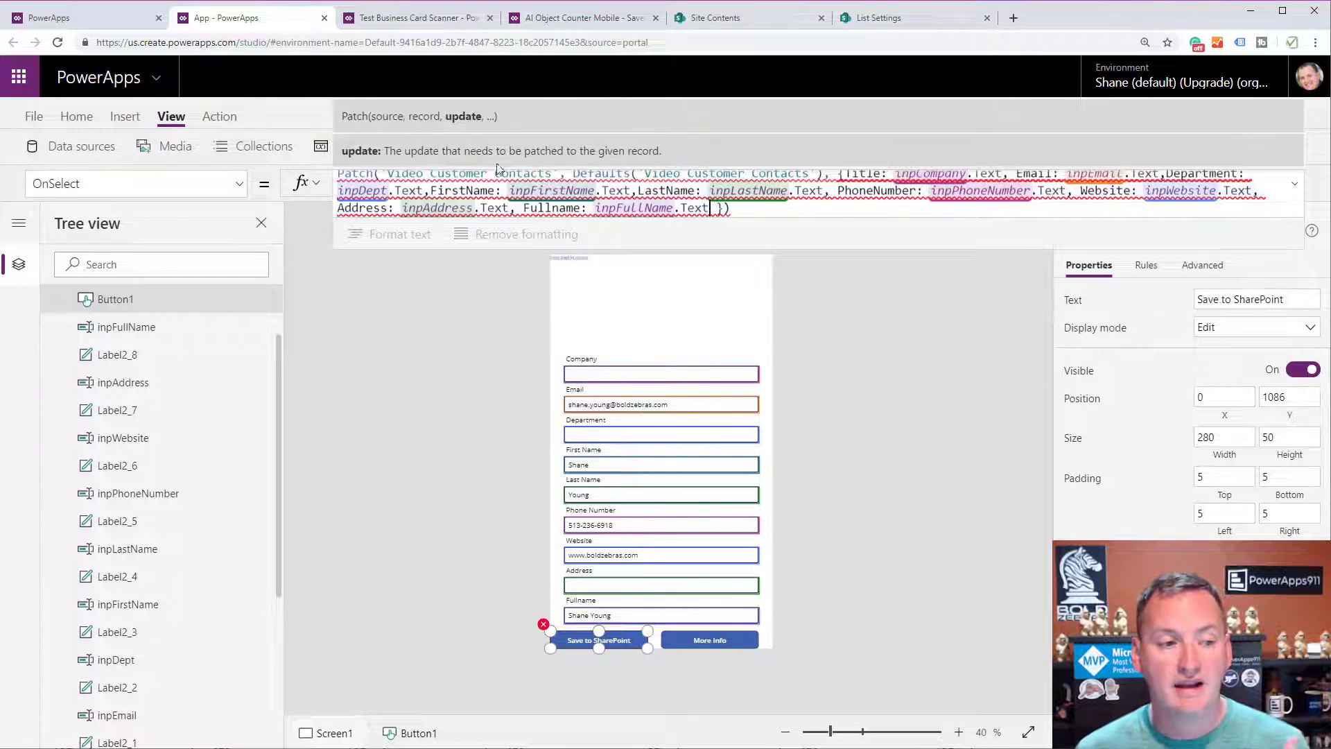
left_click(97, 147)
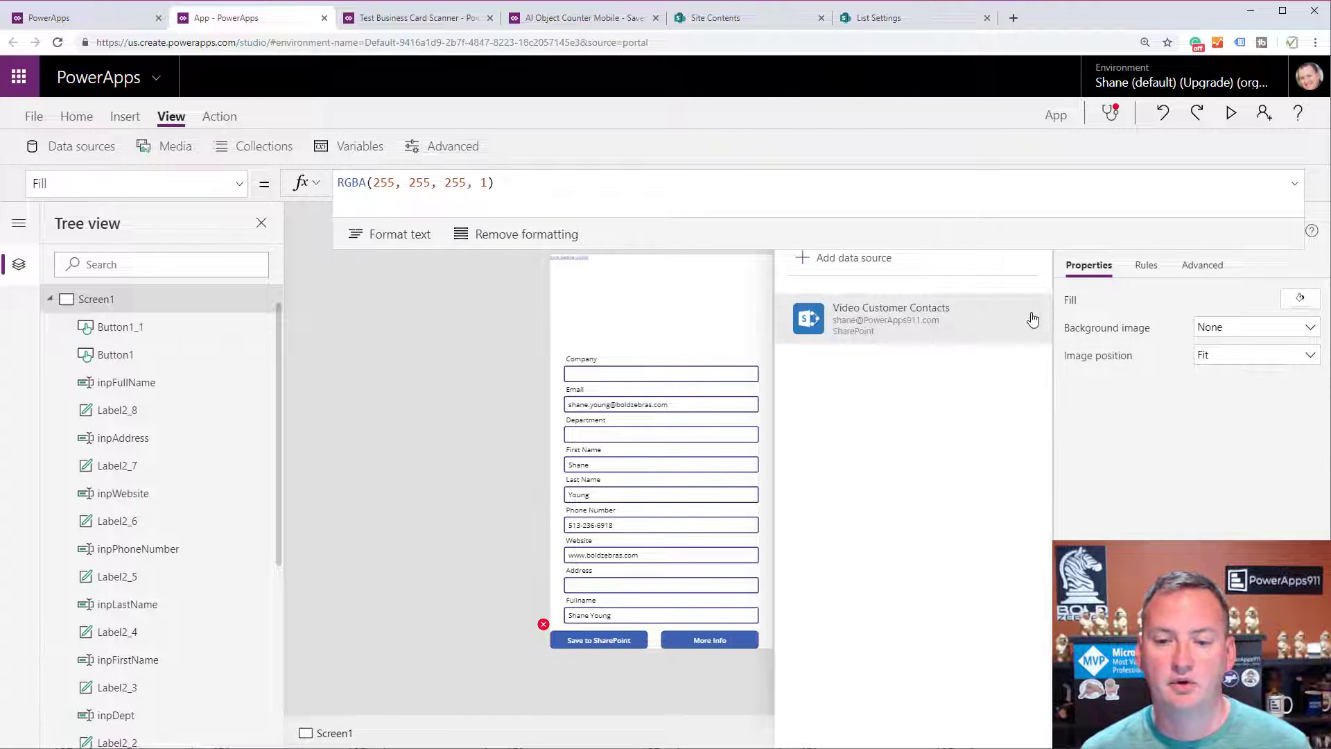
left_click(1033, 318)
left_click(1060, 379)
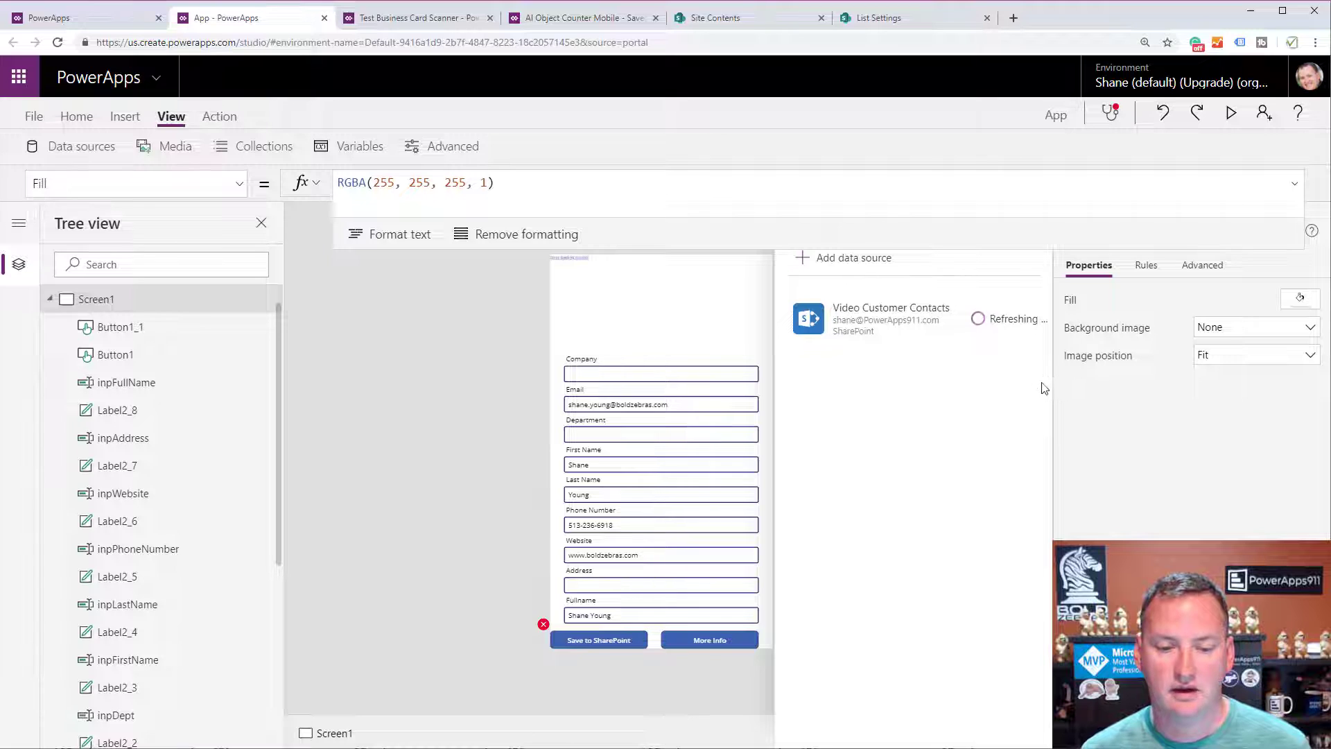
left_click(579, 641)
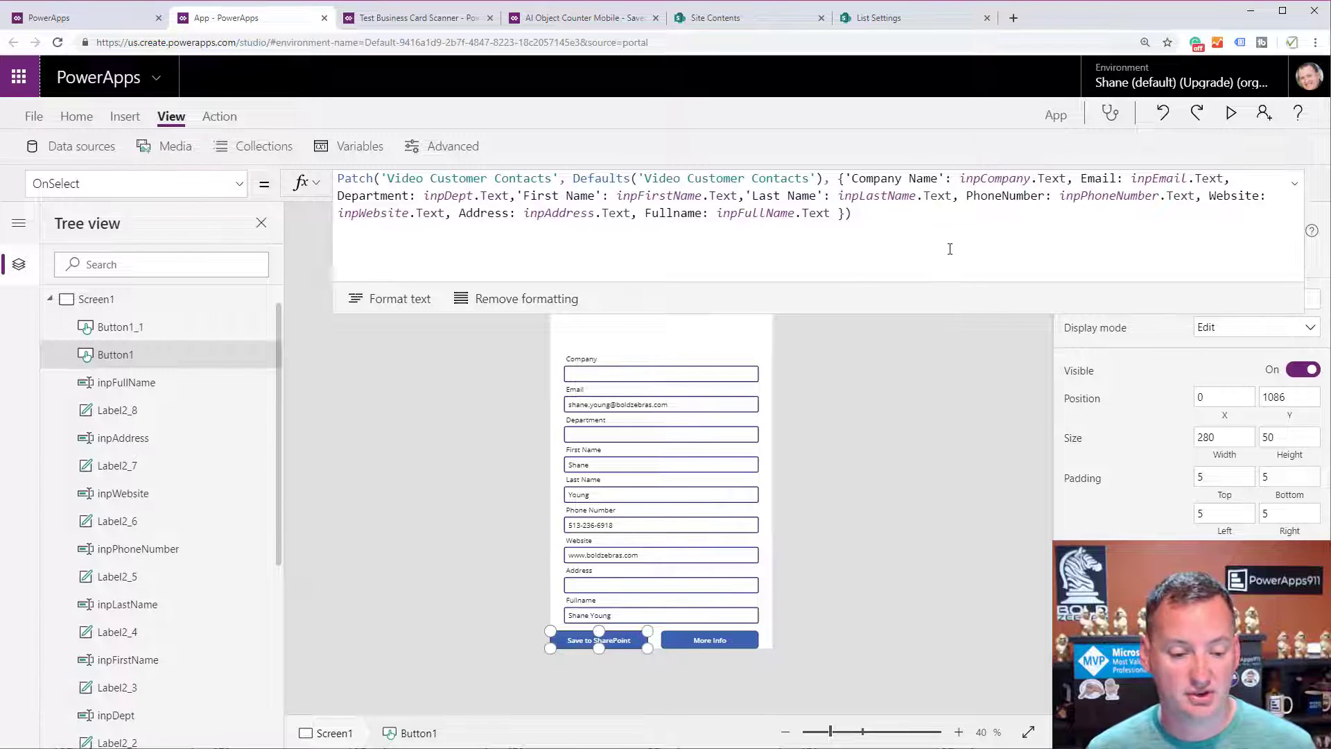
- Preview the app and load the photographed Microsoft business card from the Desktop folder into the card scanner
left_click(1231, 112)
left_click(680, 151)
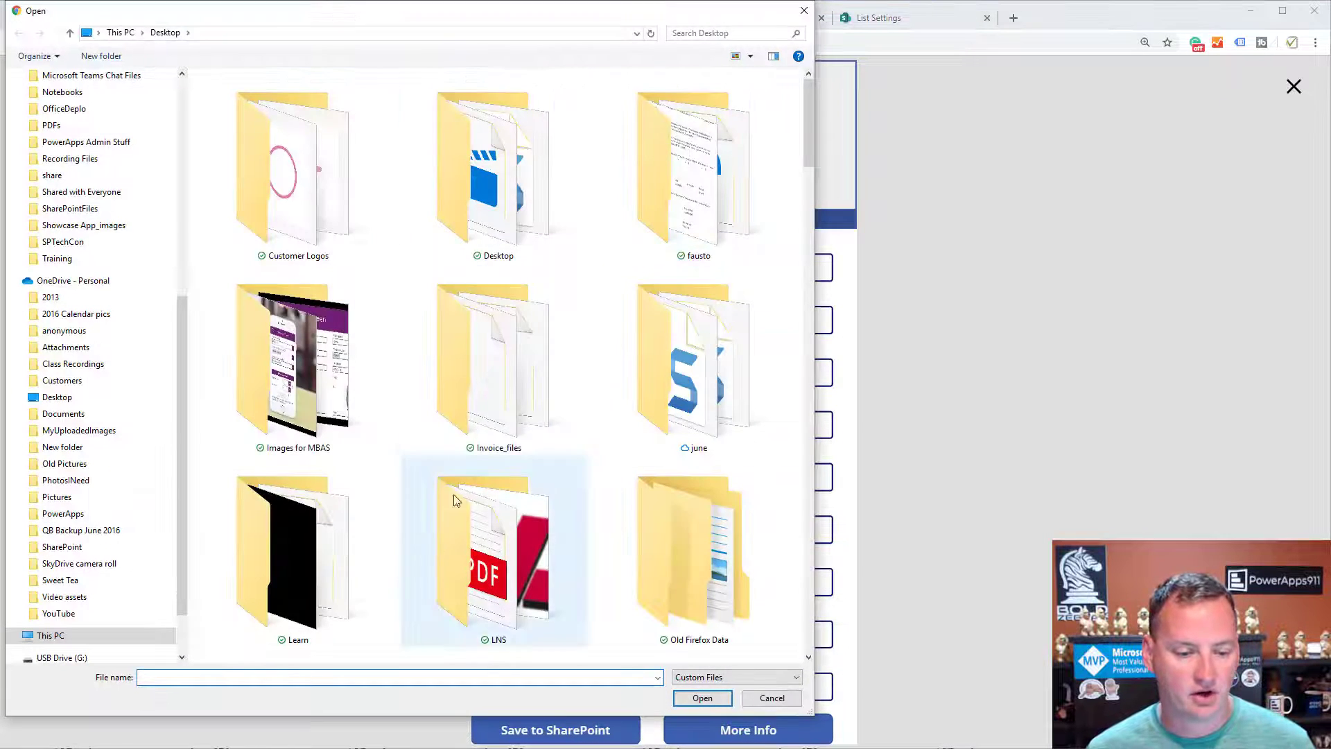
scroll(497, 421, "down", 5)
scroll(496, 421, "down", 12)
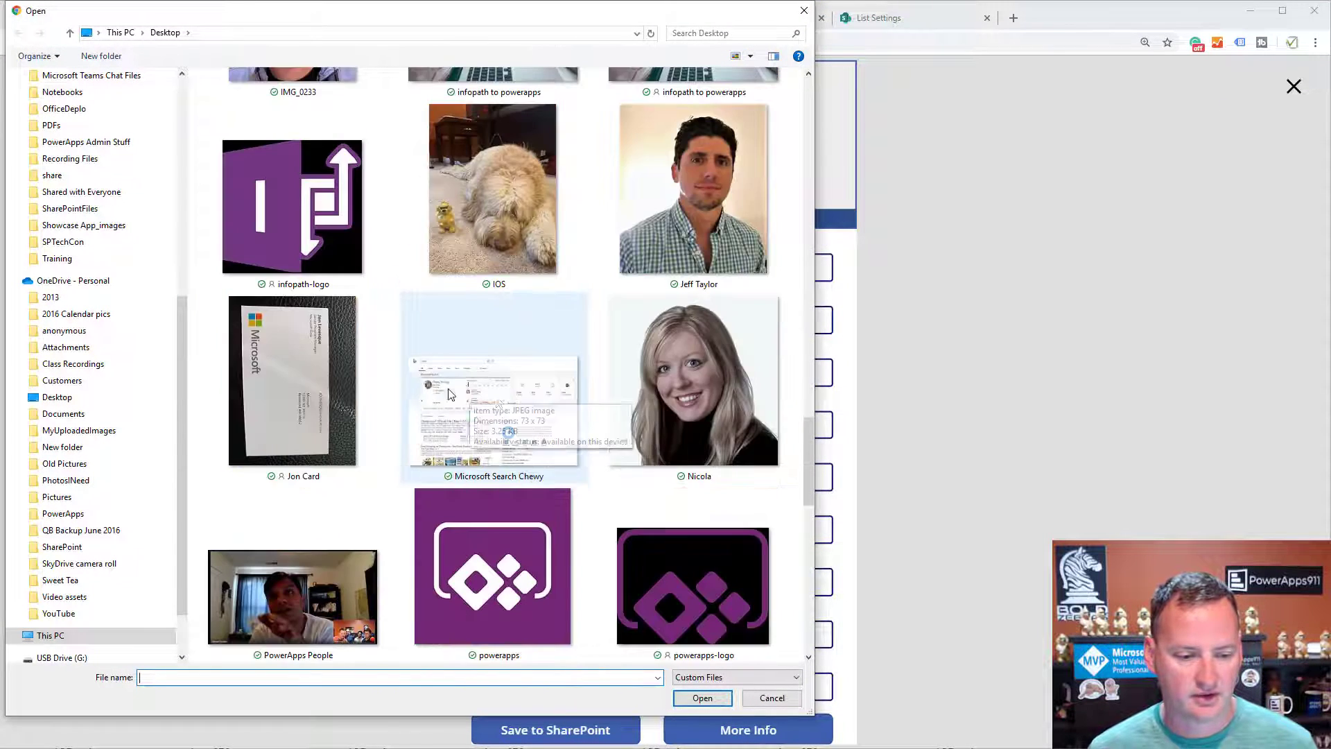
scroll(372, 405, "down", 5)
scroll(339, 368, "up", 4)
left_click(308, 347)
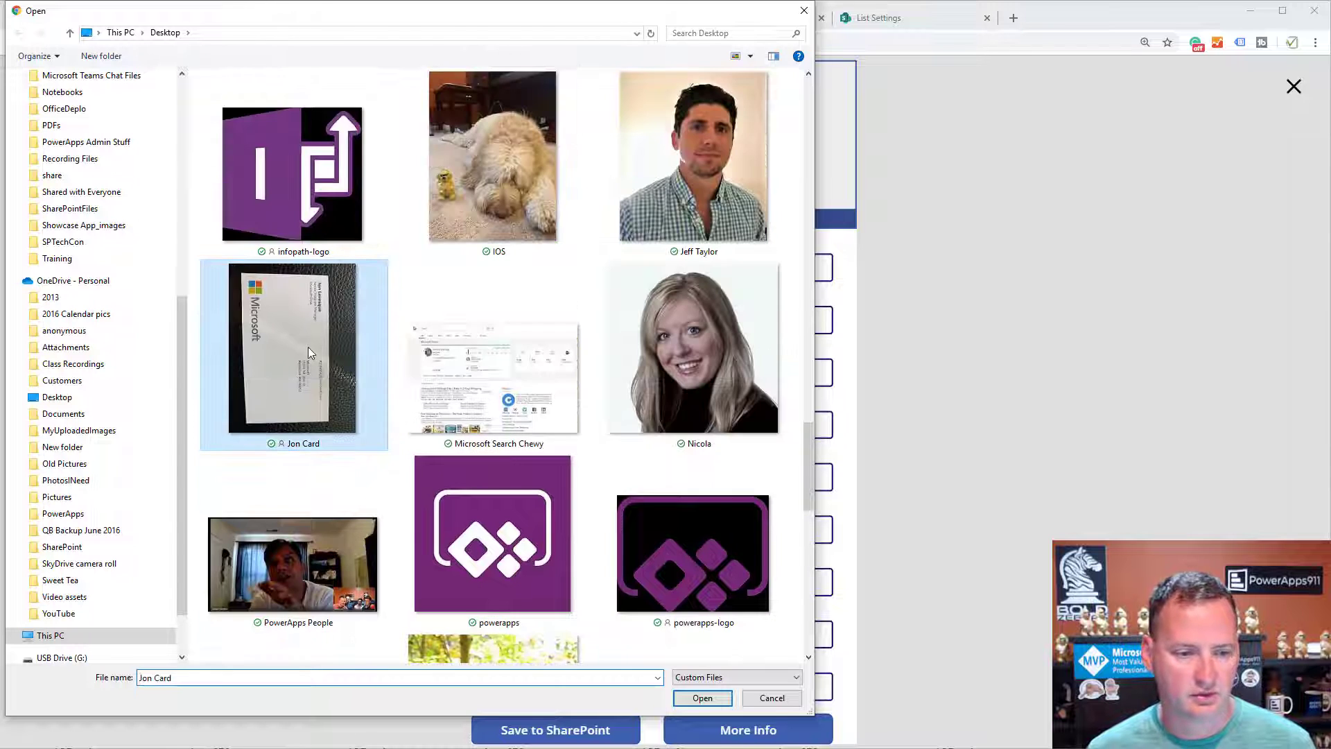
left_click(702, 698)
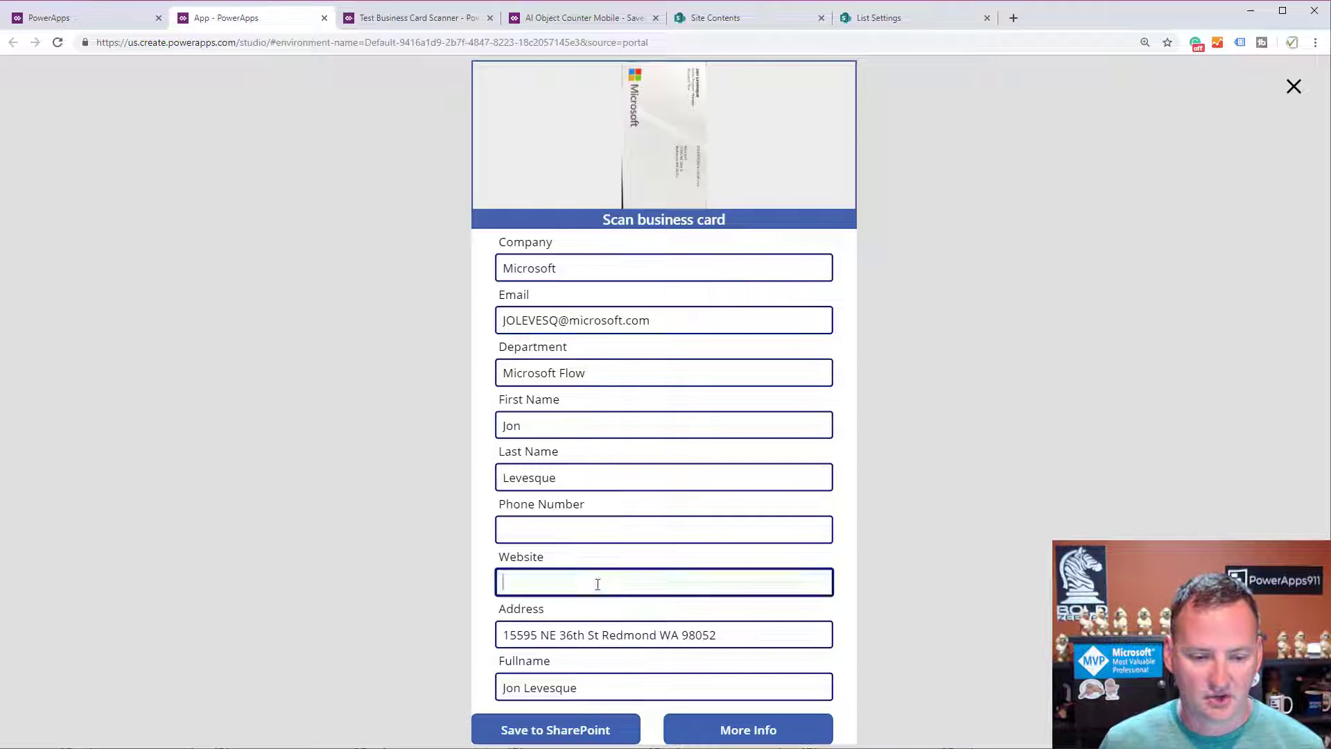
type(".Microsoft")
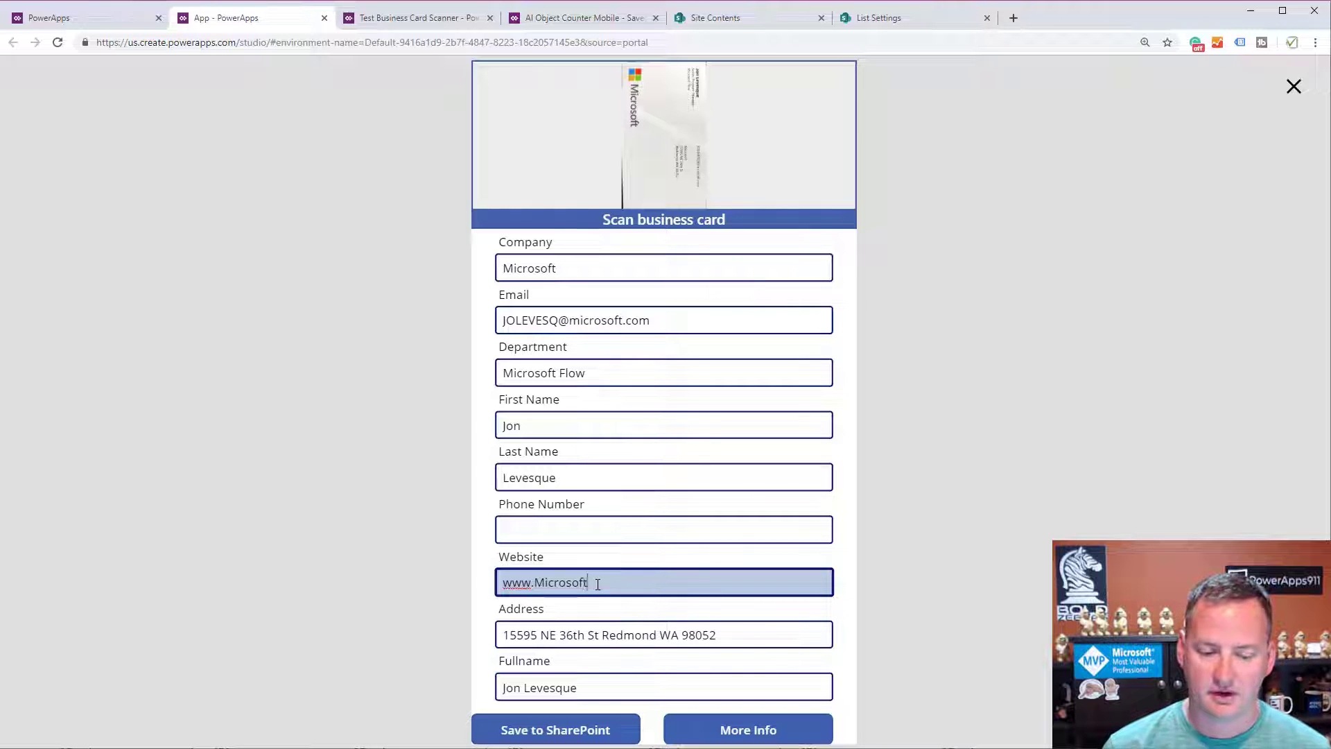
key("BackSpace")
key("BackSpace")
key("BackSpace")
key("BackSpace")
key("BackSpace")
key("BackSpace")
key("BackSpace")
key("BackSpace")
key("BackSpace")
key("BackSpace")
key("BackSpace")
- Set the scanned contact's Website field to flow.microsoft.com
type("flow")
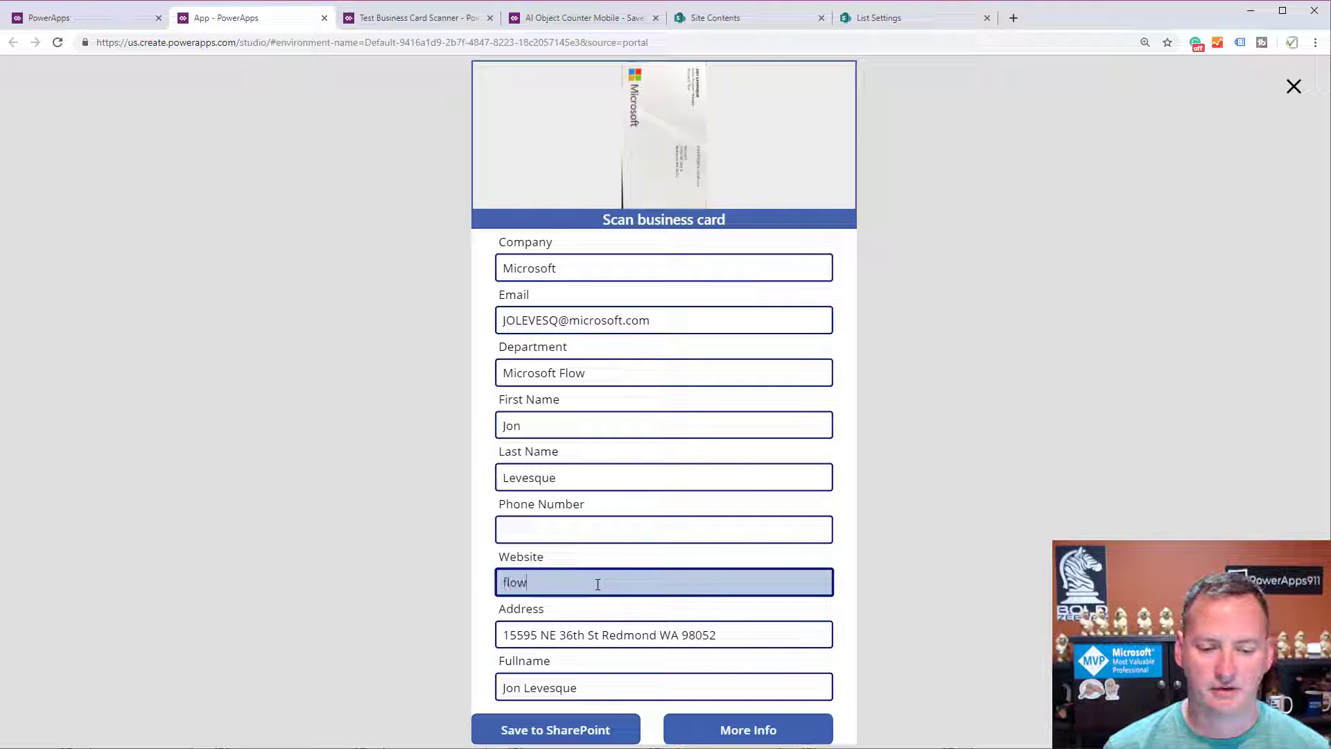
type(".microsoft.")
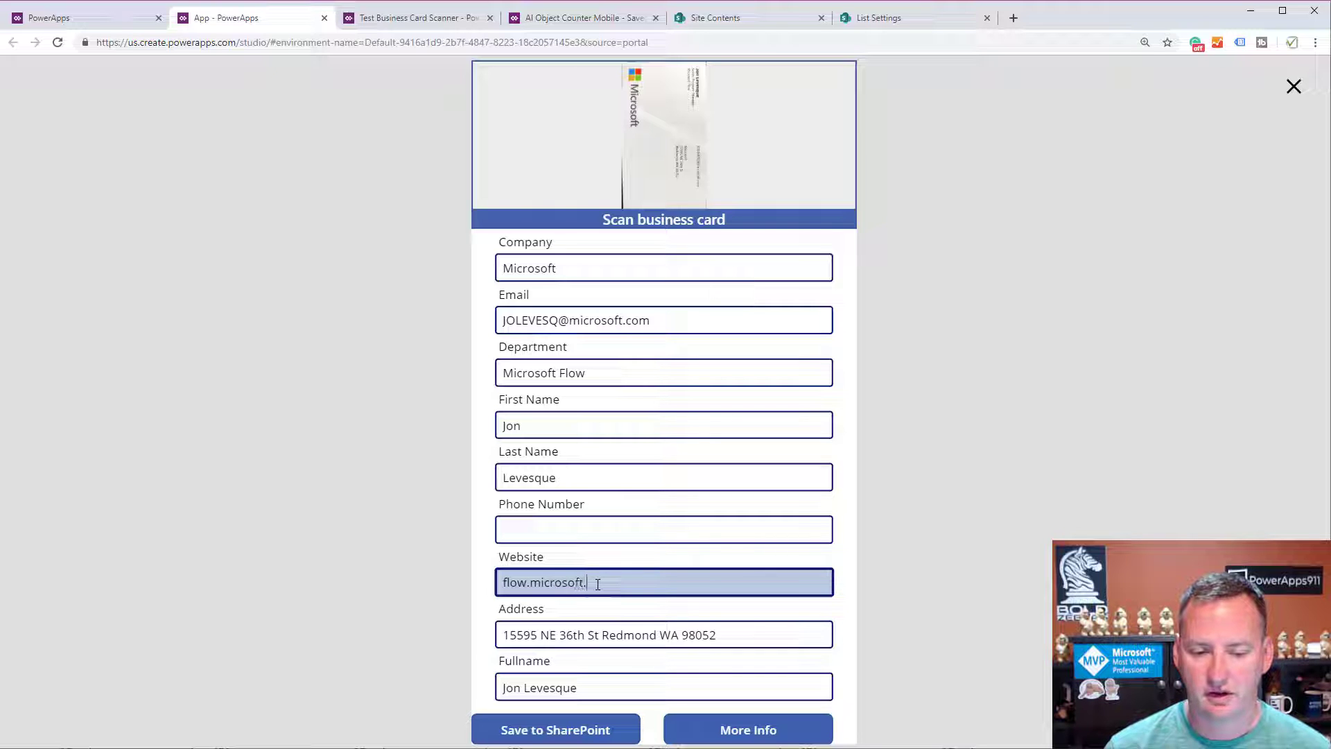
type("com")
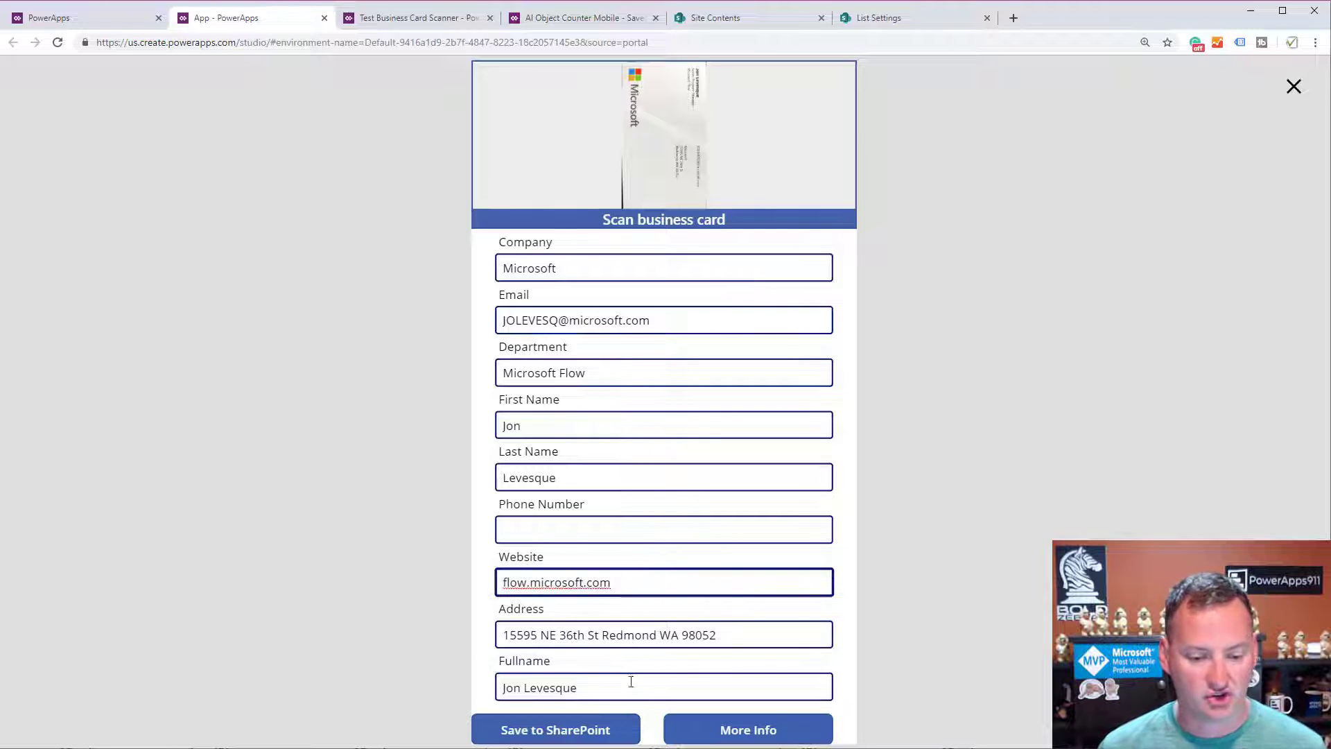
- Save the scanned contact to SharePoint and open the Video Customer Contacts list to check the new item
left_click(601, 732)
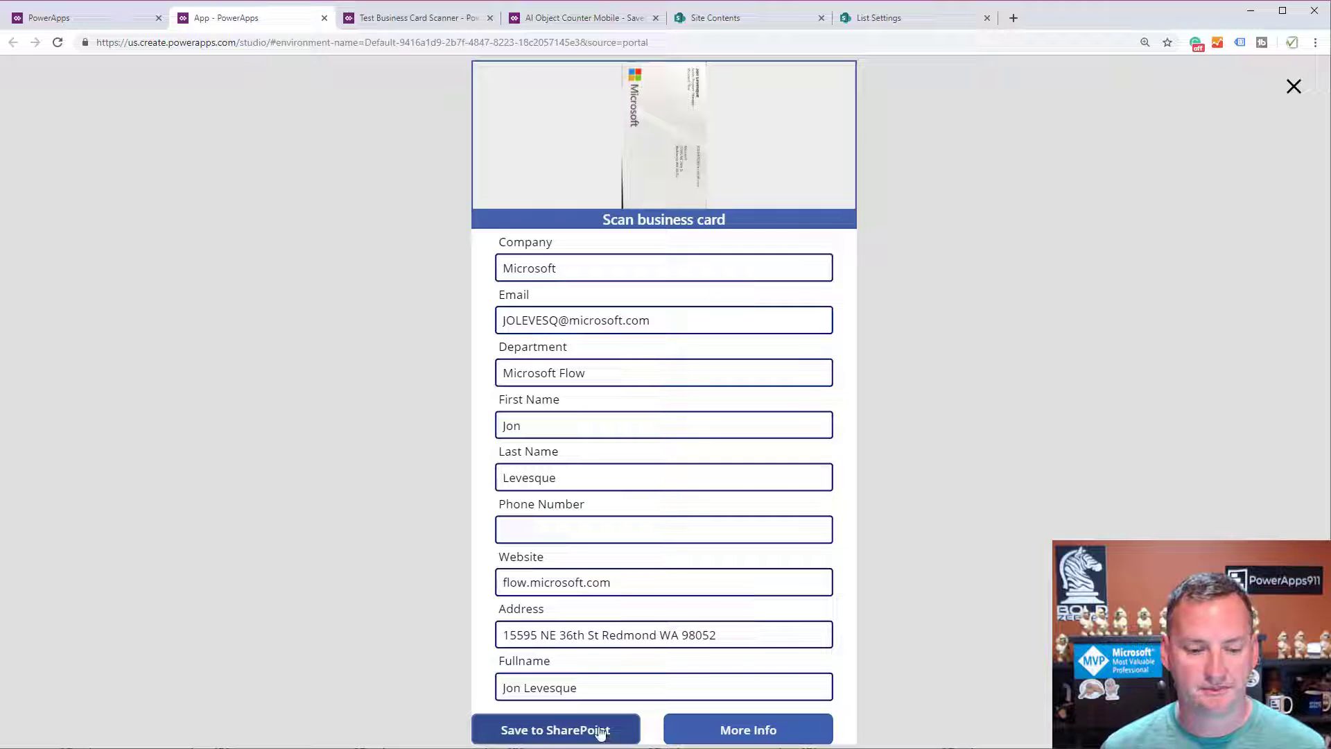
left_click(893, 16)
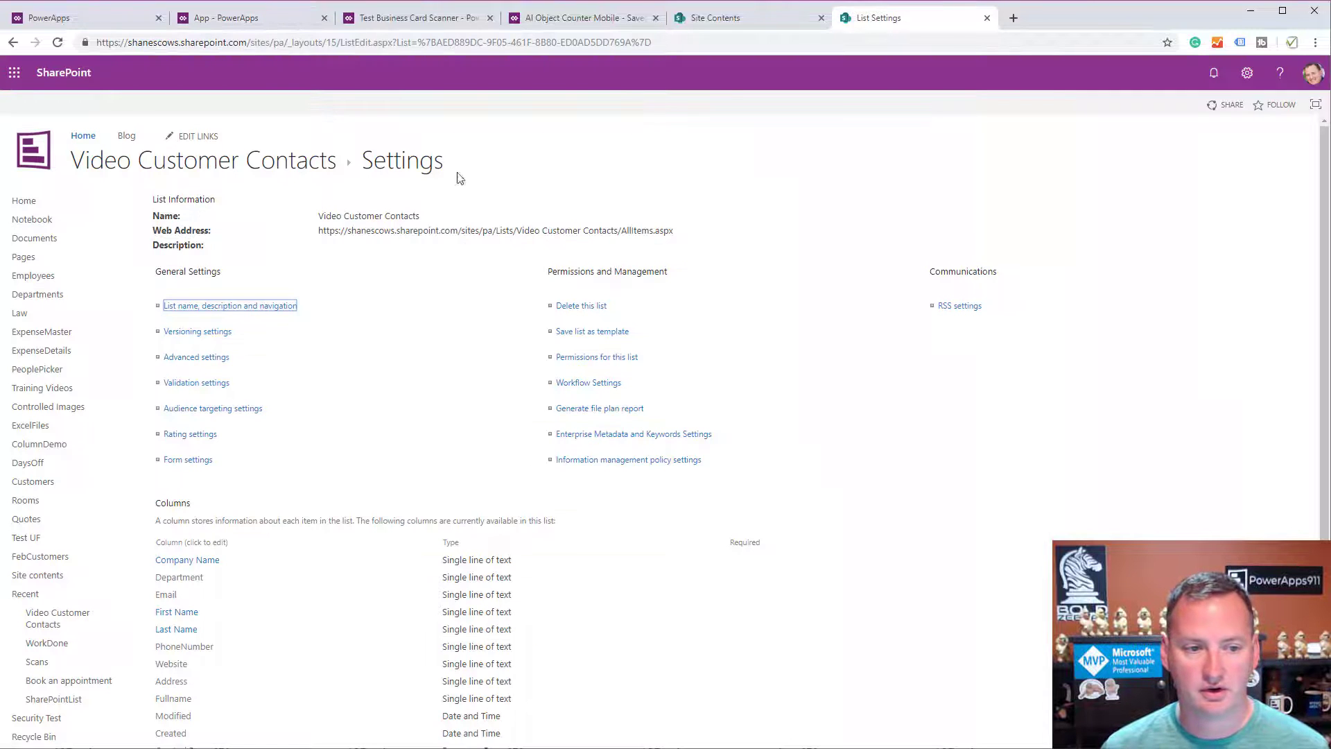
left_click(271, 161)
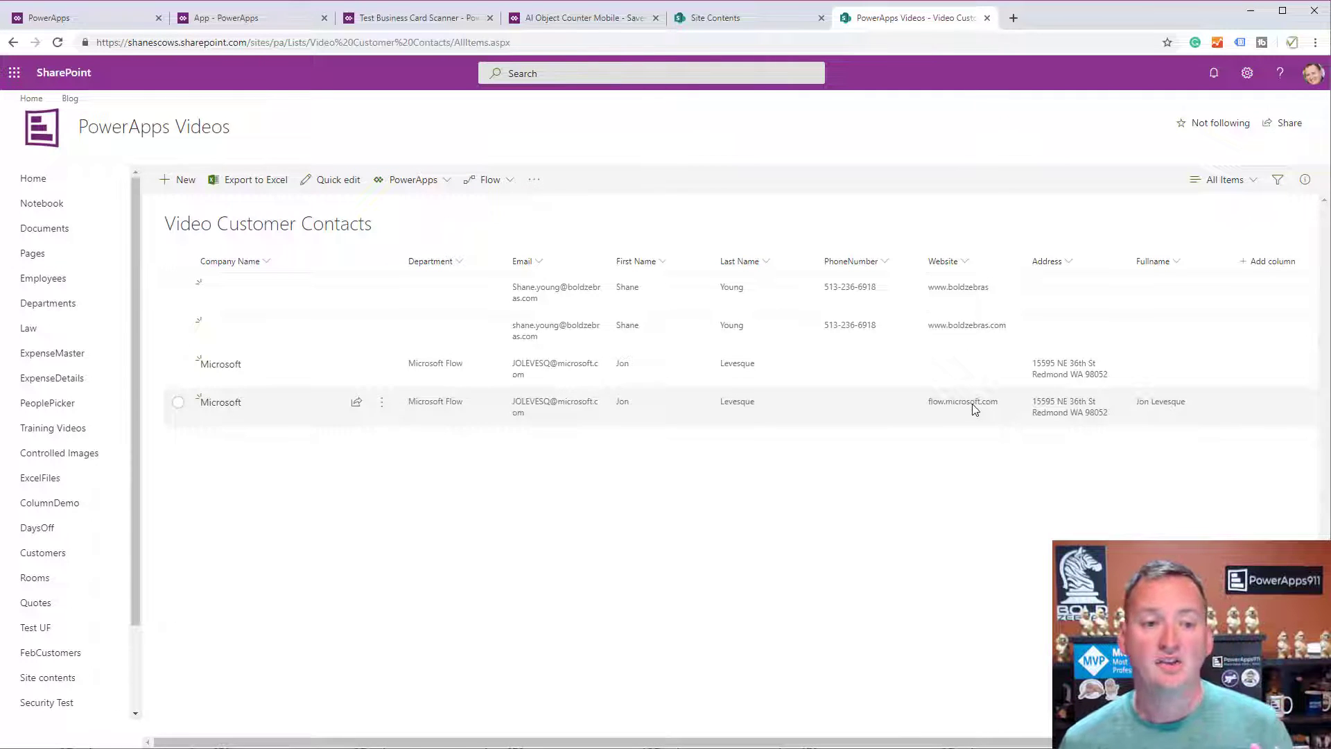
- Switch back to the app preview, save the same contact to SharePoint repeatedly and close the preview
left_click(298, 21)
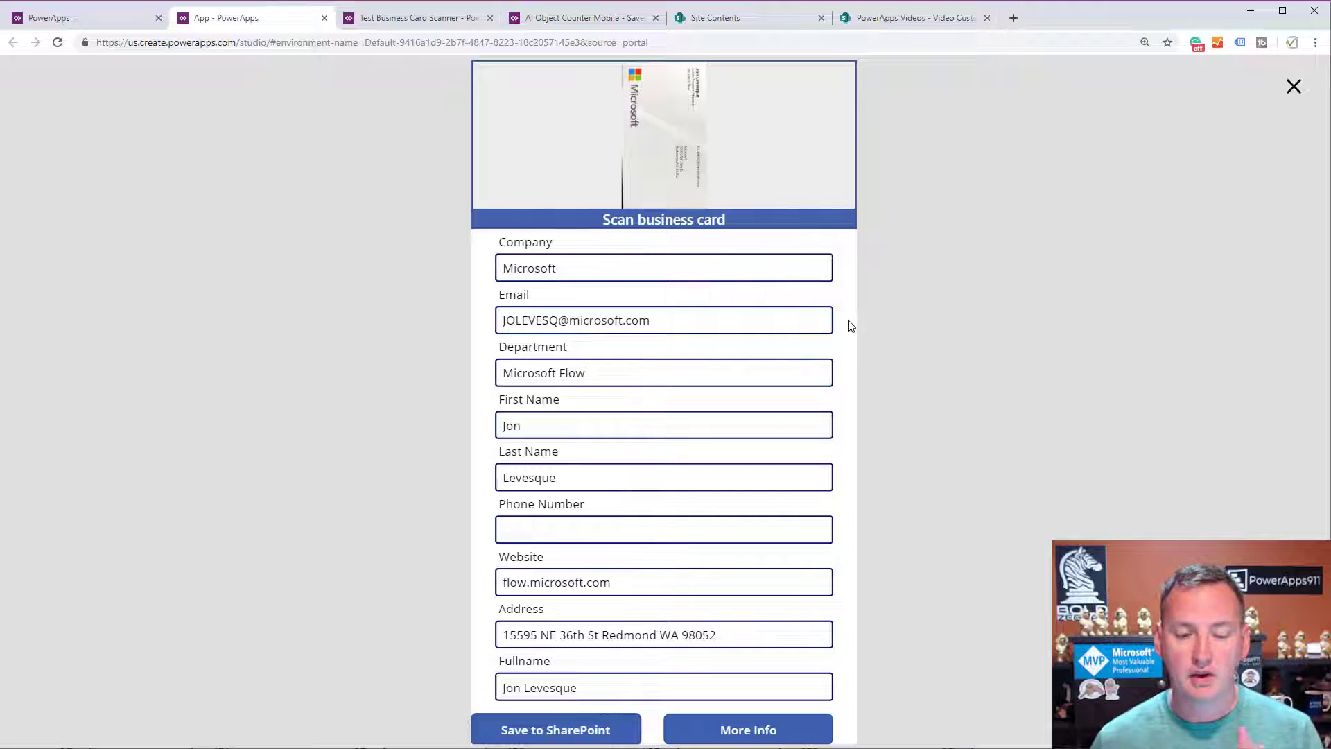
left_click(610, 737)
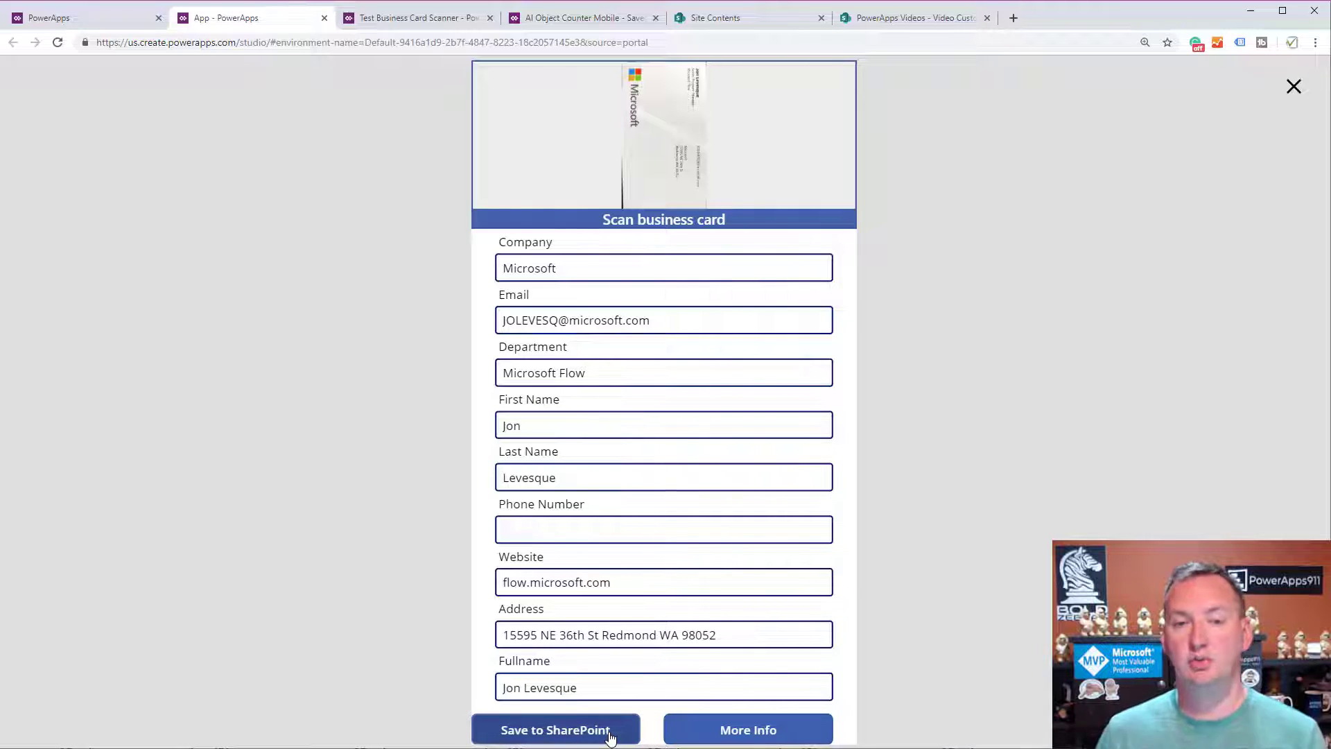
left_click(610, 736)
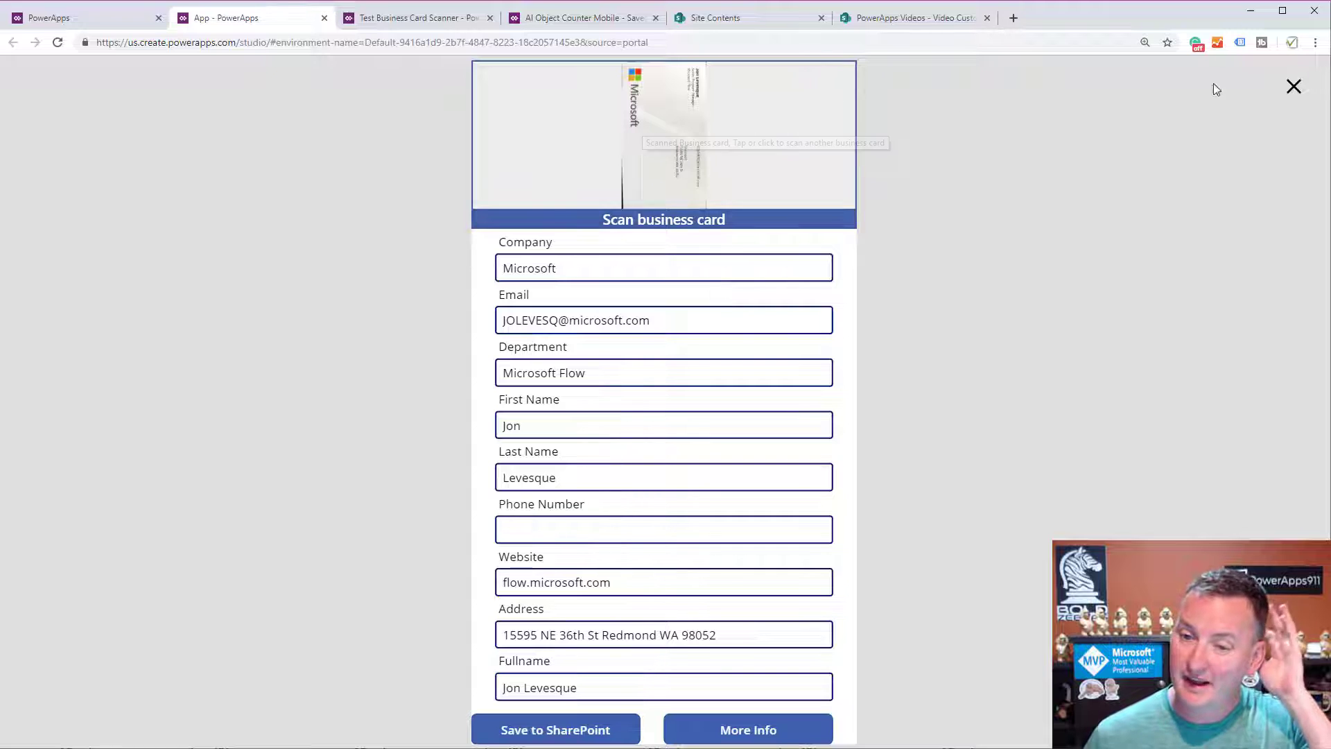
left_click(1294, 87)
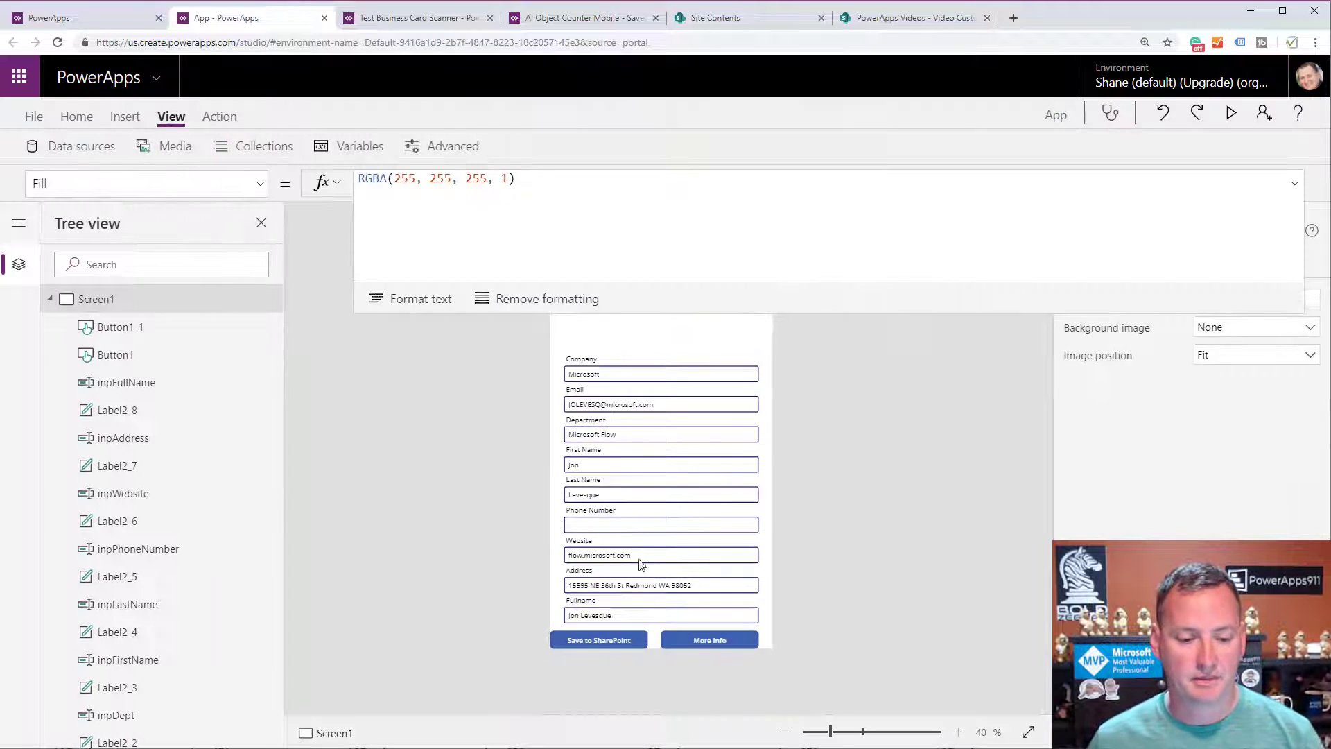
- Set the OnChange formula of BusinessCardReader1 to Set(varUnSaved, true)
left_click(626, 641)
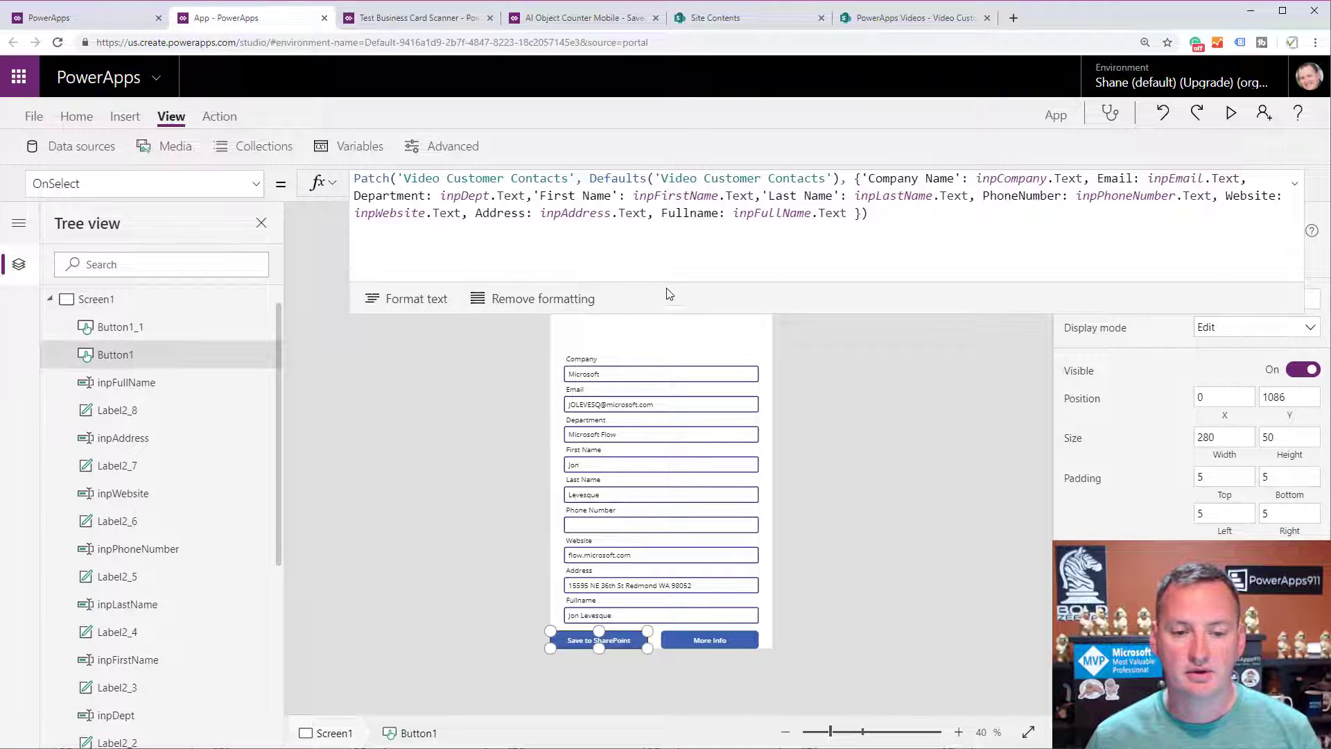
scroll(104, 596, "down", 4)
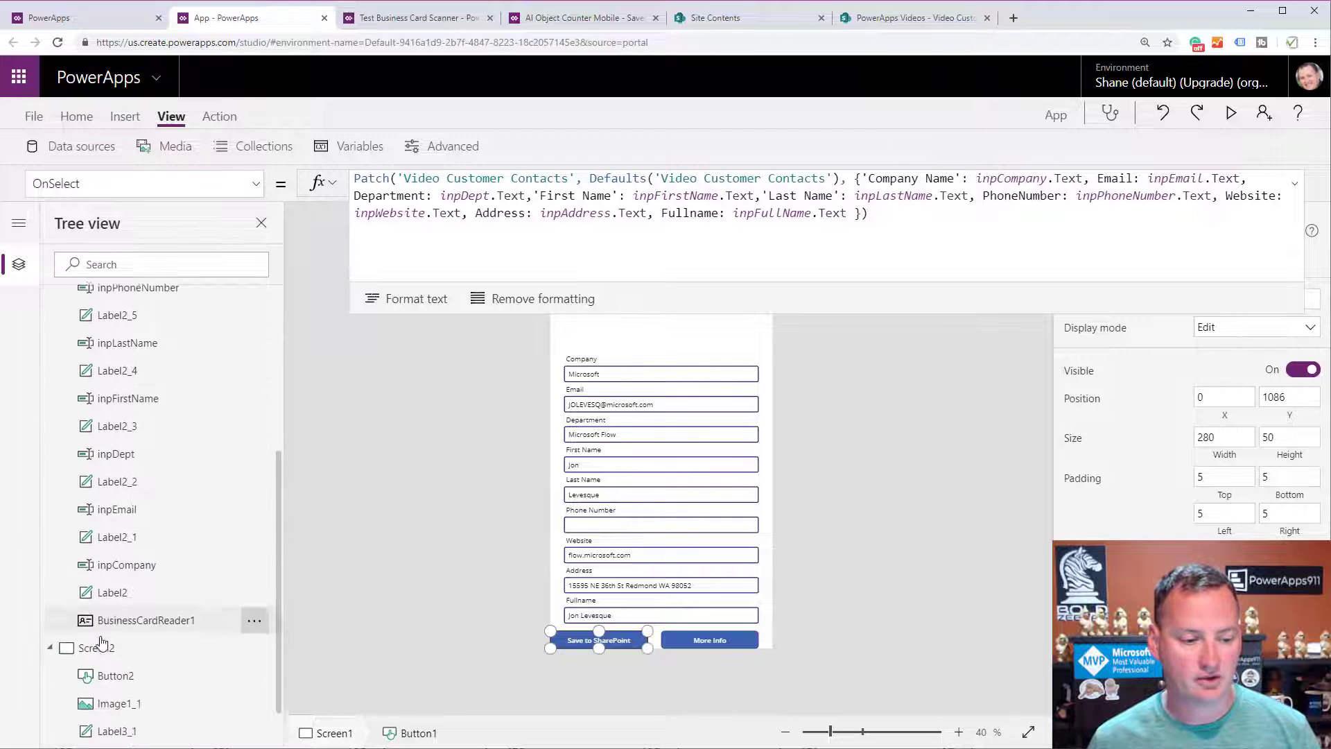
left_click(134, 623)
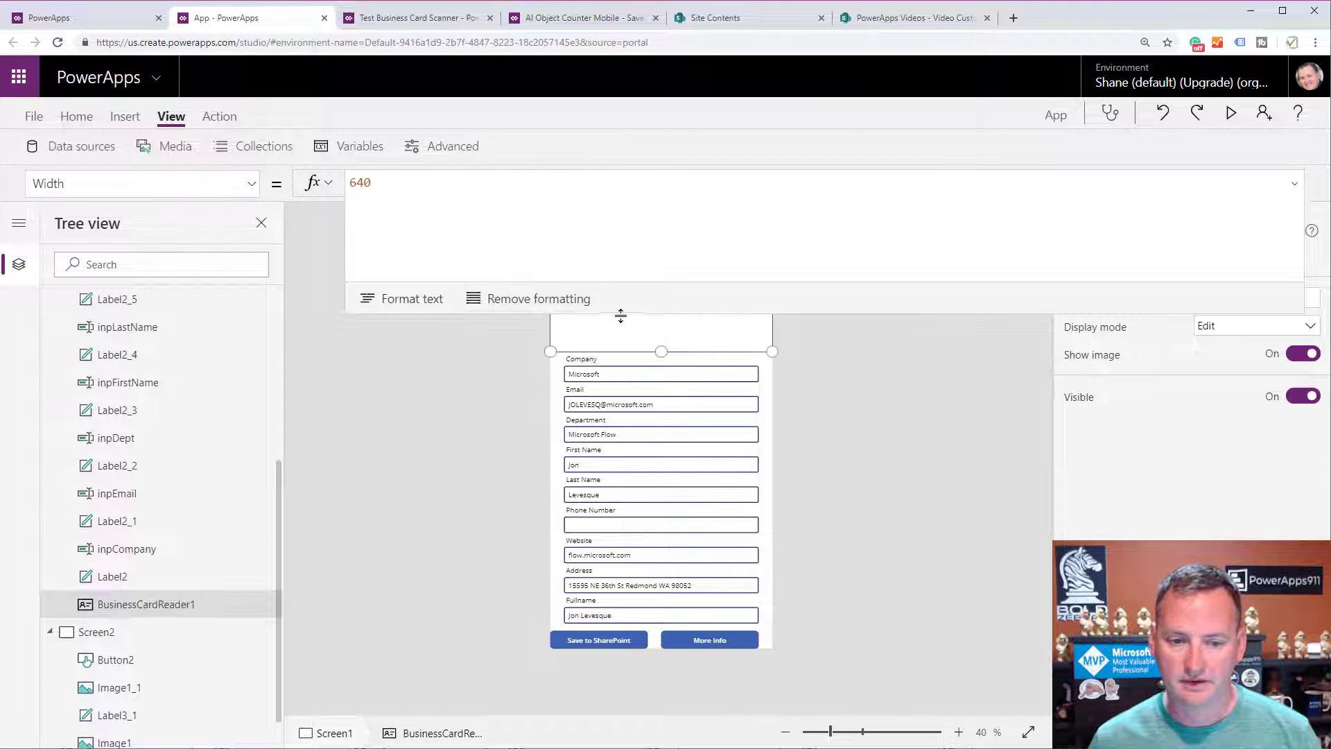
left_click_drag(618, 315, 665, 298)
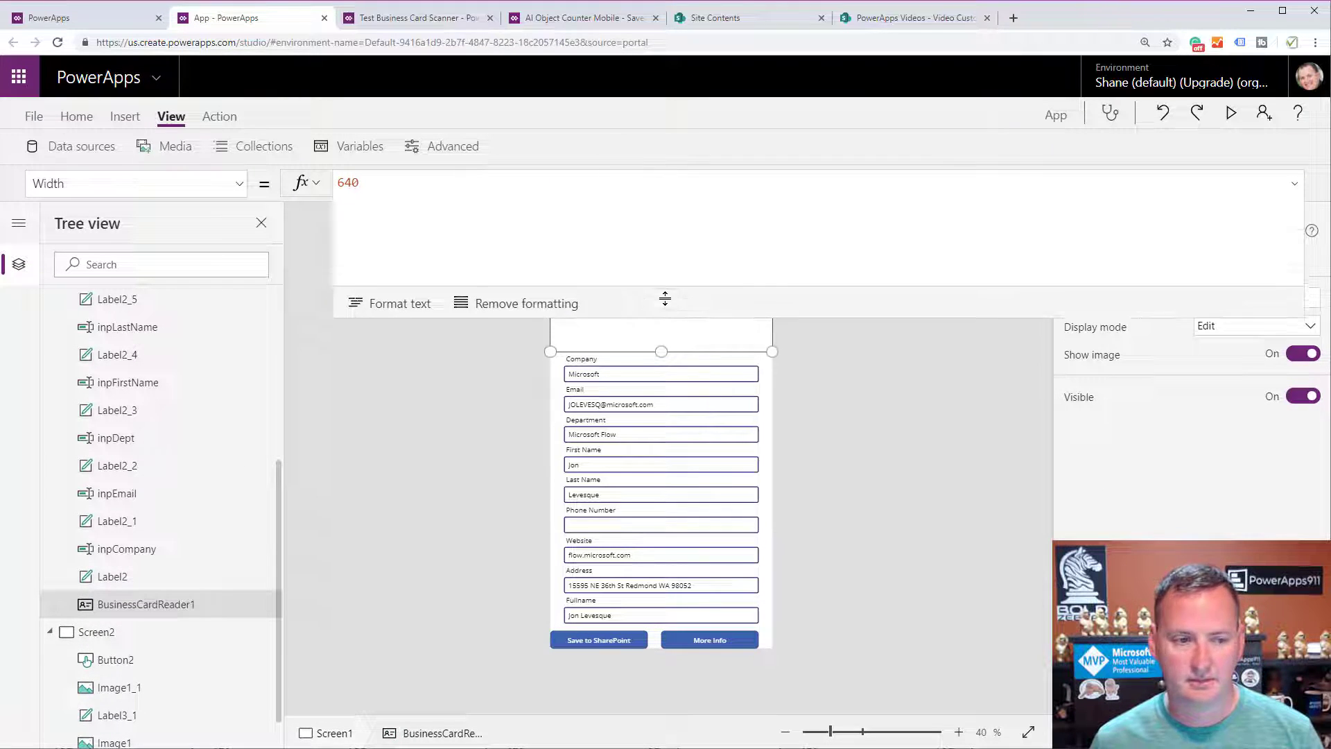
left_click(239, 183)
scroll(159, 395, "up", 6)
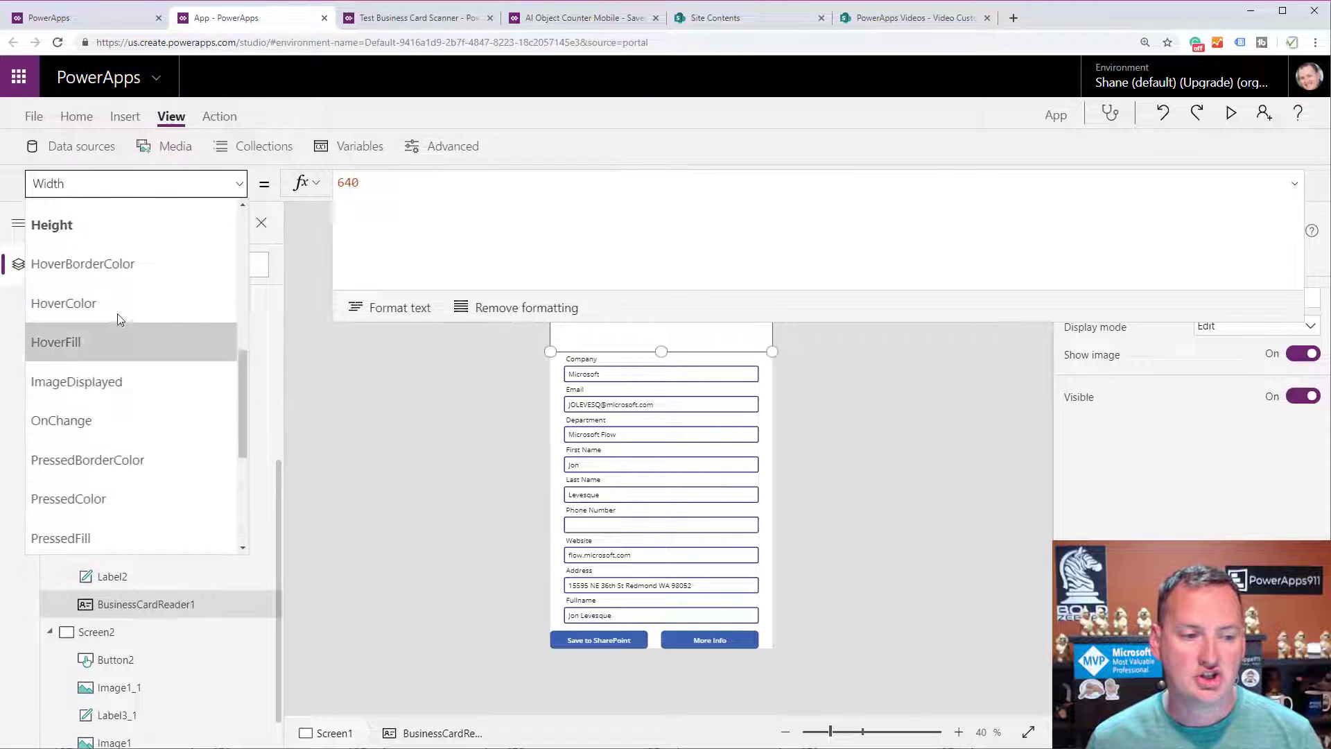
scroll(123, 305, "up", 3)
scroll(122, 308, "down", 6)
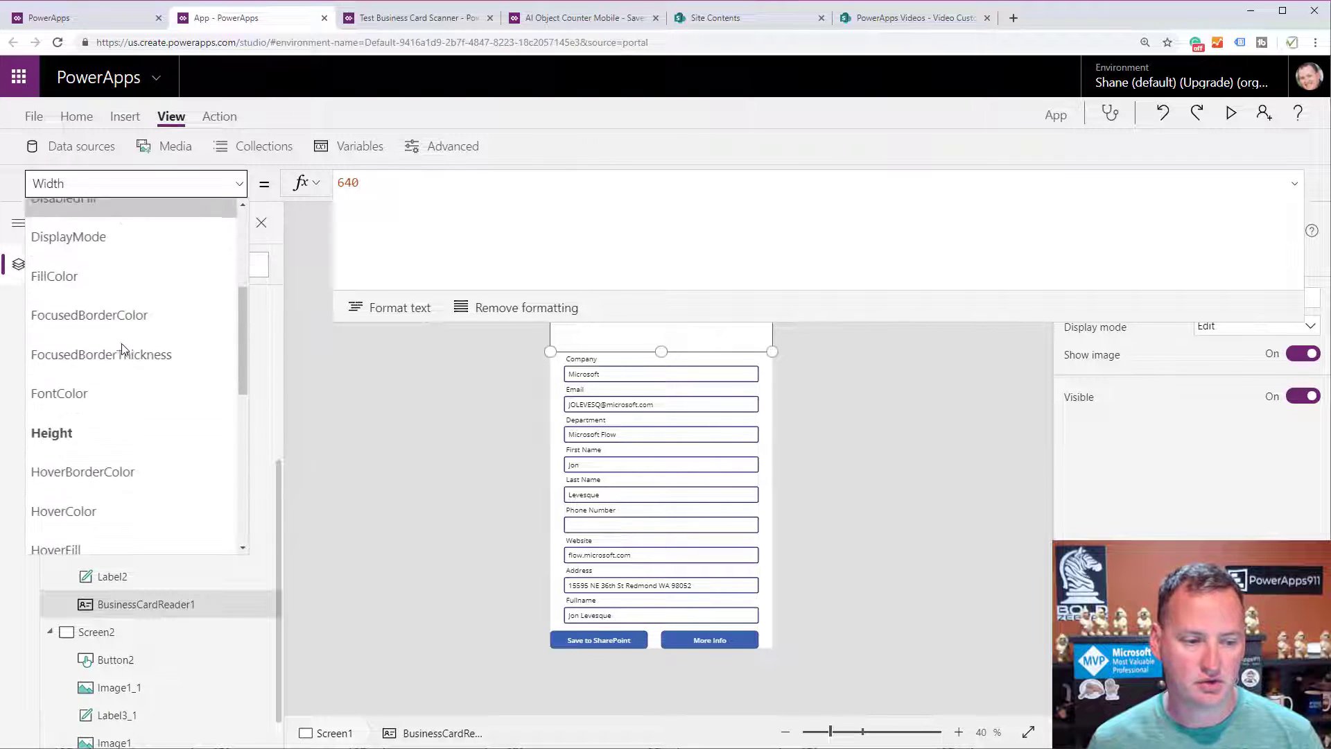
left_click(162, 349)
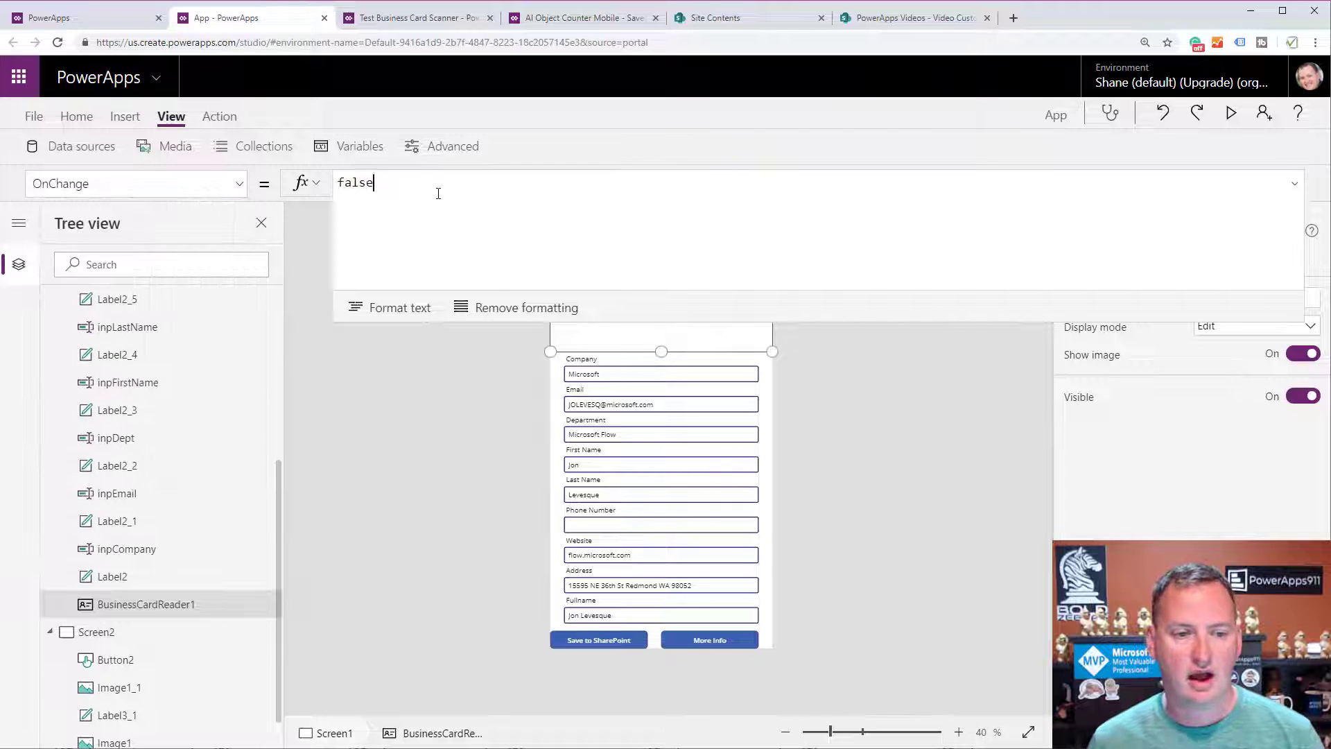
type("Set(var")
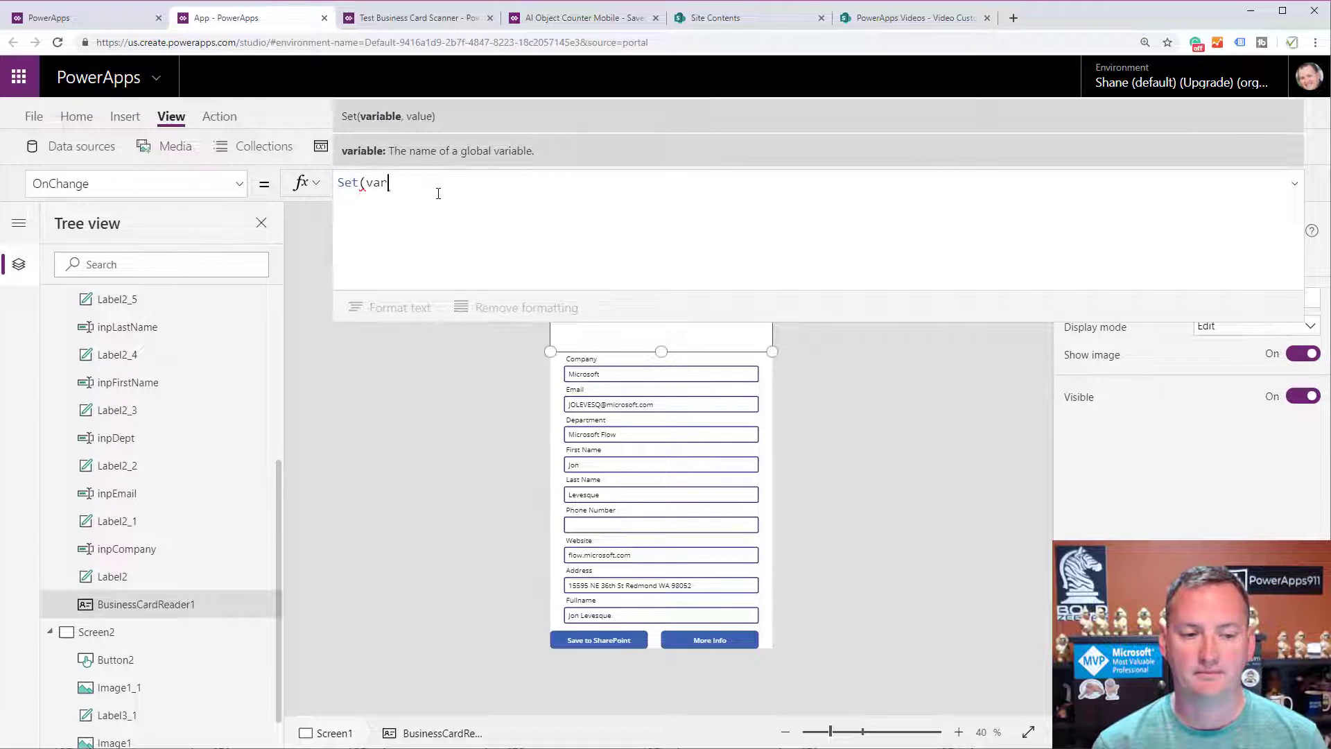
type("UnSaved, true)")
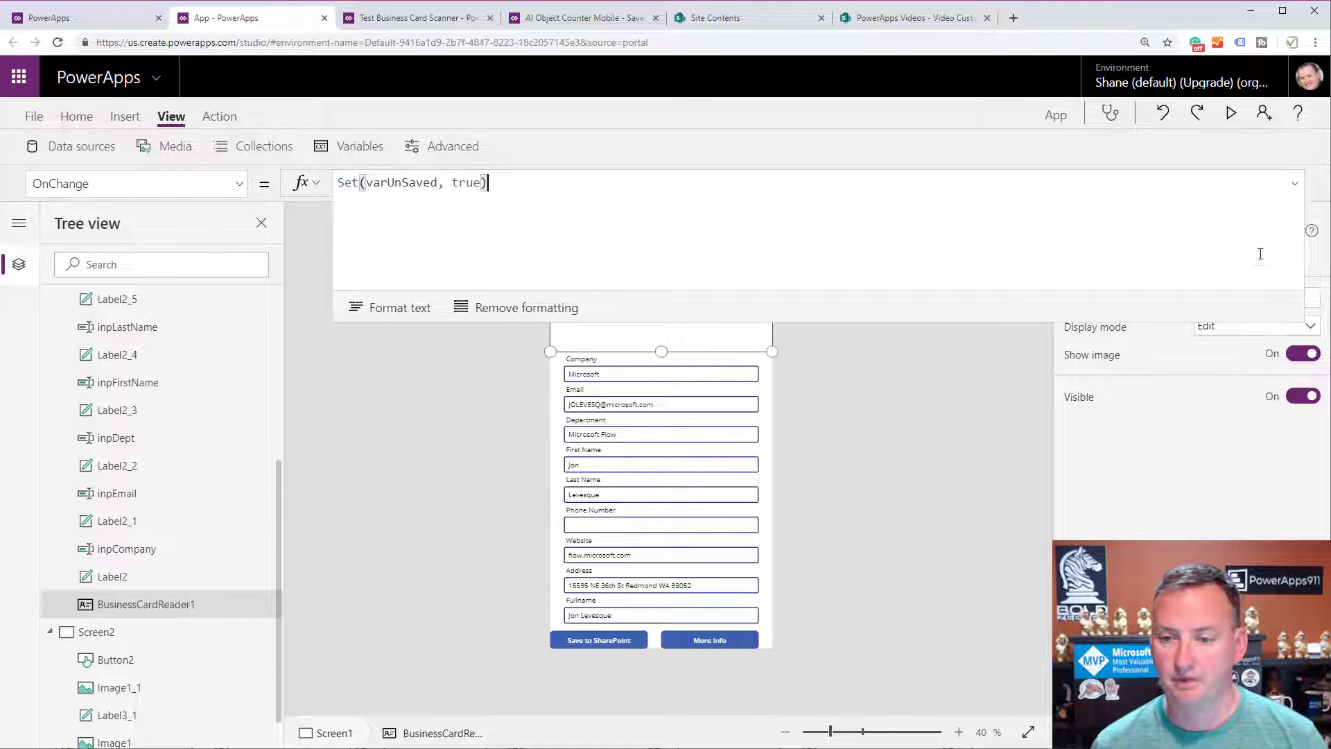
- Append ;Set(varUnSaved, false) to the end of the Save to SharePoint button's OnSelect formula, after the Patch call
left_click(1294, 184)
left_click(598, 639)
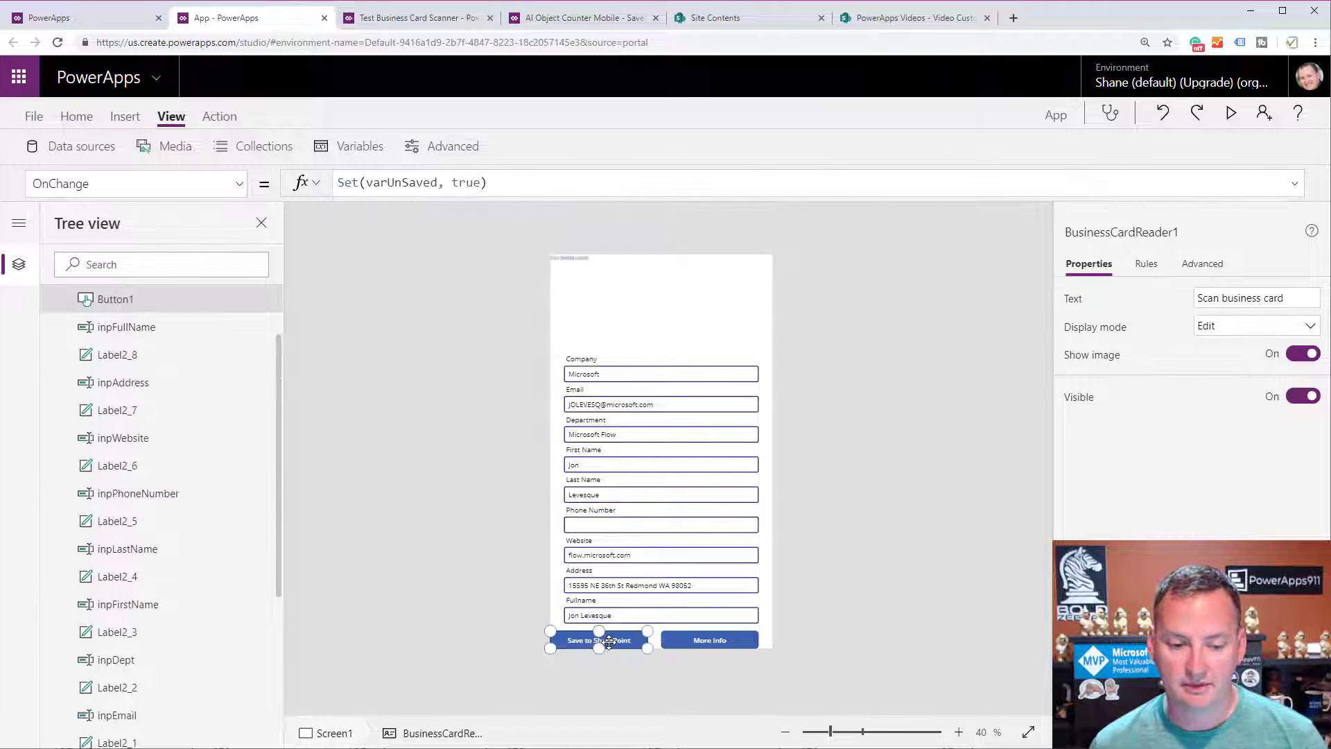
left_click_drag(801, 201, 801, 357)
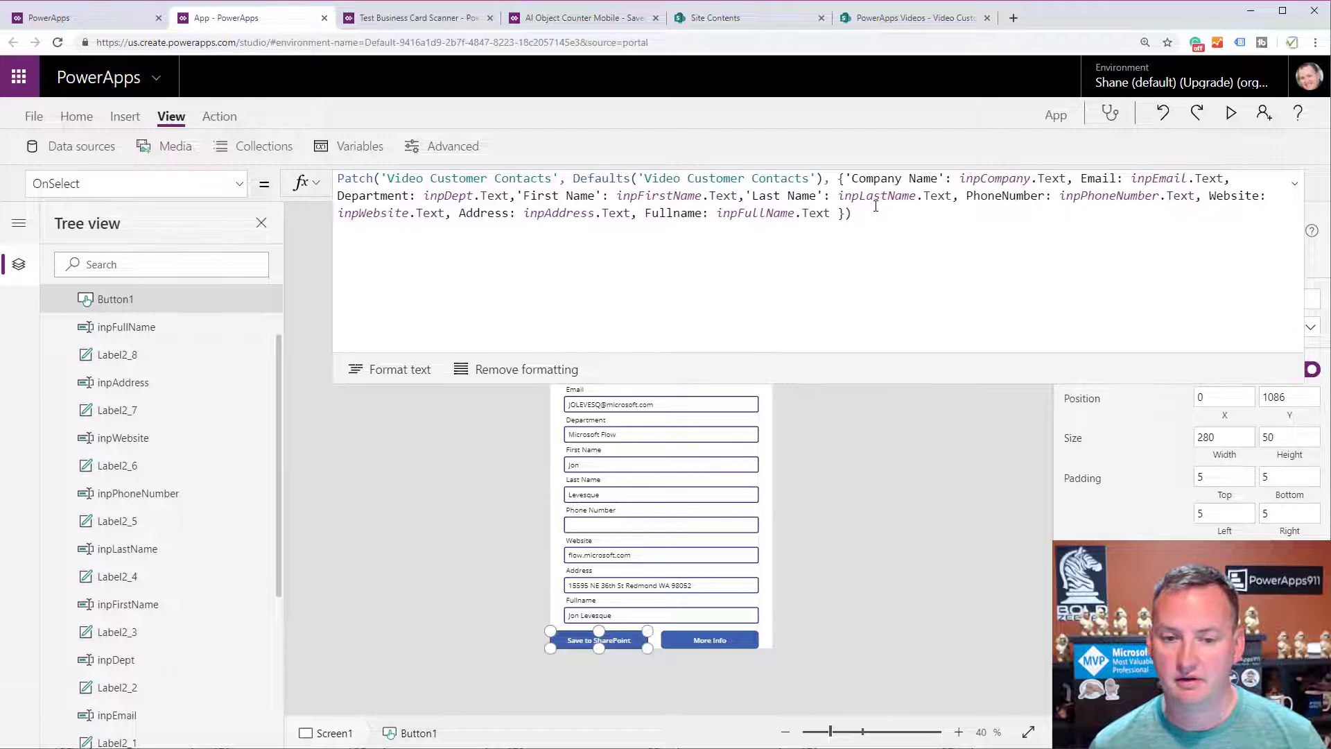
left_click(883, 217)
type(";Set(var")
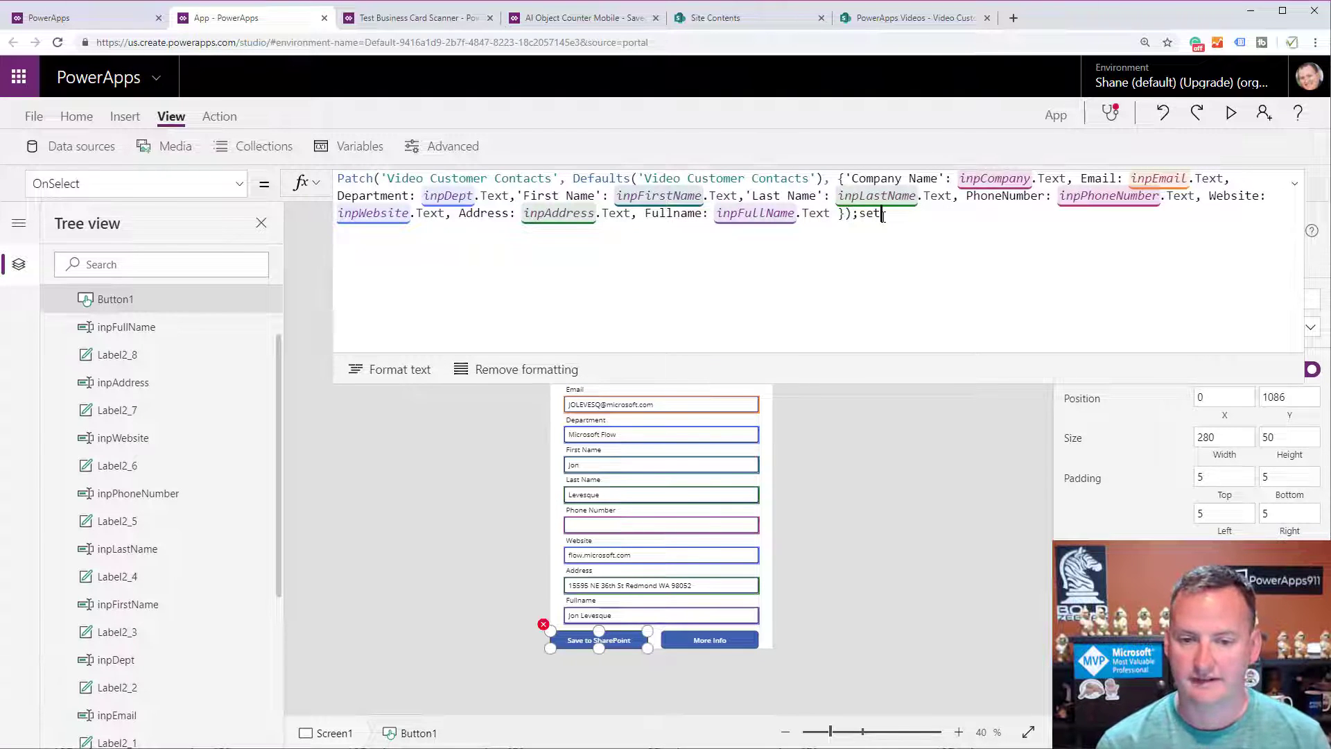
key("Tab")
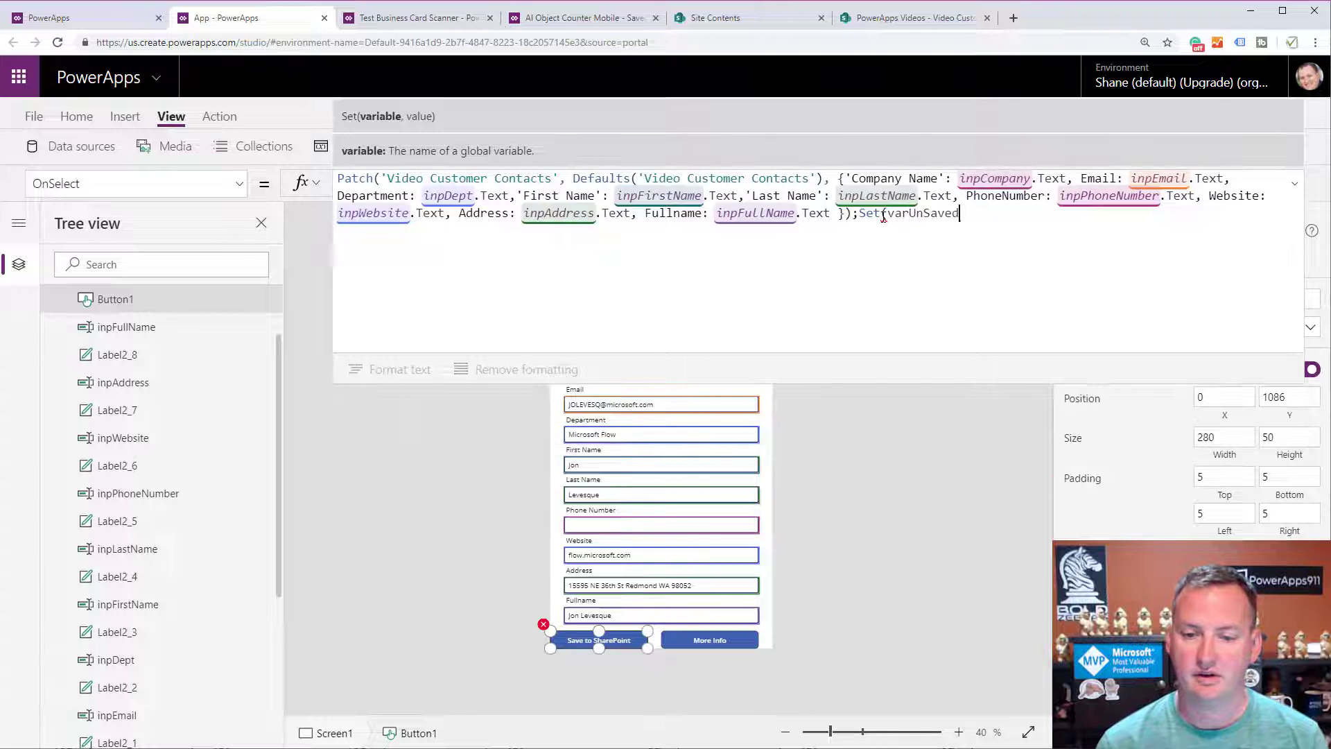
type(", false)")
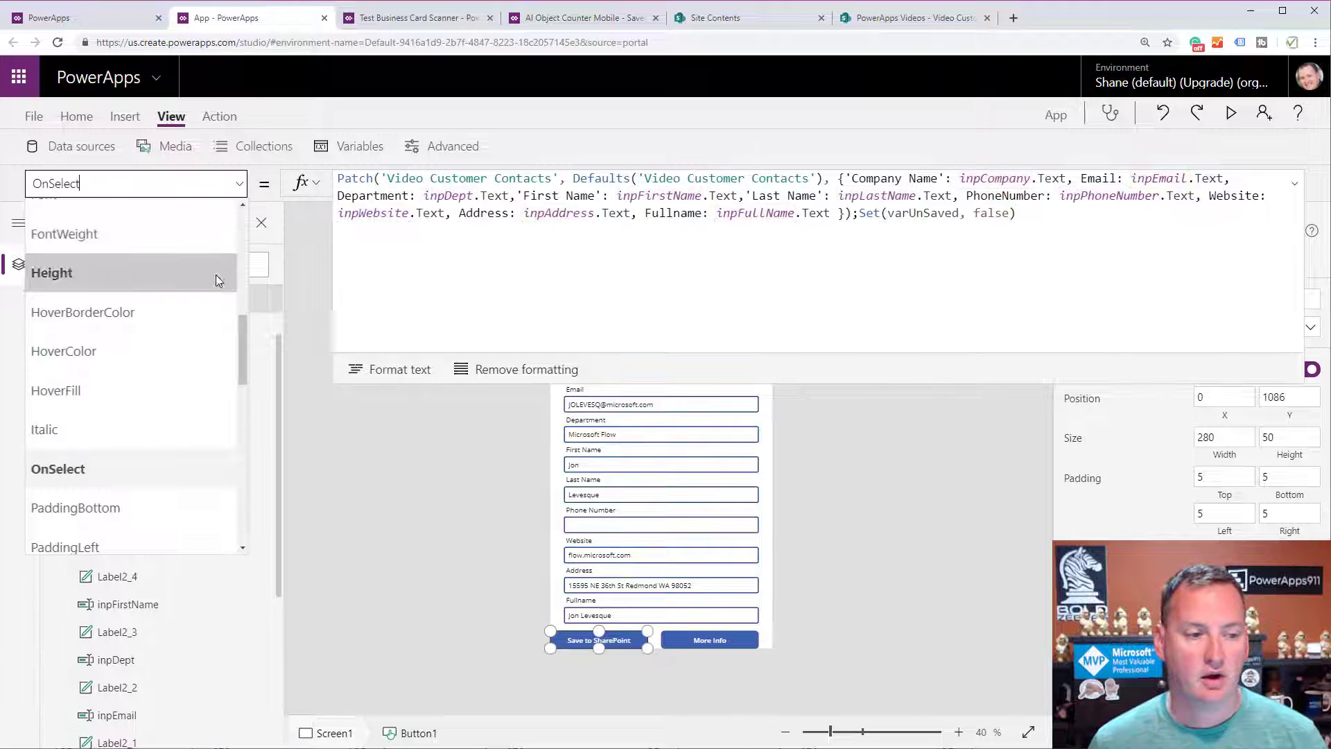
- Replace the Save to SharePoint button's DisplayMode formula with If(varUnSaved, DisplayMode.Edit, Disabled)
left_click(239, 183)
scroll(185, 306, "up", 3)
scroll(186, 306, "up", 3)
left_click(113, 380)
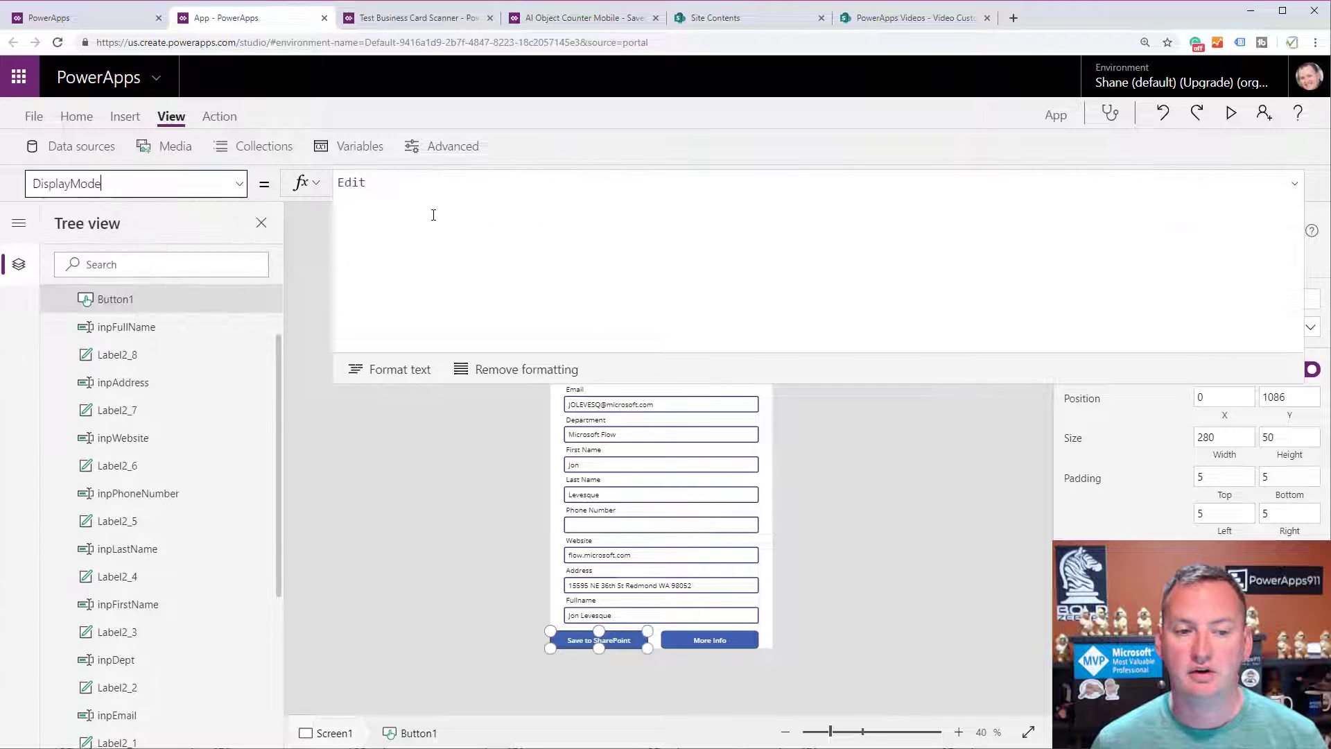
left_click(448, 206)
left_click_drag(452, 182, 230, 191)
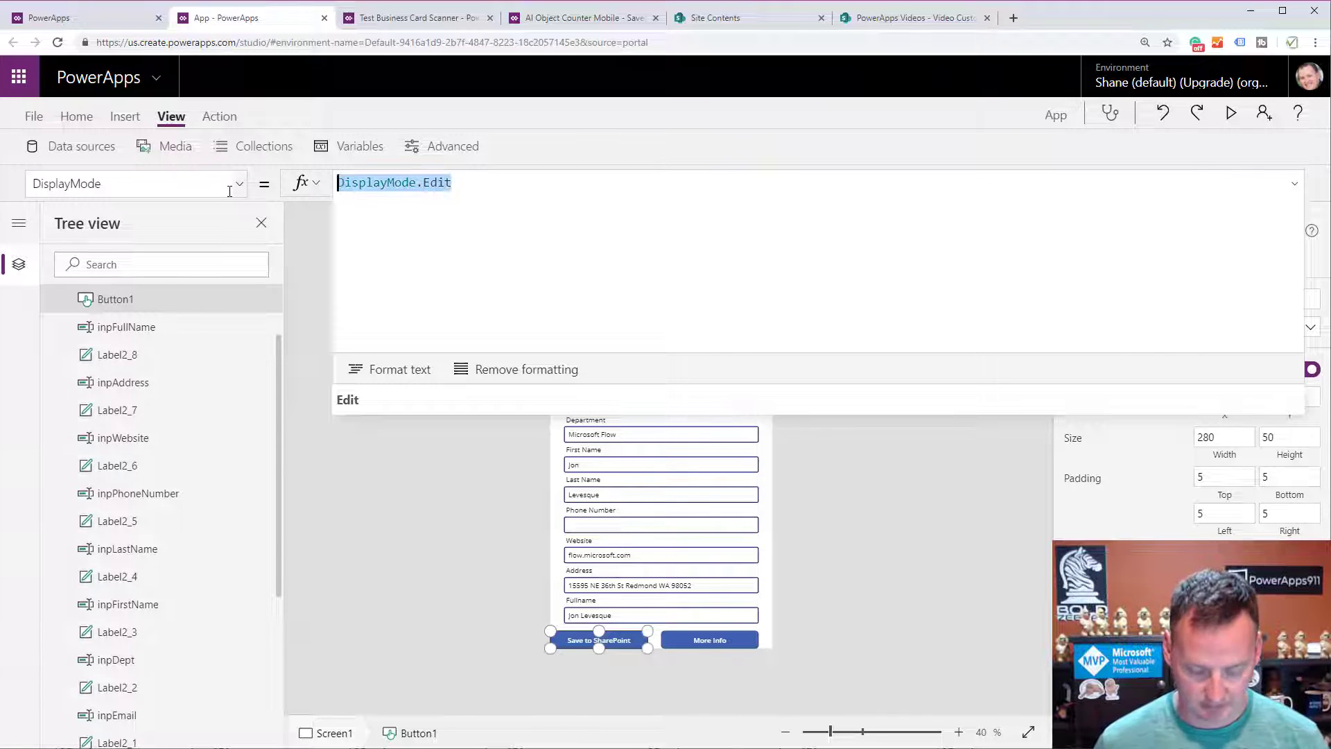
key("BackSpace")
type("If(v")
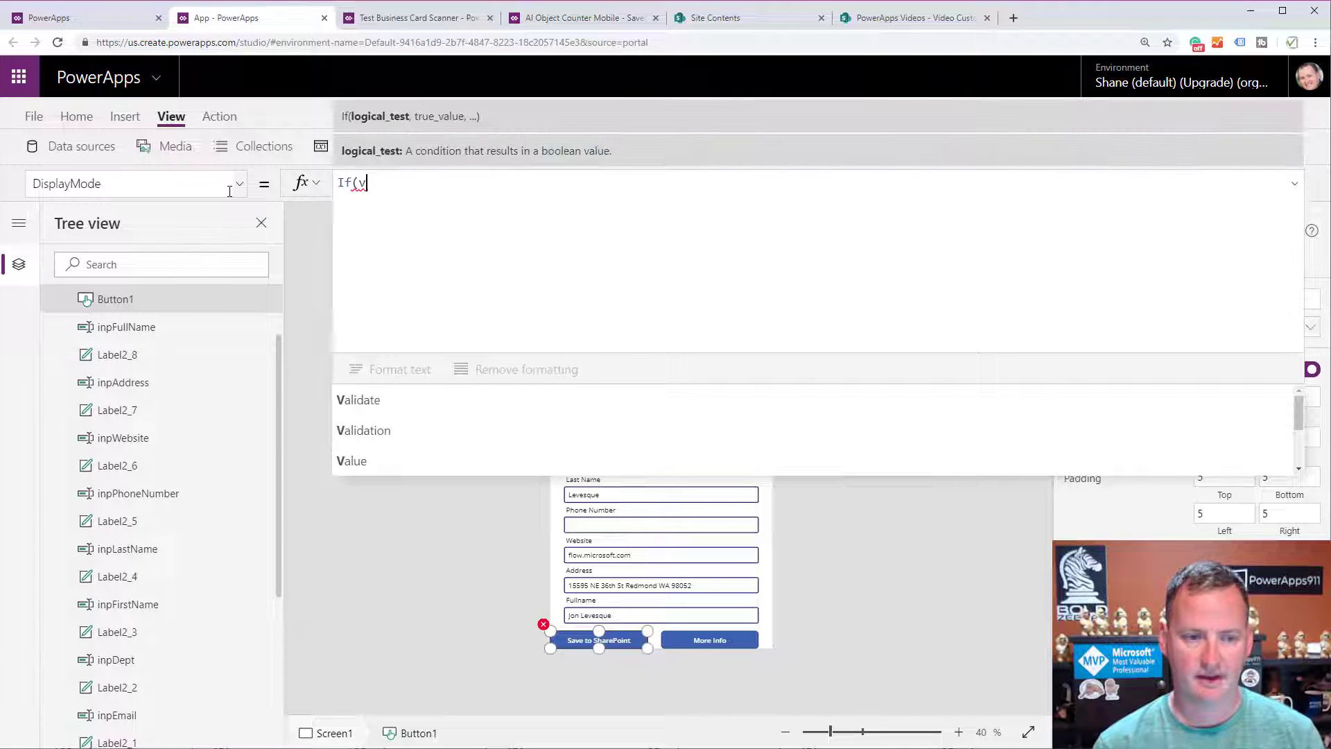
type("arUnSaved")
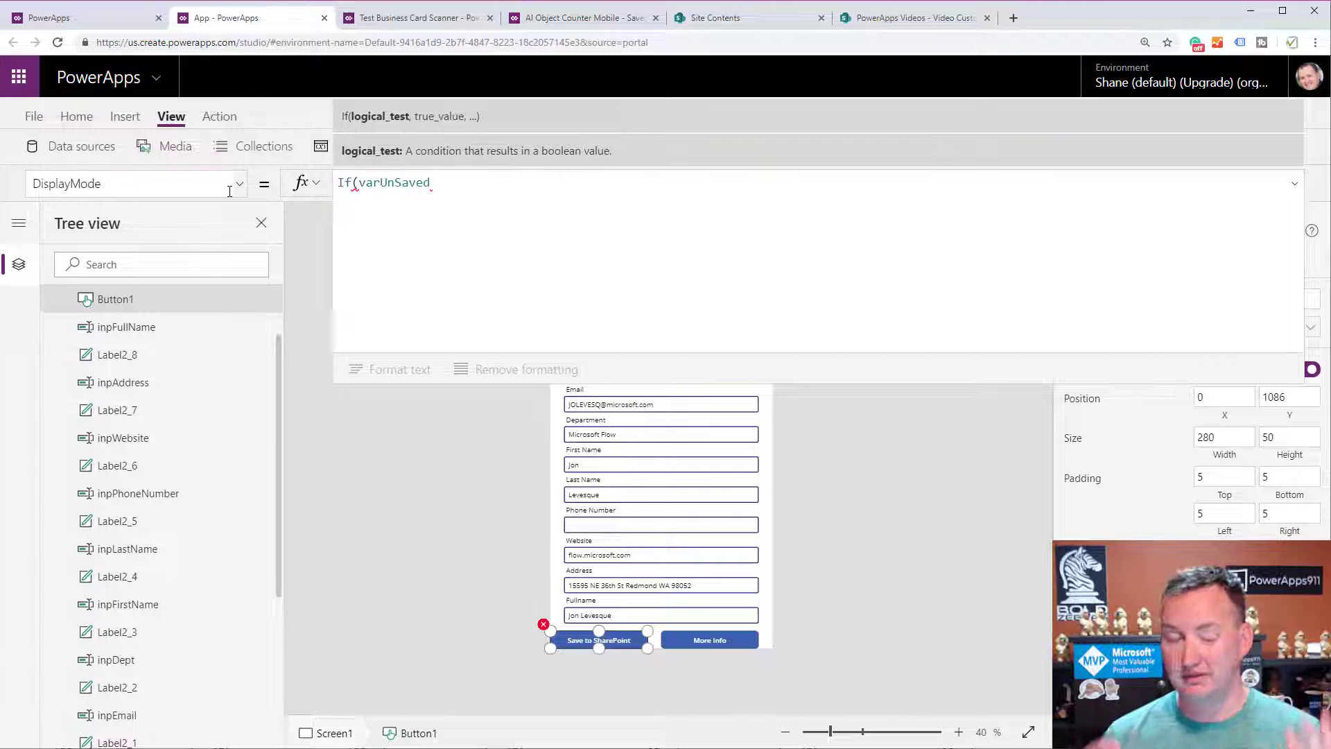
type(", ")
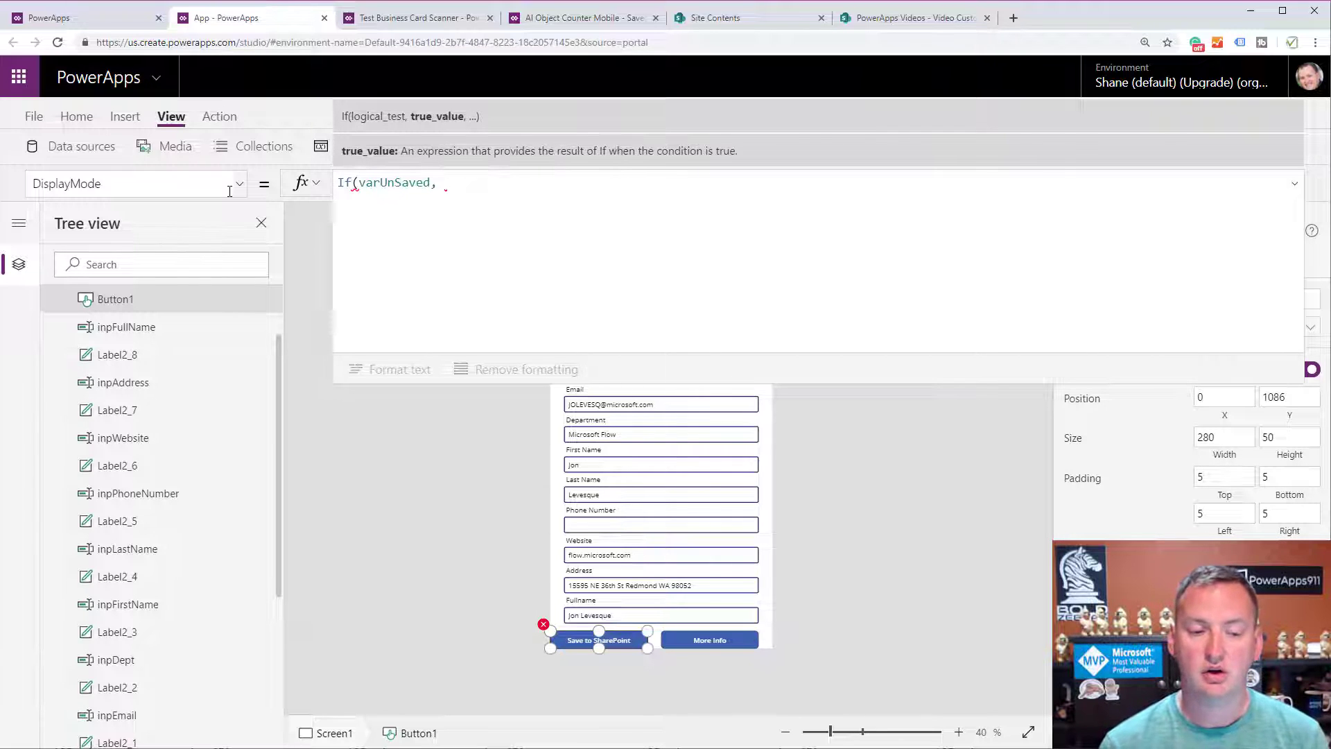
type("edi")
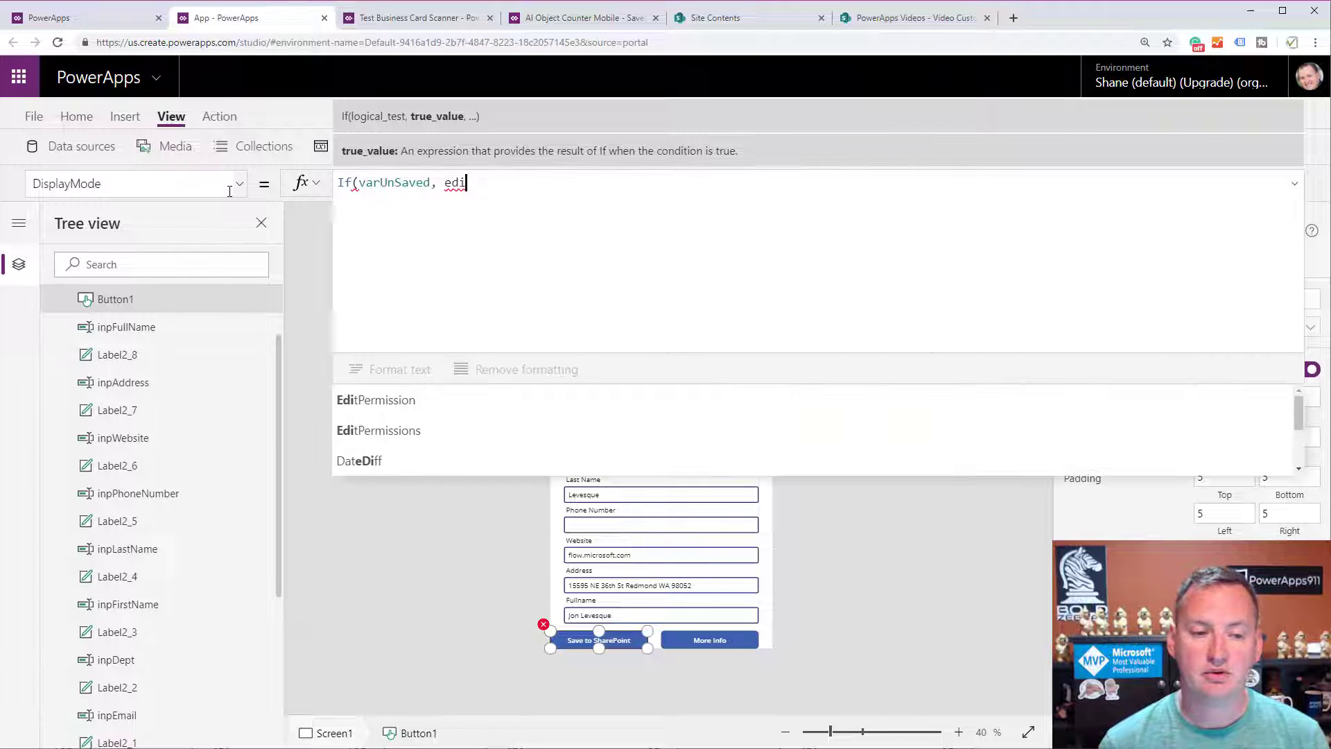
type("t")
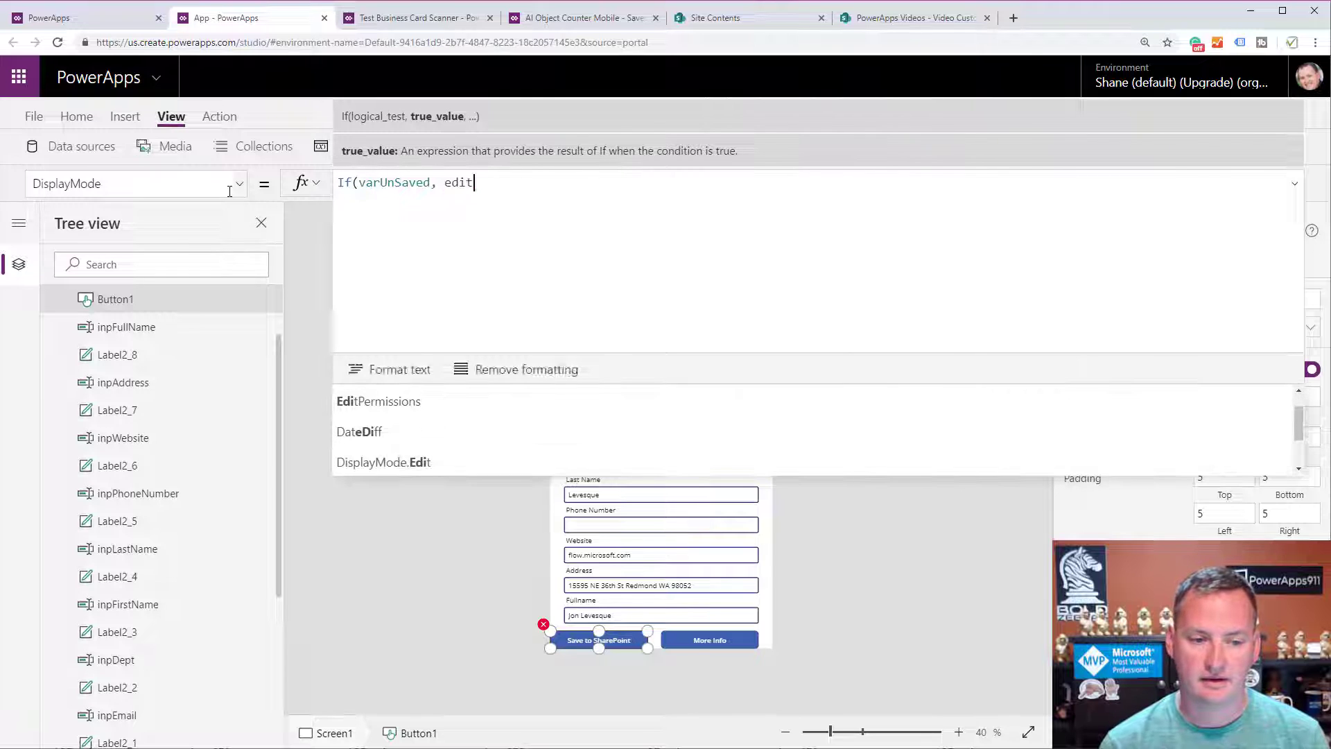
key("Down")
key("Tab")
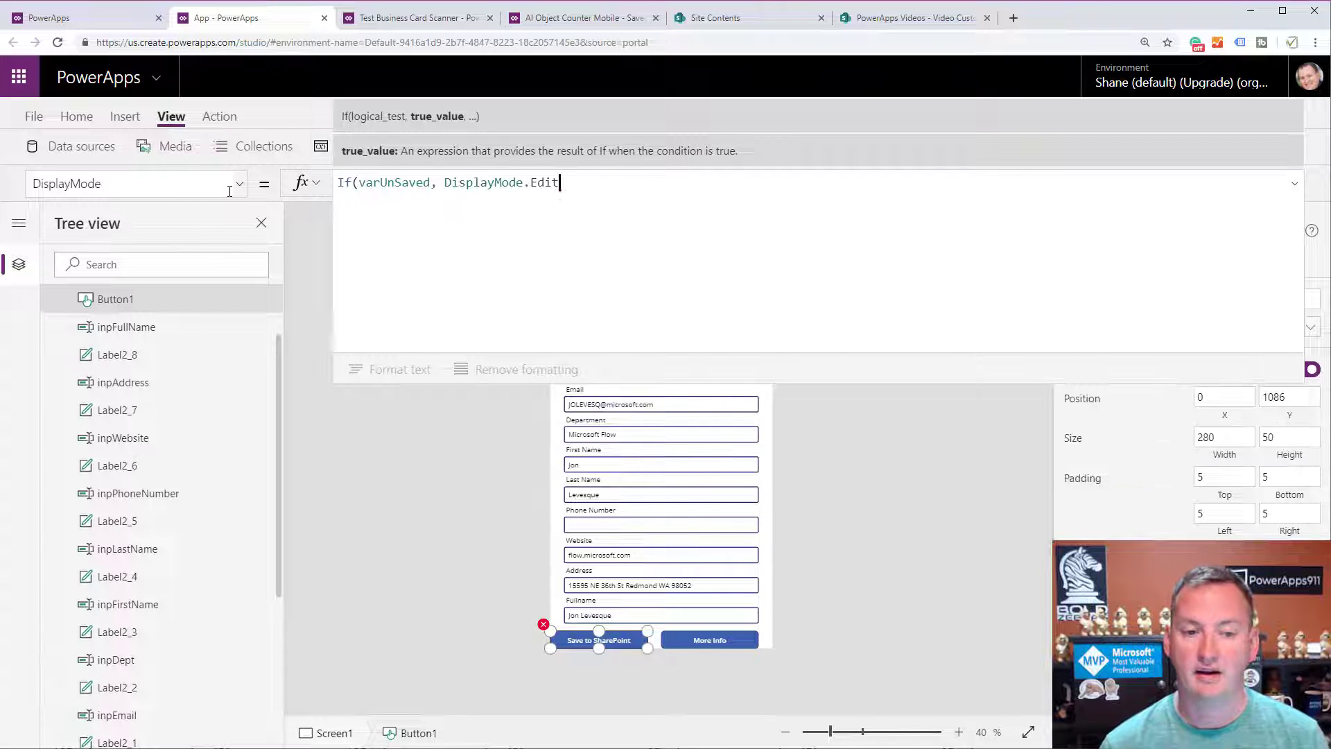
type(",")
key("Down")
key("Tab")
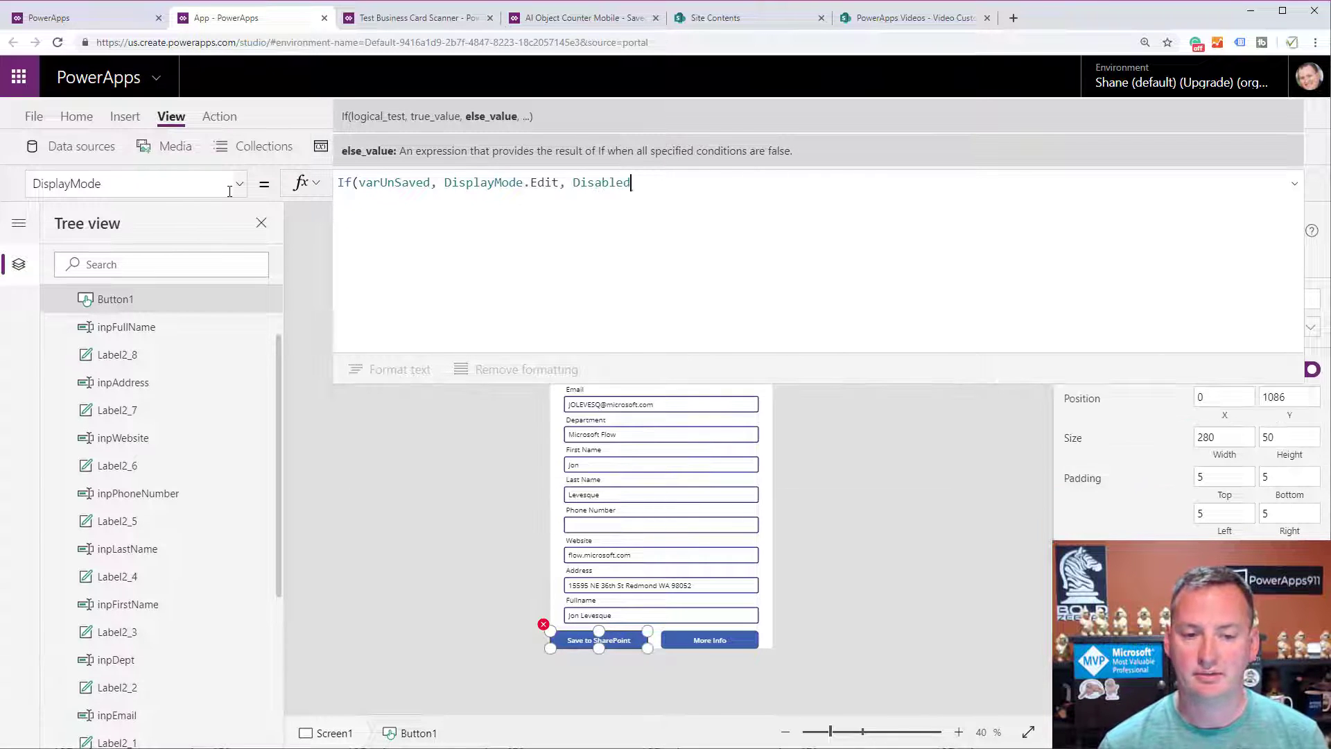
type(")")
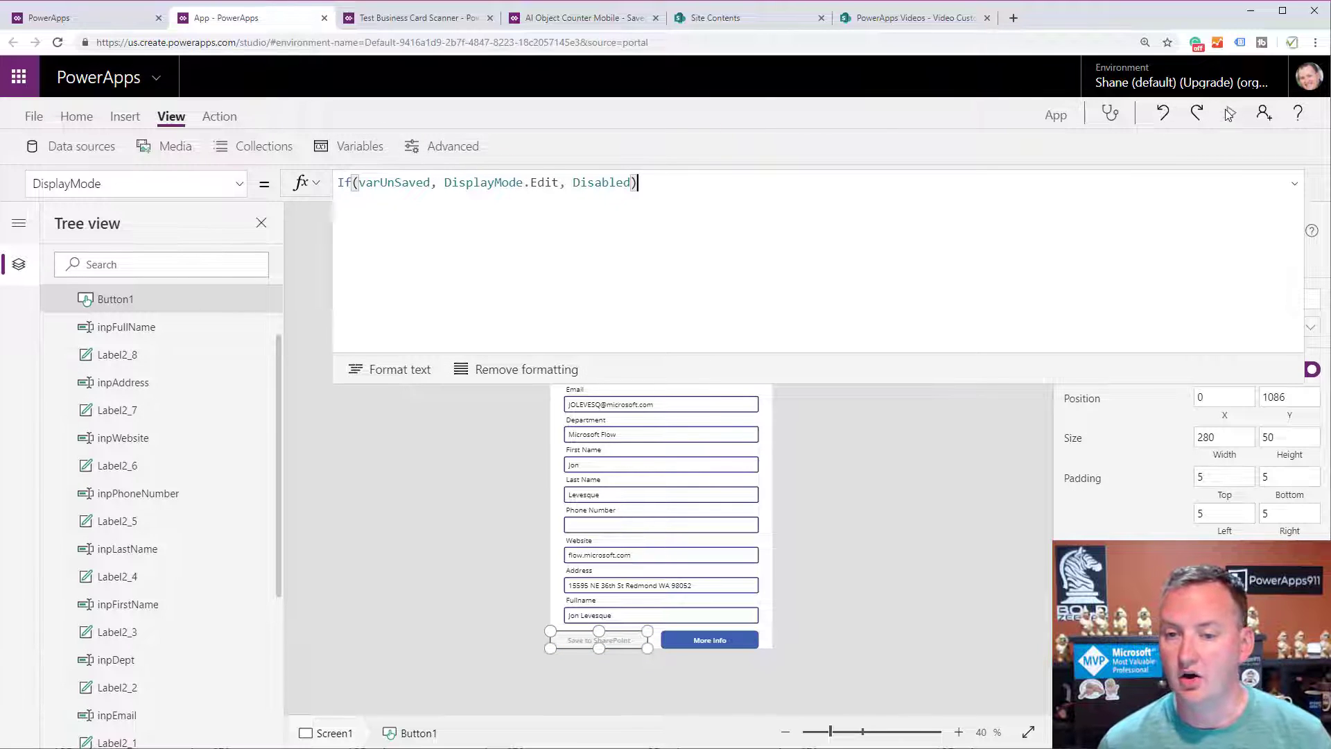
- Preview the app and scan the business card image 2019_06_13 13_00 Office Lens from the Desktop
left_click(1229, 114)
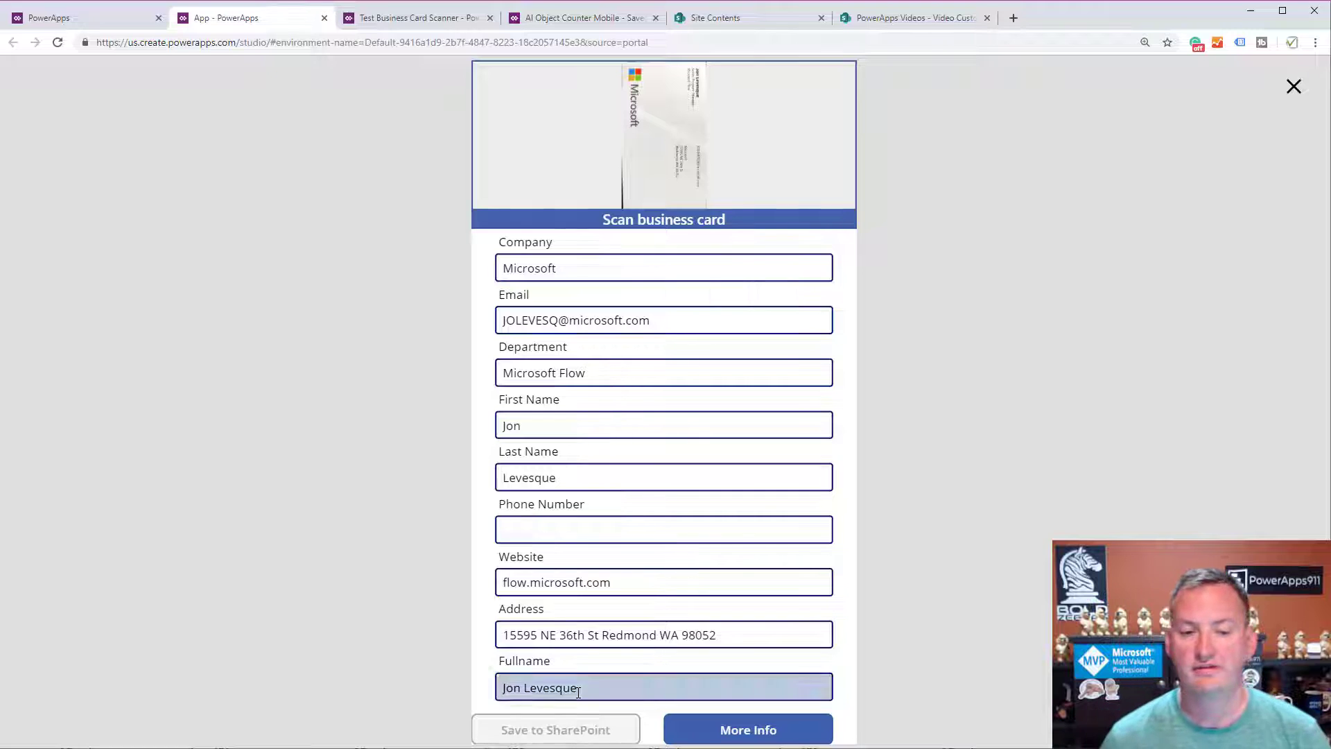
left_click(659, 178)
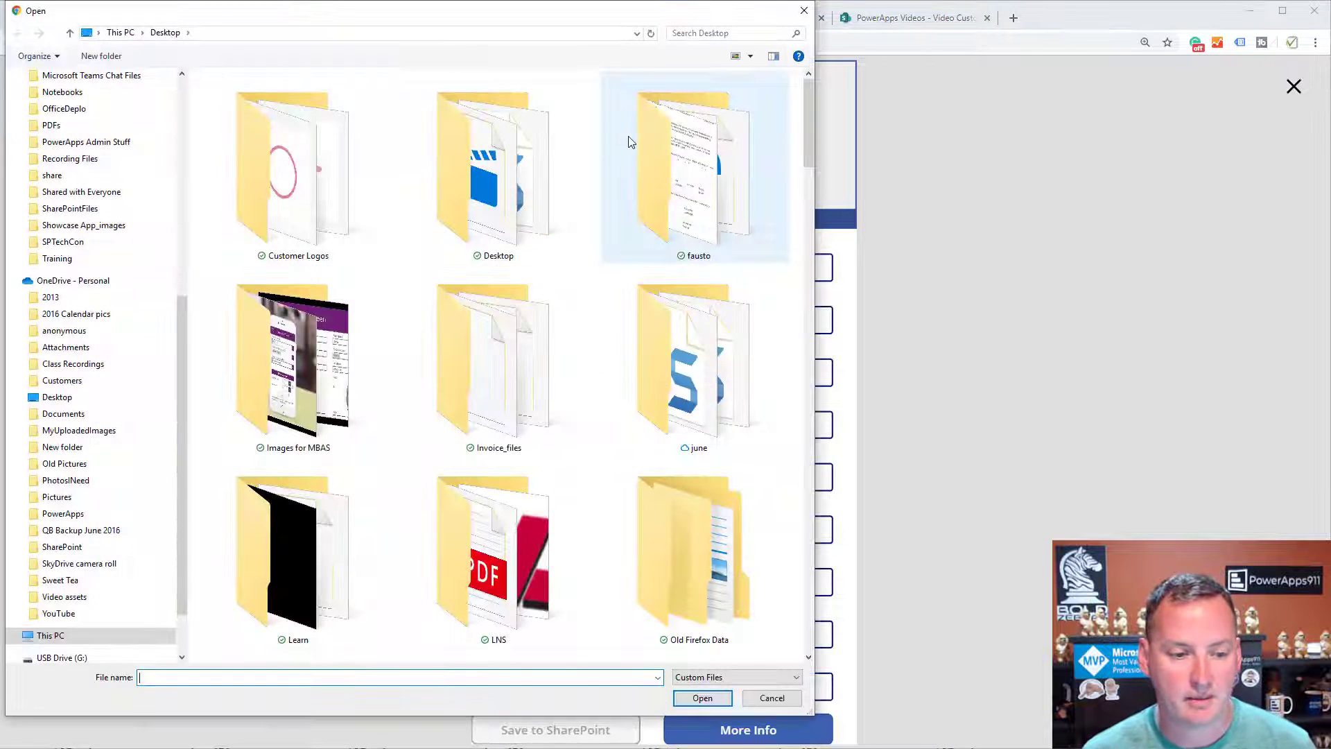
scroll(530, 402, "down", 4)
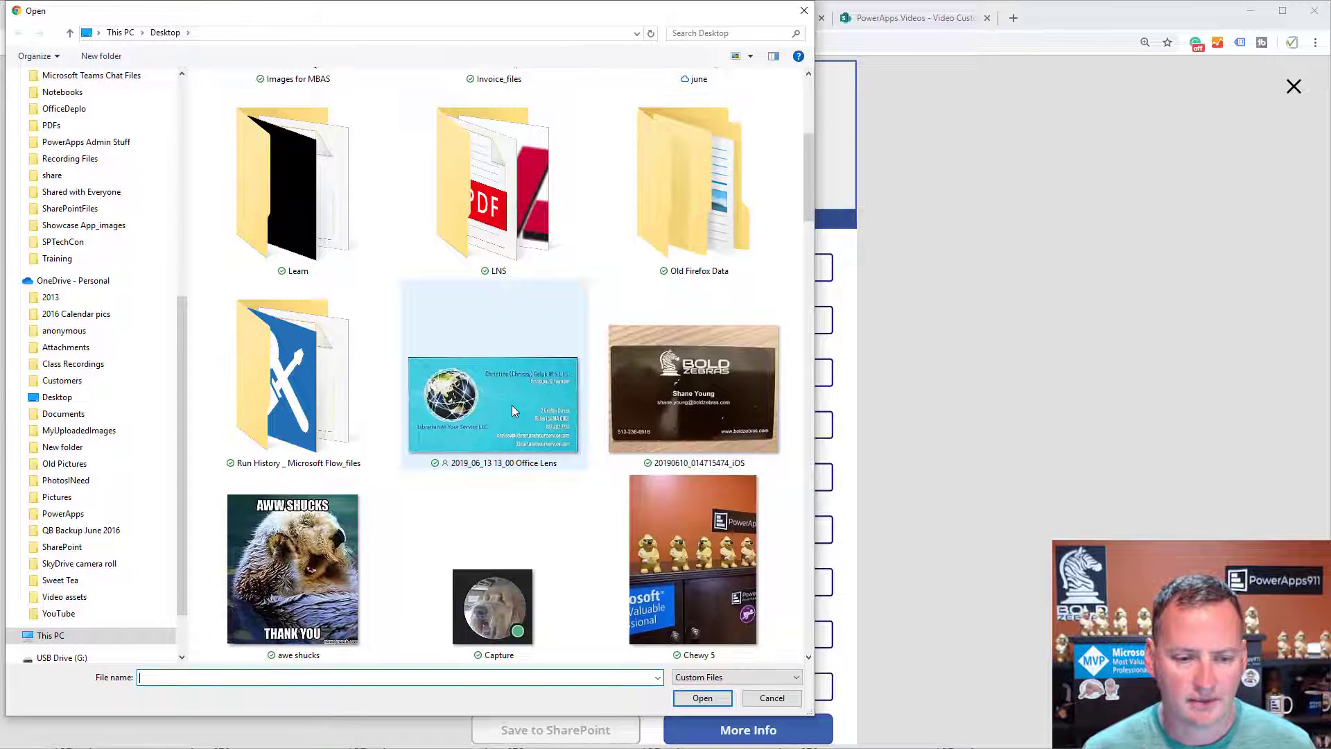
double_click(512, 405)
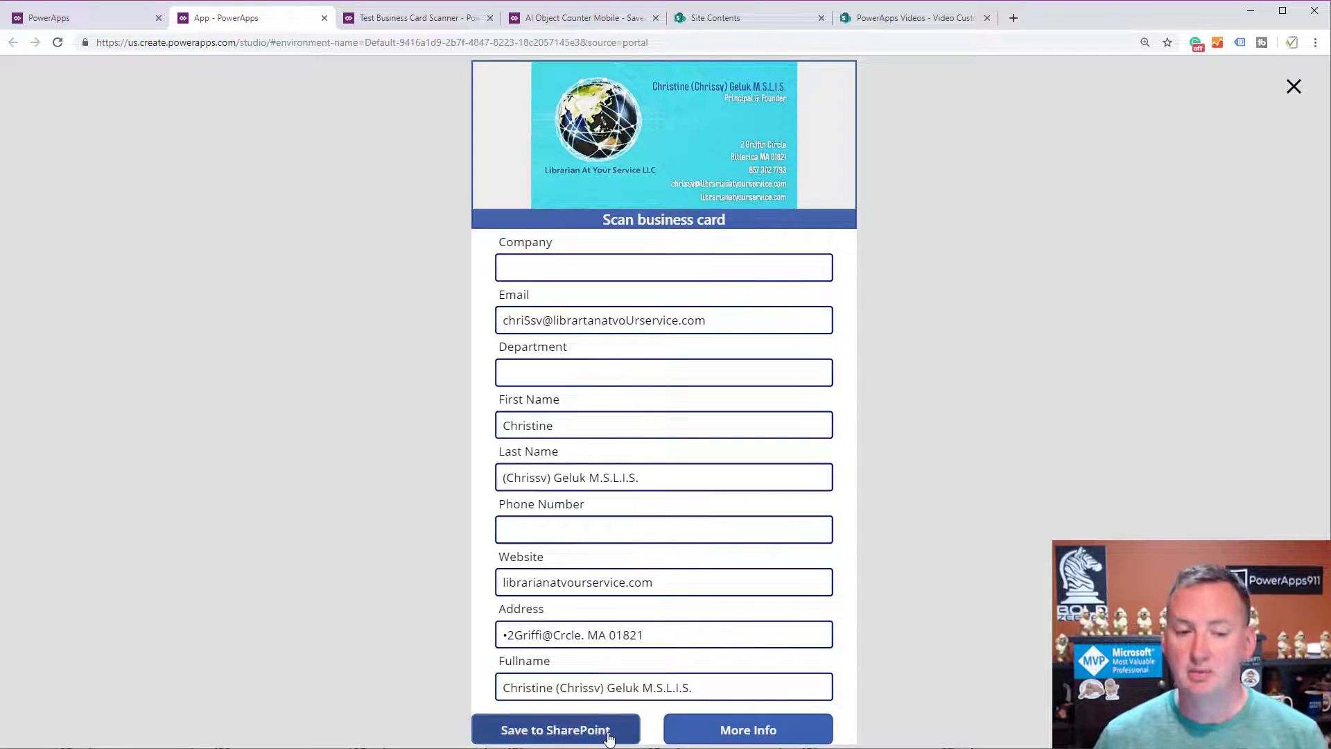
- Correct the scanned contact's Address field against the card, fixing the street name and adding the missing city before the state
left_click(511, 636)
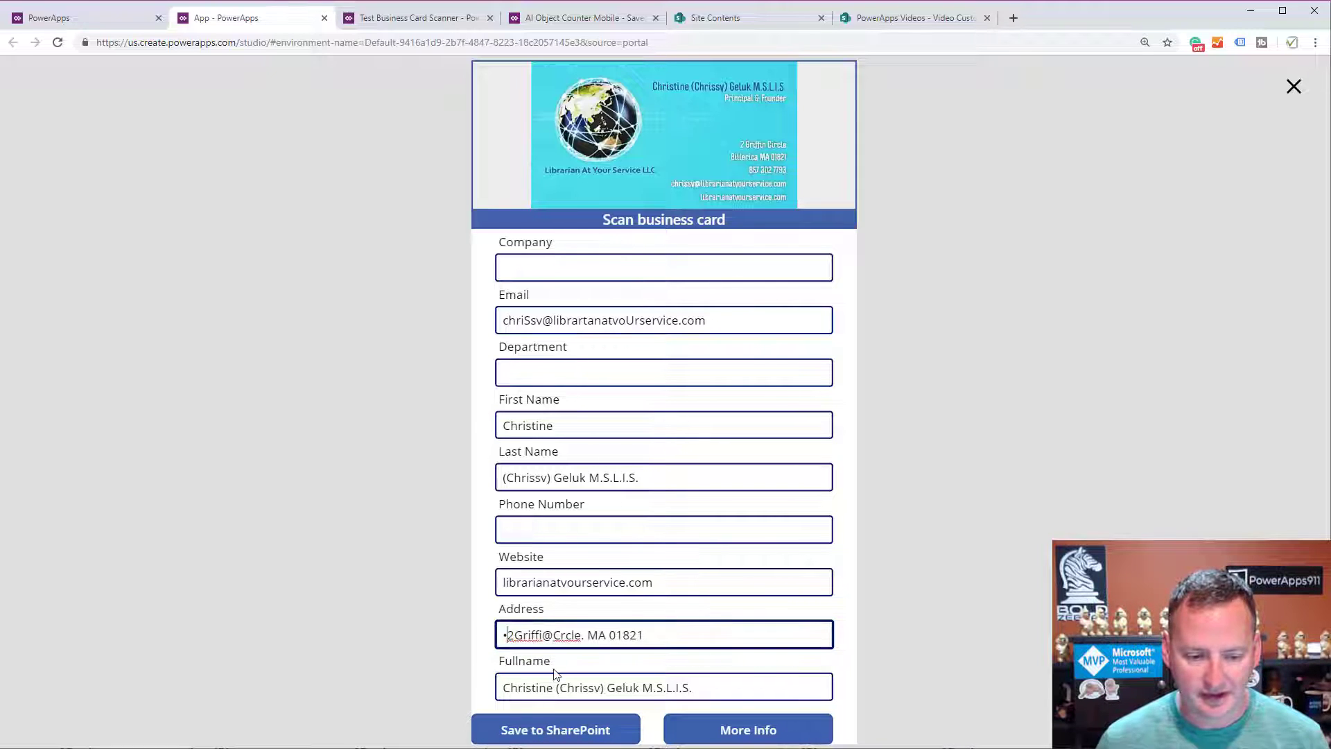
key("BackSpace")
key("Right")
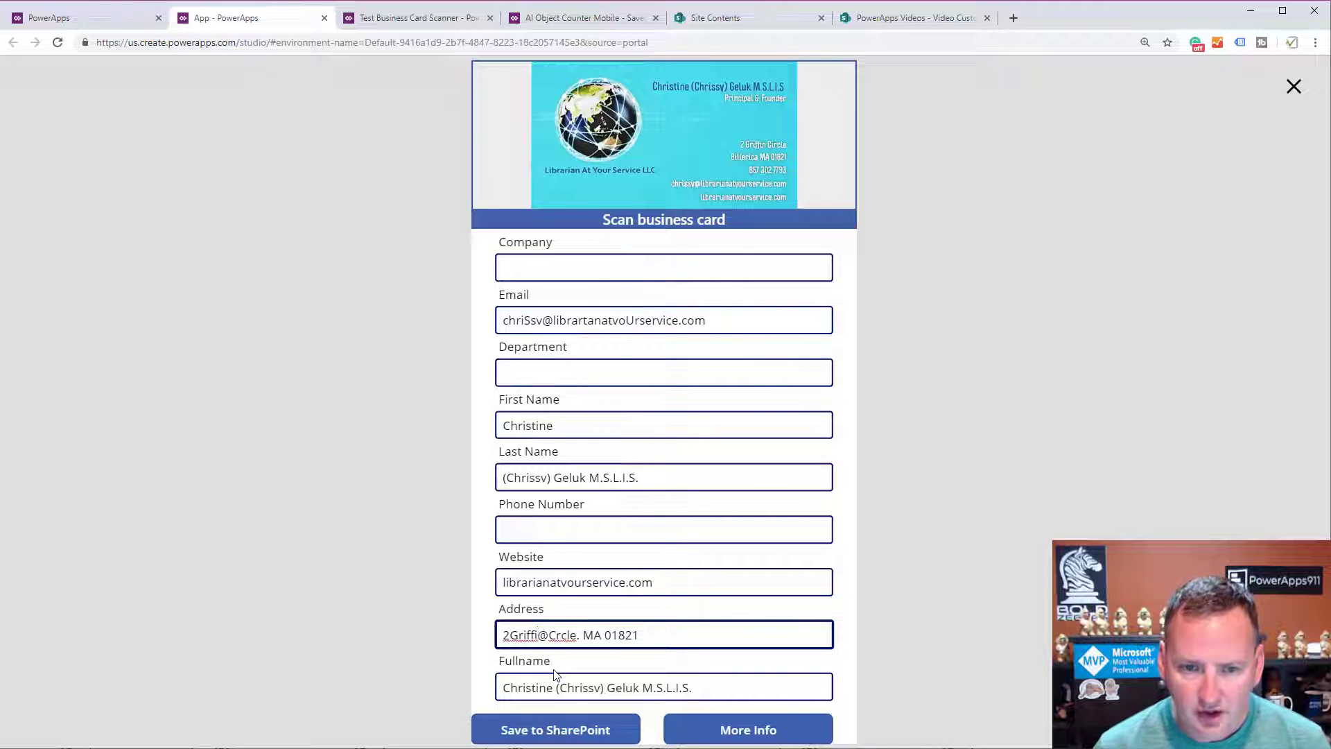
type("n")
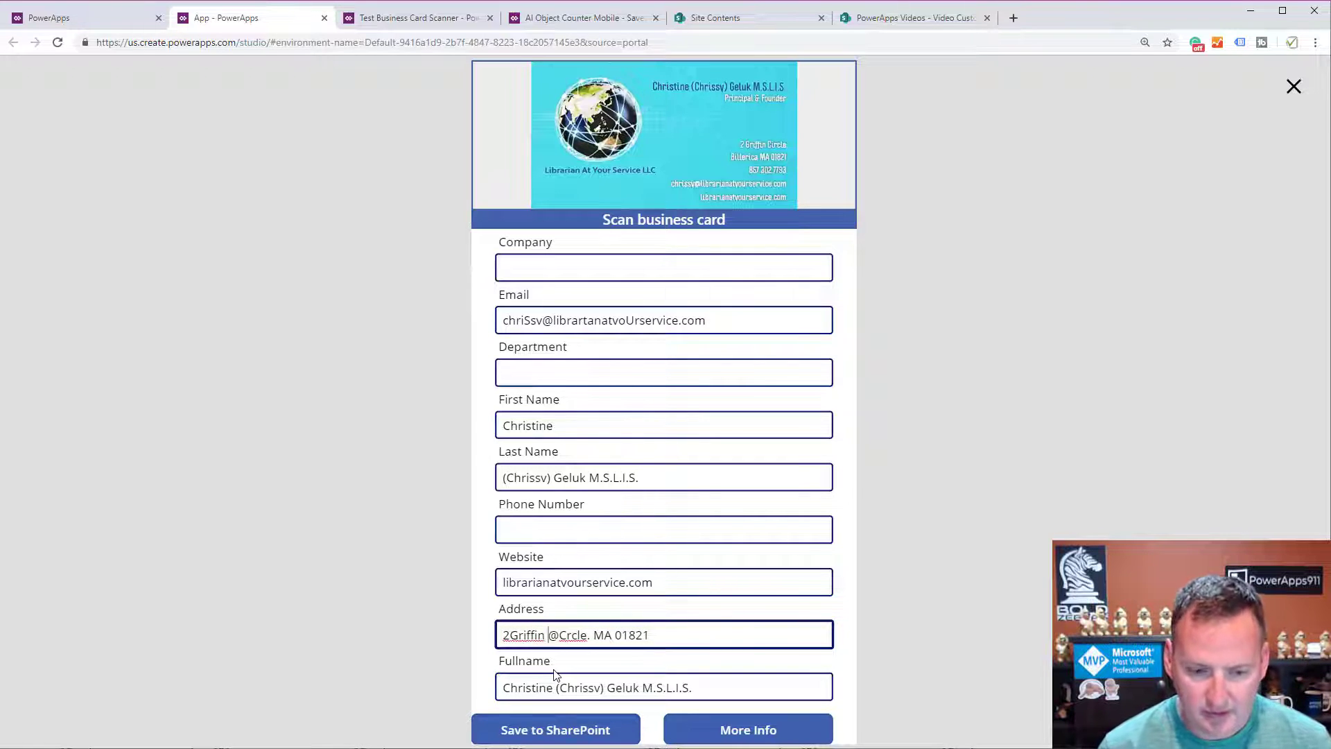
key("Delete")
type("i")
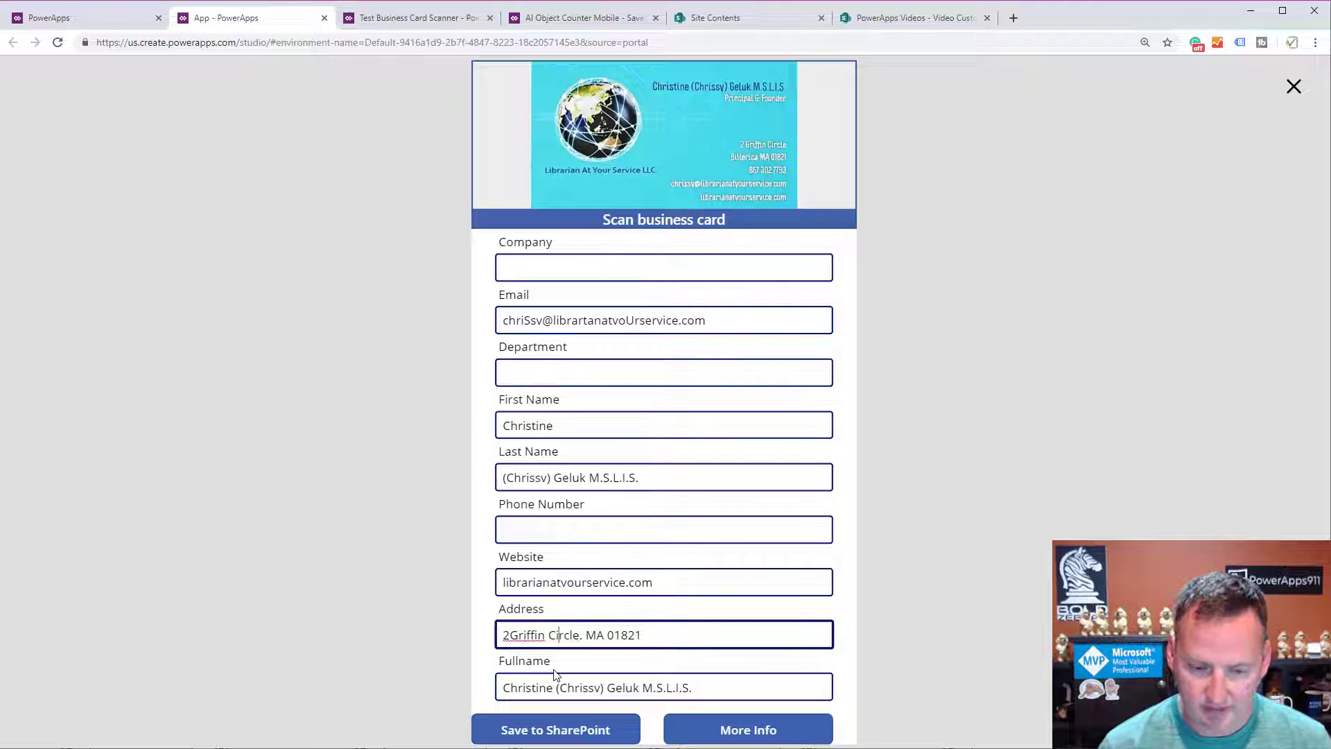
key("Delete")
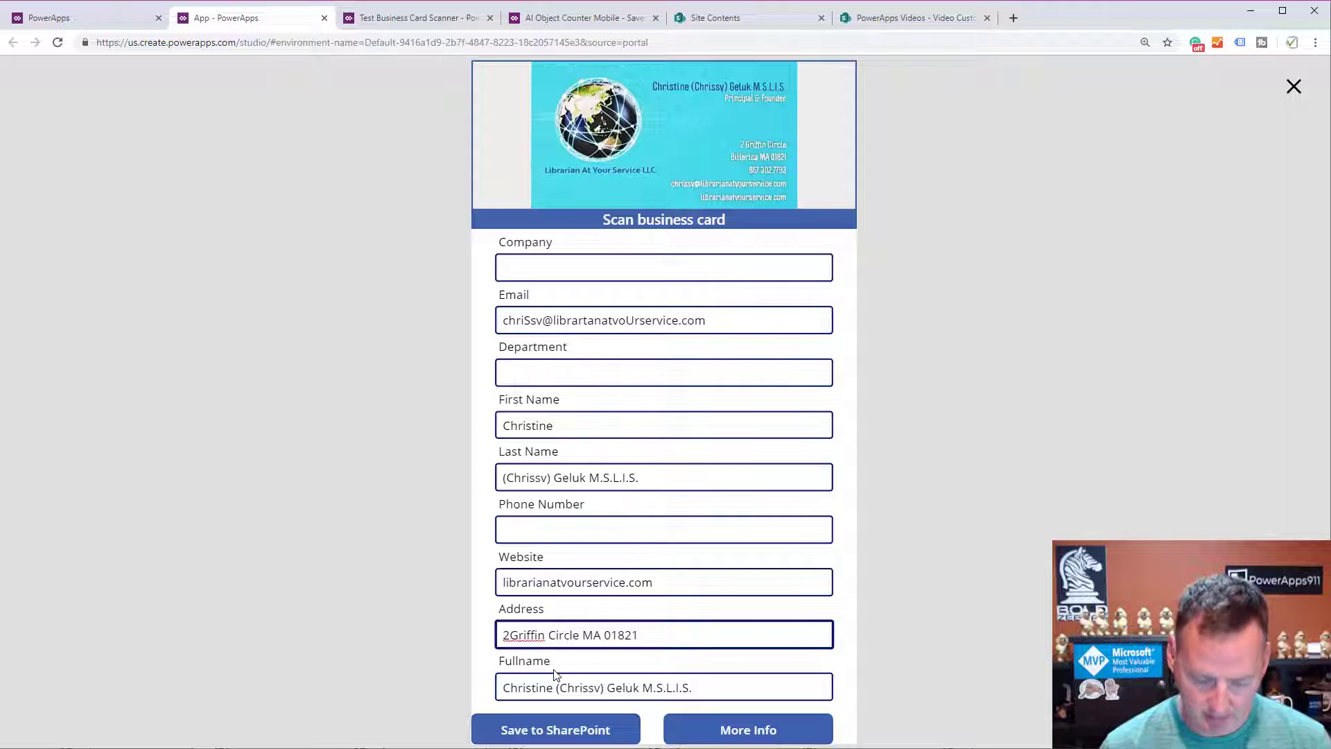
type(", ")
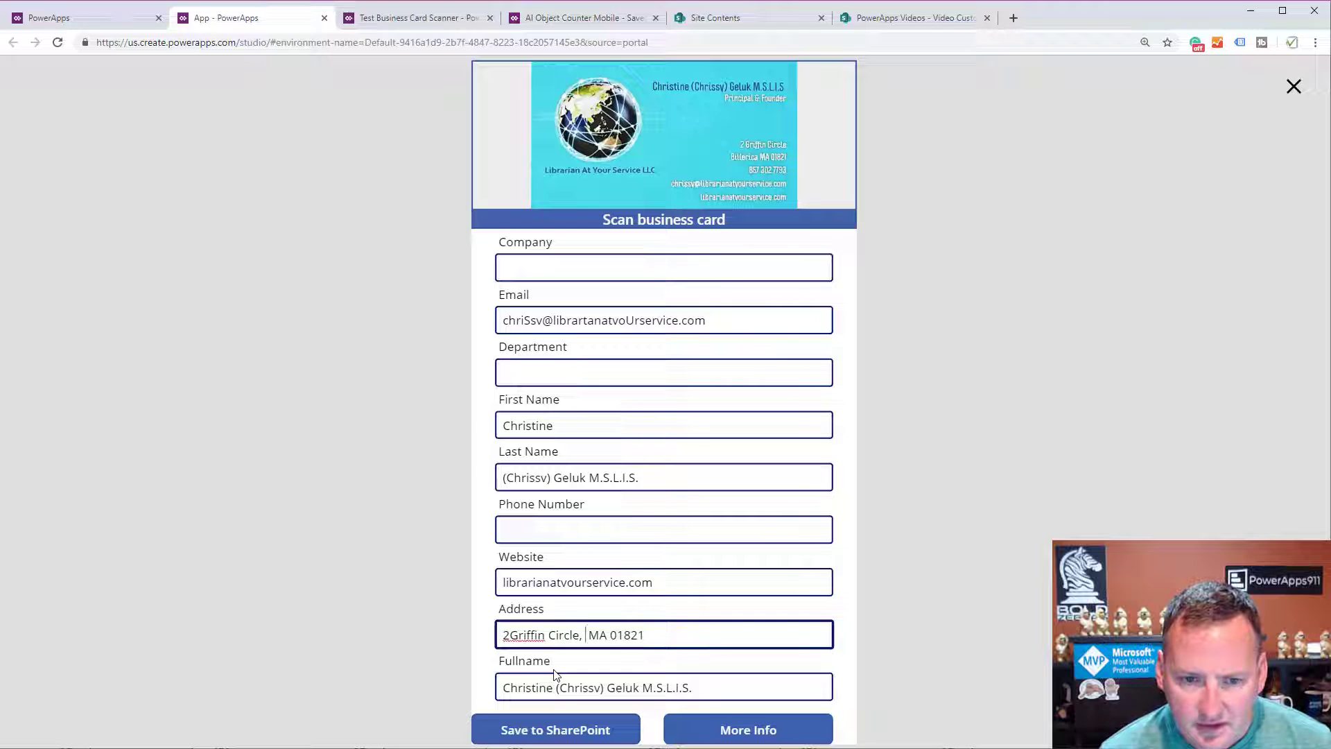
type("Bil")
type("ler ")
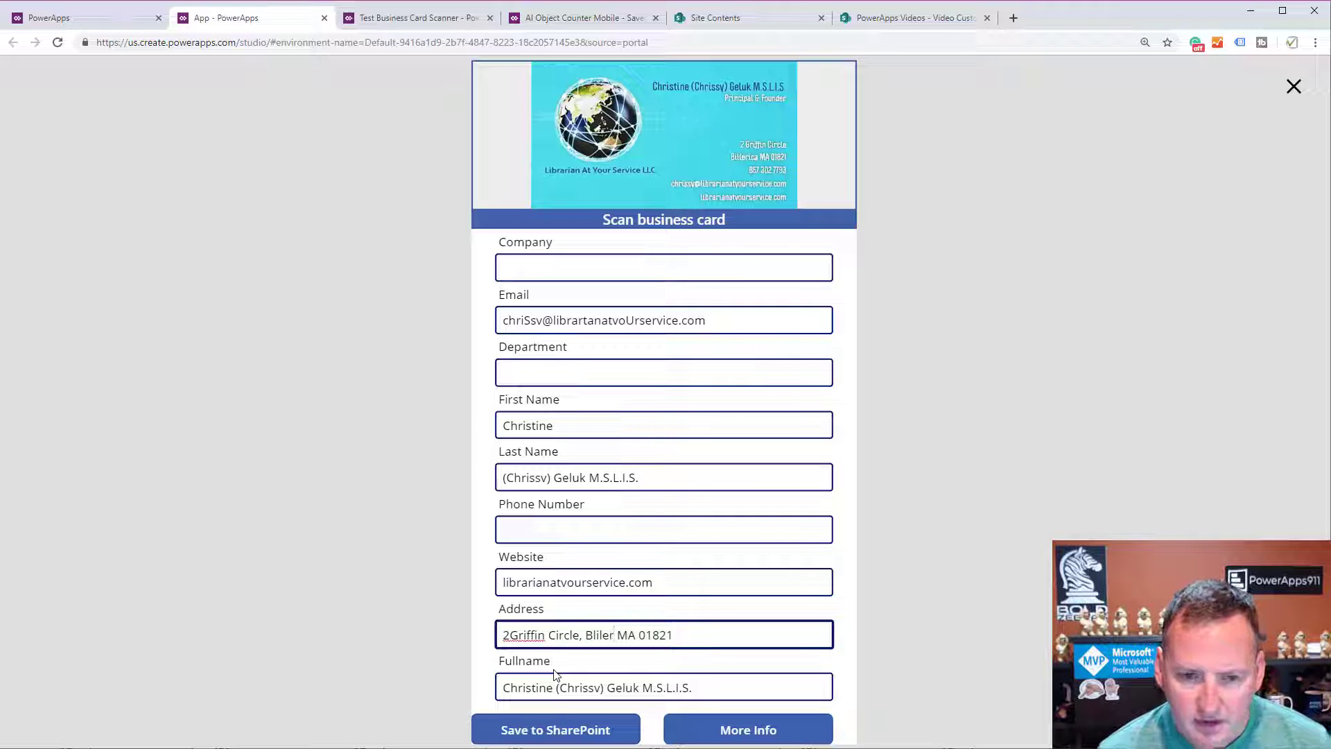
type("ica")
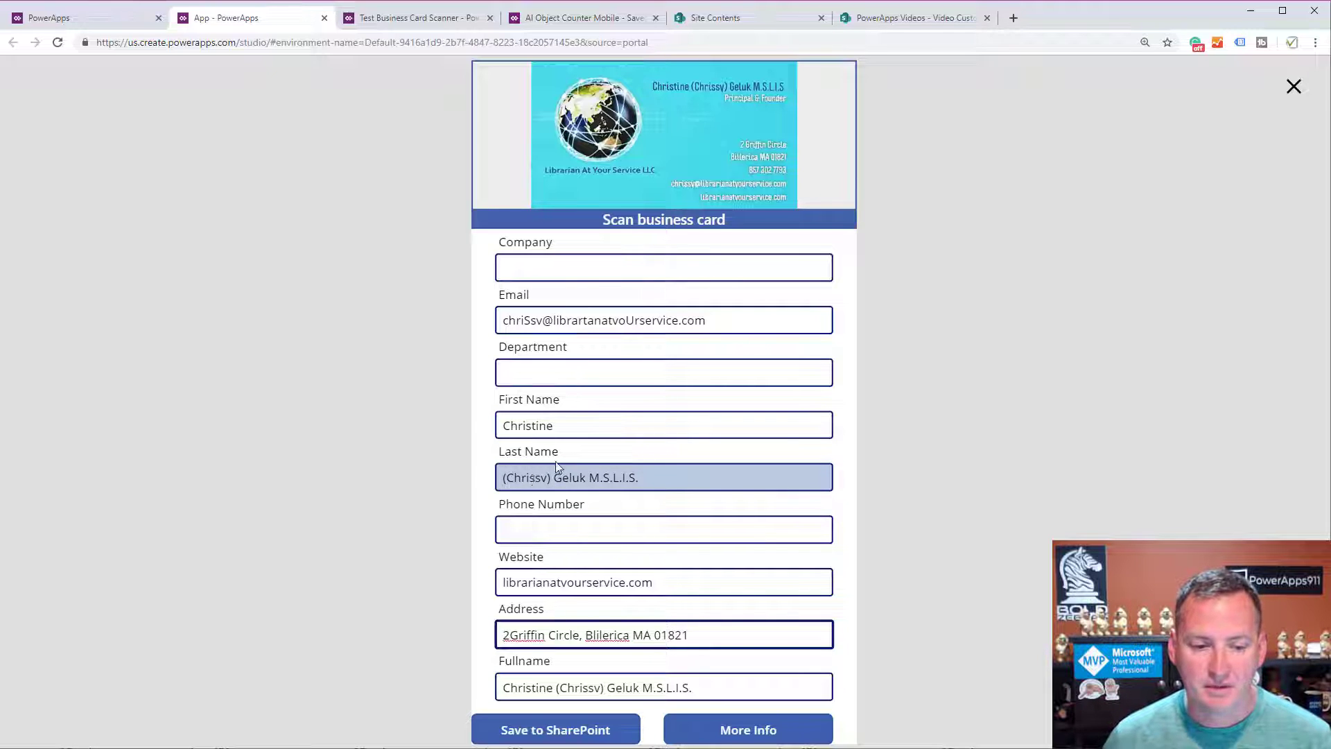
- Strip the nickname and credentials from the scanned contact's Last Name and replace the First Name with the nickname on the card
left_click_drag(552, 479, 409, 482)
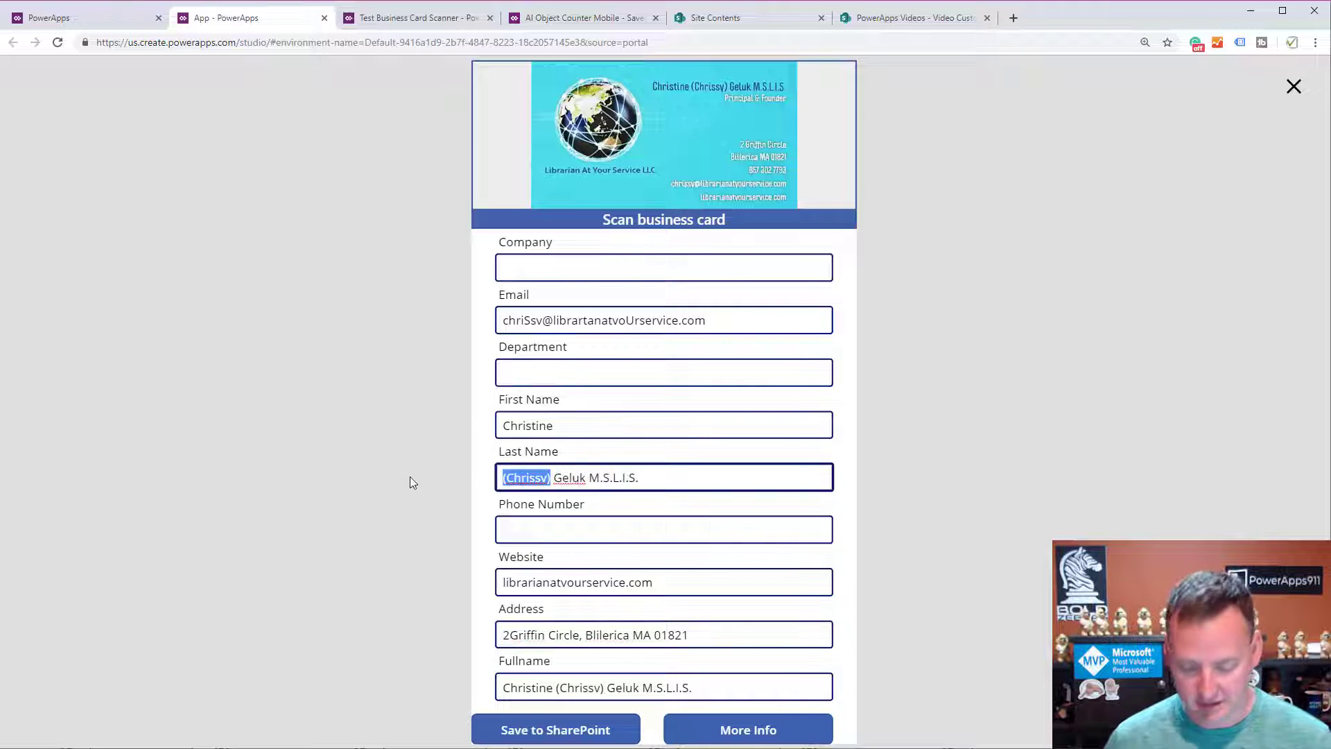
key("Delete")
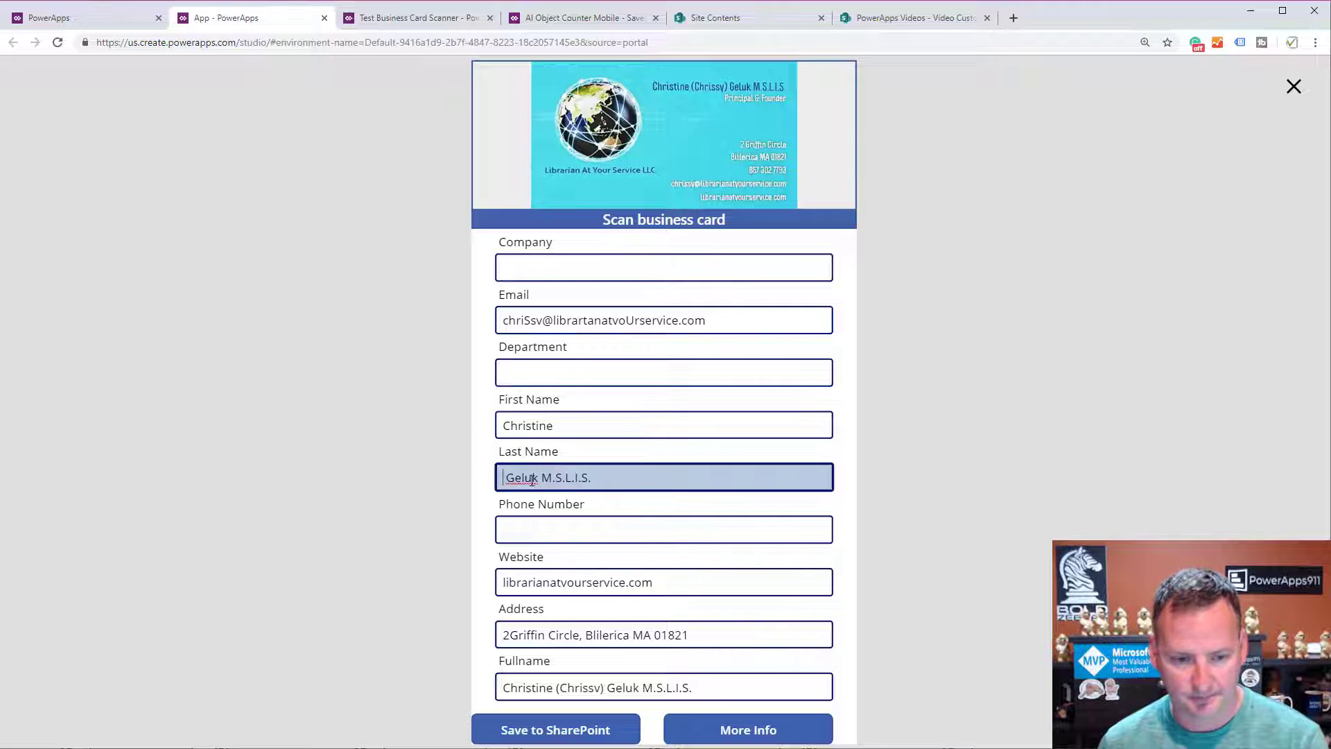
left_click_drag(542, 478, 705, 480)
key("Delete")
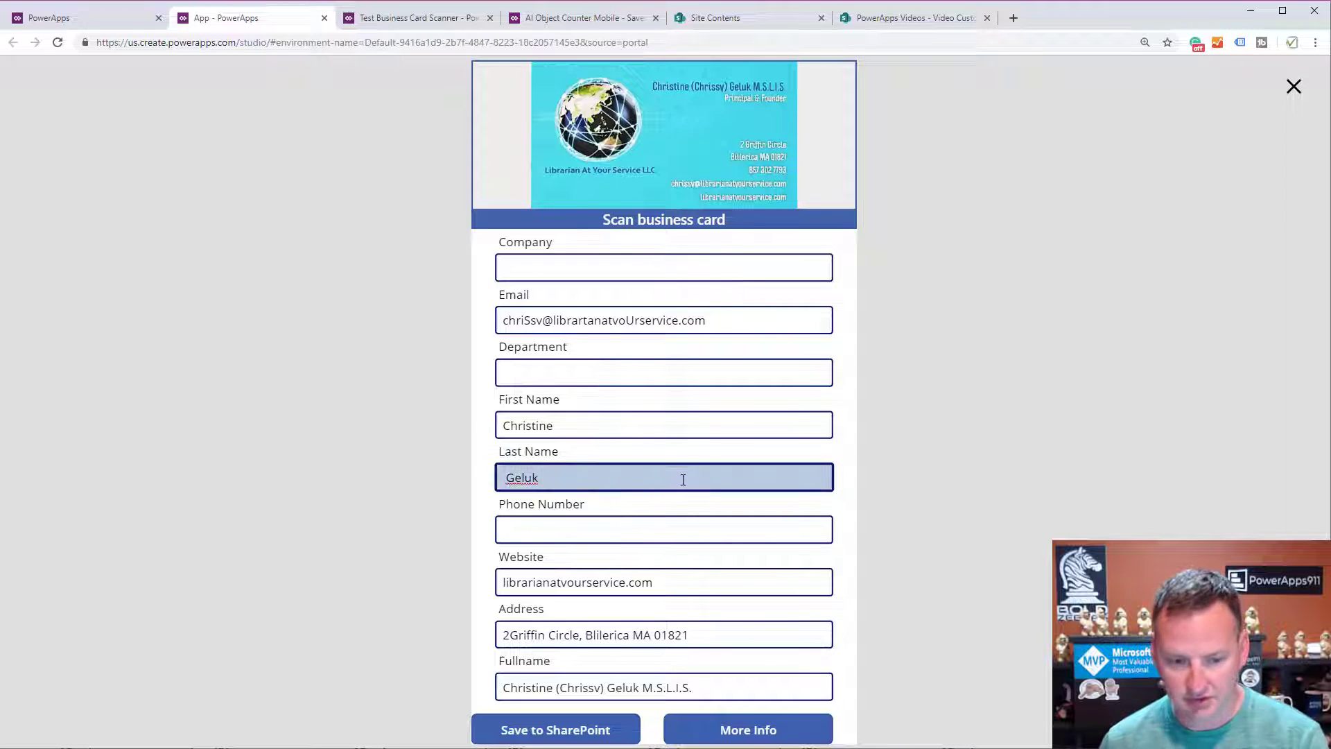
left_click_drag(611, 419, 364, 454)
type("C")
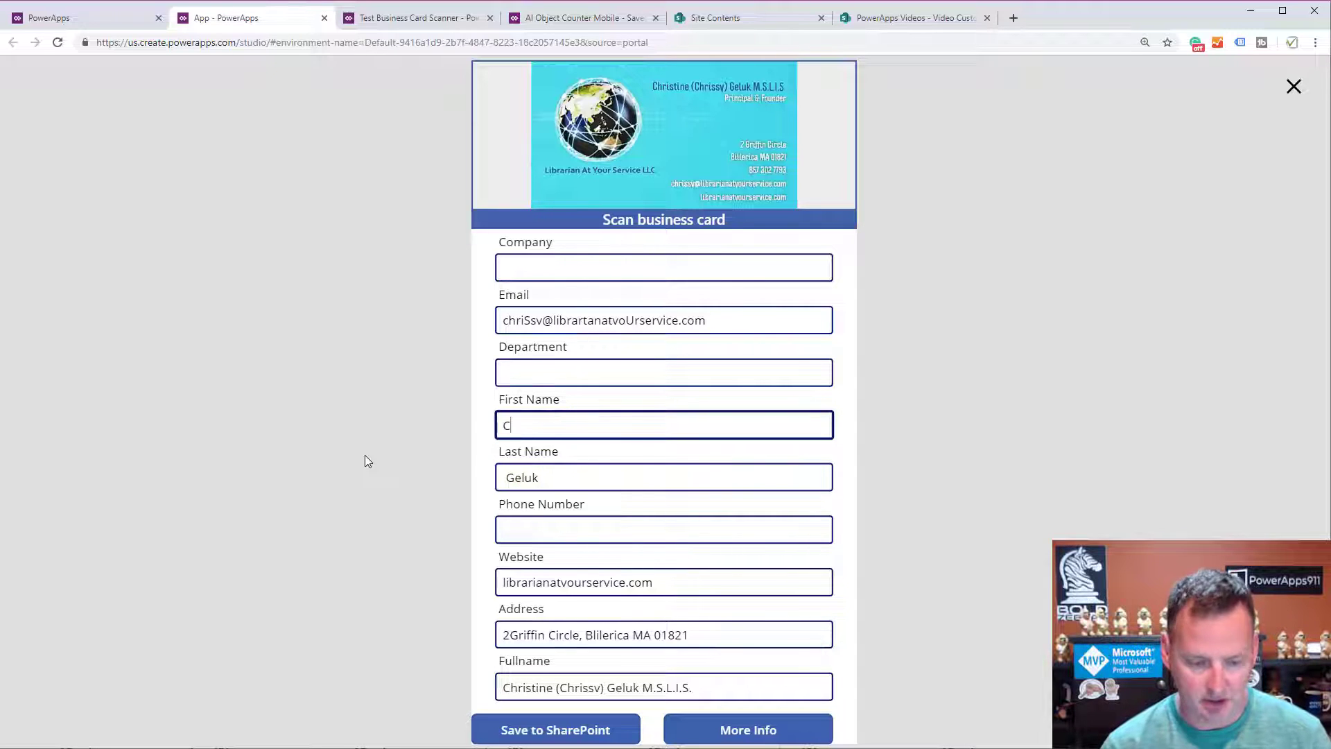
type("hrissy")
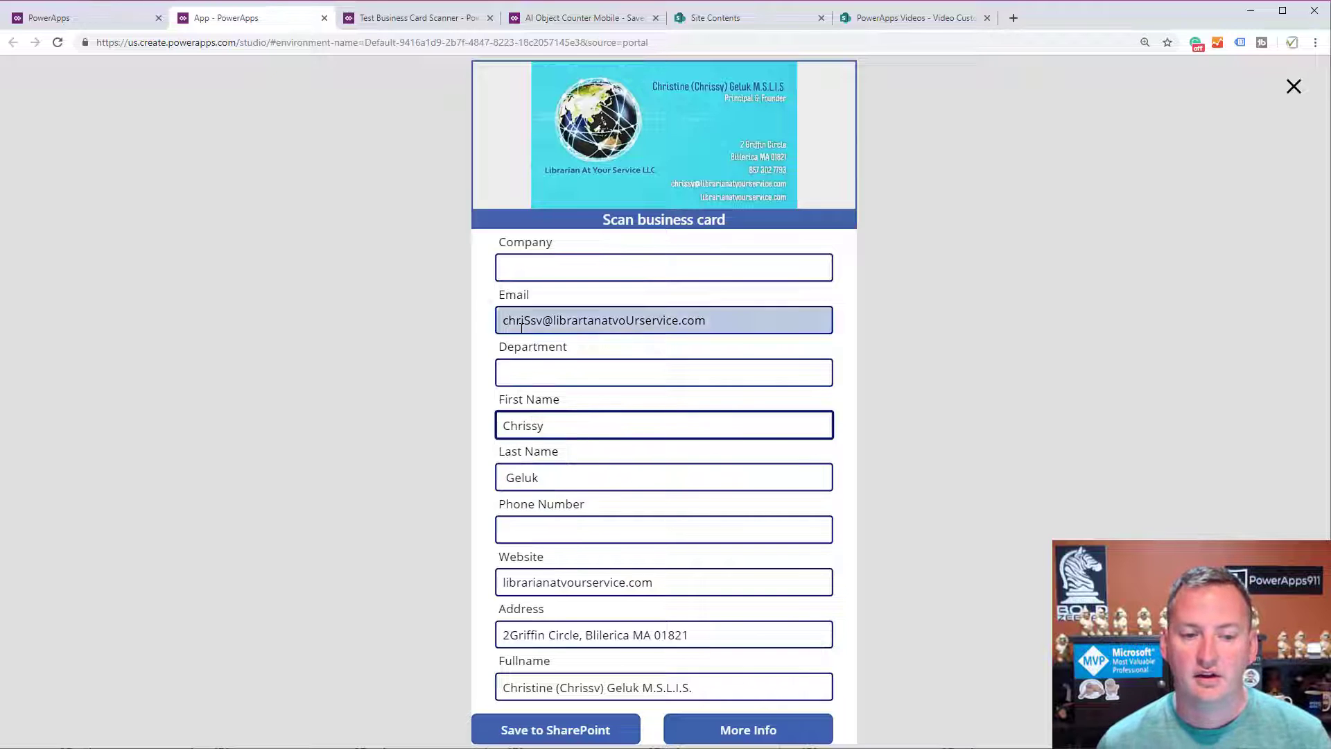
left_click(724, 346)
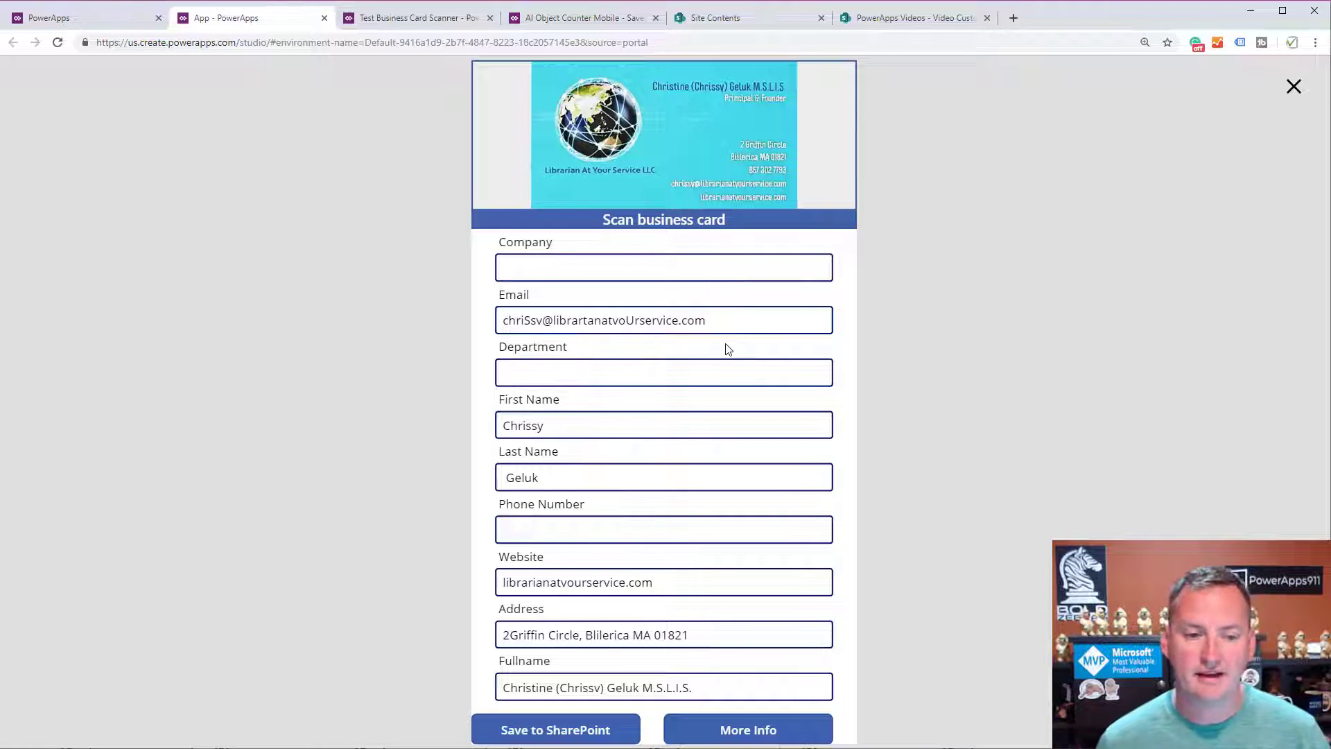
- Correct the scanned contact's Email field against the card, fixing the misread part before the @ and "your" in the domain
left_click(526, 320)
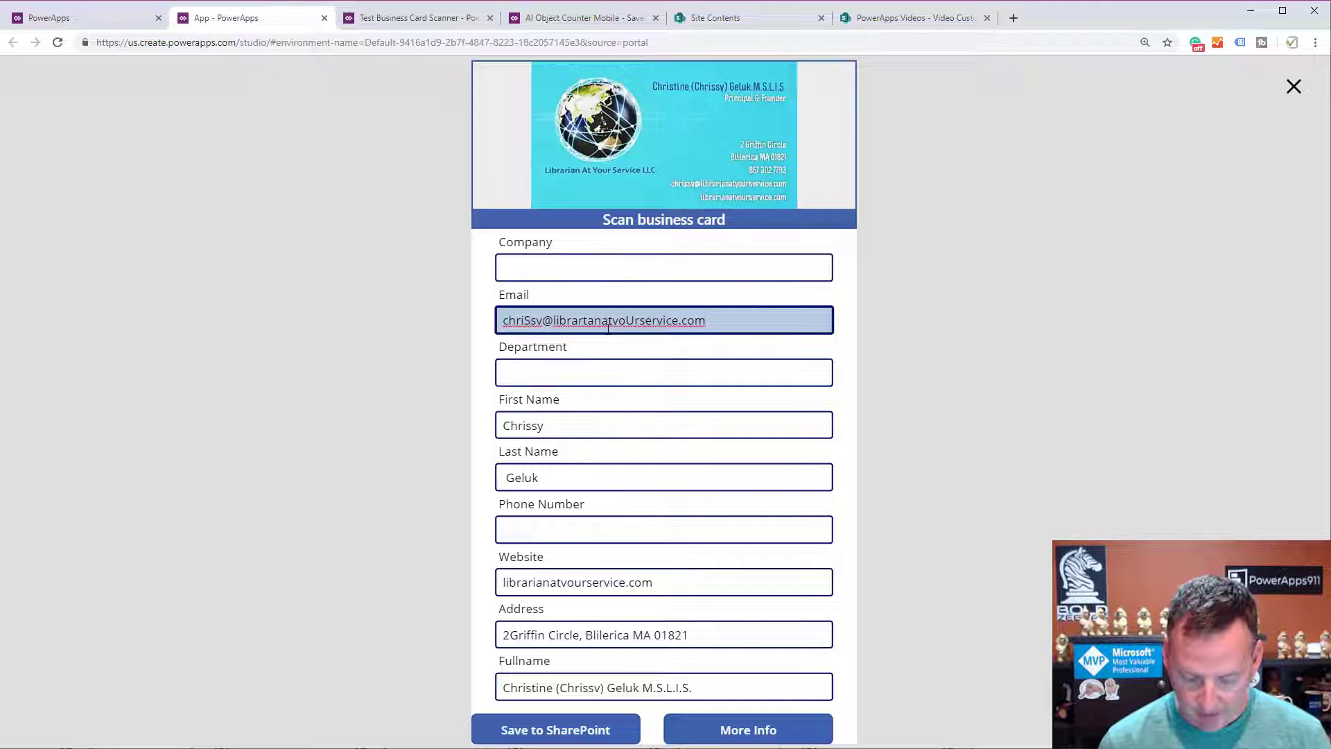
key("Delete")
type("s")
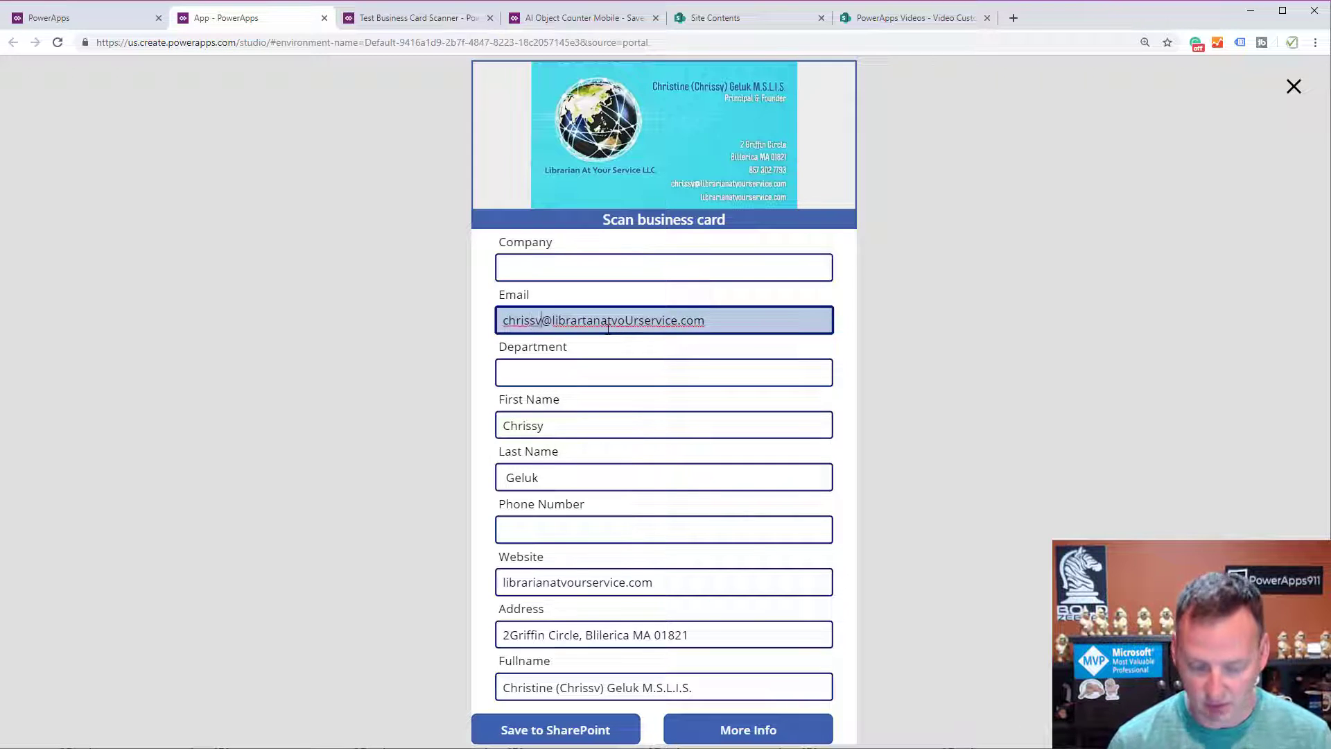
key("Delete")
type("y")
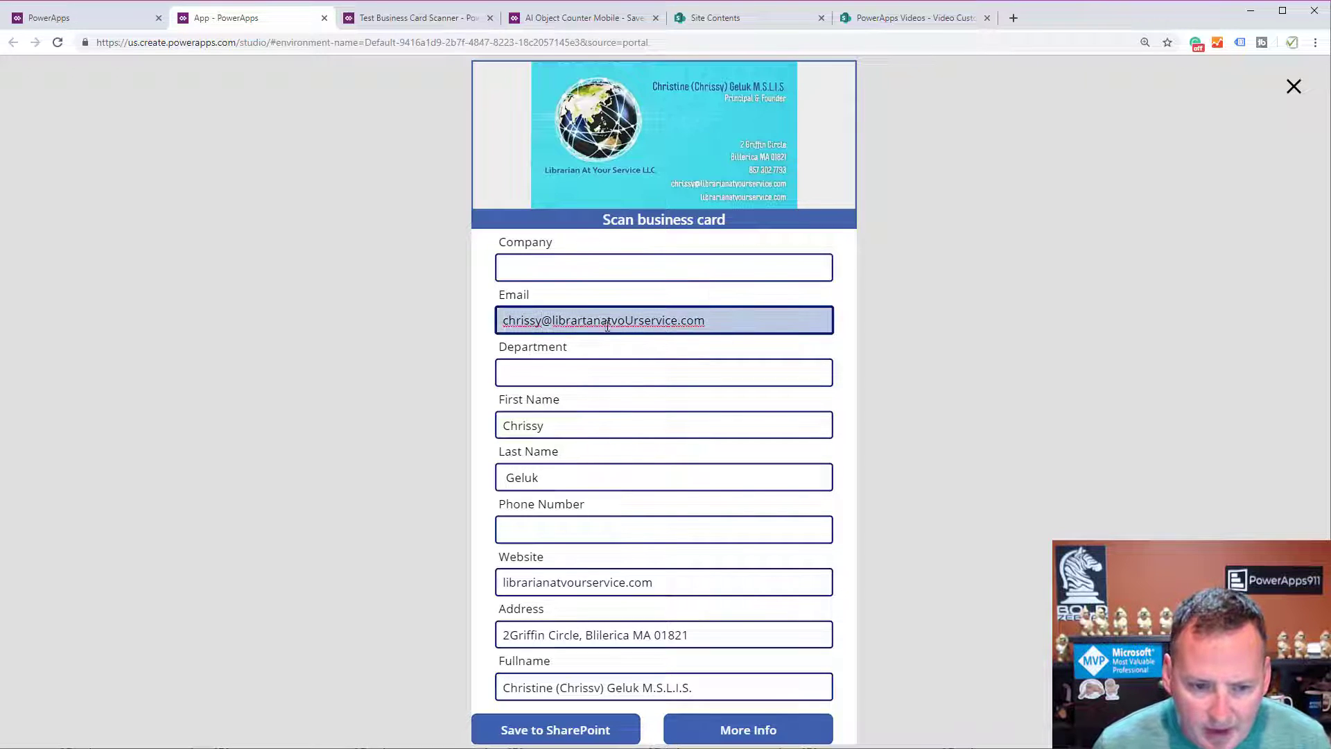
left_click_drag(611, 320, 641, 323)
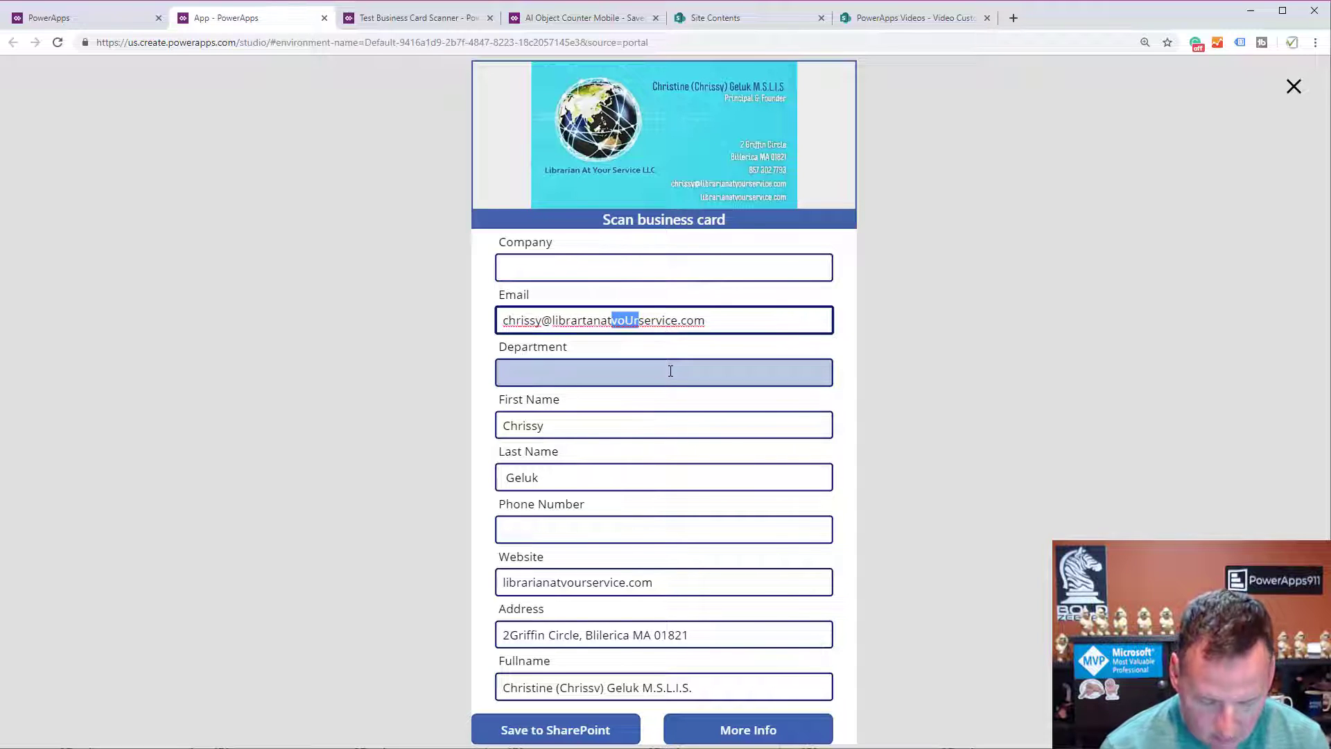
type("your")
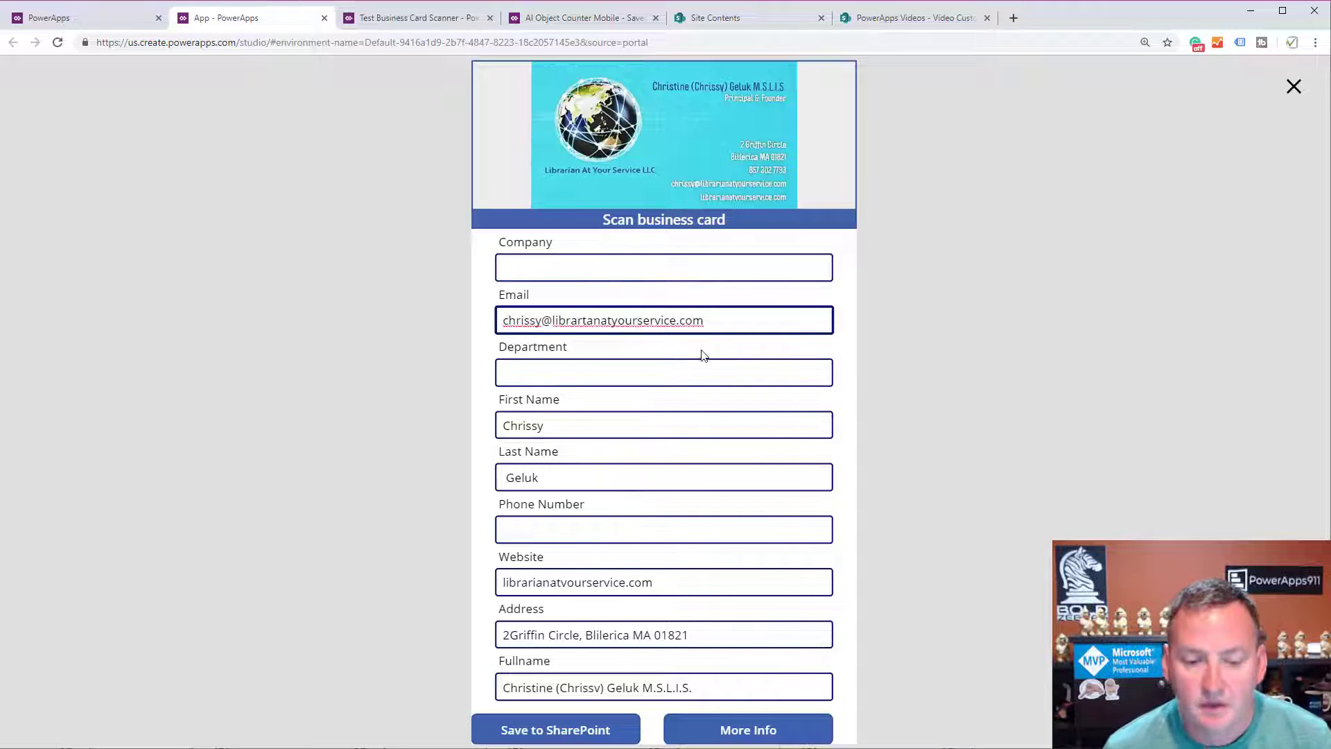
left_click(787, 352)
- Save the scanned contact to SharePoint and check for its new entry in the Video Customer Contacts list
left_click(561, 739)
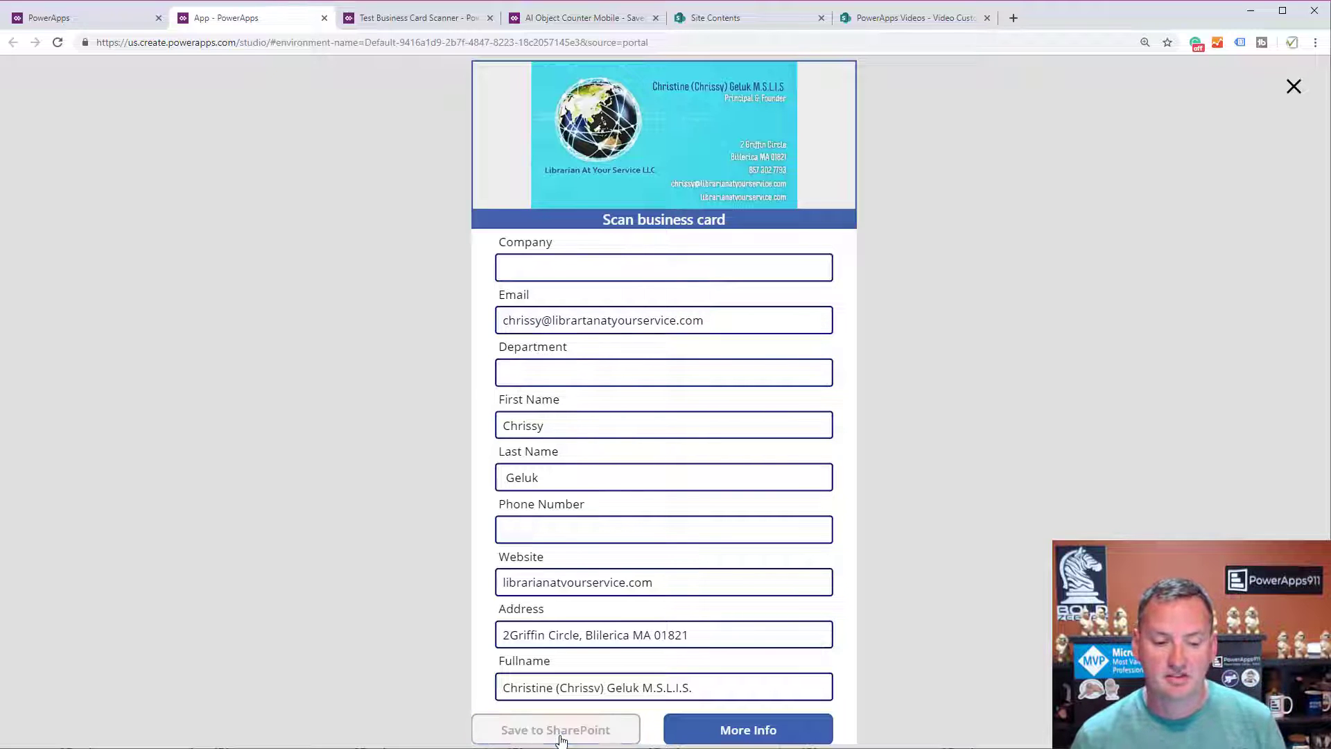
left_click(923, 25)
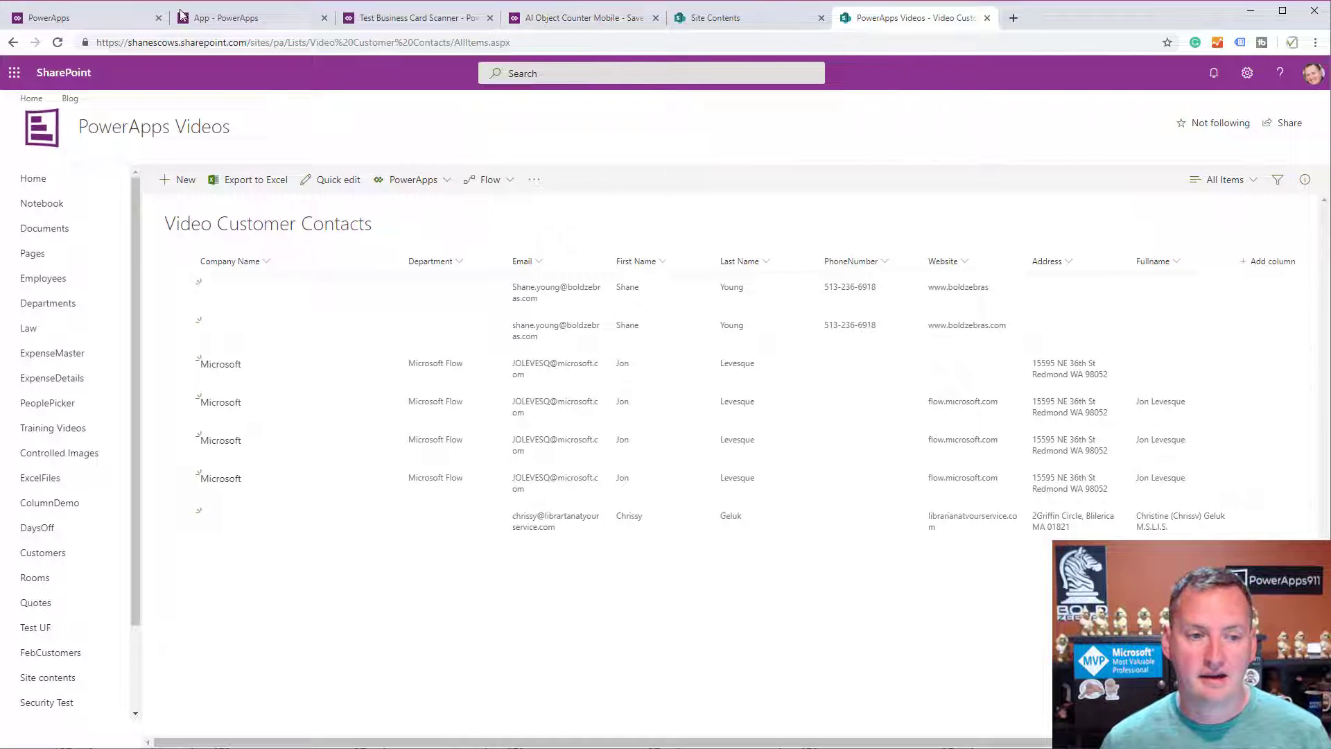
- Return to the scanner app preview and scan the Desktop photo of the hand-held card with the QR codes
left_click(229, 17)
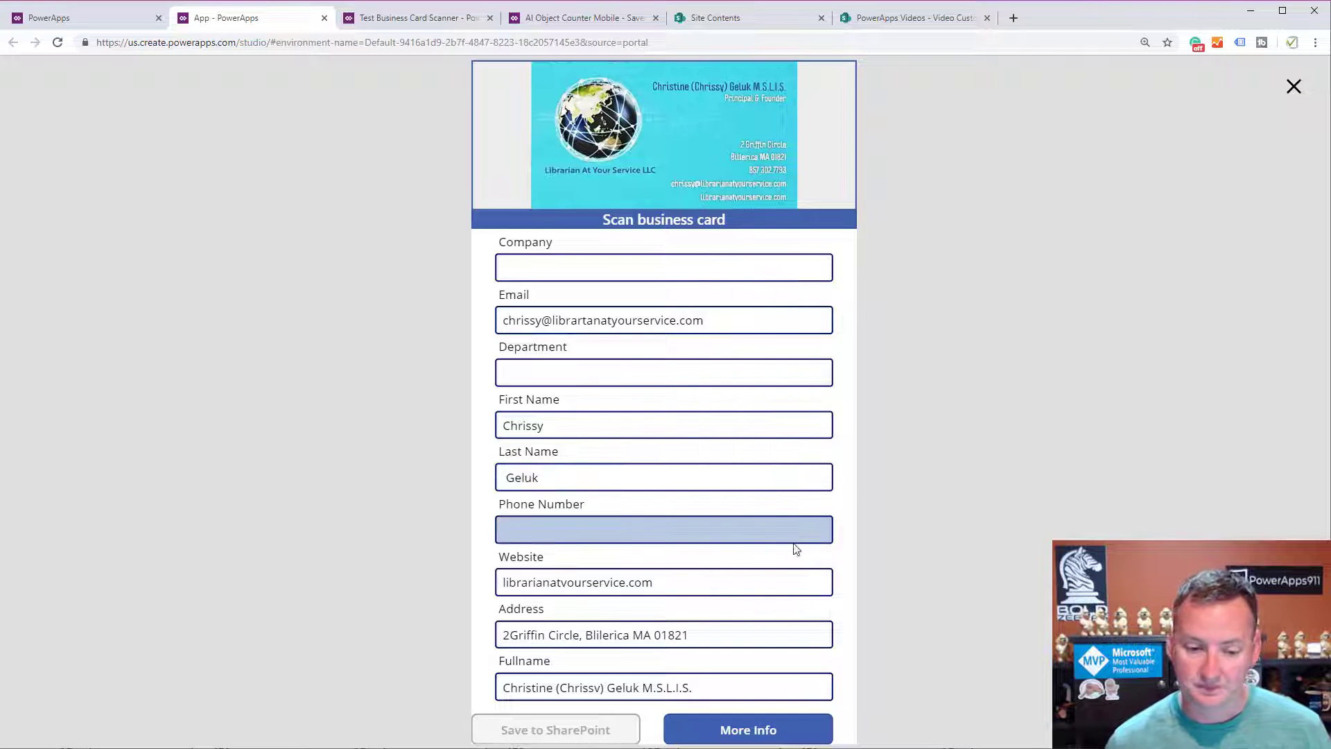
left_click(672, 149)
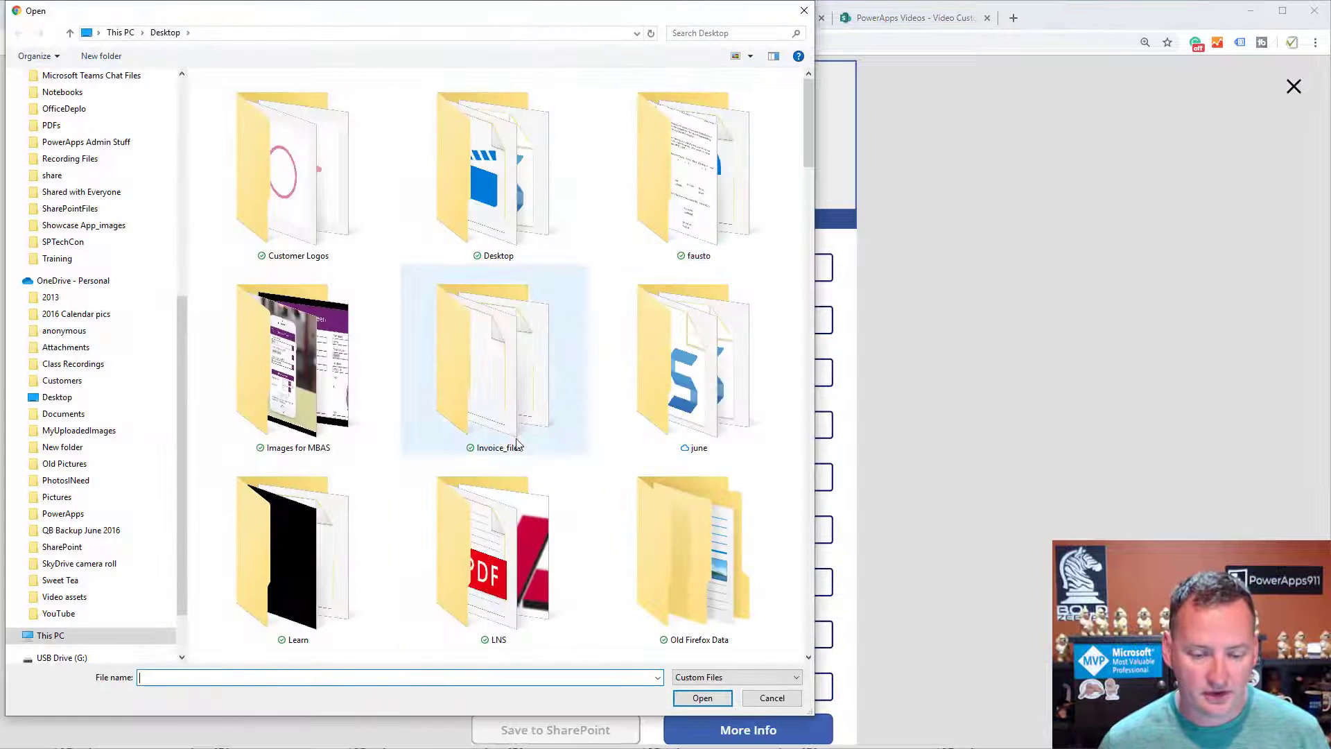
scroll(468, 484, "down", 15)
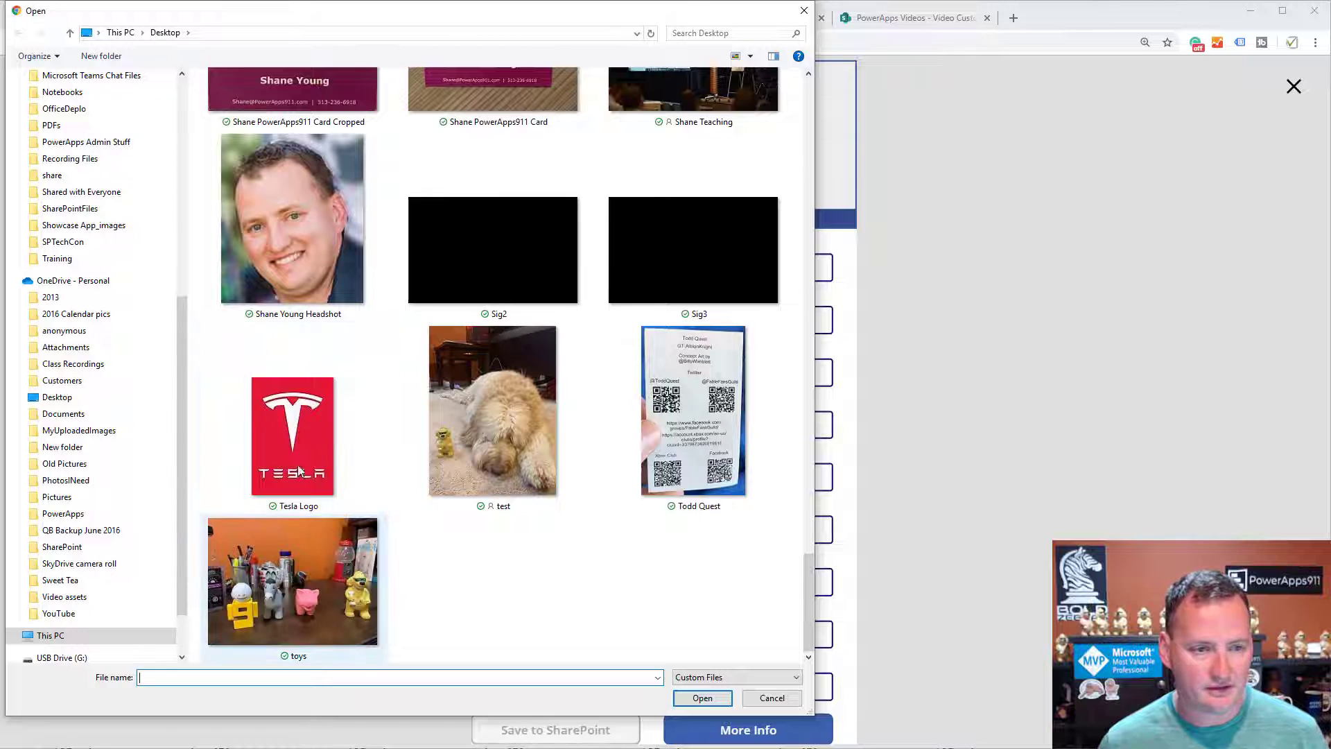
left_click(669, 408)
double_click(669, 408)
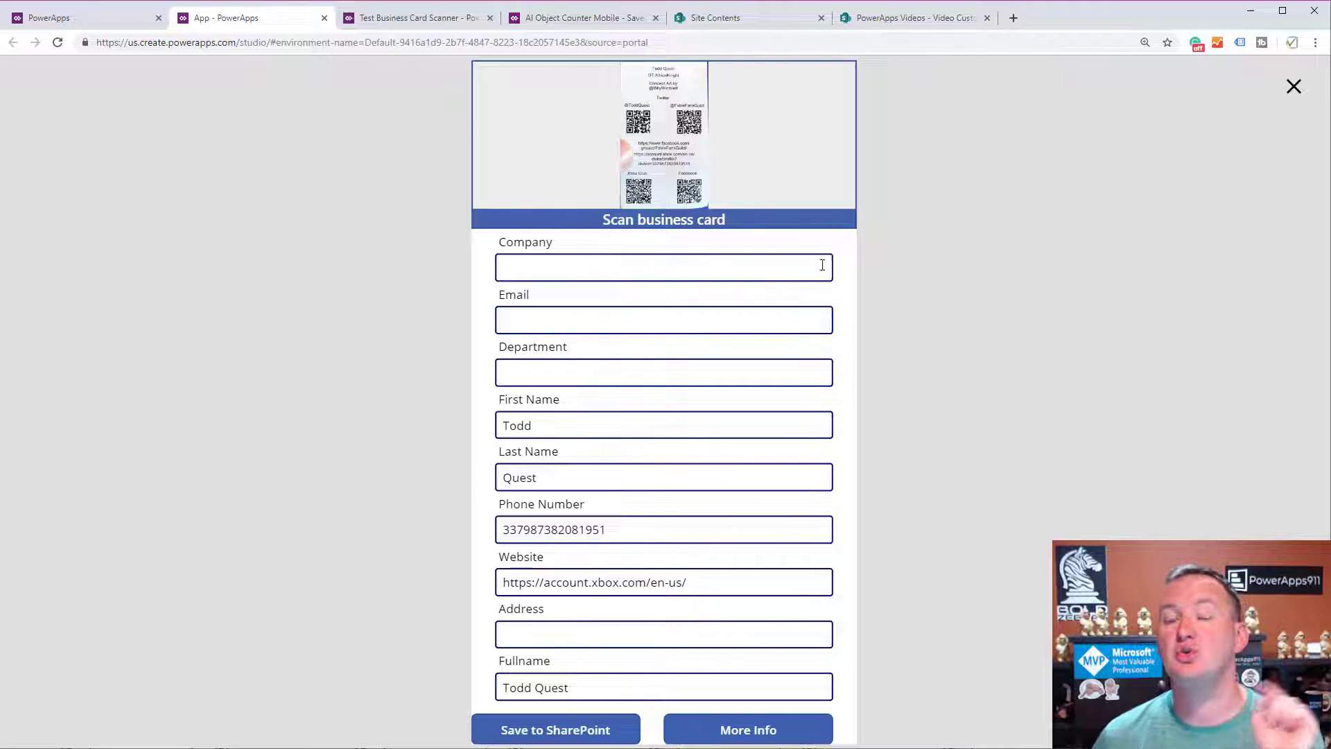
- Switch to the AI Object Counter Mobile app, preview it, and run object detection on the Chewy 5 image from the Desktop
left_click(572, 19)
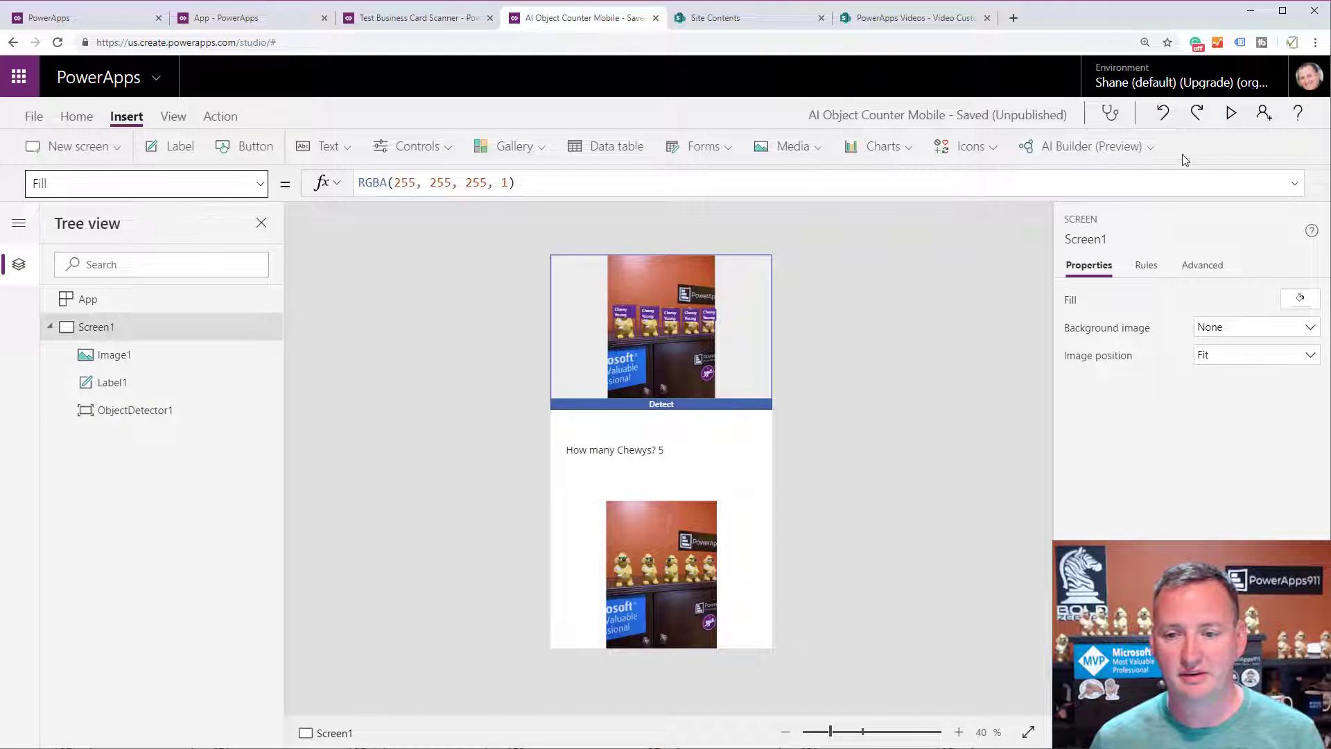
left_click(1231, 113)
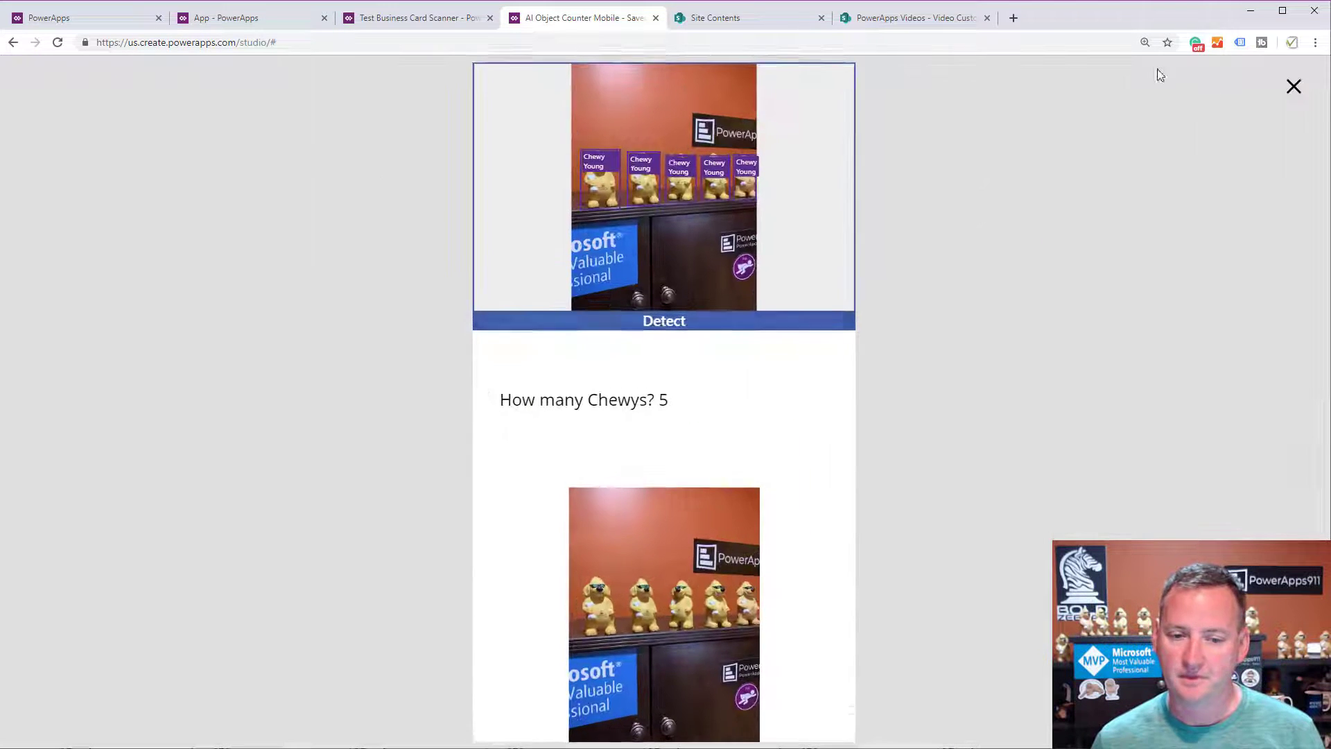
left_click(677, 239)
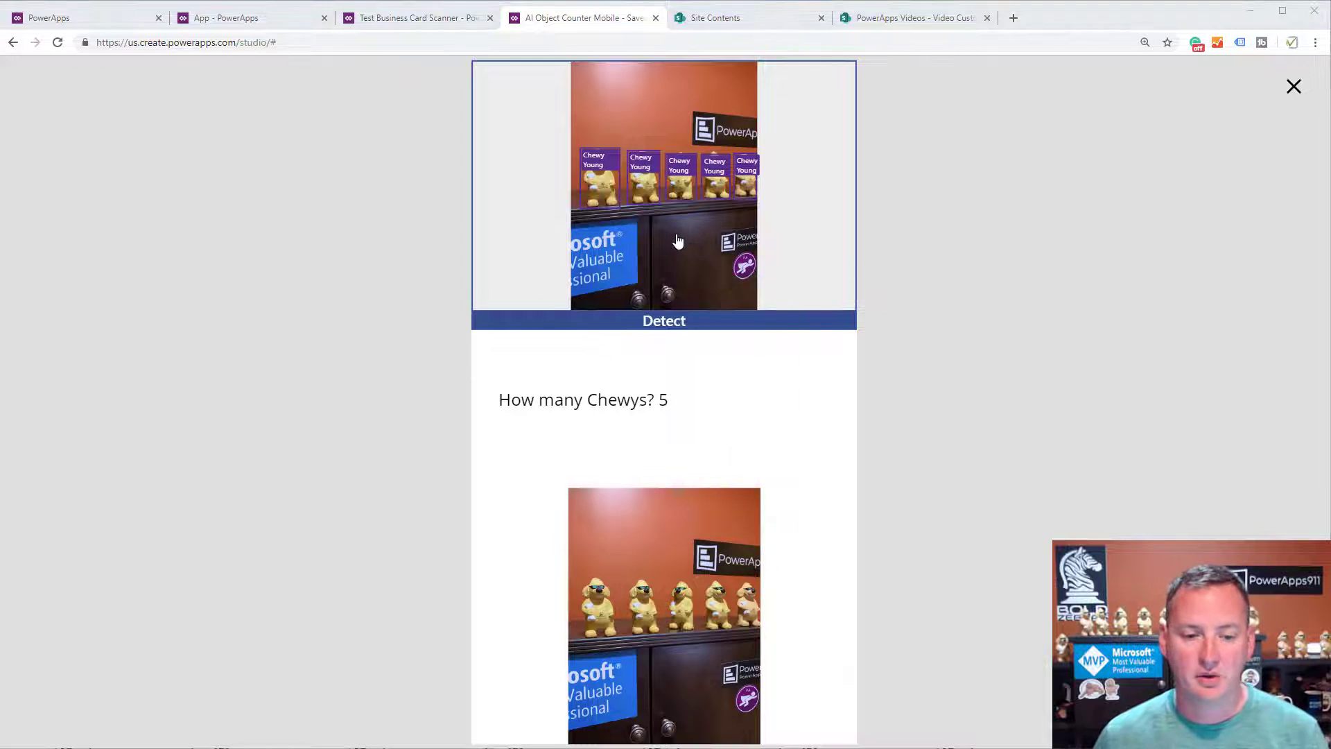
scroll(479, 380, "up", 3)
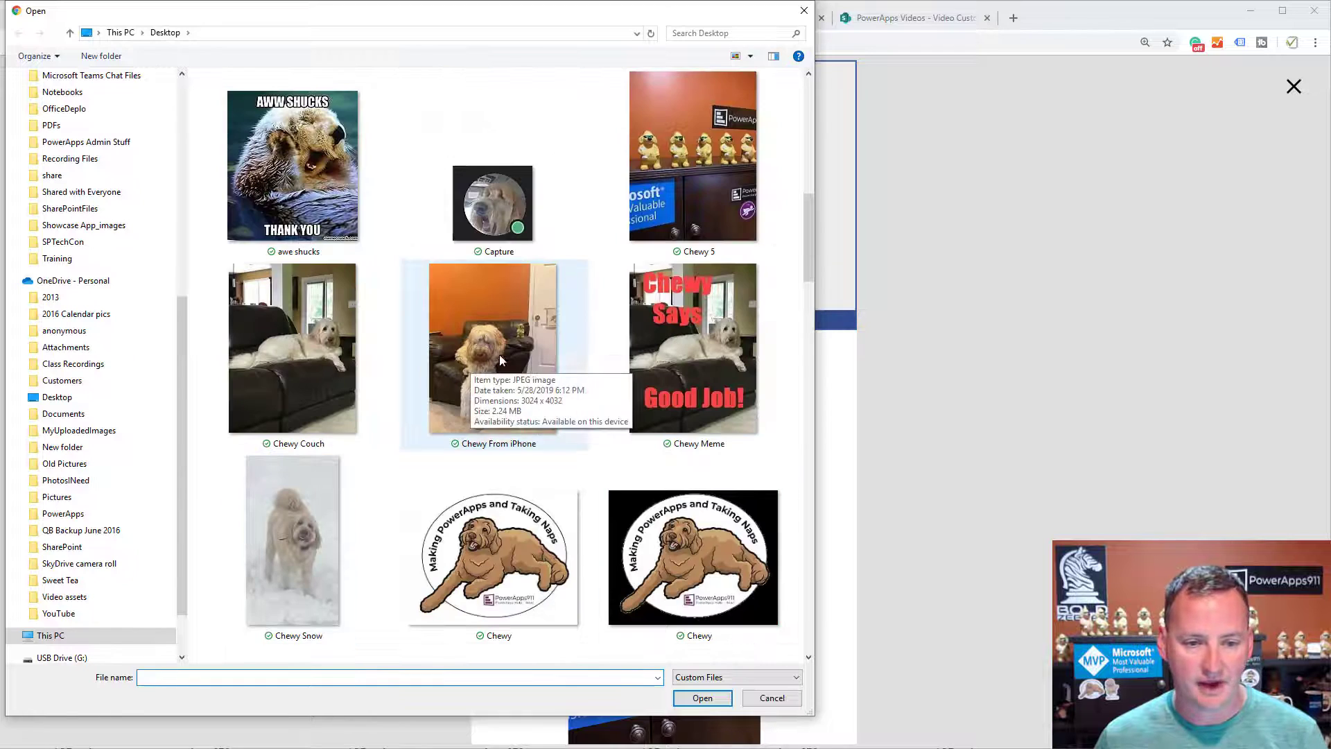
double_click(712, 171)
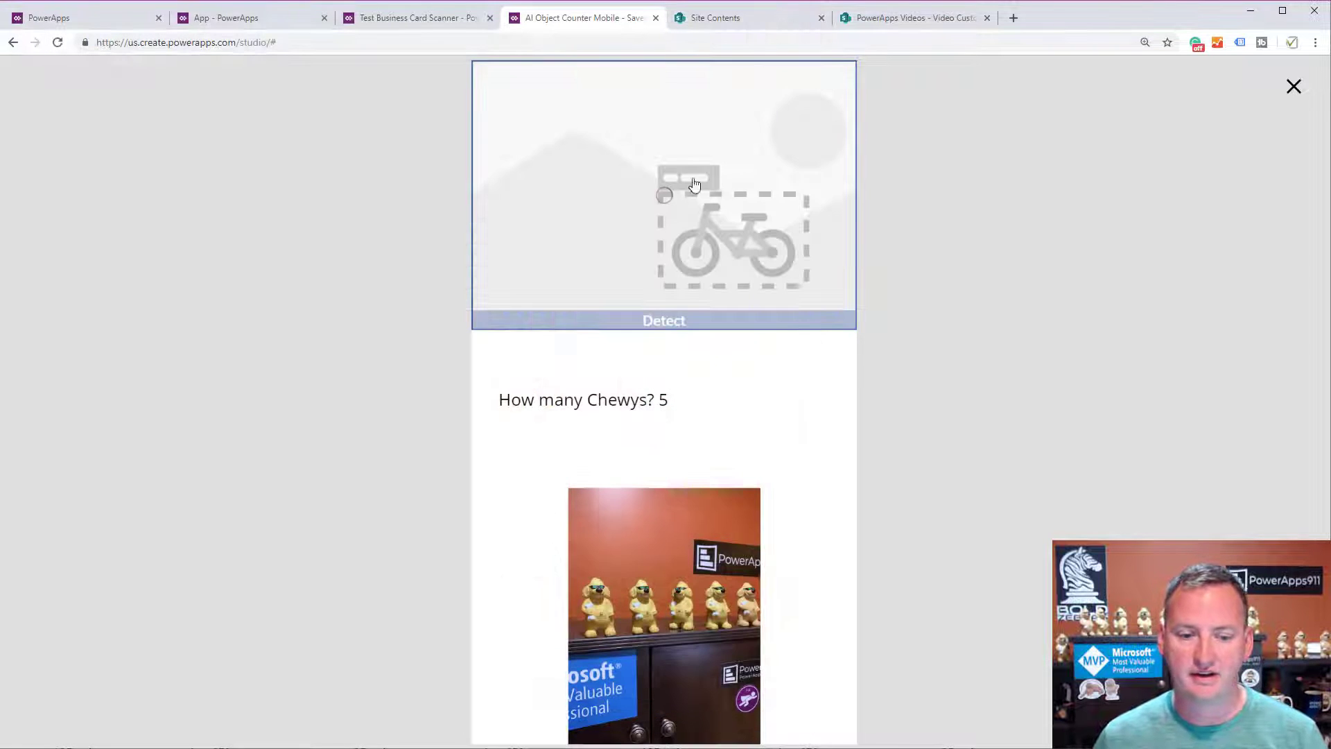